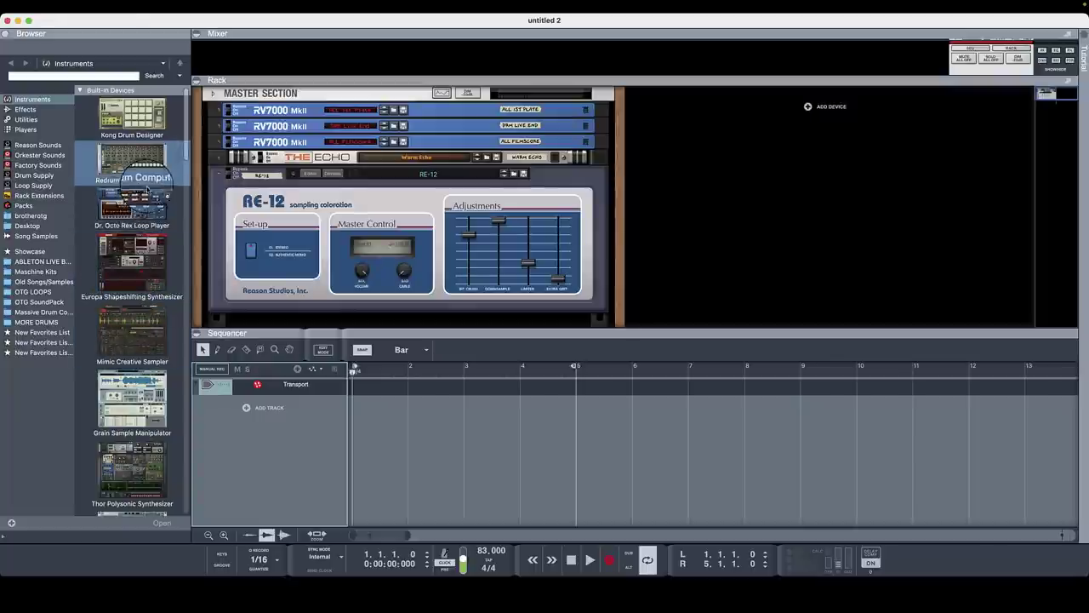
# Add a Redrum Drum Computer to the rack and open channel 1's sample browser at its parent folders.
pyautogui.moveTo(136, 166); pyautogui.dragTo(677, 173)
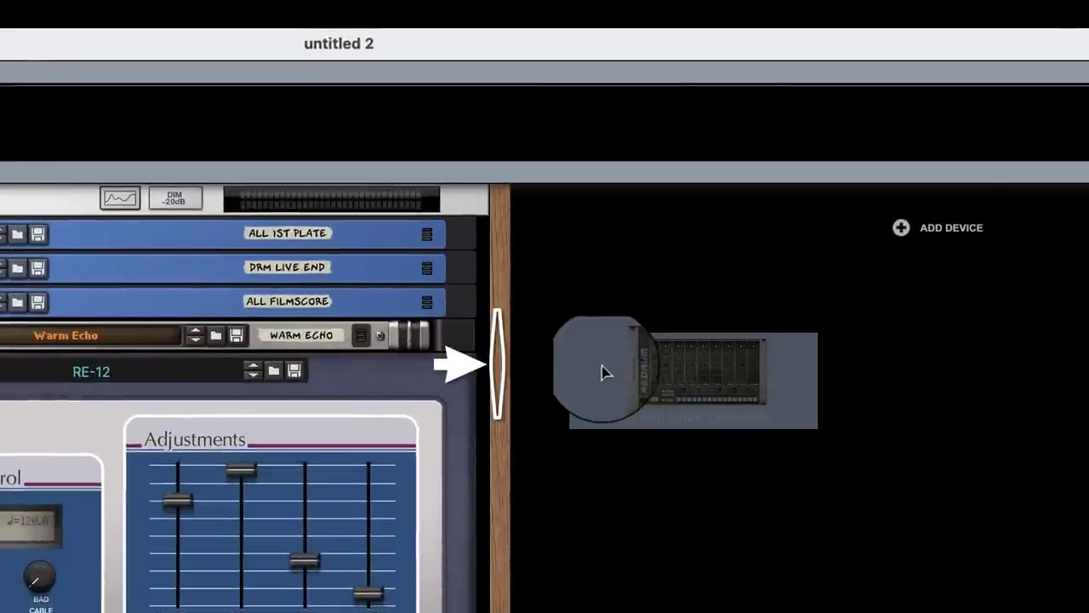
pyautogui.moveTo(602, 372); pyautogui.dragTo(587, 374)
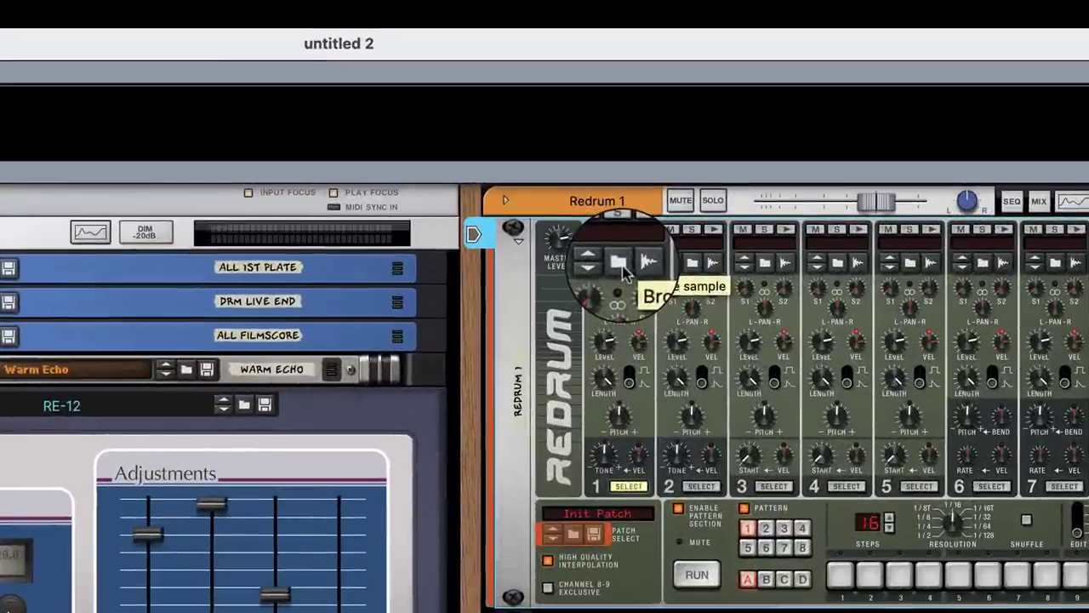
pyautogui.click(678, 126)
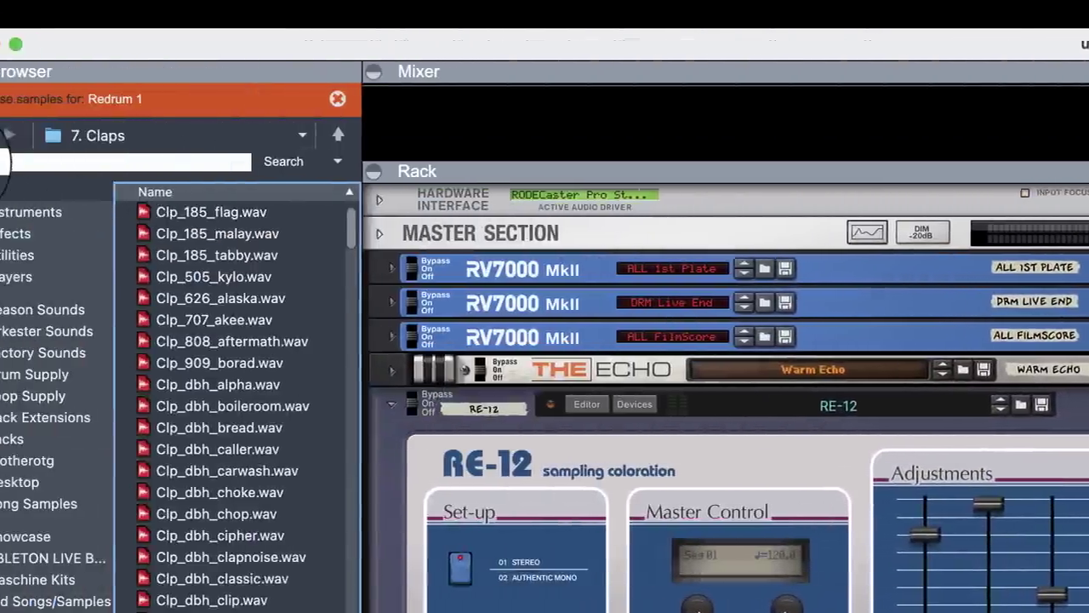
pyautogui.click(25, 134)
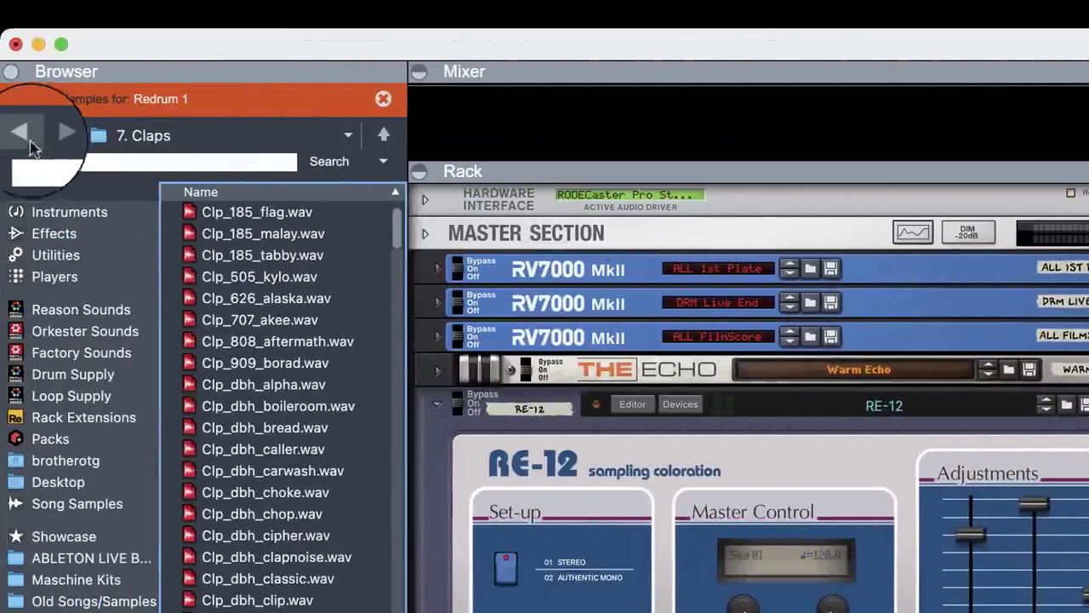
pyautogui.click(182, 141)
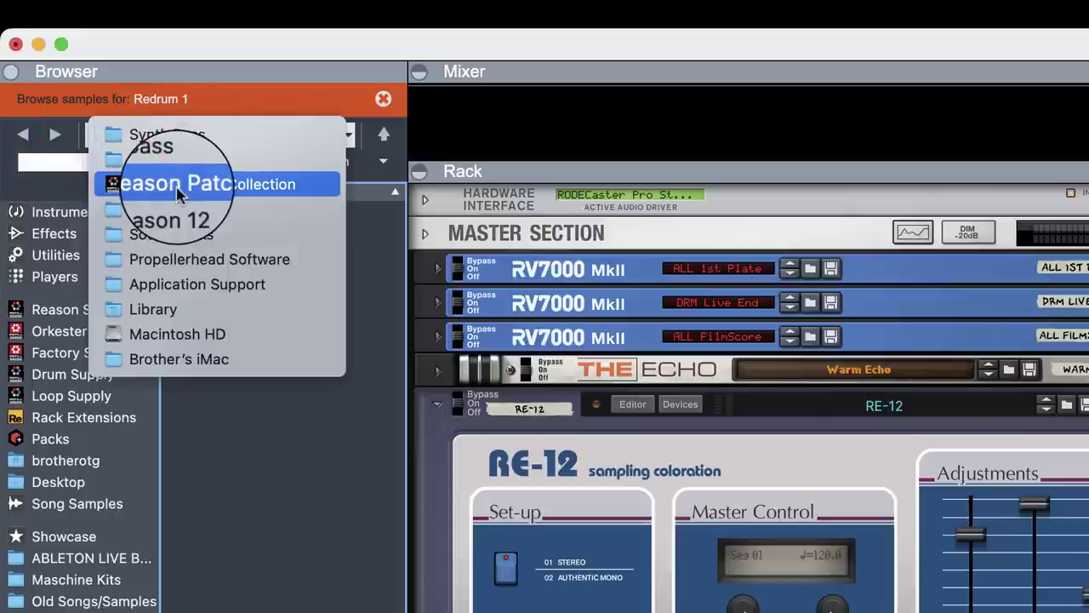
# Open the 1. Bass Drums folder in the Drum Supply library.
pyautogui.click(29, 365)
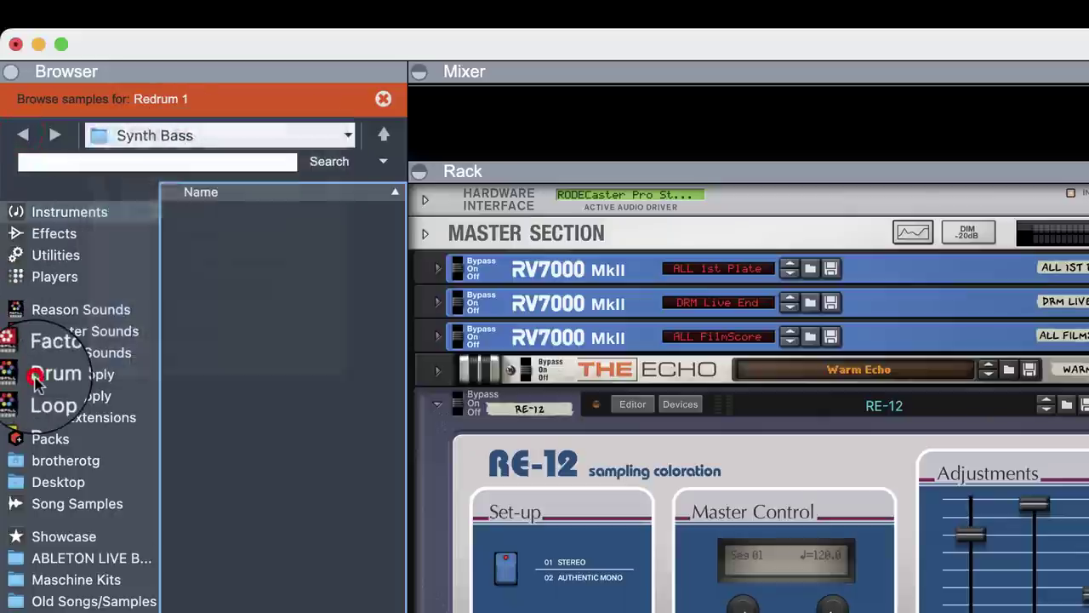
pyautogui.click(34, 376)
pyautogui.doubleClick(189, 231)
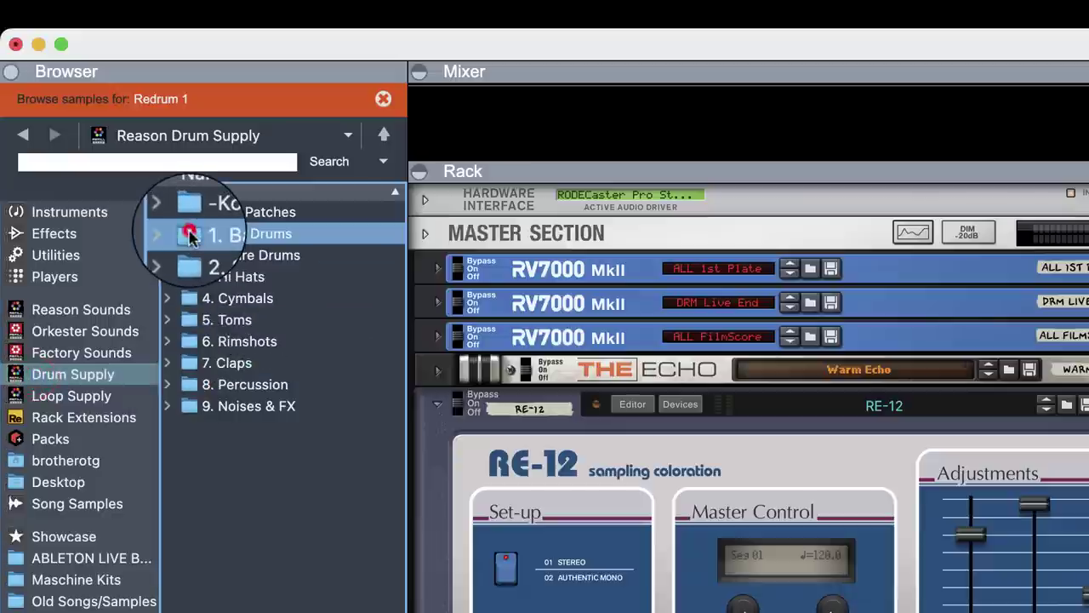
# Audition several kicks, including 808 and 707, and load Bd_707 onto Redrum channel 1.
pyautogui.click(236, 318)
pyautogui.click(244, 275)
pyautogui.click(246, 327)
pyautogui.click(234, 385)
pyautogui.click(238, 362)
pyautogui.click(238, 320)
pyautogui.click(247, 345)
pyautogui.moveTo(247, 349); pyautogui.dragTo(1088, 353)
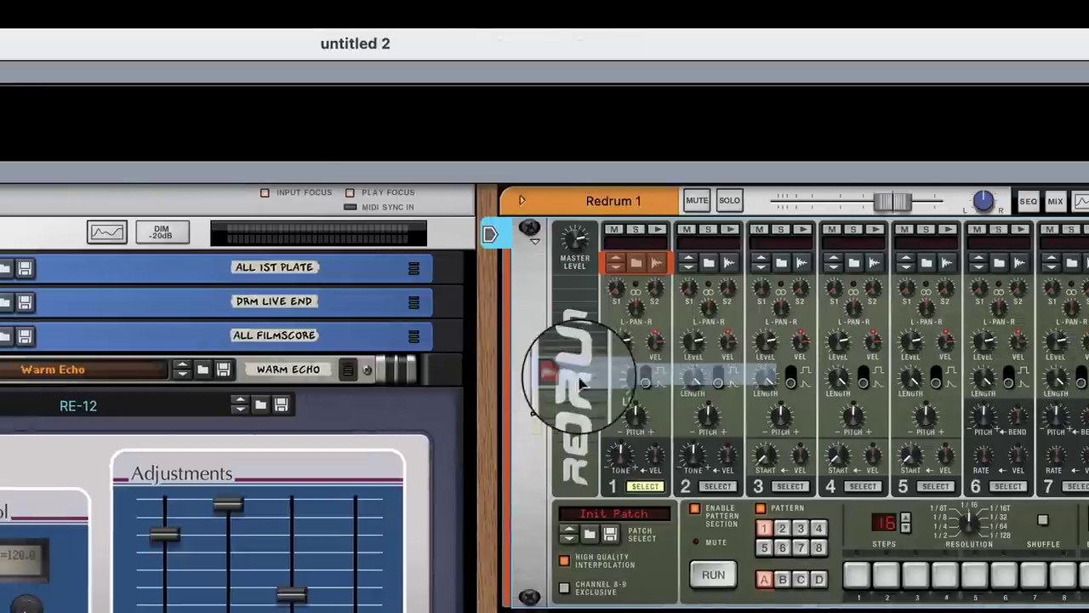
pyautogui.moveTo(598, 356); pyautogui.dragTo(604, 357)
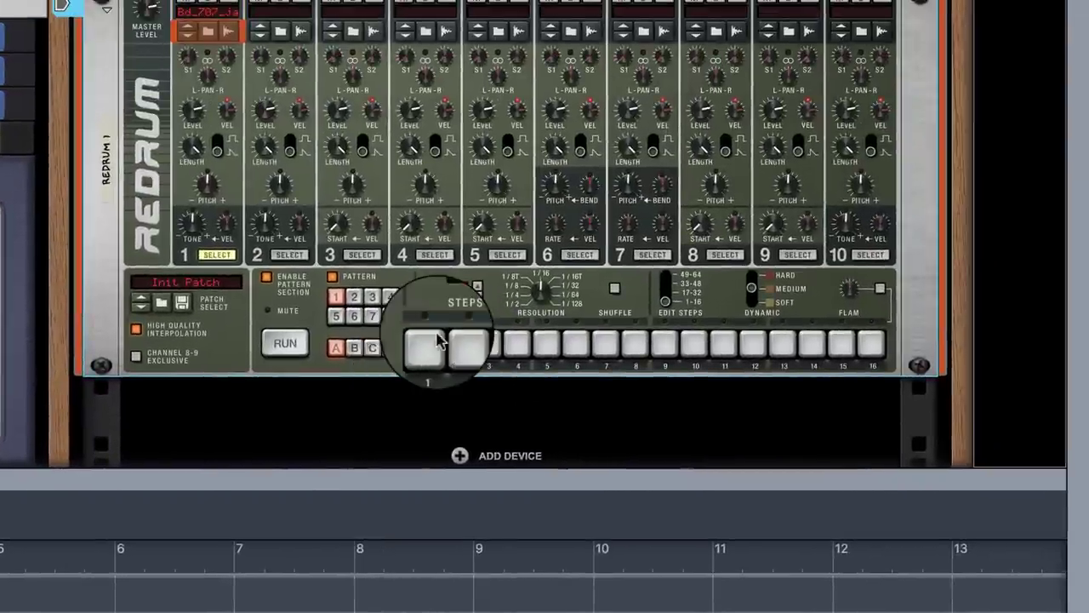
# Put a kick on step 1, turn off the metronome click, and load a Bd_808 kick onto channel 3.
pyautogui.click(436, 341)
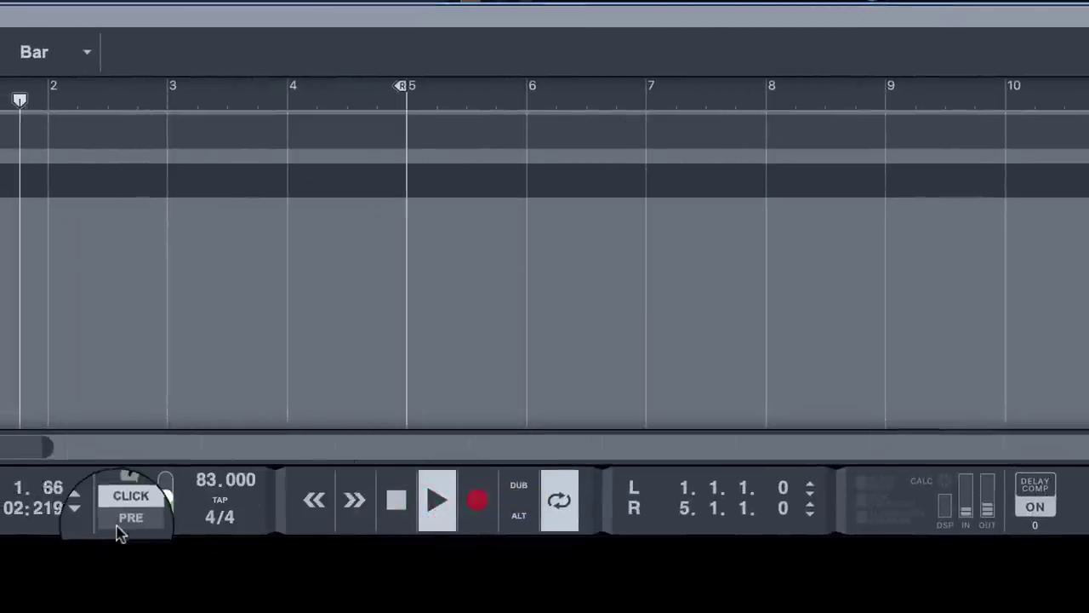
pyautogui.click(130, 496)
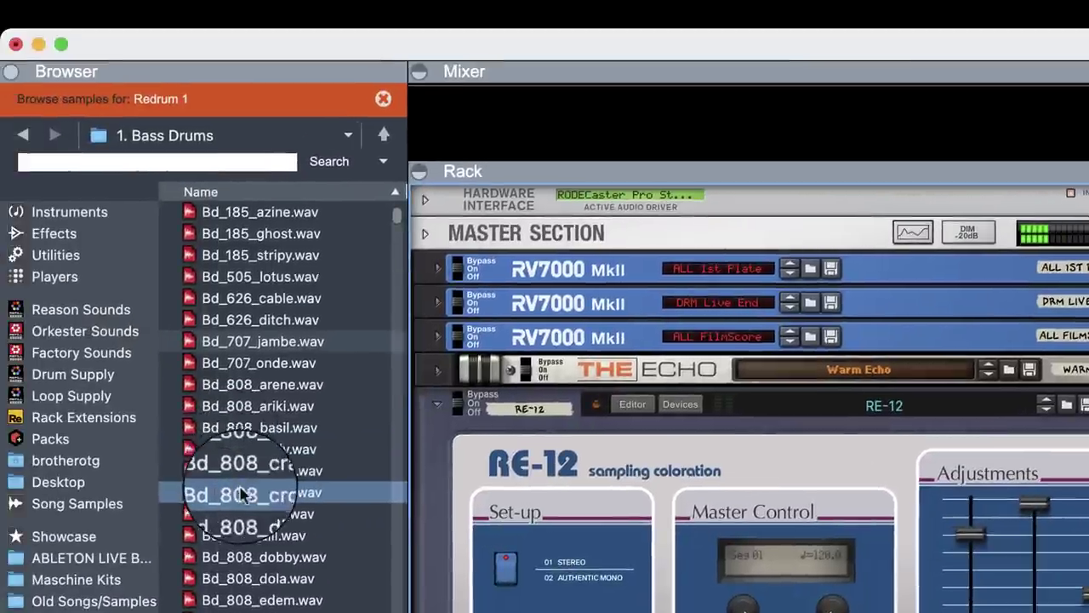
pyautogui.click(247, 408)
pyautogui.click(247, 449)
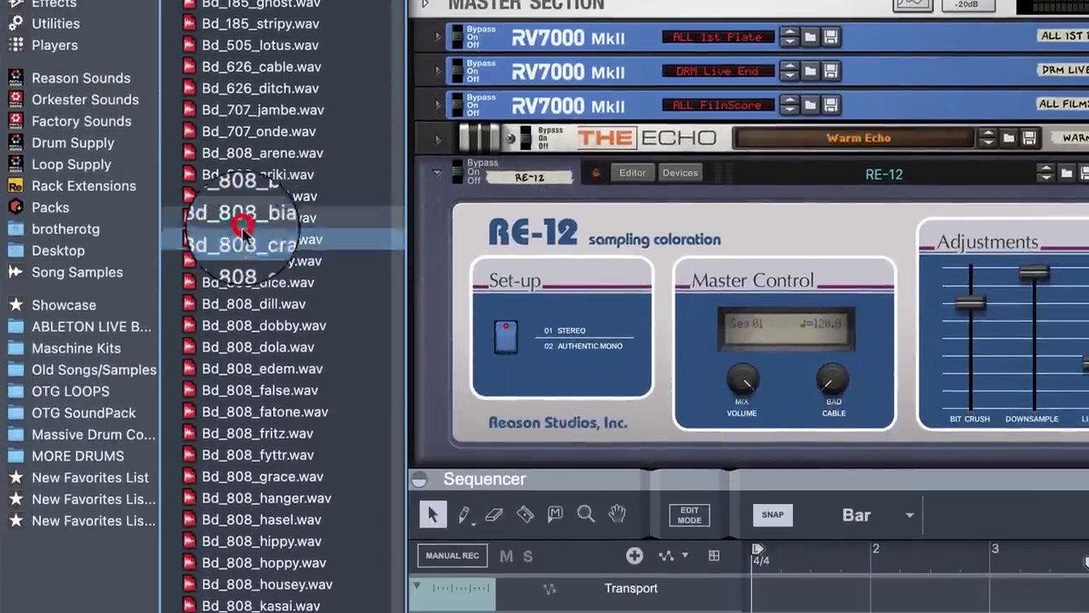
pyautogui.click(245, 520)
pyautogui.click(245, 325)
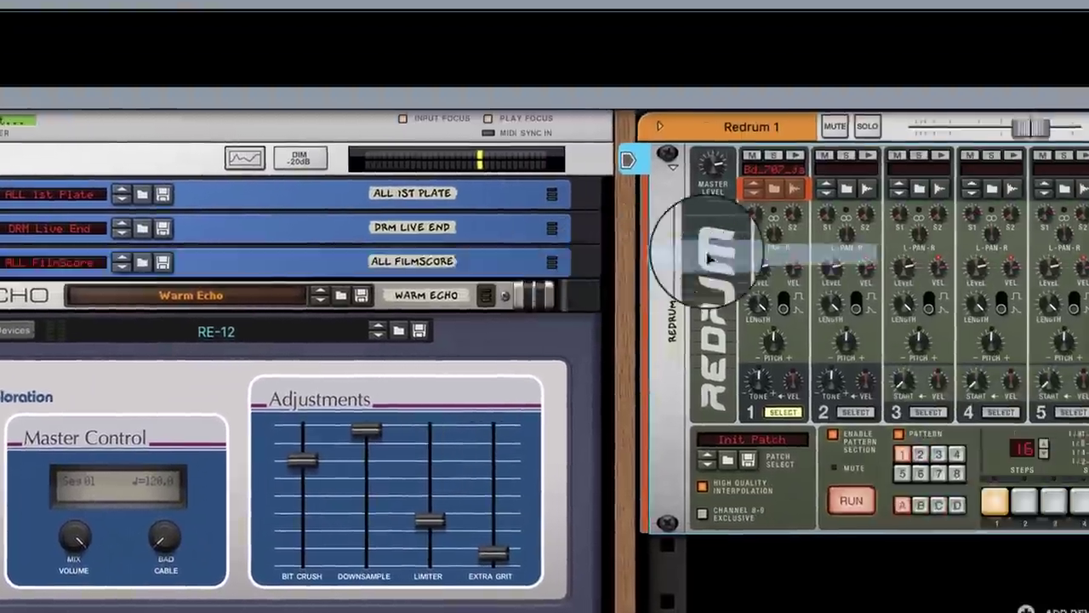
pyautogui.moveTo(710, 257); pyautogui.dragTo(923, 277)
pyautogui.moveTo(795, 353); pyautogui.dragTo(800, 380)
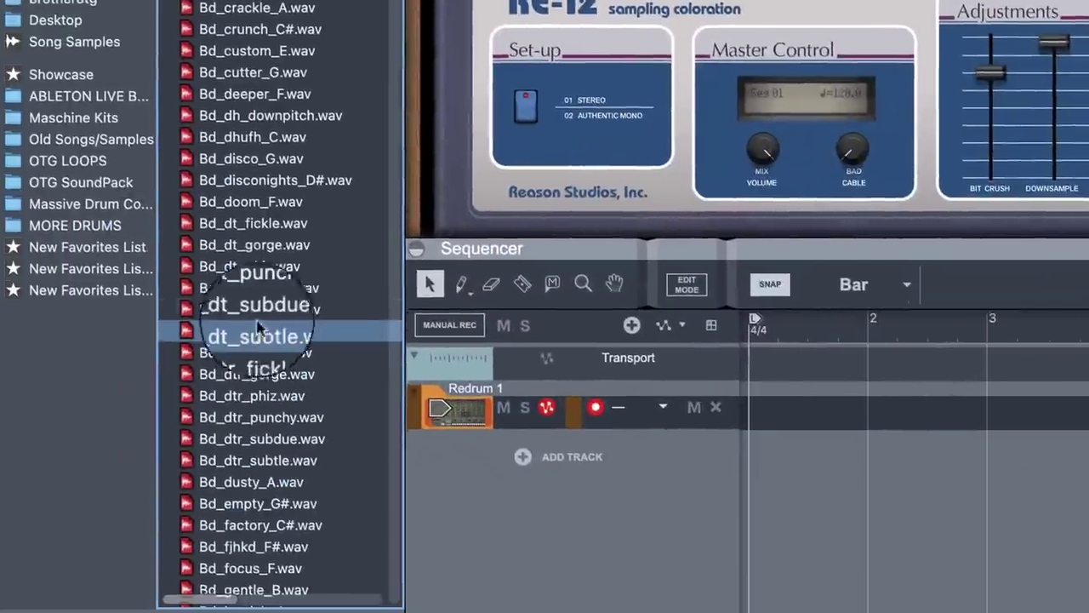
# Audition three more bass drum samples, then return to the Drum Supply folders.
pyautogui.click(256, 310)
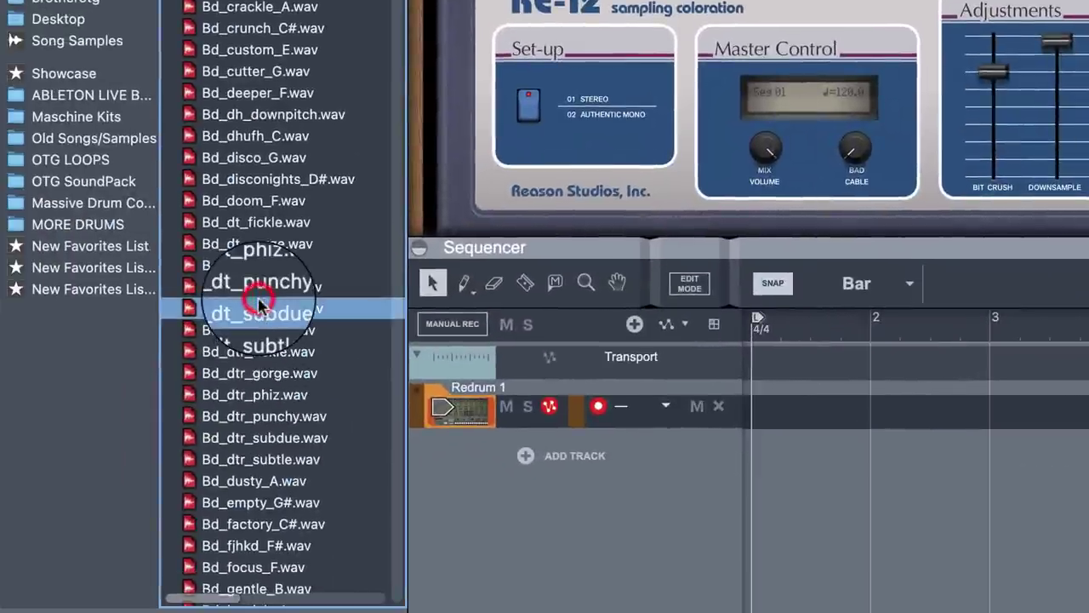
pyautogui.click(255, 243)
pyautogui.click(255, 222)
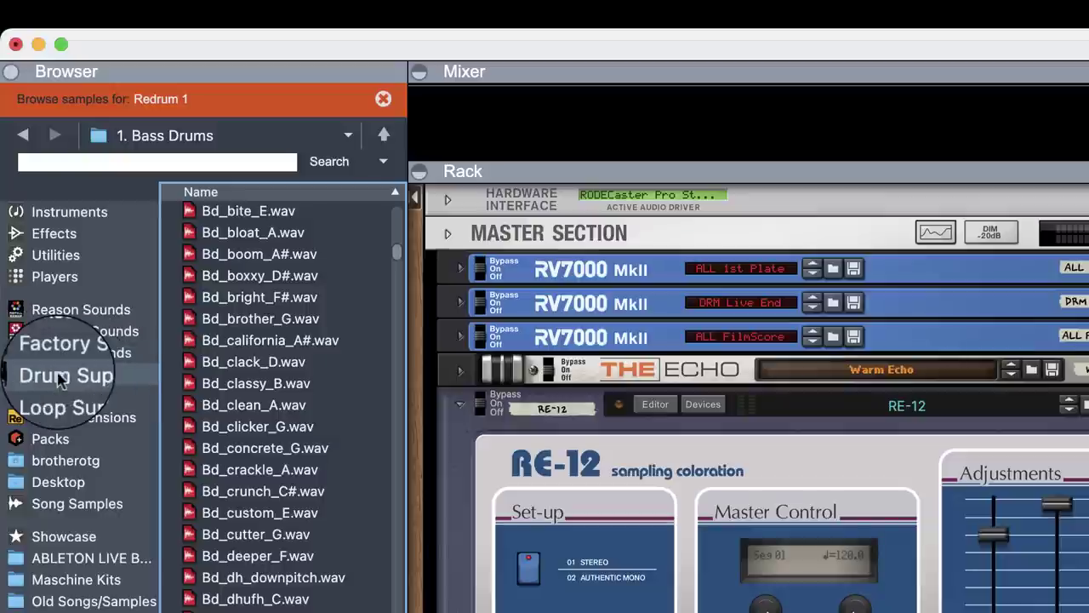
pyautogui.click(85, 375)
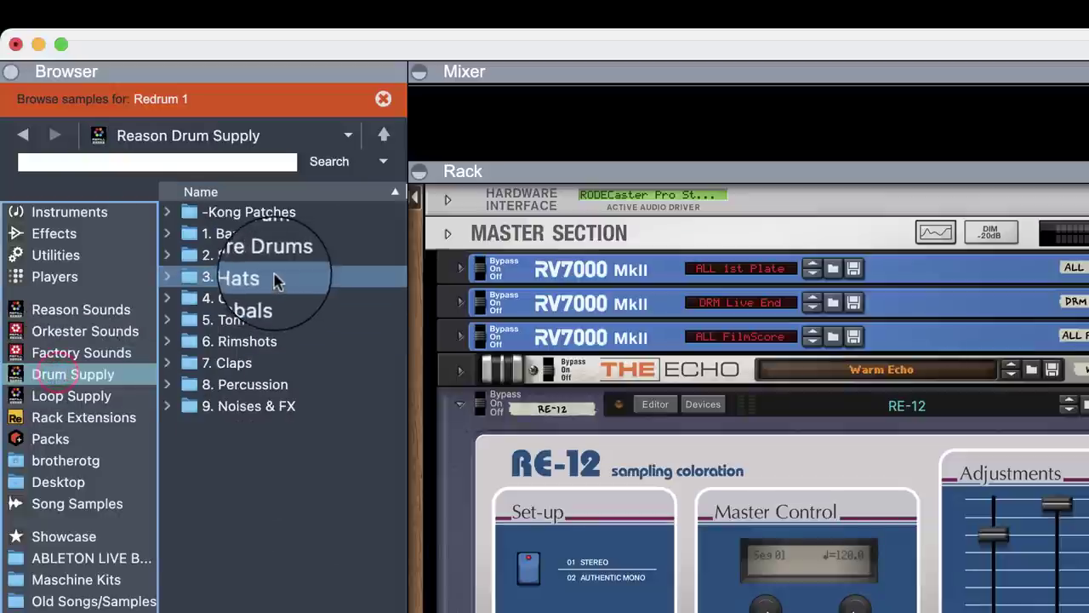
# Open 7. Claps and audition clap samples, ending on Clp_dh_stutter for channel 2.
pyautogui.doubleClick(226, 361)
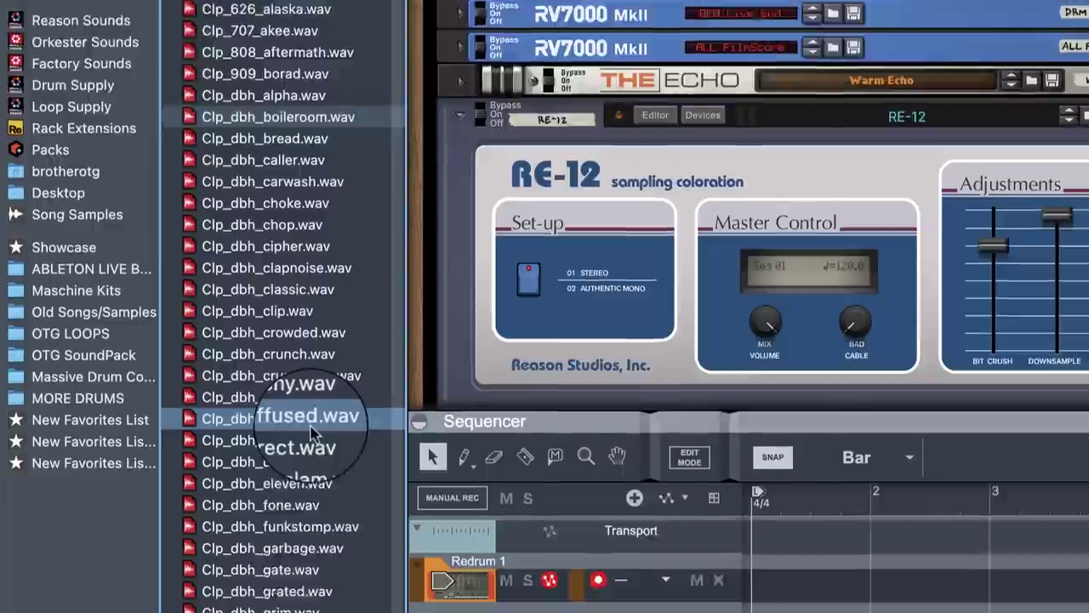
pyautogui.click(308, 612)
pyautogui.click(282, 375)
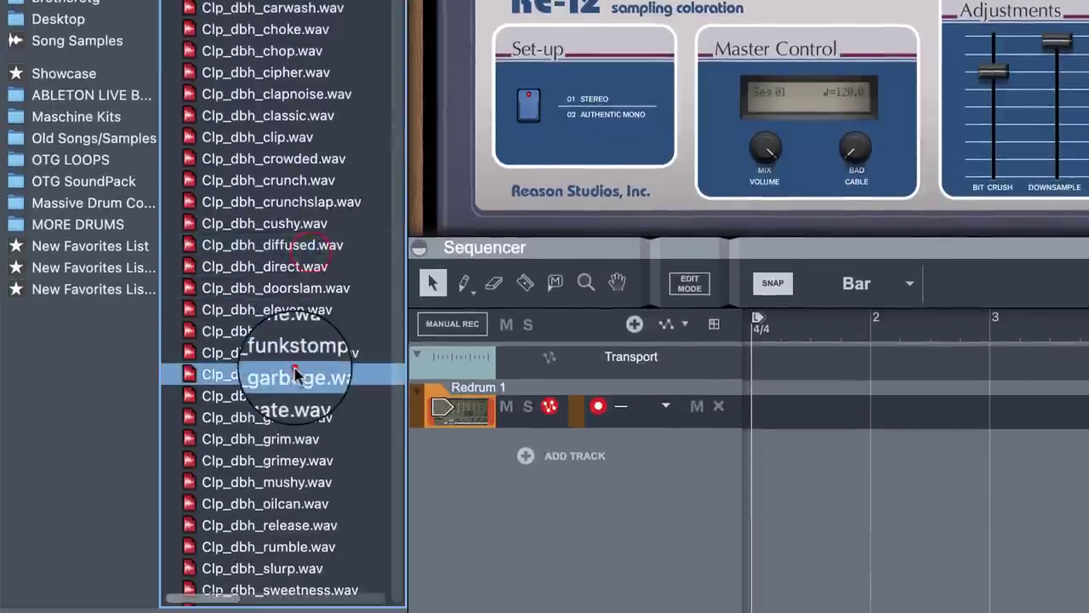
pyautogui.scroll(-10, 285, 375)
pyautogui.click(289, 375)
pyautogui.scroll(-10, 289, 374)
pyautogui.click(289, 371)
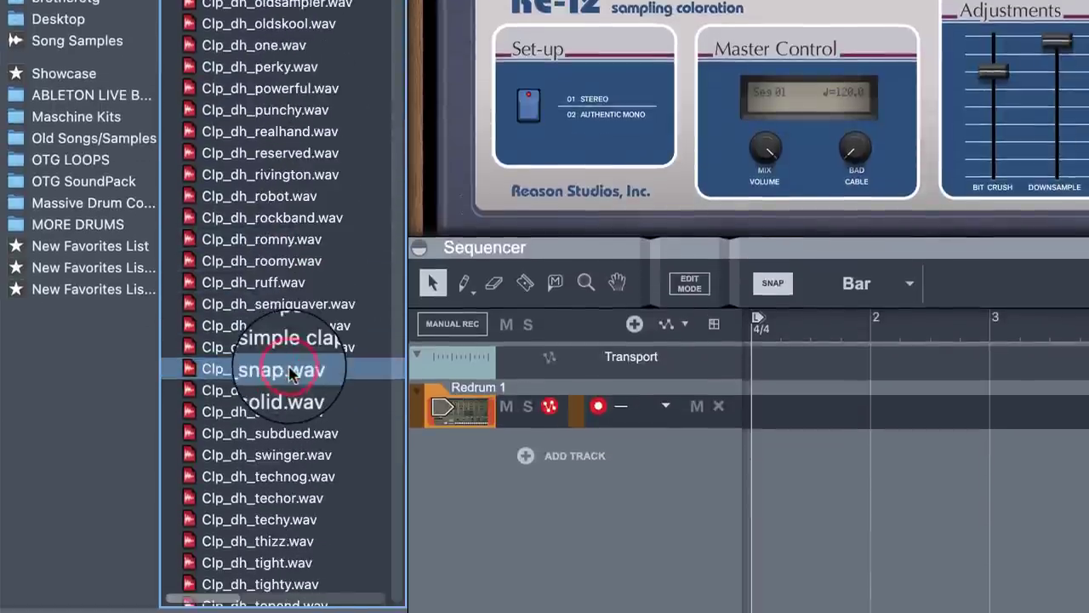
pyautogui.click(291, 432)
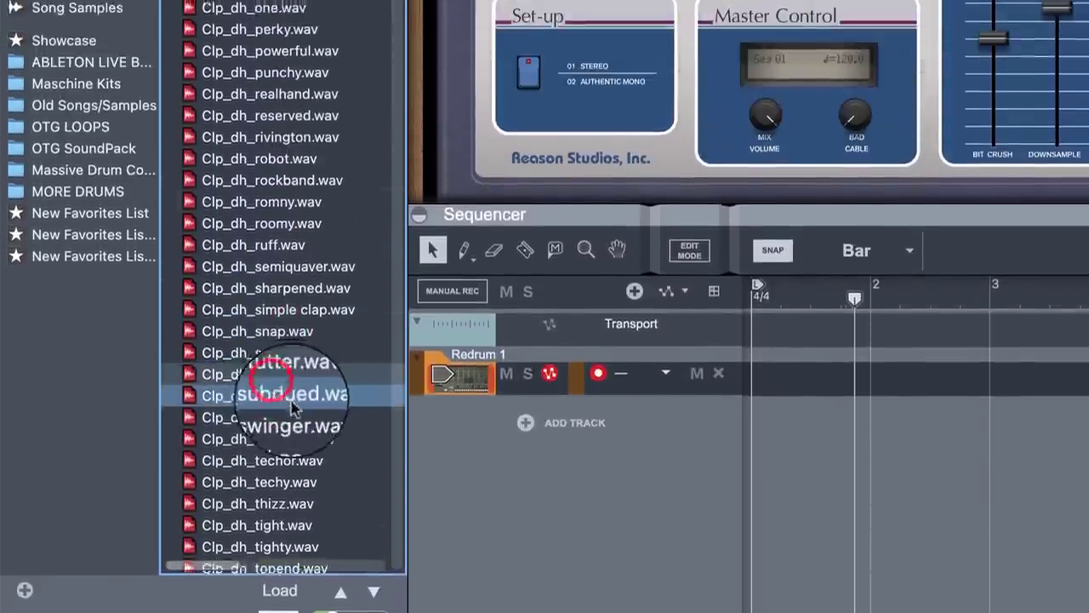
pyautogui.scroll(-6, 285, 237)
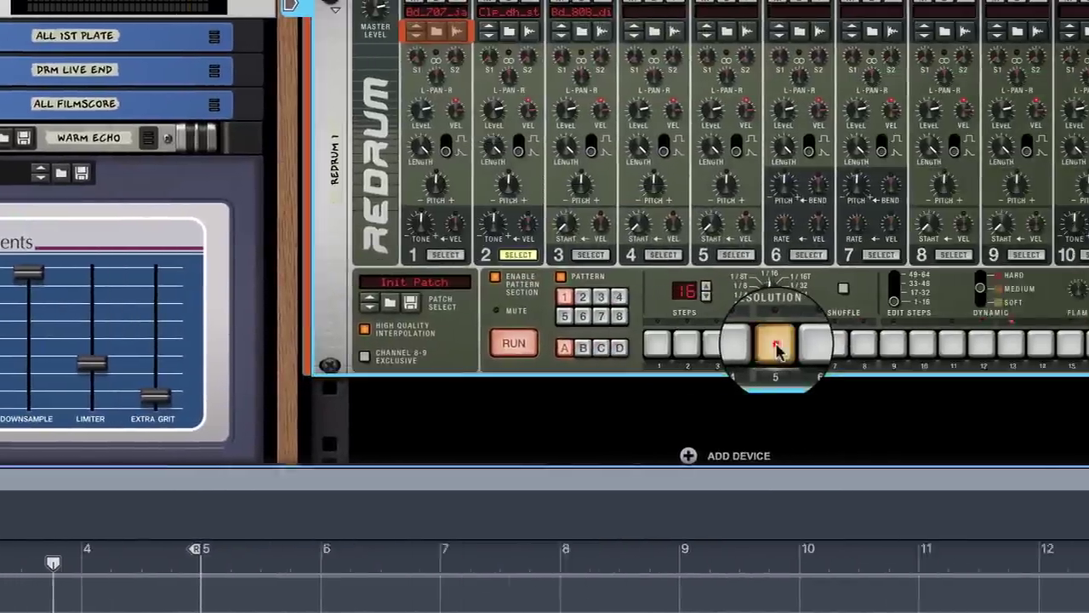
# Add claps on steps 5 and 13, set the clap level to 70, and raise its pitch slightly.
pyautogui.click(981, 343)
pyautogui.click(804, 342)
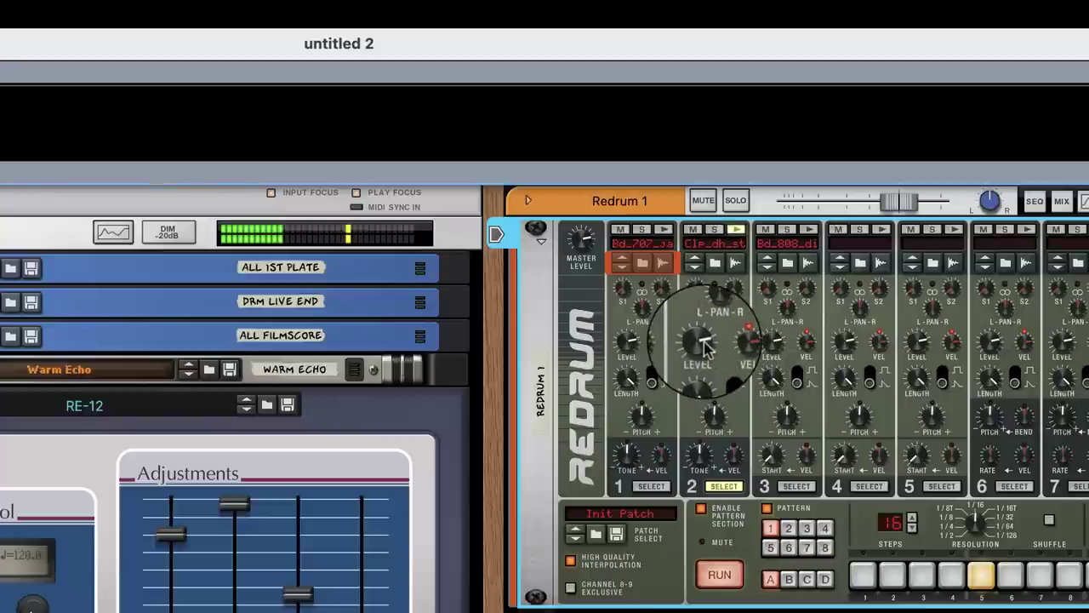
pyautogui.click(288, 110)
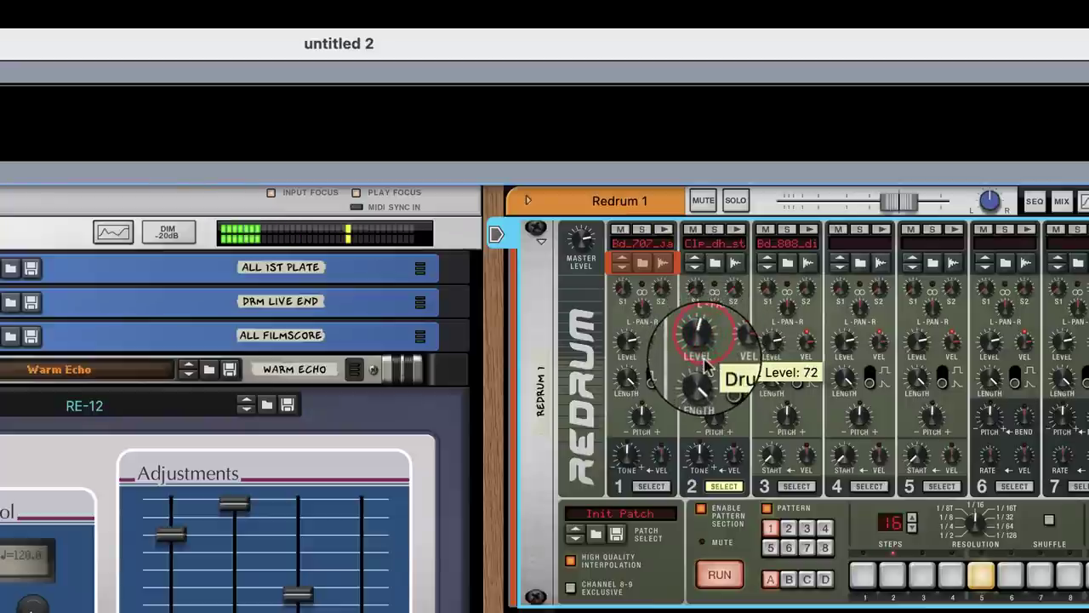
pyautogui.moveTo(728, 431); pyautogui.dragTo(719, 421)
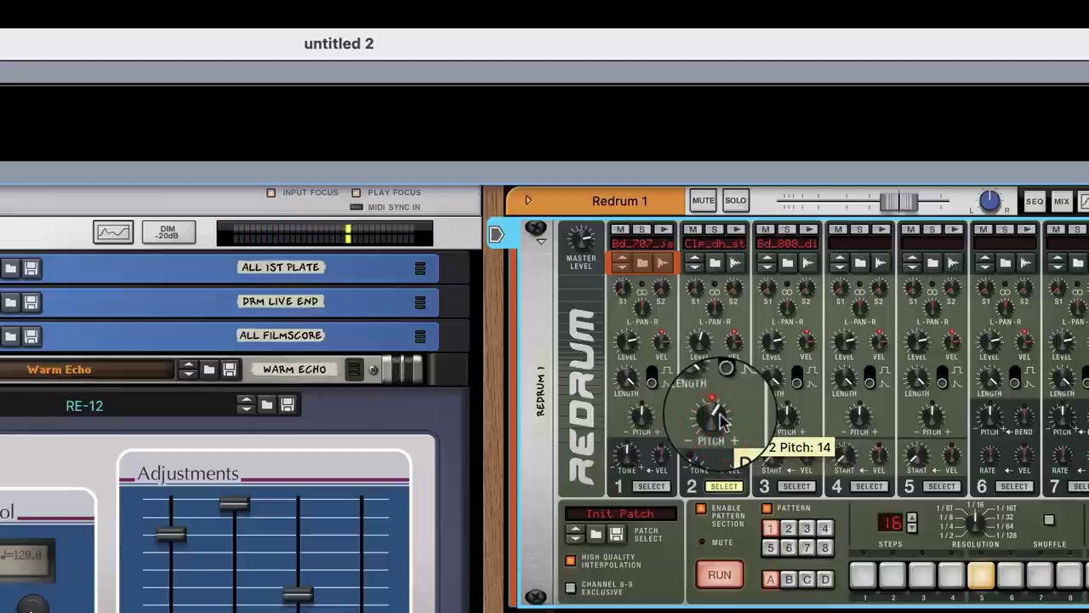
pyautogui.click(704, 343)
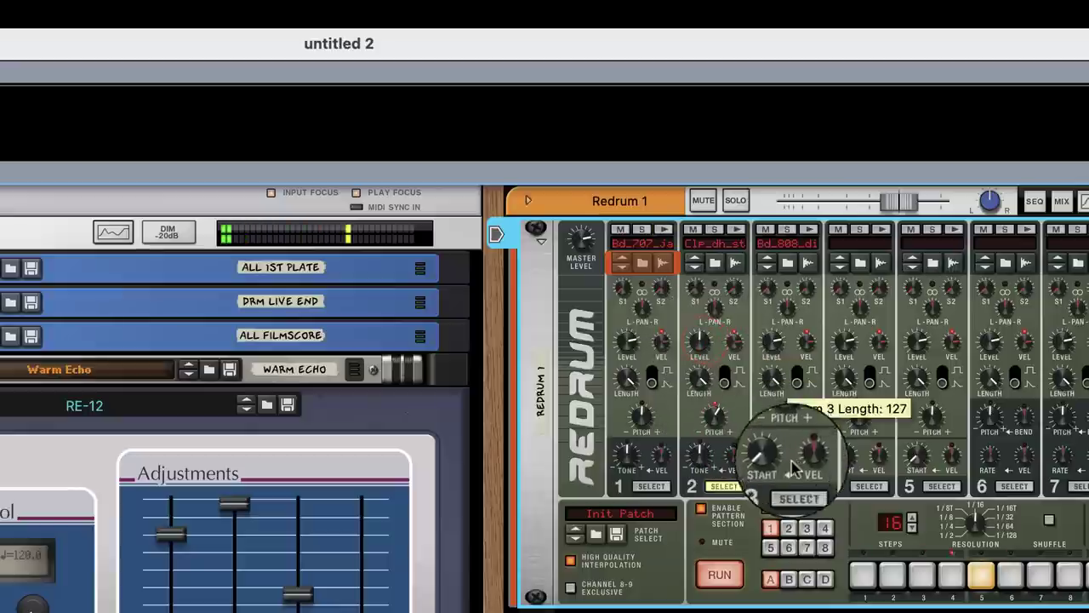
# Select drum channel 3, lower its velocity sensitivity, and pitch its kick down to -8.
pyautogui.click(796, 486)
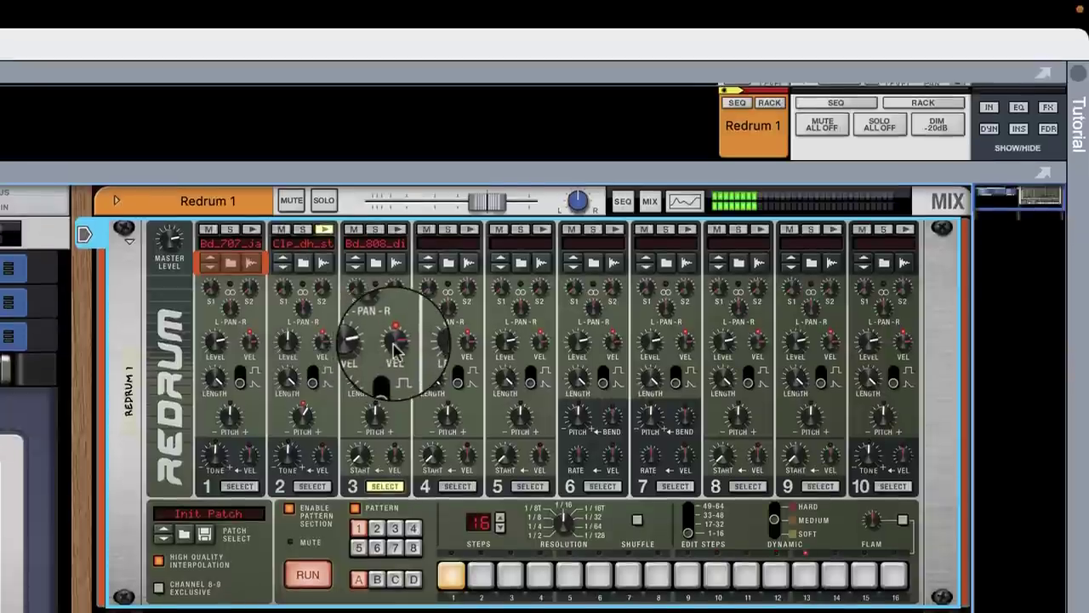
pyautogui.moveTo(394, 344); pyautogui.dragTo(398, 358)
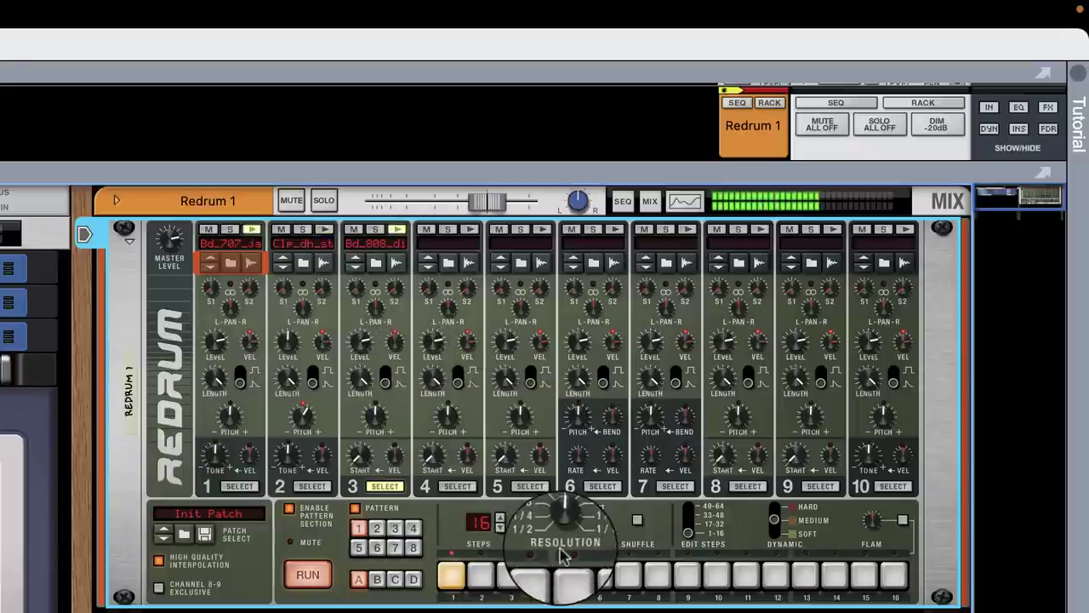
pyautogui.moveTo(379, 431)
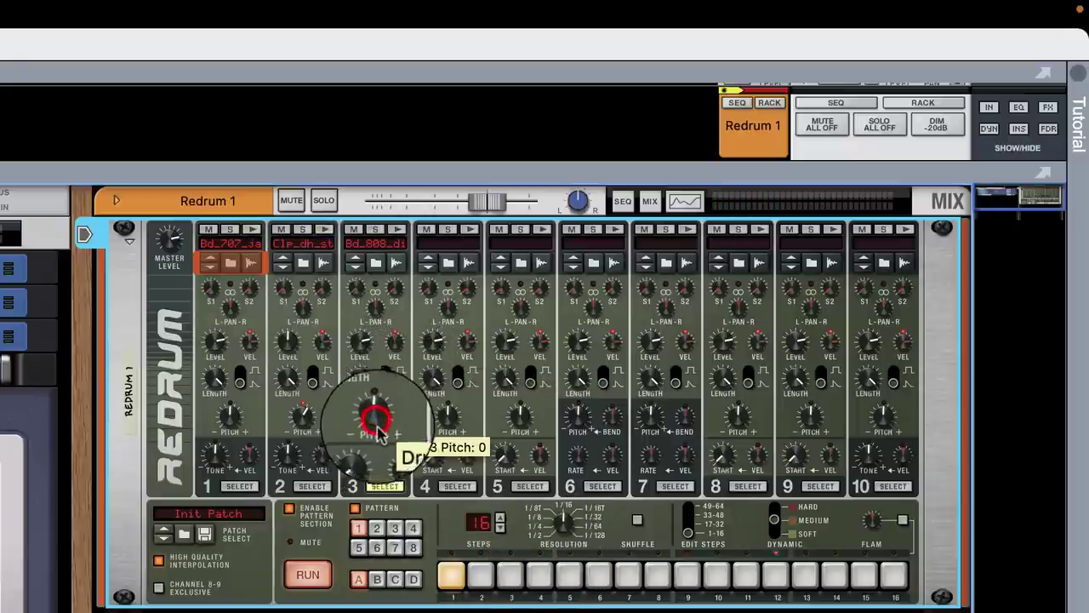
pyautogui.scroll(-12, 380, 434)
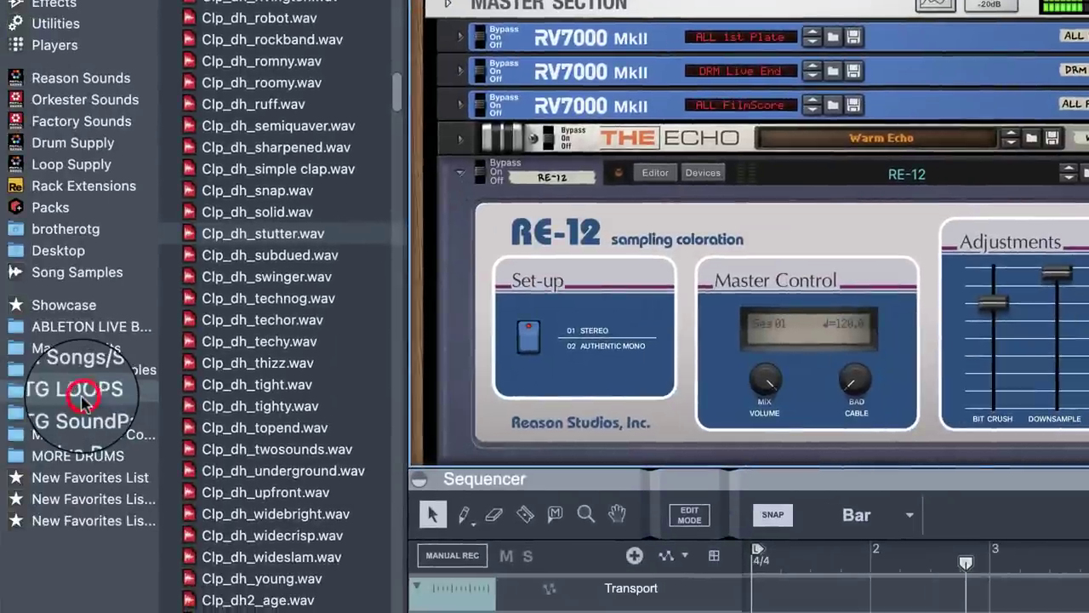
# Open OTG LOOPS' Chords & Riffs folder, audition chords, and drag Sample055 onto Redrum channel 4.
pyautogui.click(83, 396)
pyautogui.click(289, 31)
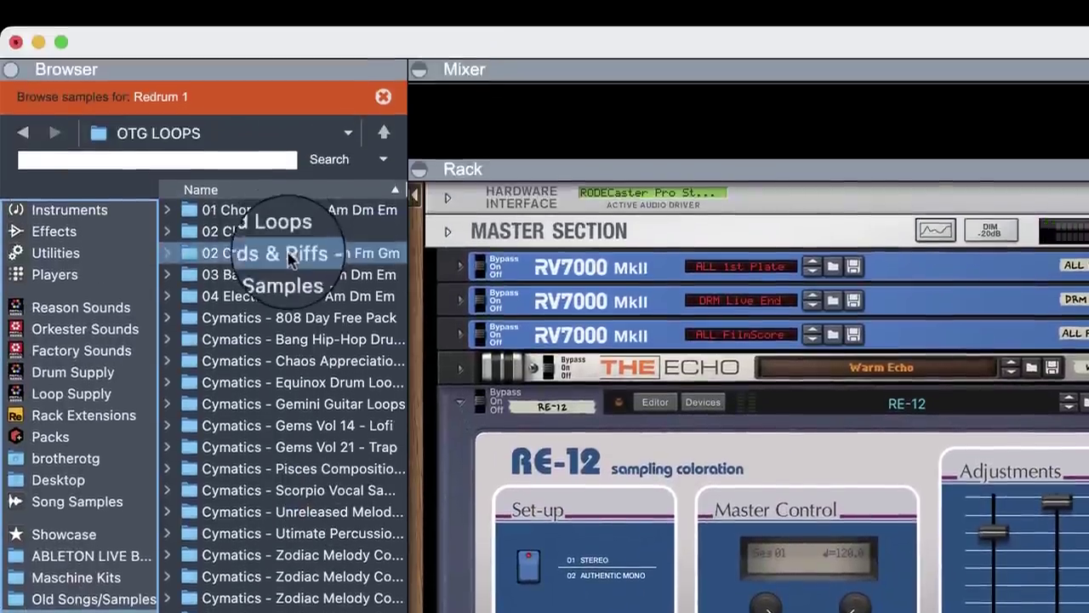
pyautogui.doubleClick(287, 213)
pyautogui.click(287, 250)
pyautogui.click(302, 612)
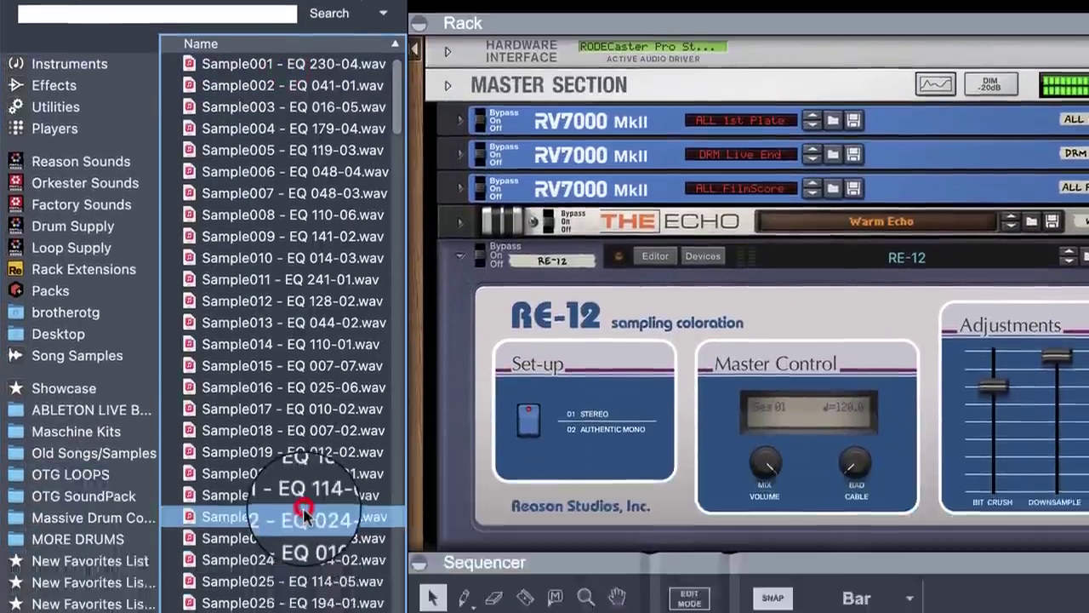
pyautogui.scroll(-10, 303, 491)
pyautogui.click(302, 492)
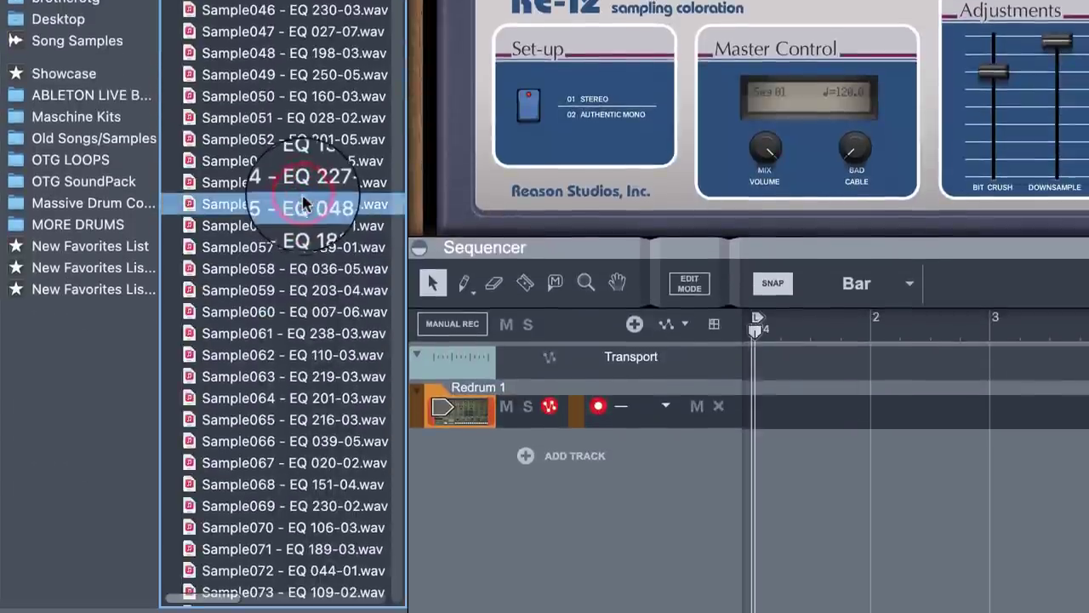
pyautogui.moveTo(238, 211); pyautogui.dragTo(879, 374)
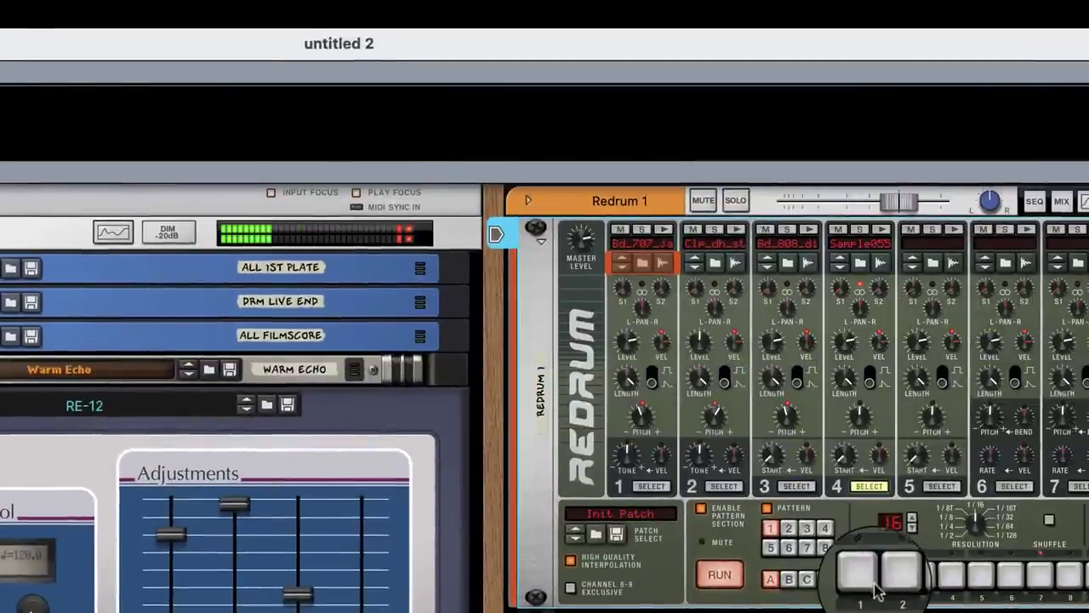
# Add a channel 4 hit on step 1, set its level near 70, length 91, and pitch -8.
pyautogui.click(864, 577)
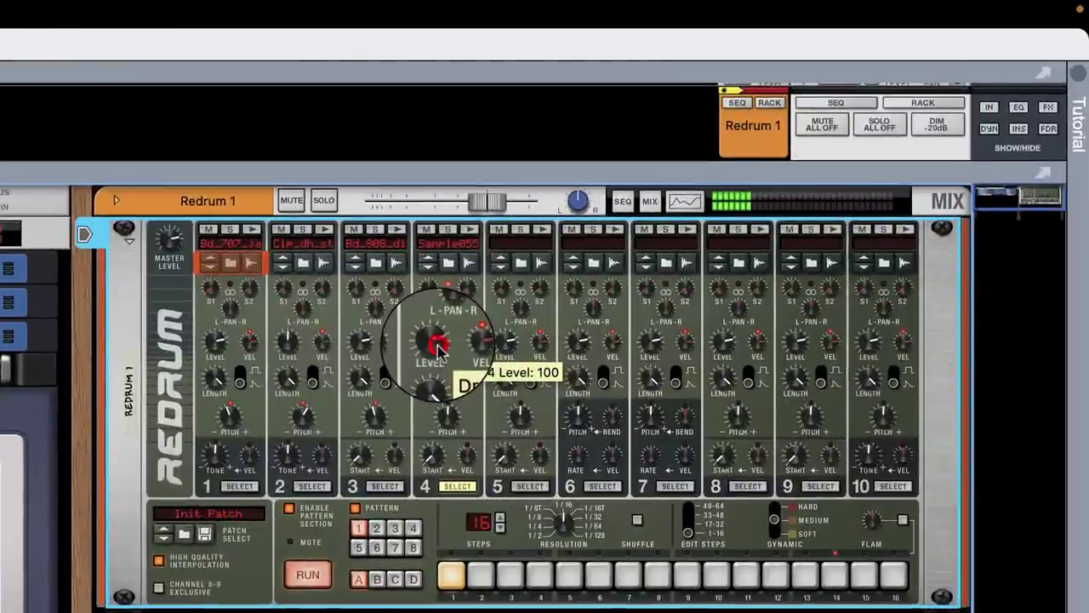
pyautogui.moveTo(438, 349); pyautogui.dragTo(439, 365)
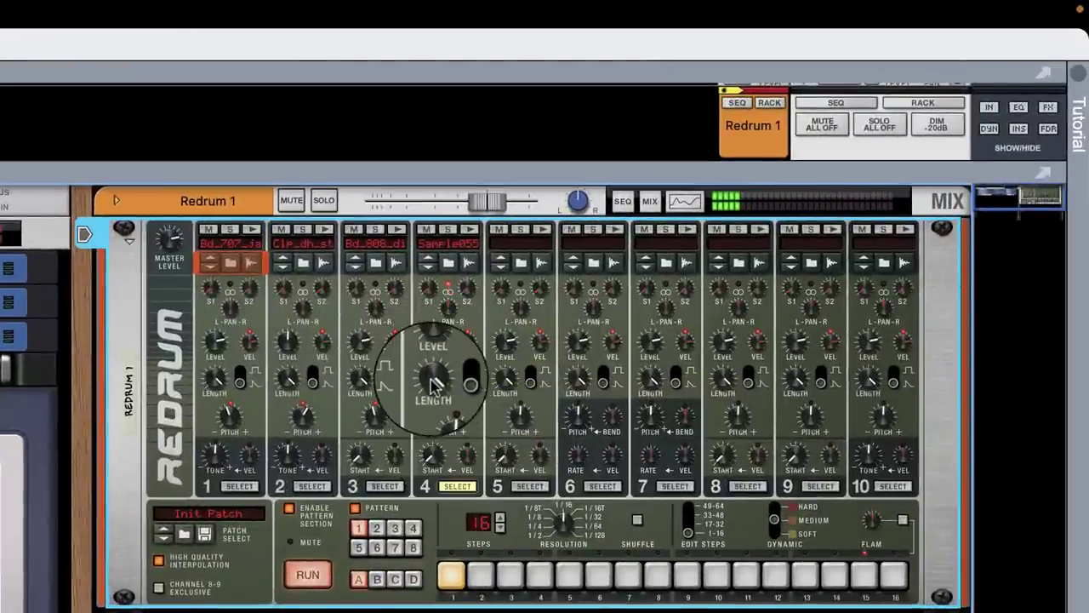
pyautogui.moveTo(437, 408); pyautogui.dragTo(439, 380)
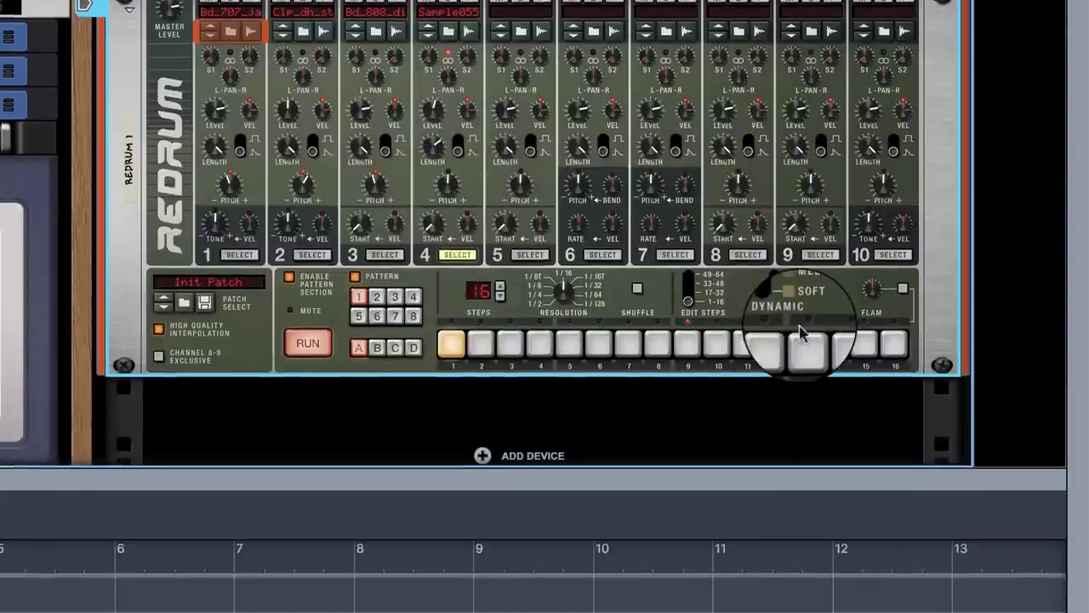
pyautogui.click(807, 559)
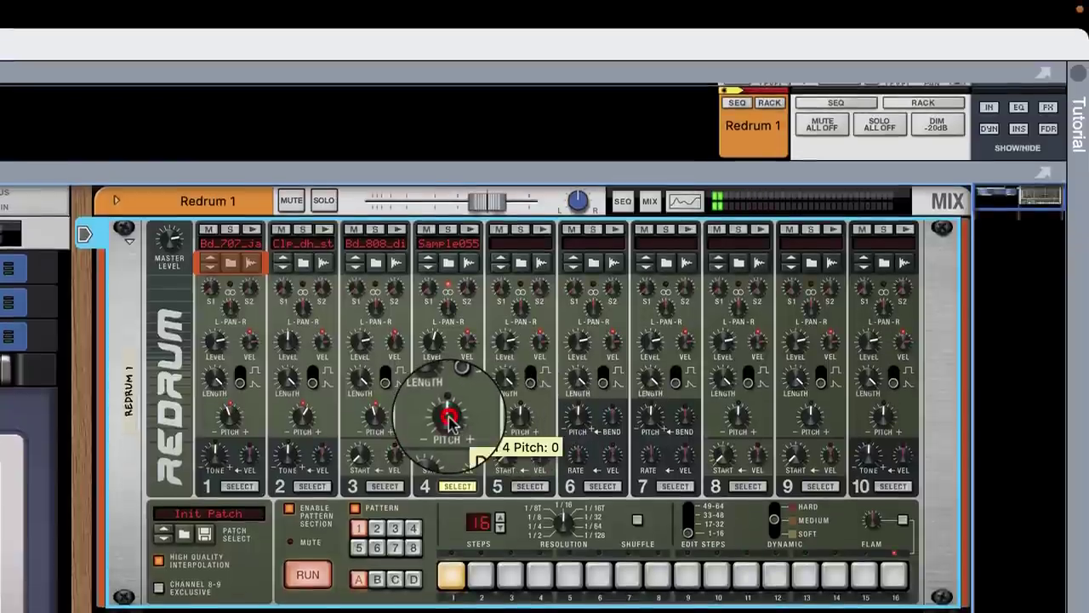
pyautogui.moveTo(450, 420); pyautogui.dragTo(453, 430)
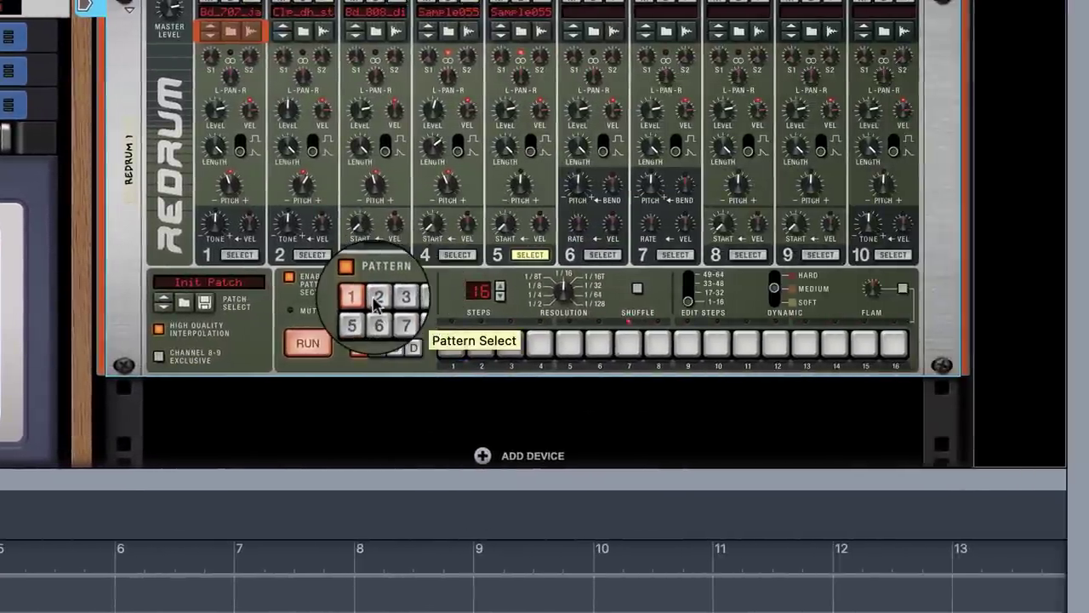
# Copy the current pattern into pattern 2 with Copy/Paste Pattern, then add a hit on step 1.
pyautogui.click(375, 300)
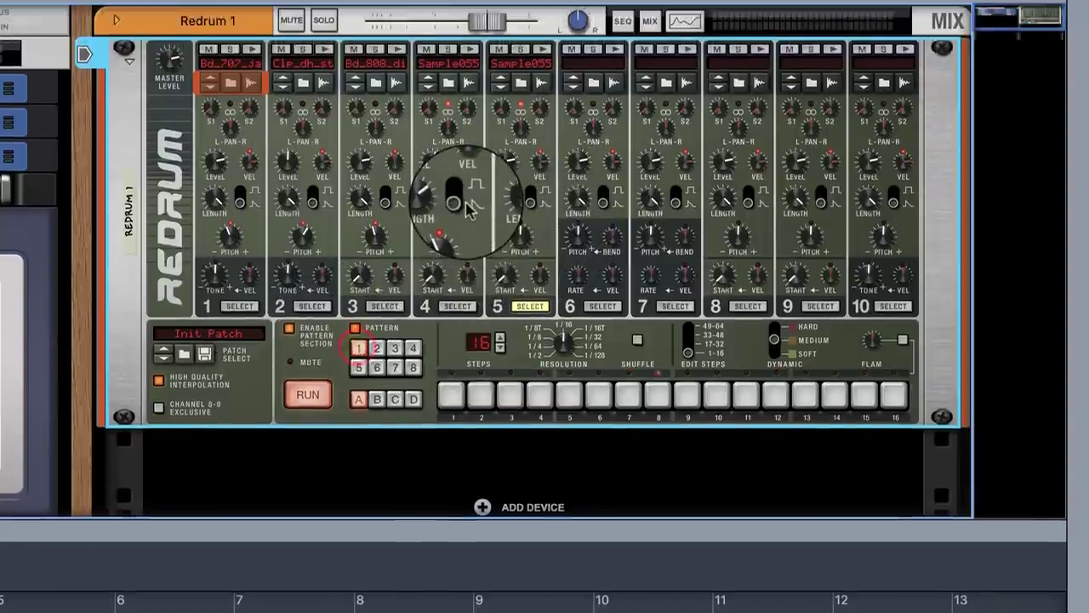
pyautogui.rightClick(464, 187)
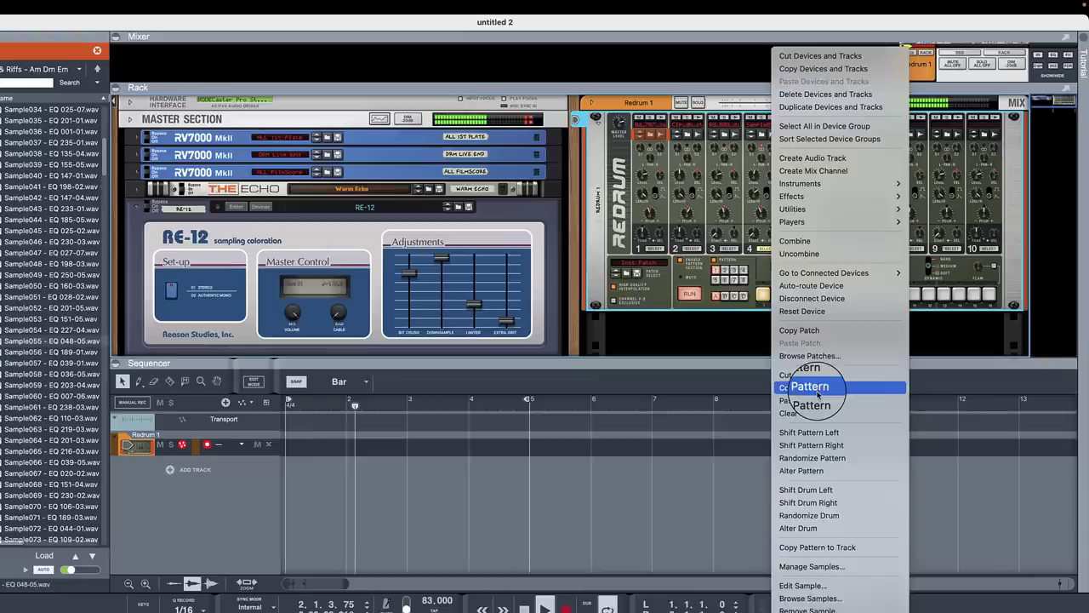
pyautogui.click(807, 384)
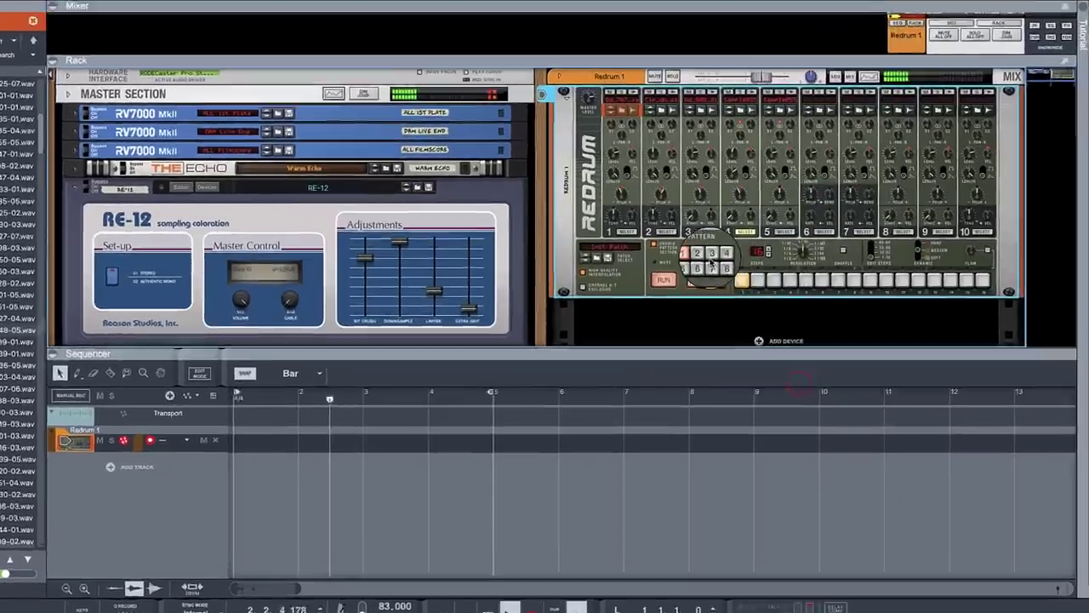
pyautogui.click(444, 477)
pyautogui.rightClick(511, 170)
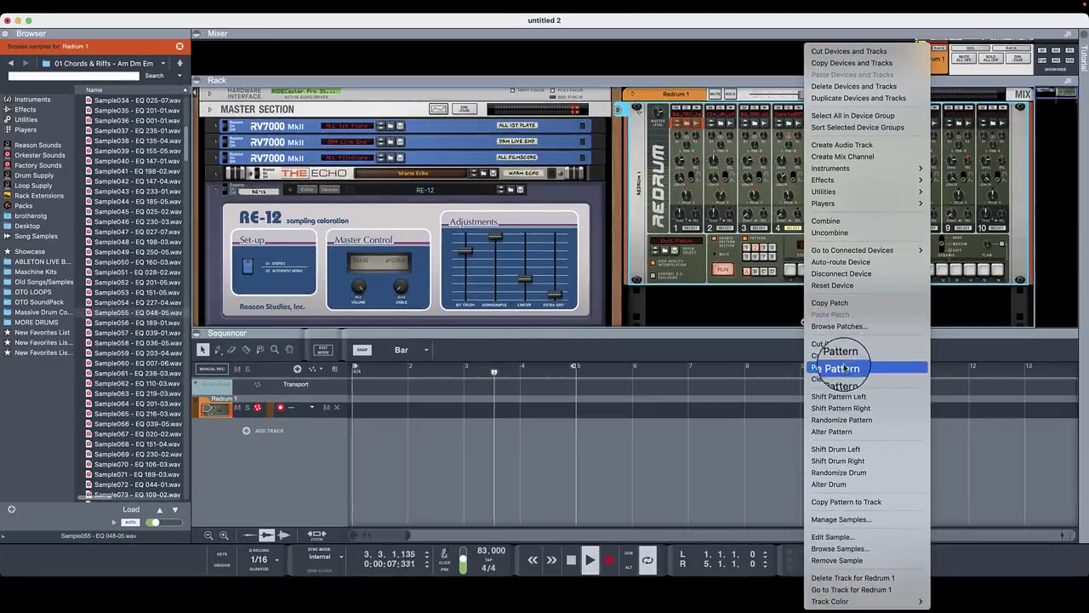
pyautogui.click(843, 367)
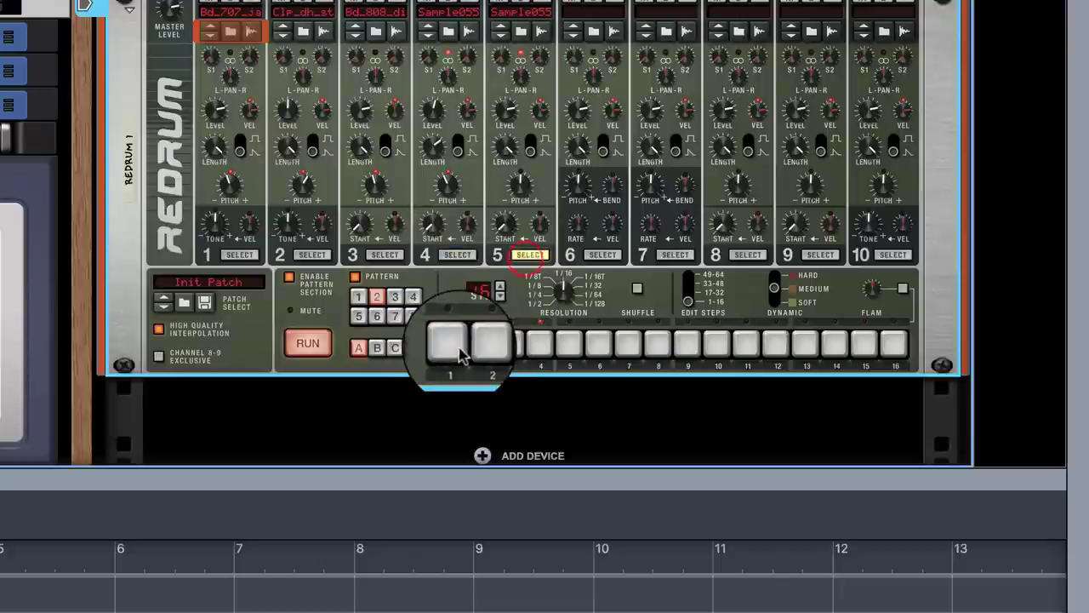
pyautogui.click(458, 348)
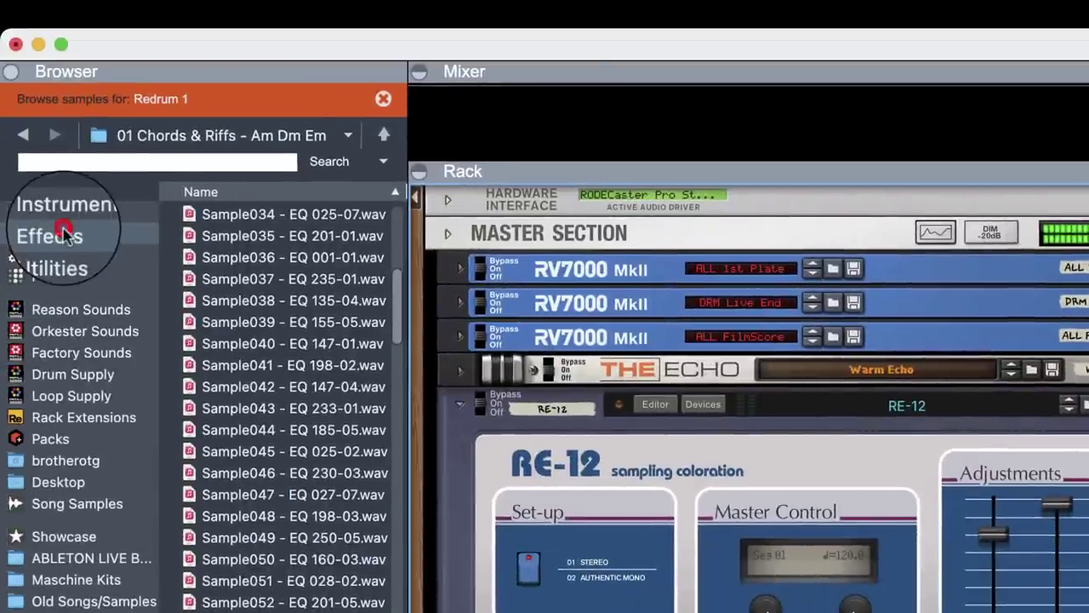
# Load the Hh_909_call hi-hat from Drum Supply's 3. Hi Hats folder into drum 6.
pyautogui.click(65, 235)
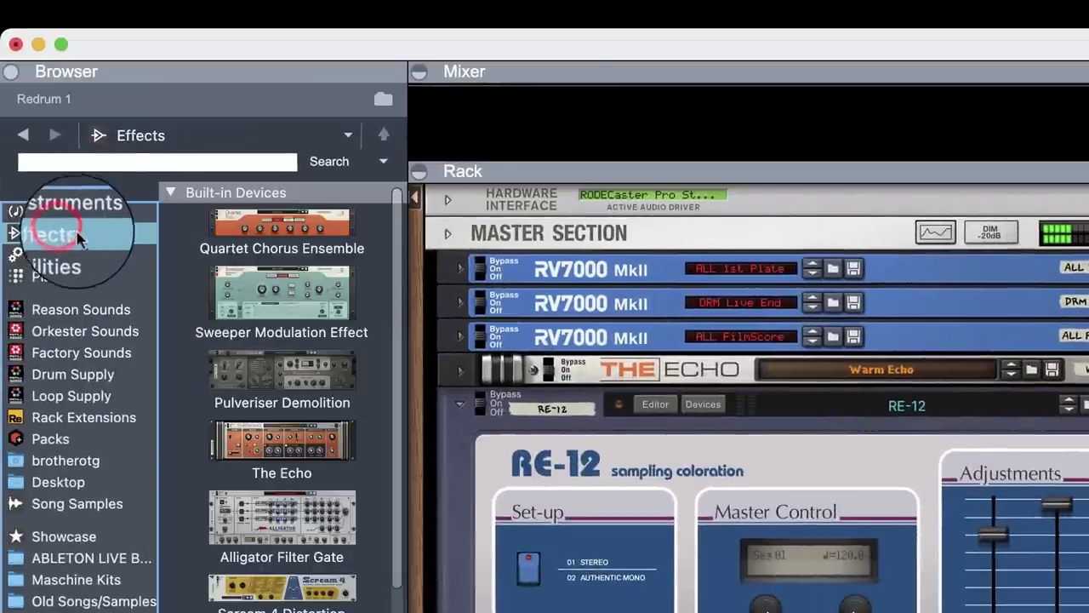
pyautogui.click(73, 373)
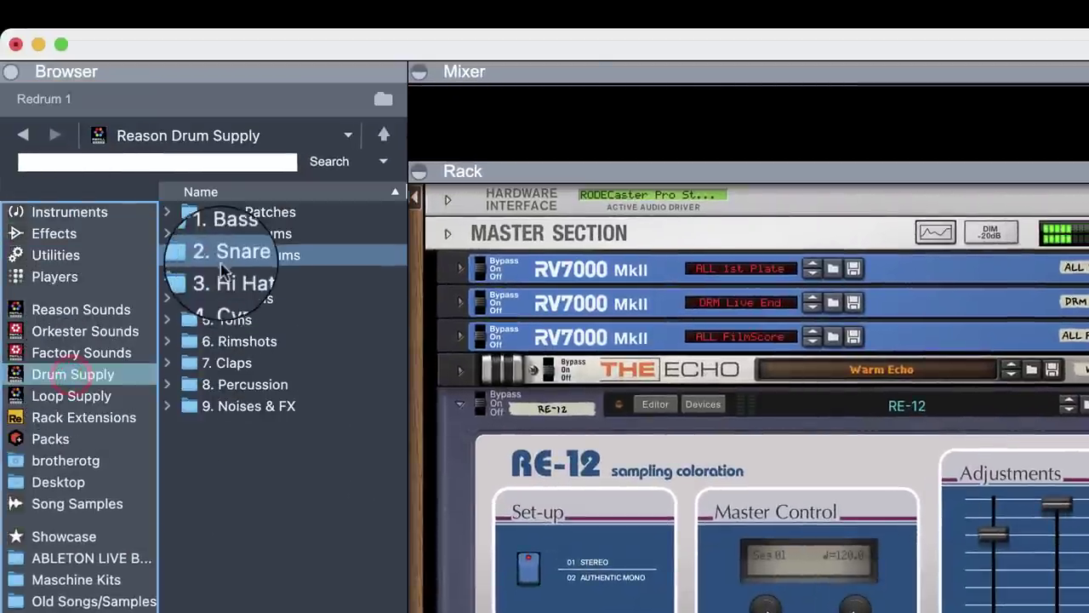
pyautogui.click(217, 278)
pyautogui.doubleClick(217, 277)
pyautogui.click(238, 382)
pyautogui.click(244, 469)
pyautogui.click(243, 490)
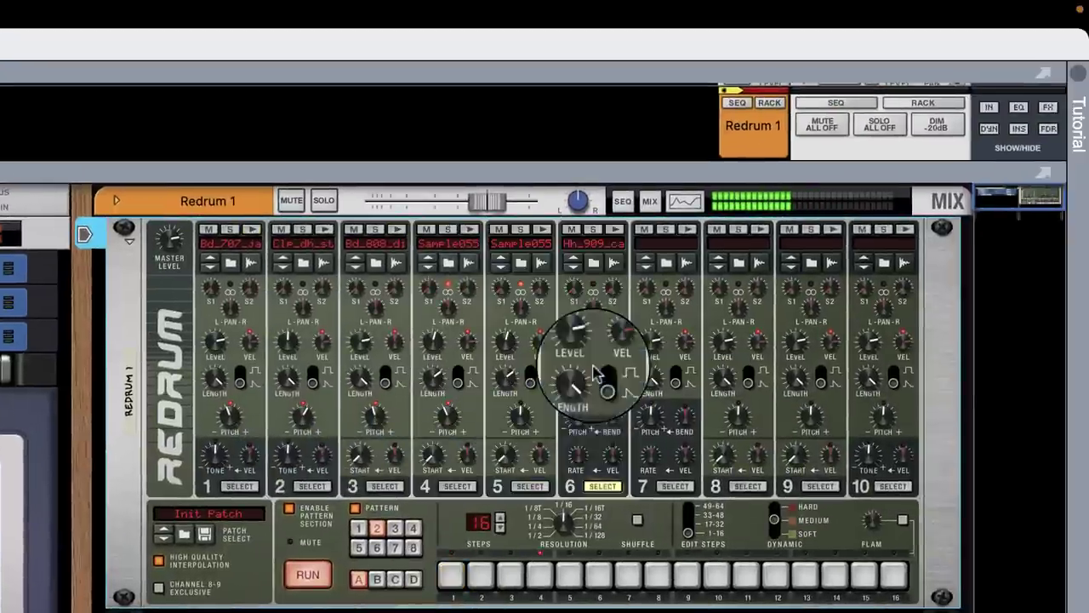
# Program the hi-hat on steps 1, 5, 7, 9, 11, 13 and 15 and raise its pitch to about 45.
pyautogui.click(452, 576)
pyautogui.click(569, 576)
pyautogui.click(687, 576)
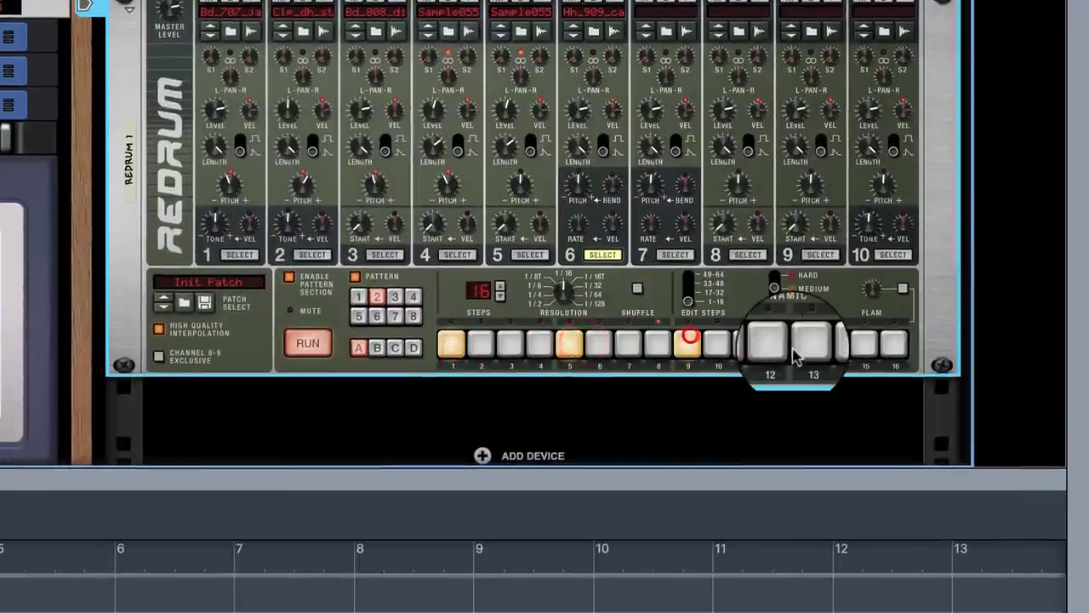
pyautogui.click(807, 576)
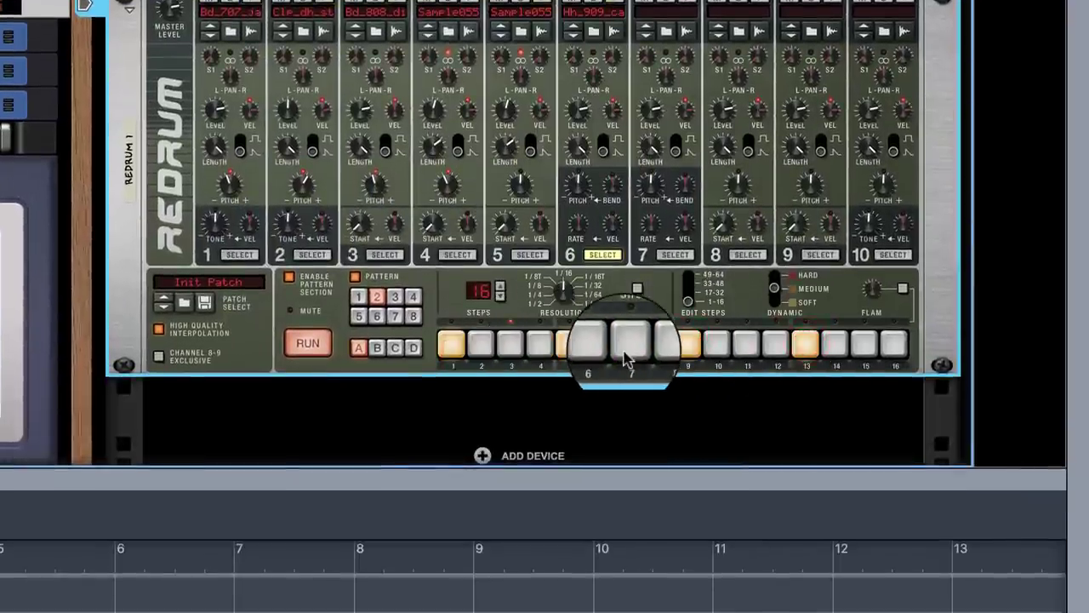
pyautogui.click(628, 344)
pyautogui.click(746, 343)
pyautogui.click(866, 344)
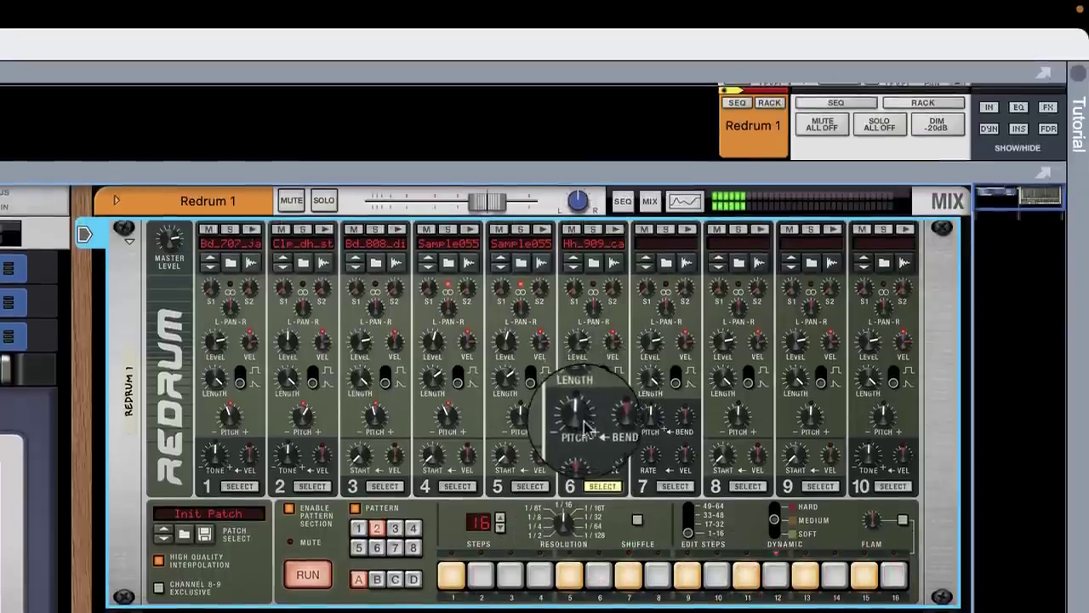
pyautogui.moveTo(584, 428); pyautogui.dragTo(585, 361)
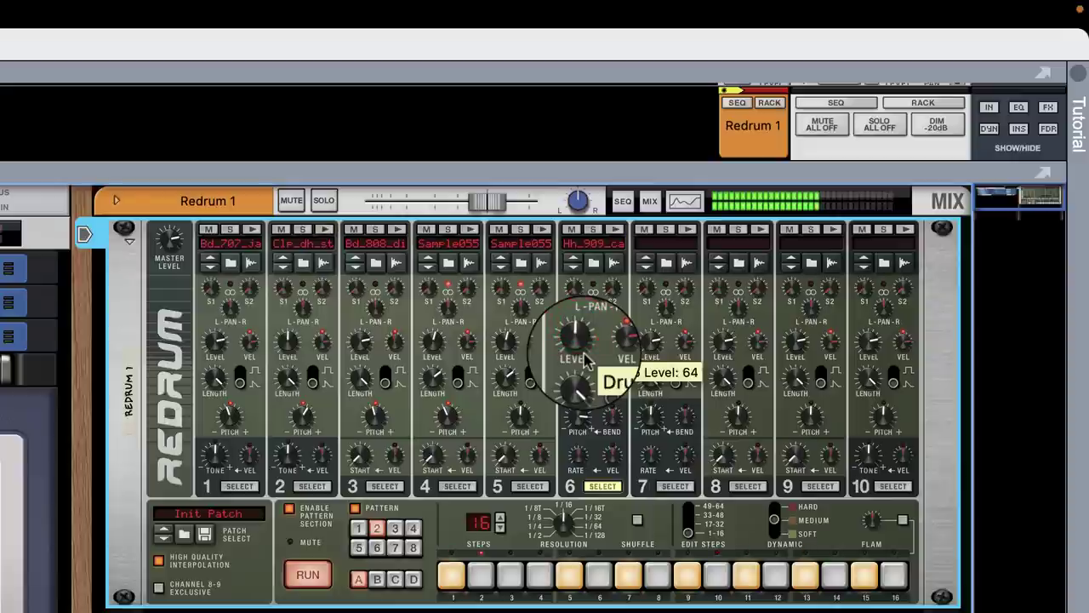
# Load the Sd_626_falls snare from Drum Supply's 2. Snare Drums folder into drum 7.
pyautogui.click(664, 263)
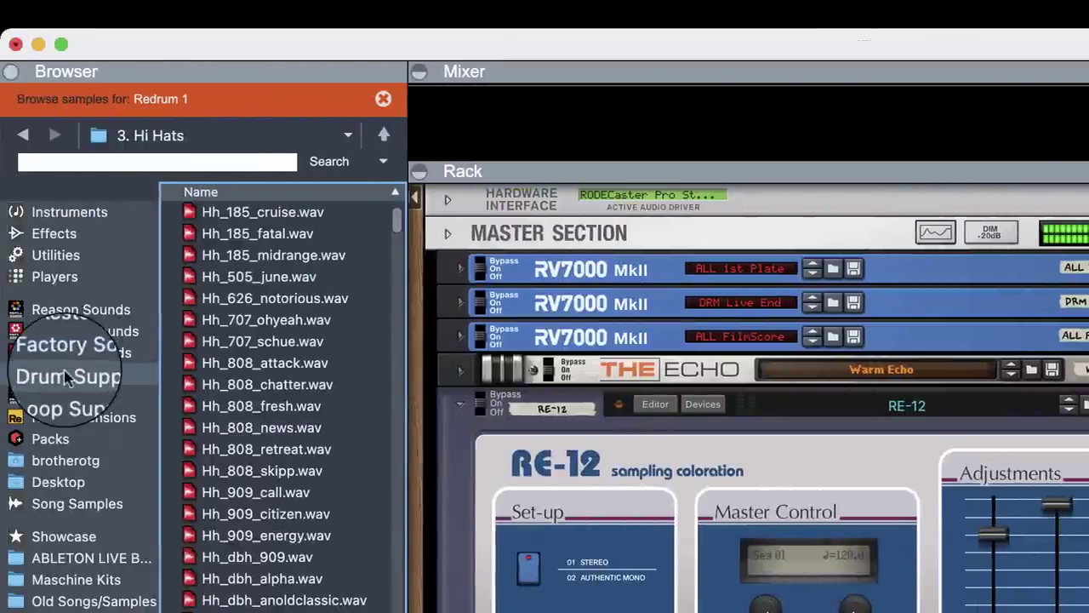
pyautogui.click(51, 375)
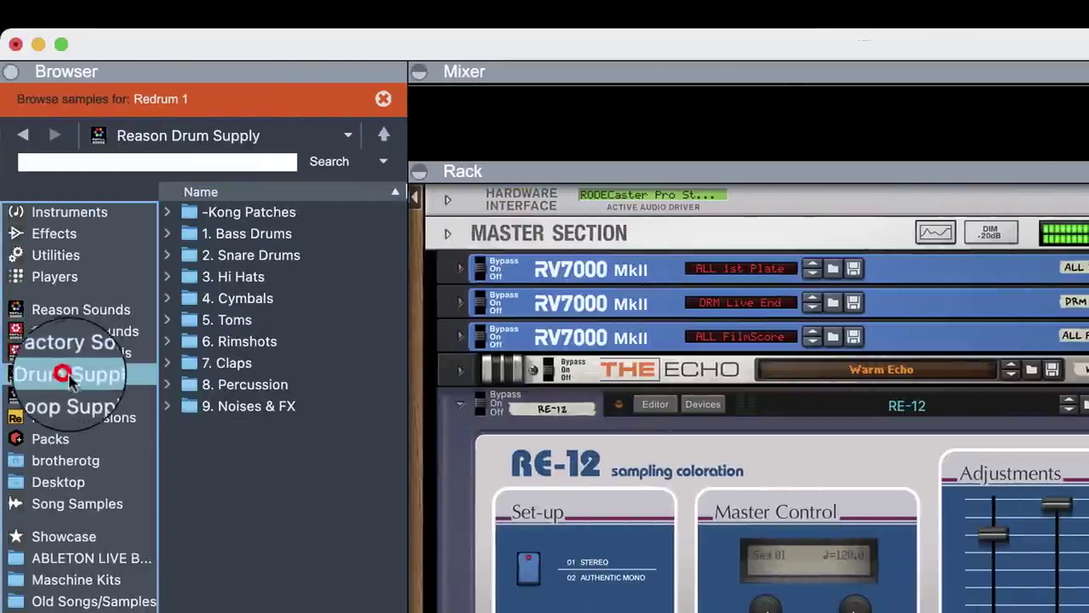
pyautogui.doubleClick(231, 255)
pyautogui.click(238, 471)
pyautogui.click(232, 362)
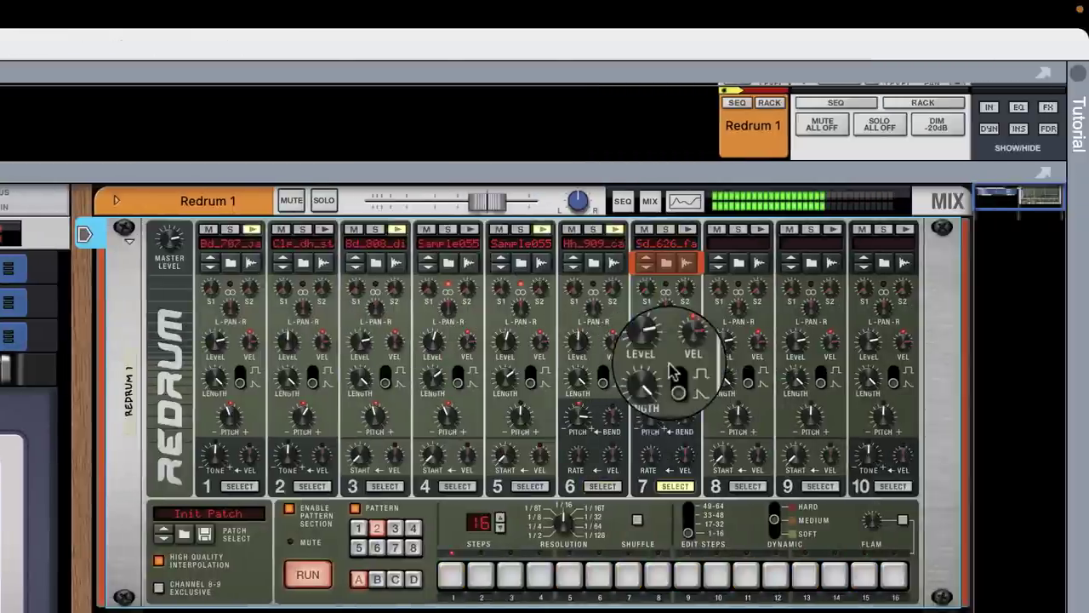
# Place the snare on steps 5 and 13 and turn drum 7's level down slightly.
pyautogui.click(569, 574)
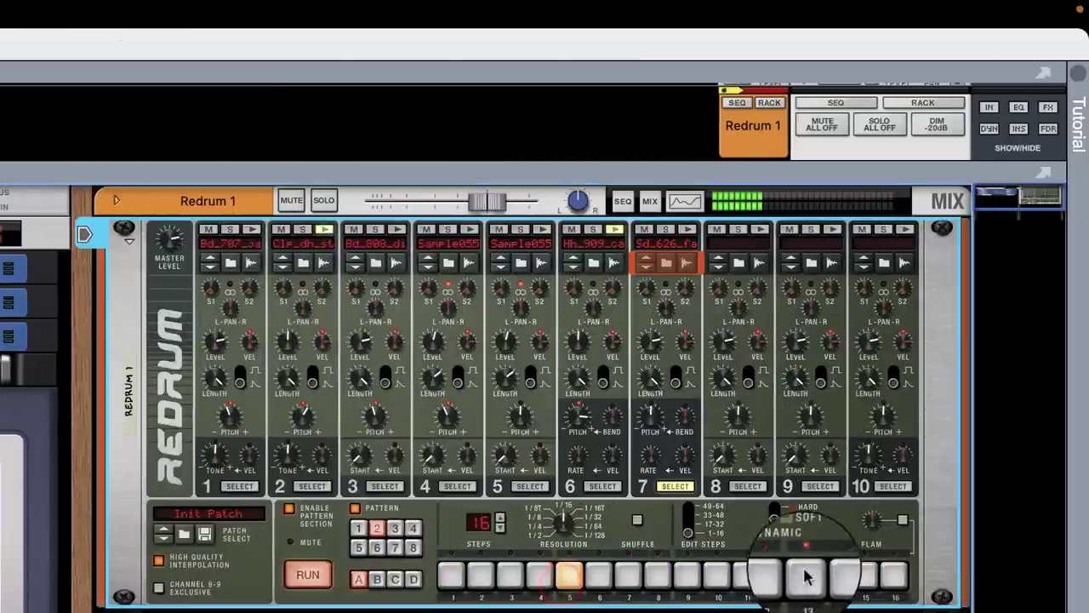
pyautogui.click(806, 575)
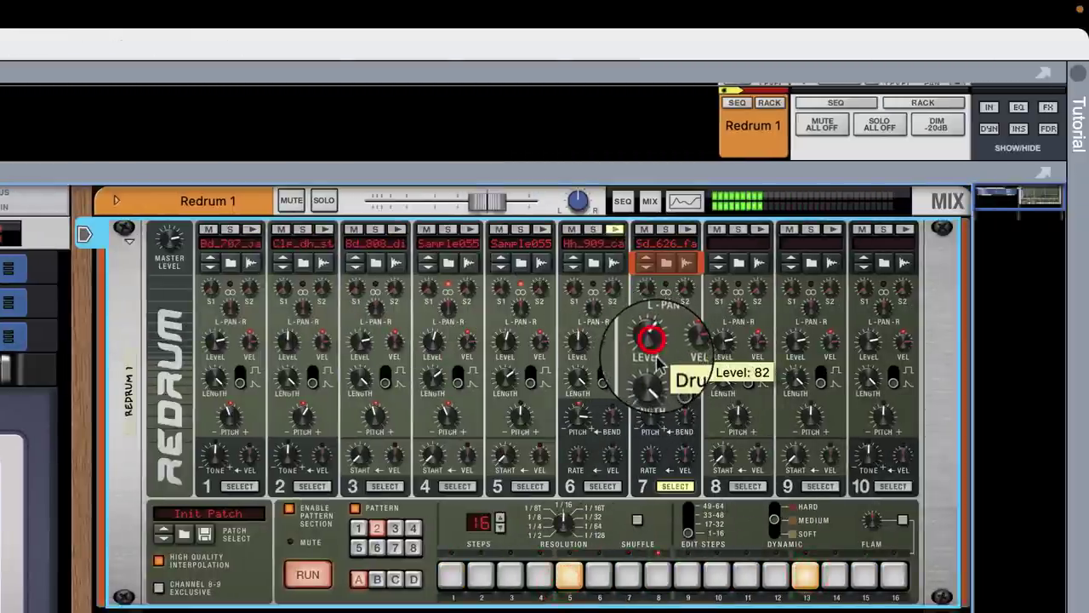
pyautogui.moveTo(659, 364); pyautogui.dragTo(660, 366)
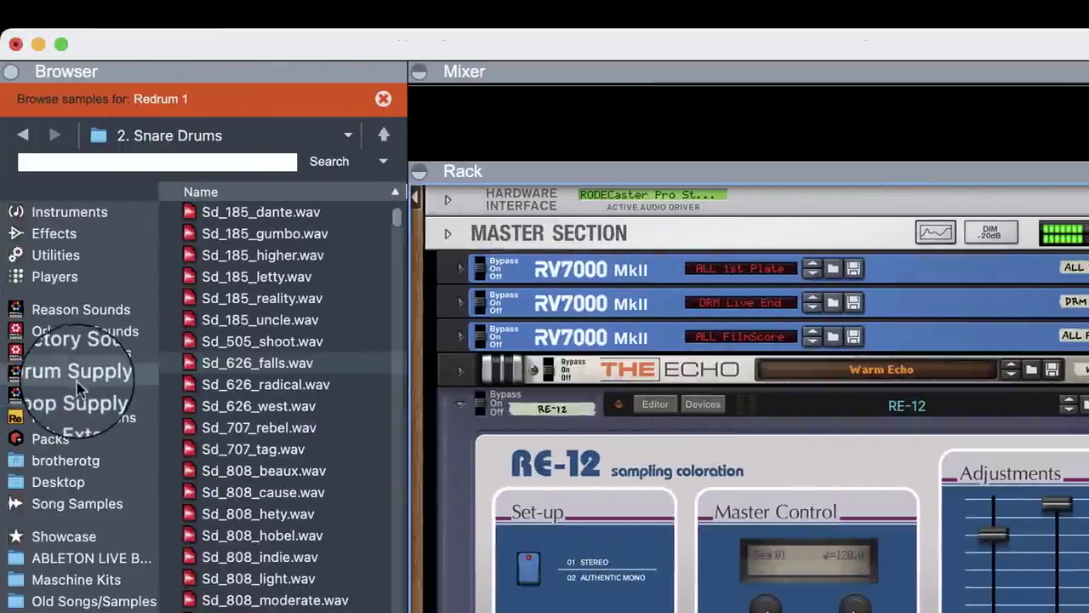
# Load Hh_dbh_dirt from Drum Supply's 3. Hi Hats into drum 8, add step 3, and adjust its pitch.
pyautogui.click(73, 375)
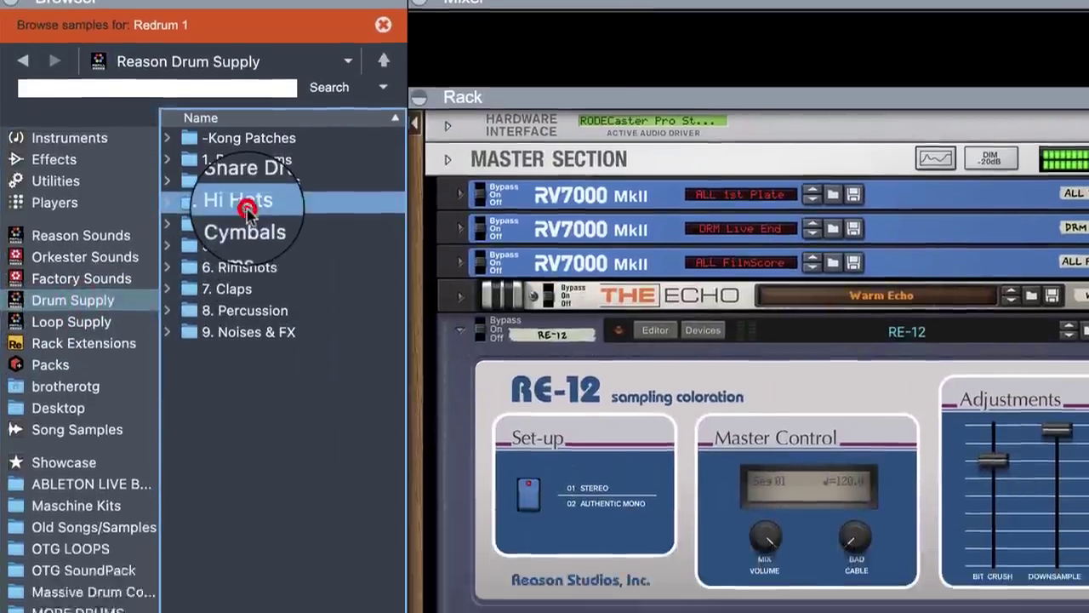
pyautogui.doubleClick(234, 276)
pyautogui.click(234, 609)
pyautogui.click(255, 612)
pyautogui.click(286, 612)
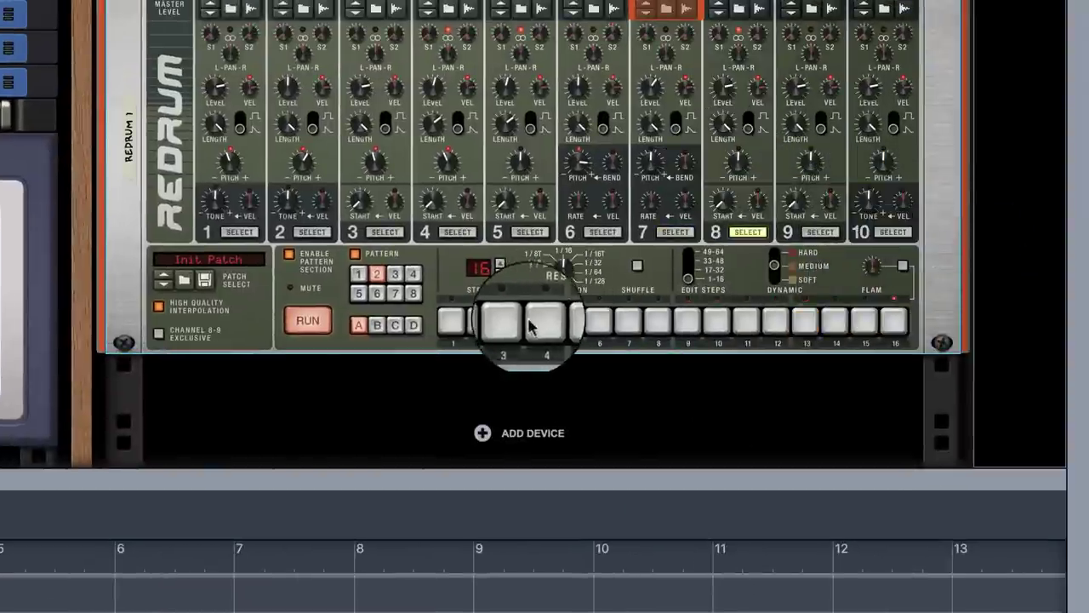
pyautogui.click(511, 321)
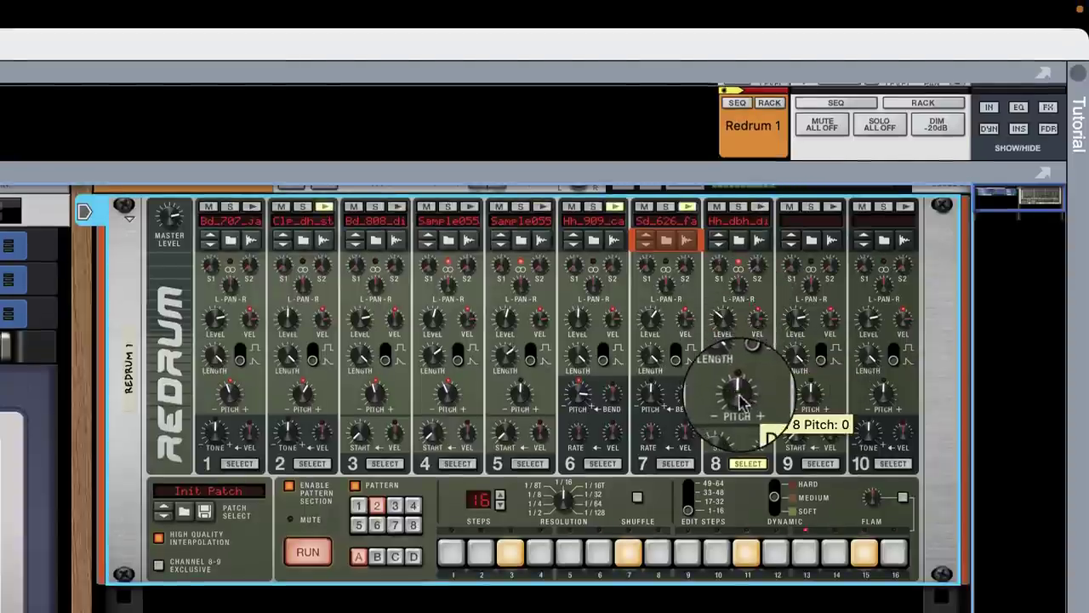
pyautogui.moveTo(745, 417); pyautogui.dragTo(769, 382)
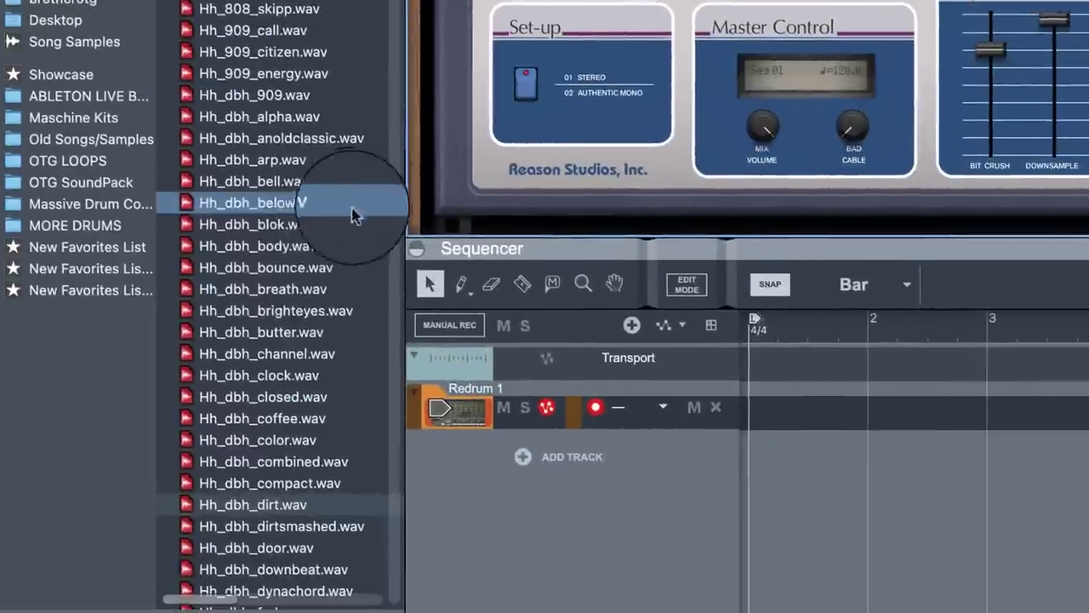
# Load Hh_dbh_brighteyes into drum 9, give it a hit on step 12, and return to pattern 1.
pyautogui.click(293, 309)
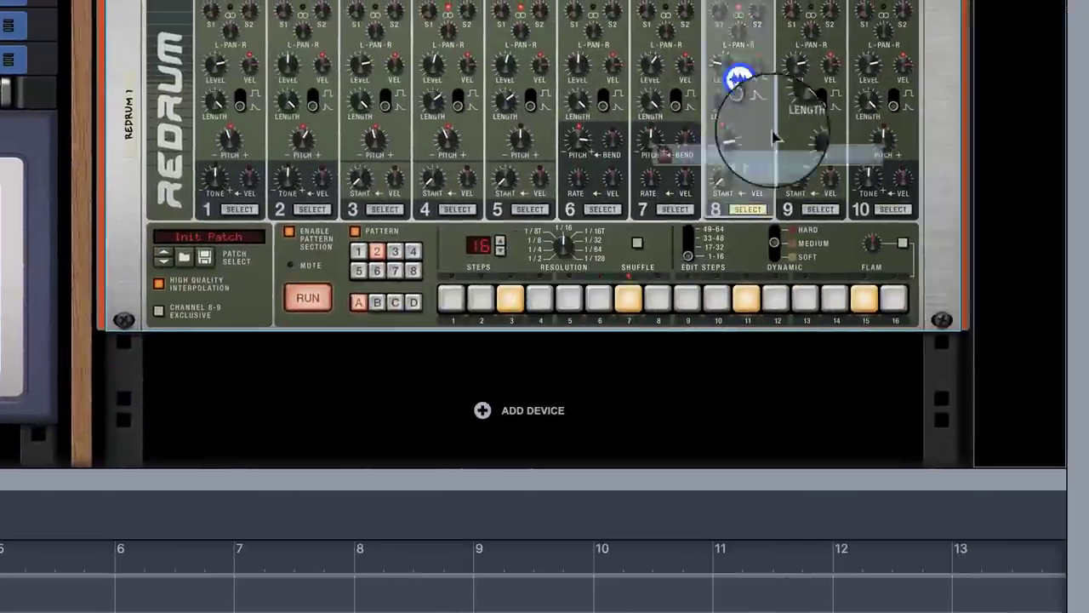
pyautogui.click(763, 146)
pyautogui.scroll(1, 557, 276)
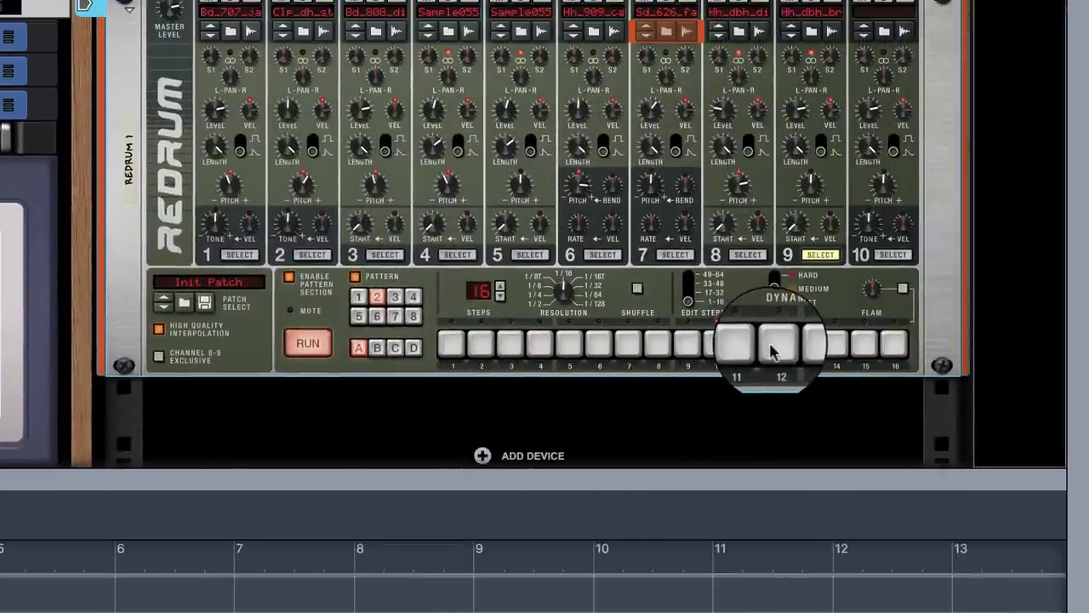
pyautogui.click(772, 349)
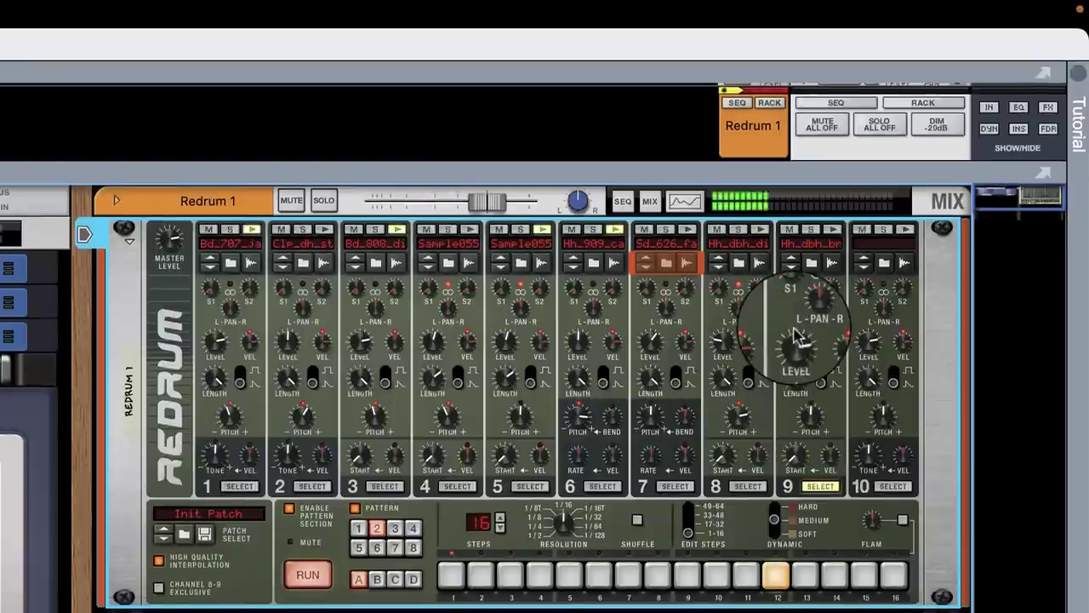
pyautogui.moveTo(798, 353)
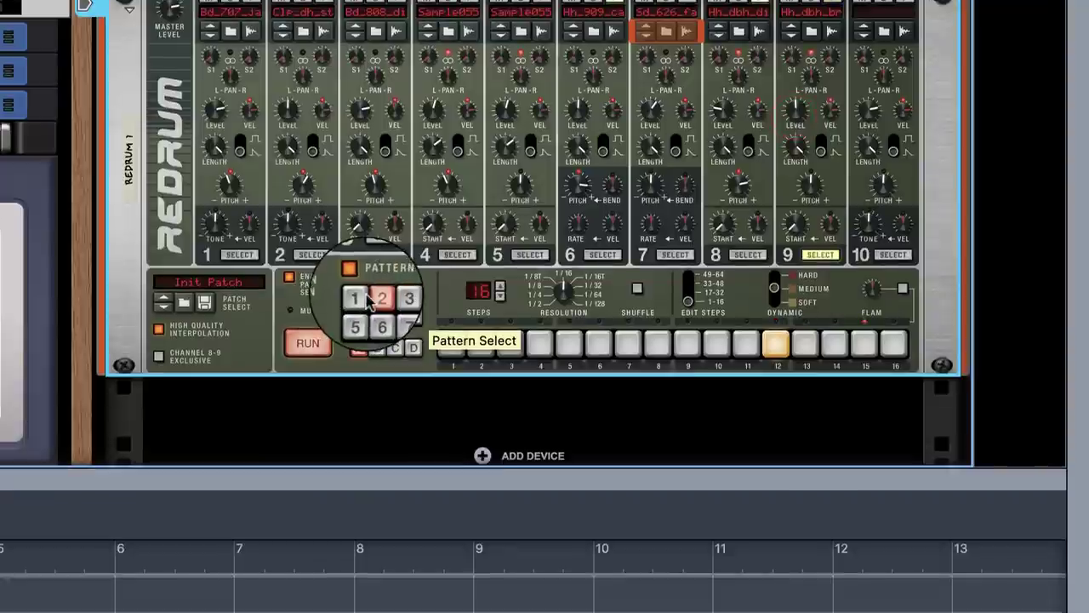
pyautogui.click(367, 299)
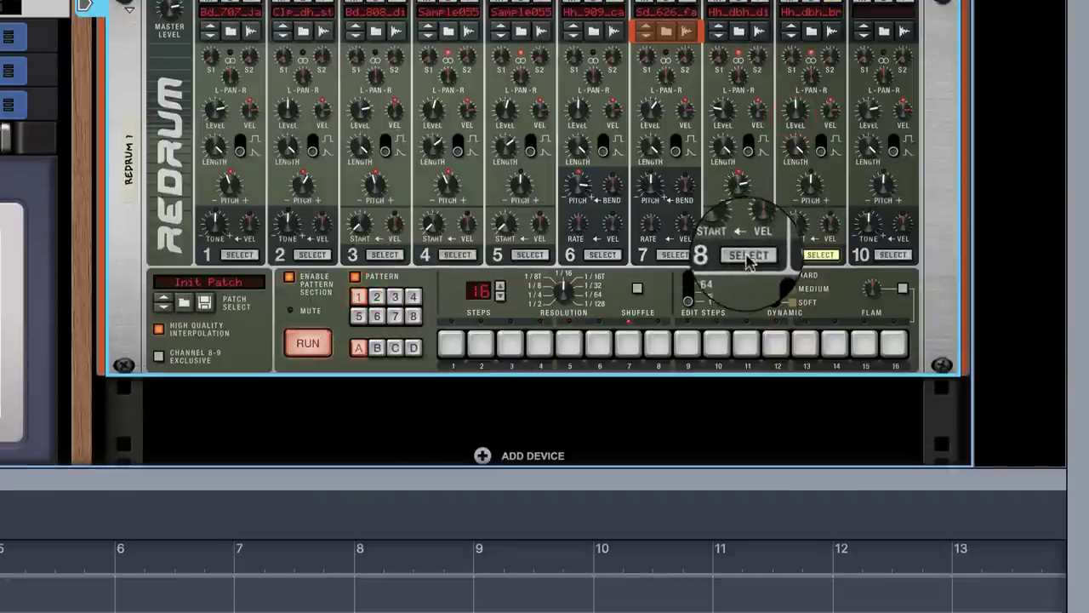
# Fill all 16 steps for drum 8, then flip to pattern 2 and back to pattern 1.
pyautogui.moveTo(450, 343); pyautogui.dragTo(894, 344)
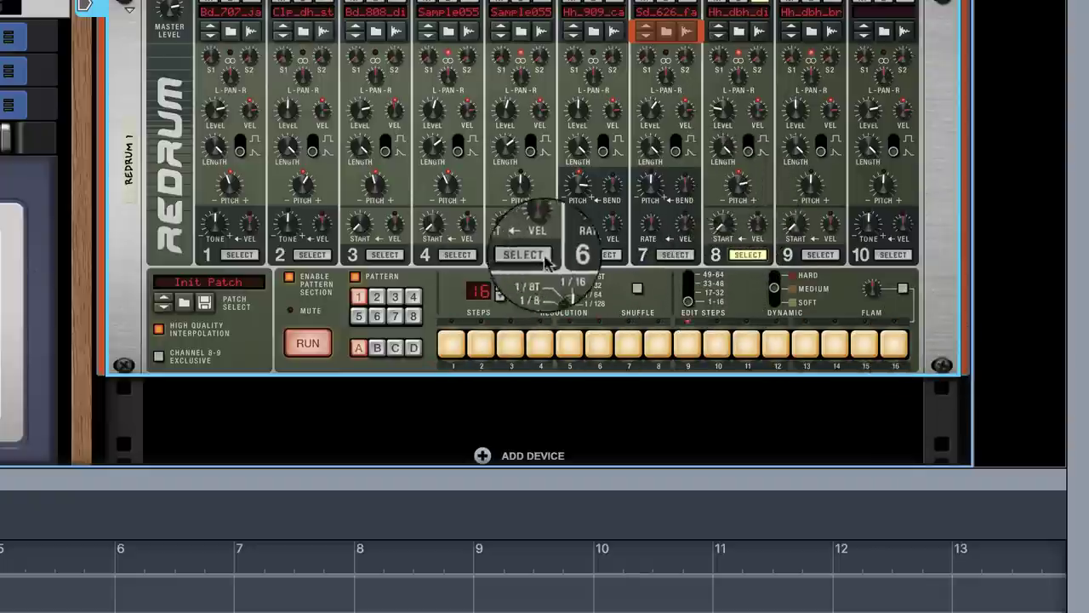
pyautogui.click(377, 298)
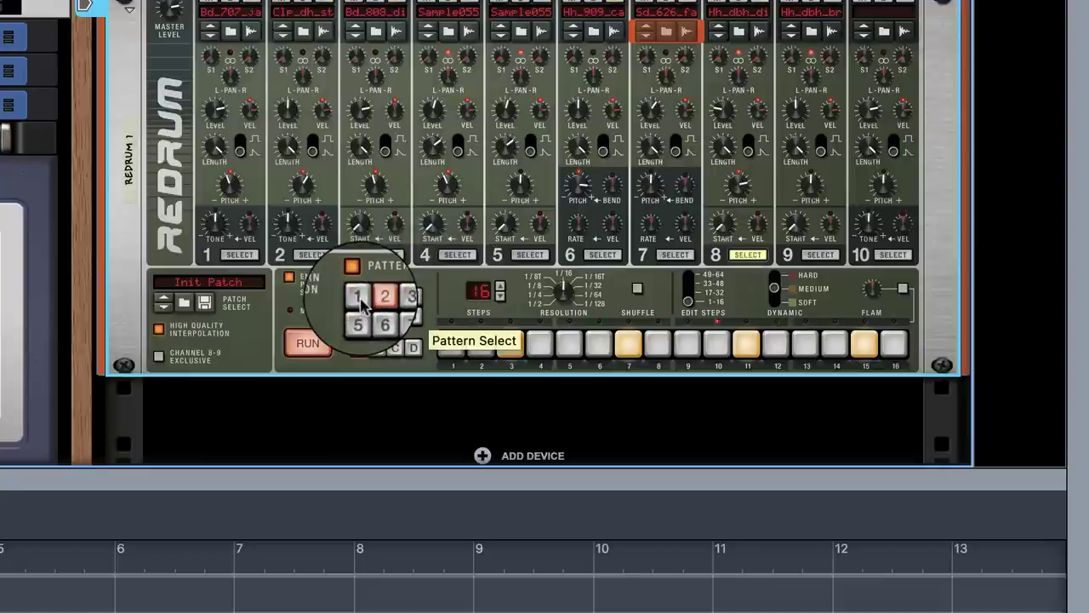
pyautogui.click(358, 296)
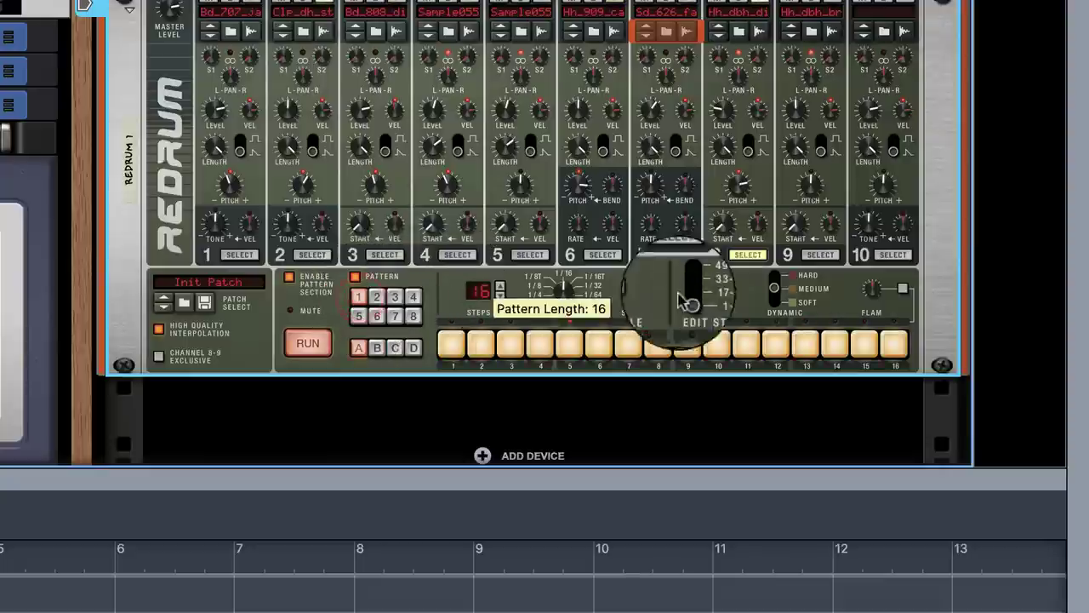
# Add drum channel 9 hits on steps 3 and 7 in pattern 1.
pyautogui.click(819, 254)
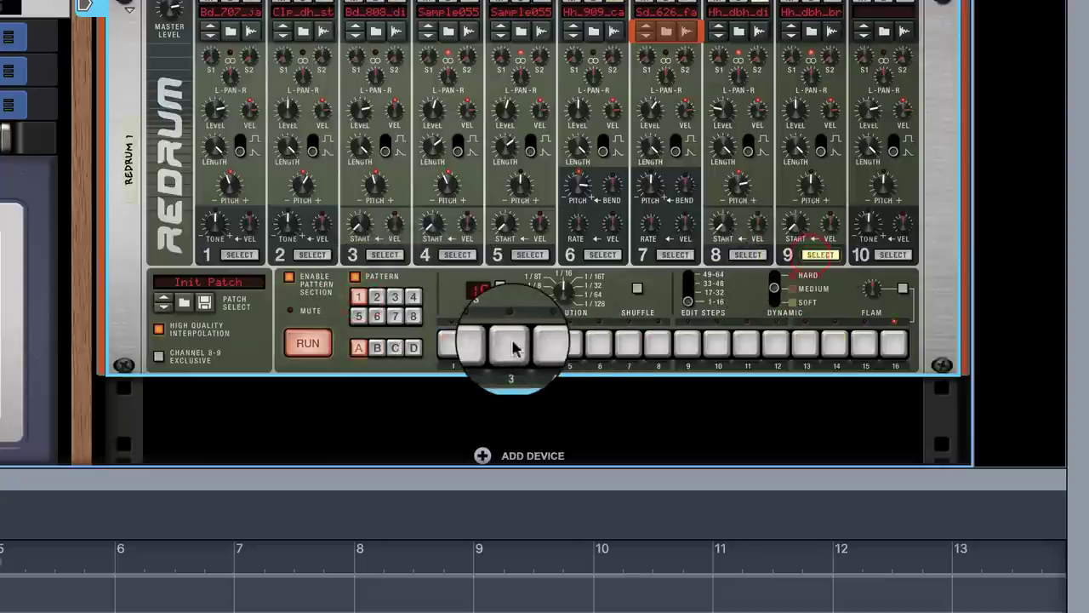
pyautogui.click(511, 342)
pyautogui.click(633, 347)
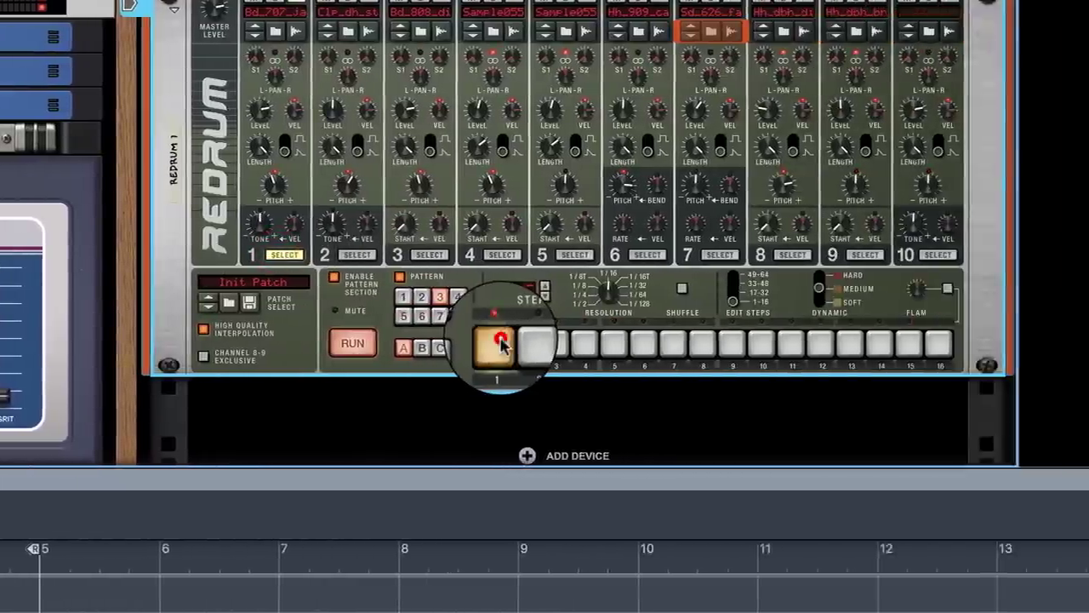
# Give channel 1 hits on steps 1, 5 and 9, then bring up channels 4 and 3.
pyautogui.click(862, 342)
pyautogui.click(569, 343)
pyautogui.click(688, 343)
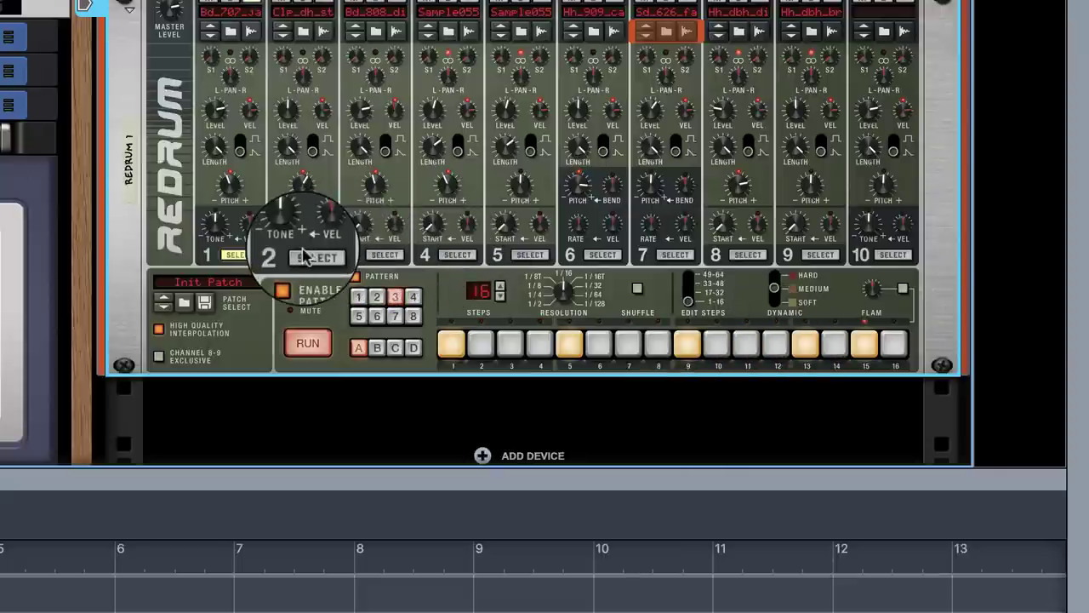
pyautogui.click(457, 255)
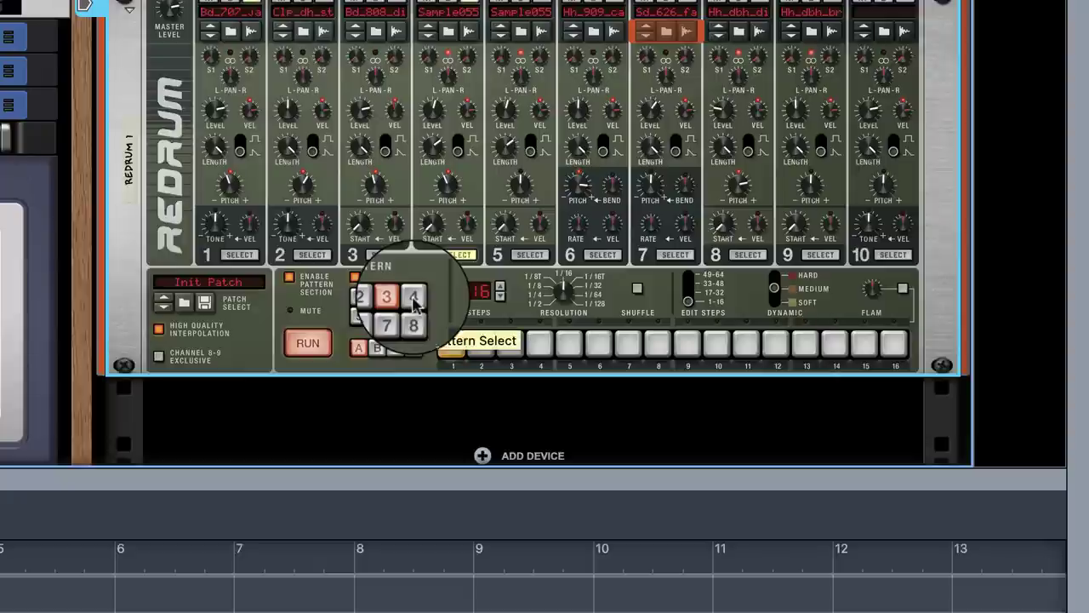
pyautogui.click(386, 256)
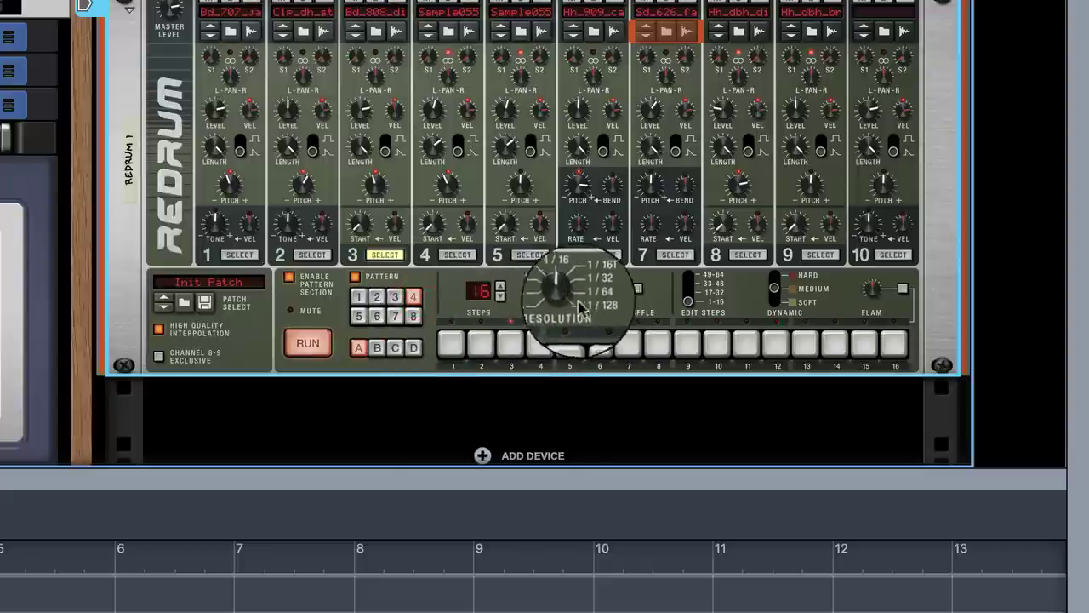
# Set the Redrum pattern resolution to 1/16T with the Resolution knob.
pyautogui.moveTo(563, 295); pyautogui.dragTo(570, 293)
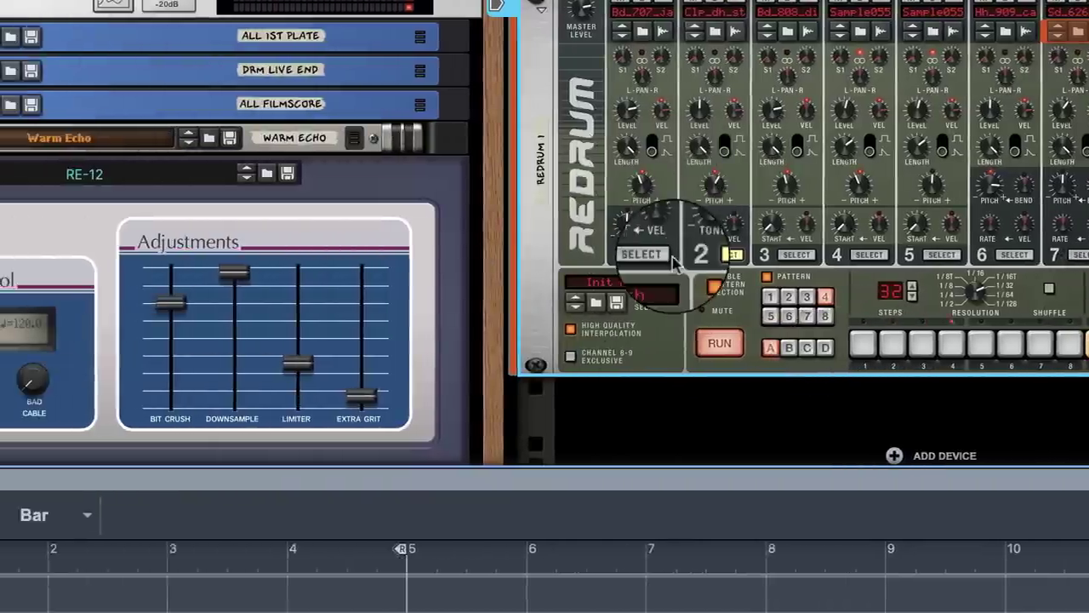
# Give channel 1 a hit on step 1 and channel 3 hits on steps 1, 13 and 15.
pyautogui.click(496, 254)
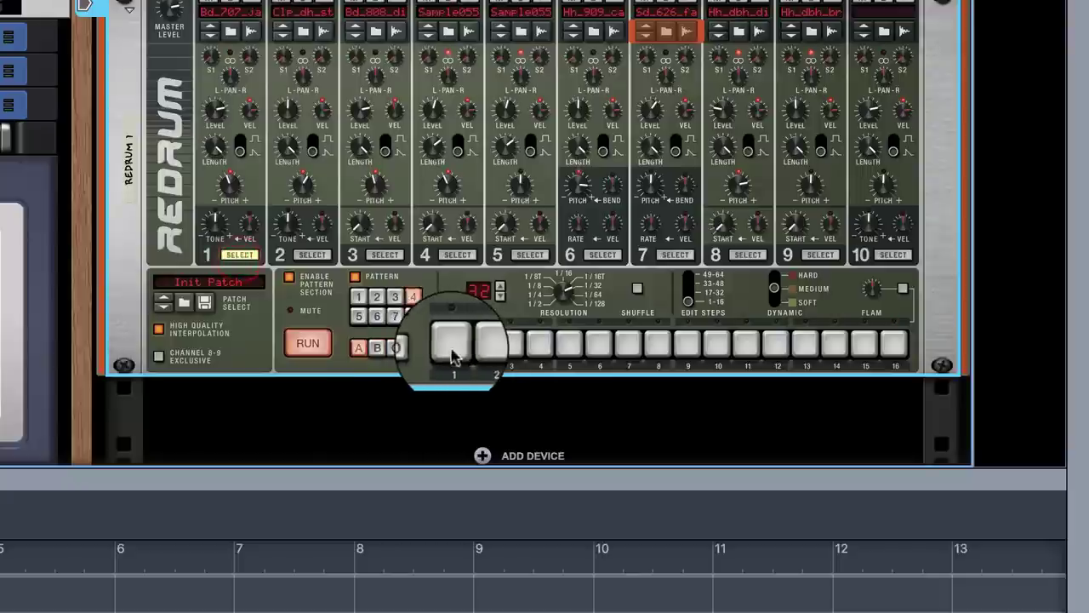
pyautogui.click(452, 354)
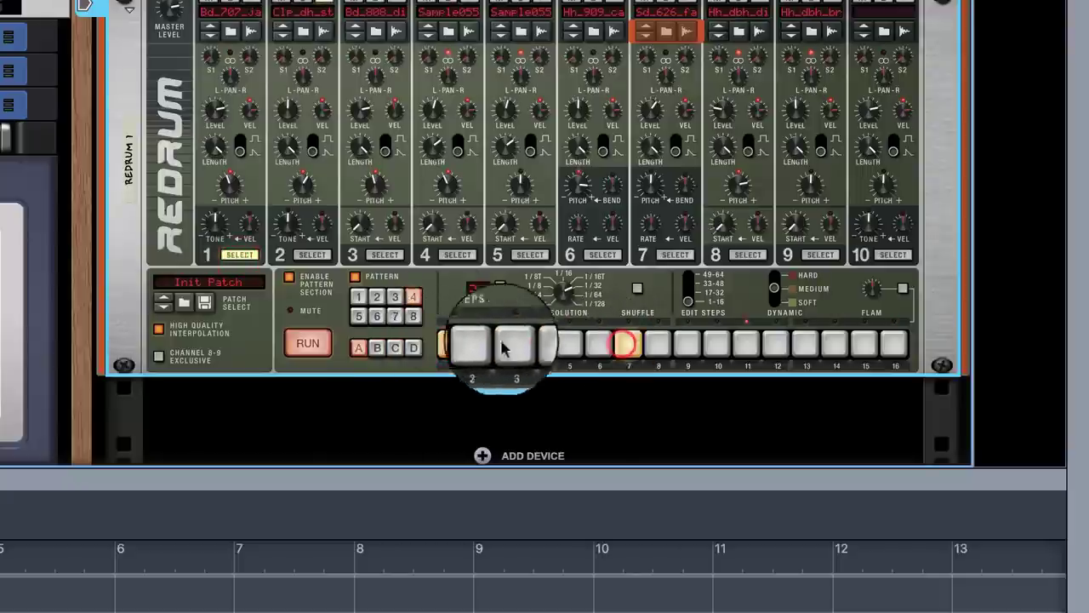
pyautogui.click(371, 257)
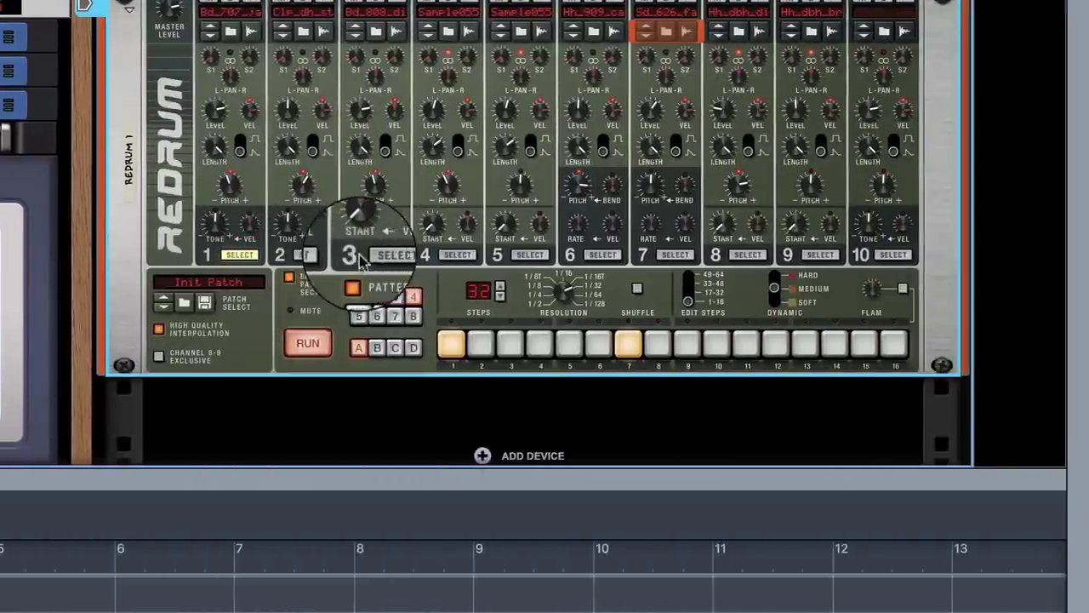
pyautogui.click(790, 254)
pyautogui.click(451, 343)
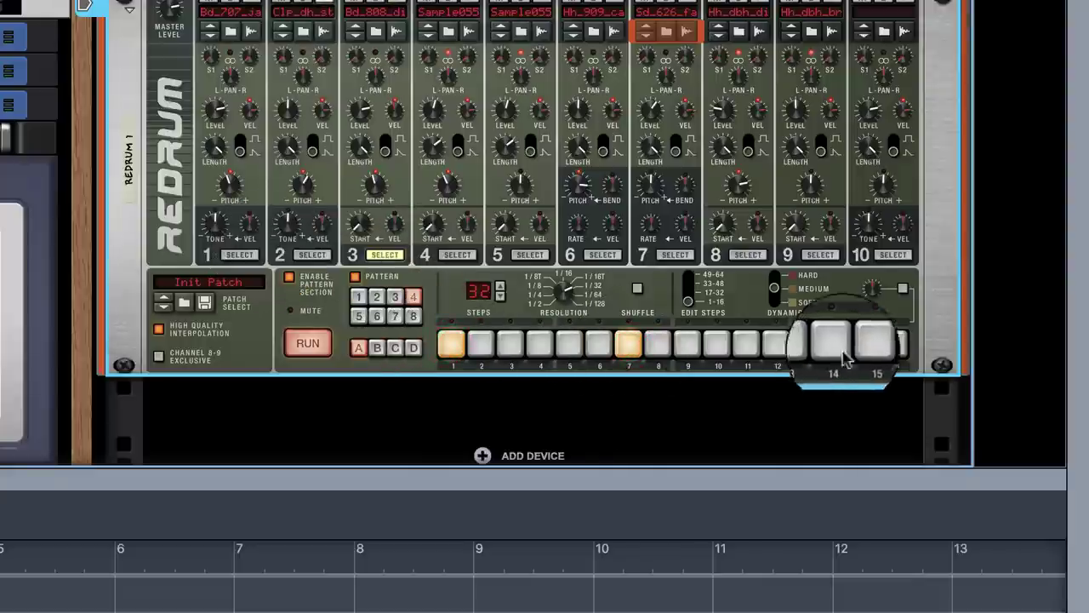
pyautogui.click(864, 347)
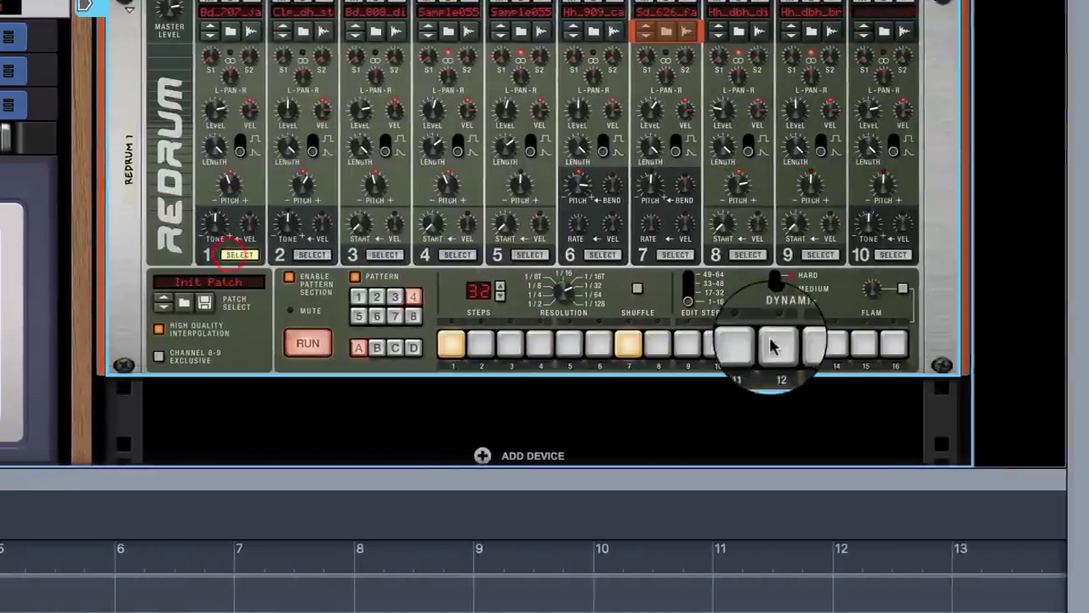
pyautogui.click(804, 343)
# On steps 17–32, add hits on steps 17 and 19, then give channel 3 a hit on the third step.
pyautogui.click(688, 294)
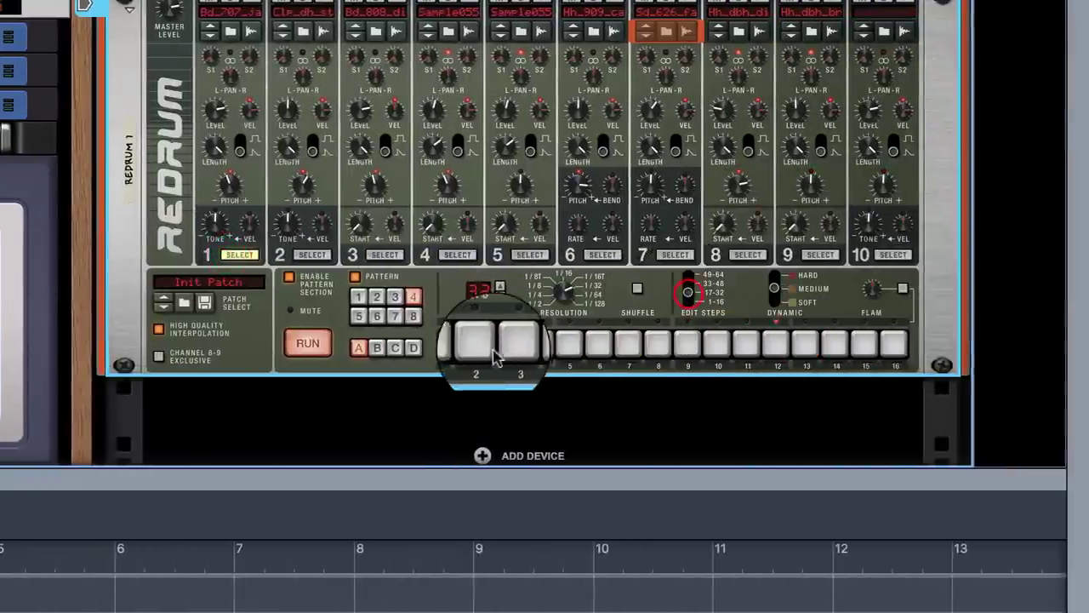
pyautogui.click(450, 346)
pyautogui.click(513, 347)
pyautogui.click(538, 346)
pyautogui.click(539, 346)
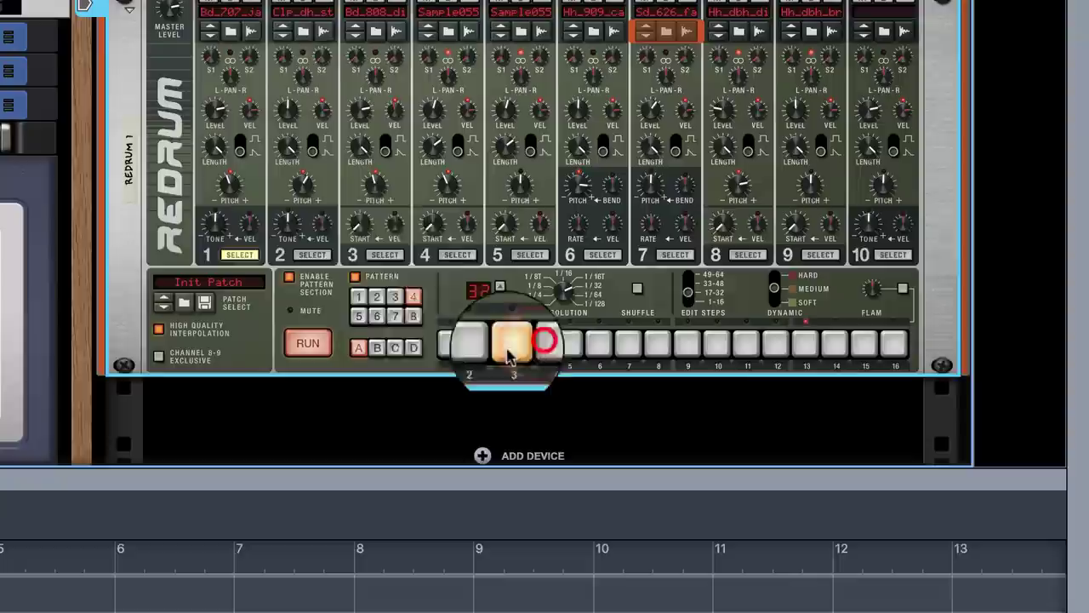
pyautogui.click(384, 254)
pyautogui.click(511, 345)
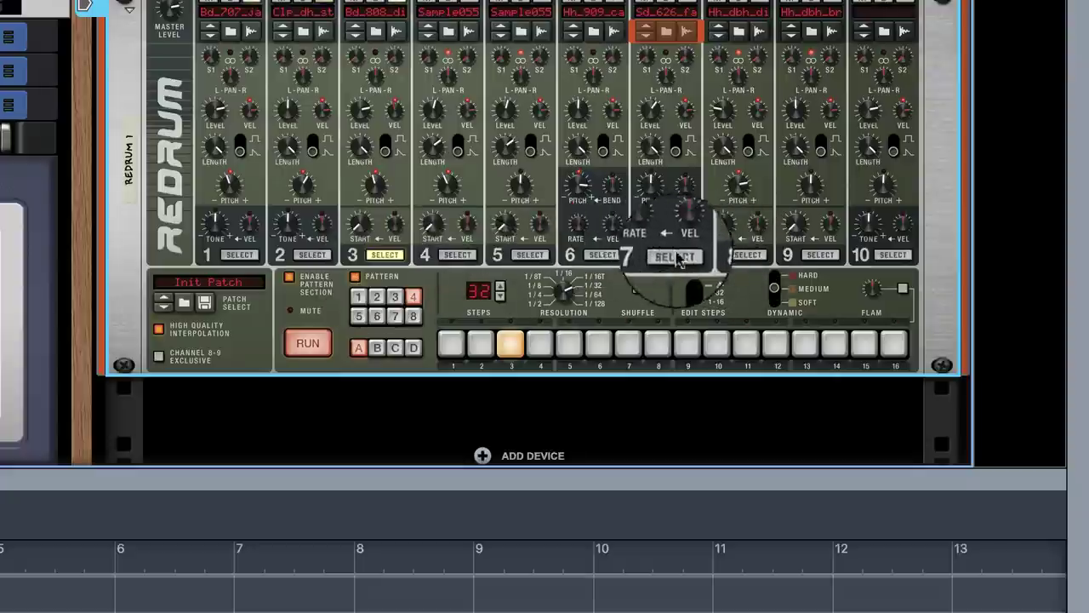
pyautogui.click(603, 255)
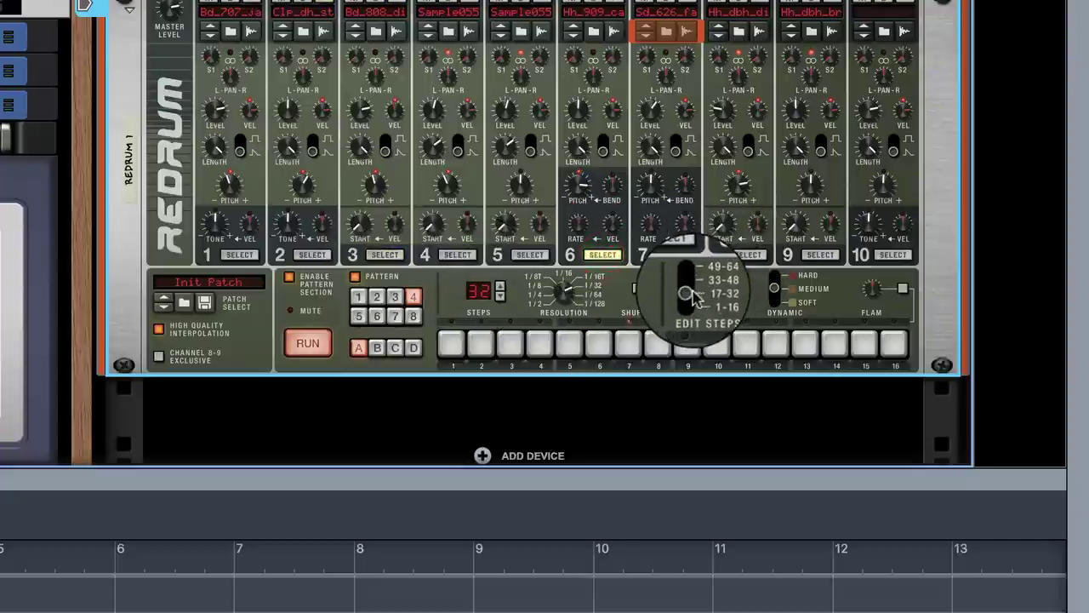
# Add channel 6 hi-hat hits on steps 1, 5, 9, 13, 15 and 16, clearing step 14.
pyautogui.click(451, 344)
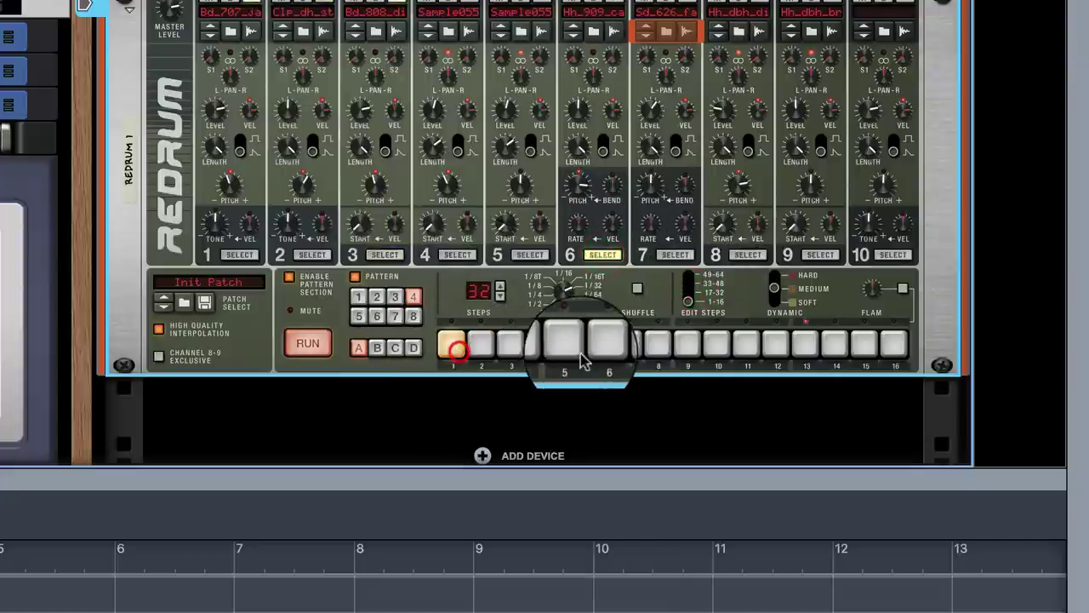
pyautogui.click(570, 343)
pyautogui.click(688, 344)
pyautogui.click(804, 344)
pyautogui.click(862, 349)
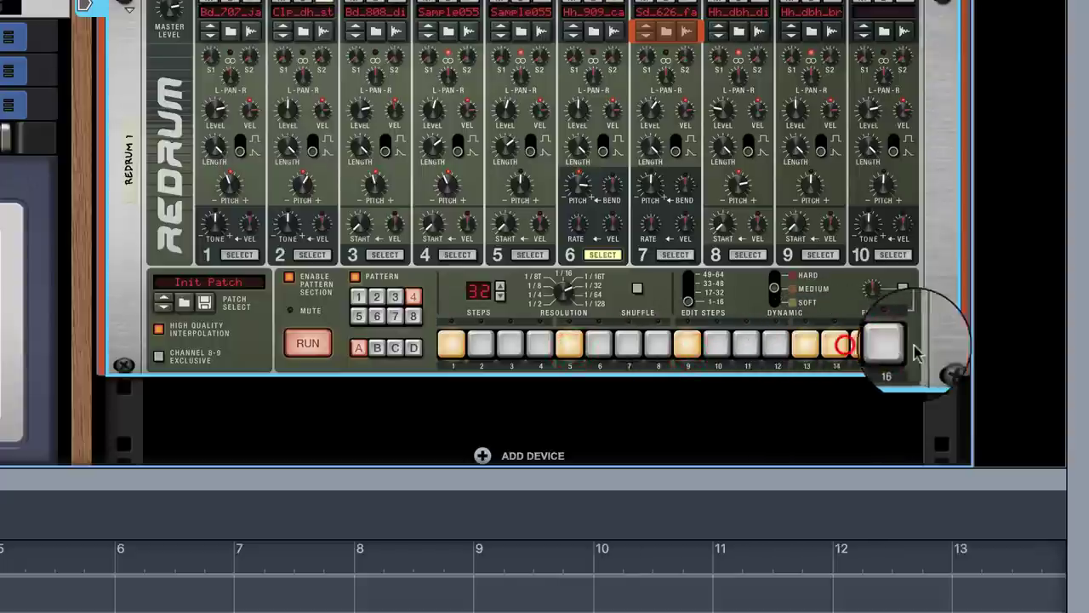
pyautogui.click(895, 347)
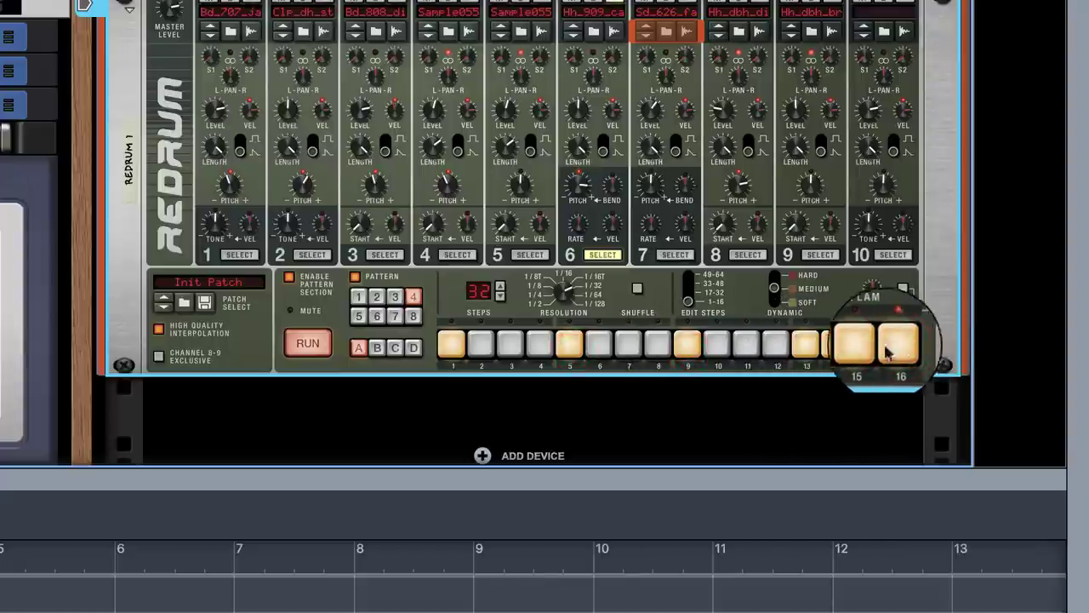
pyautogui.click(836, 344)
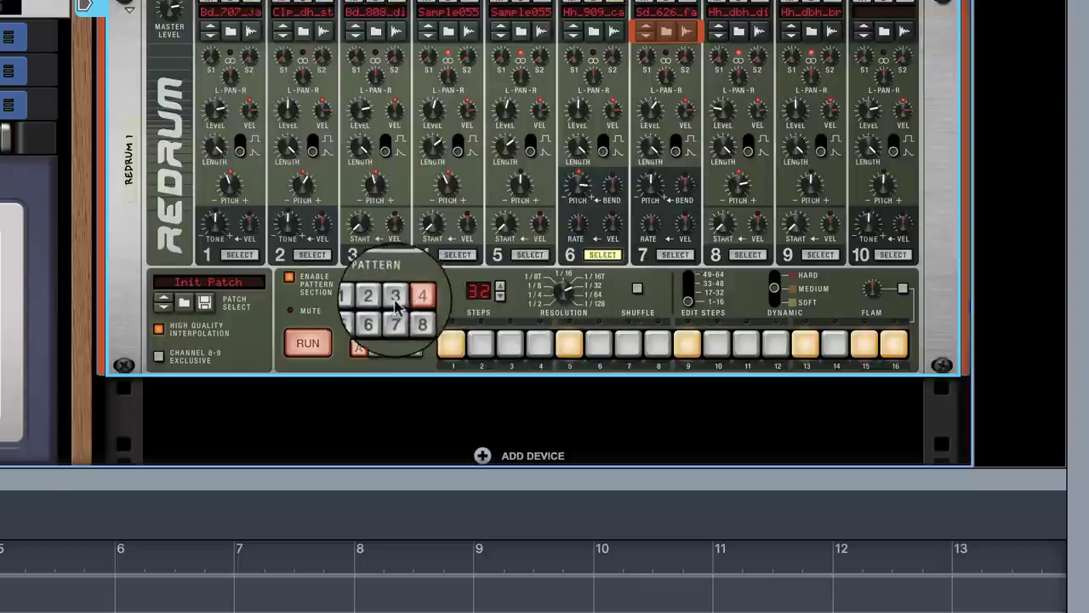
# Add hi-hat hits on steps 17, 19, 20, 21, 23, 25, 27, 29 and 31.
pyautogui.click(688, 292)
pyautogui.click(451, 344)
pyautogui.click(511, 344)
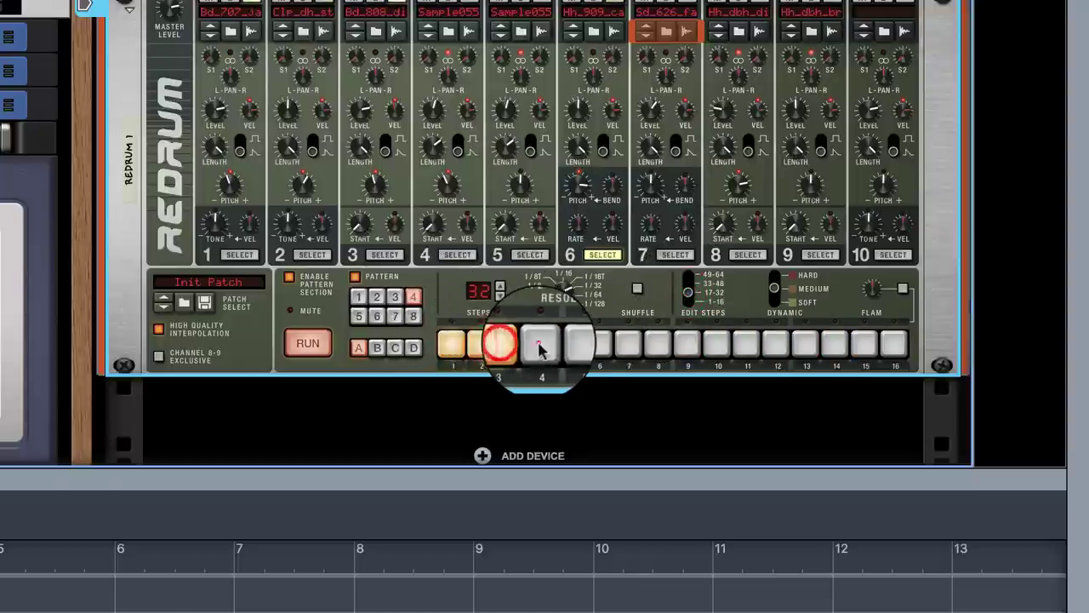
pyautogui.click(540, 343)
pyautogui.click(569, 344)
pyautogui.click(626, 345)
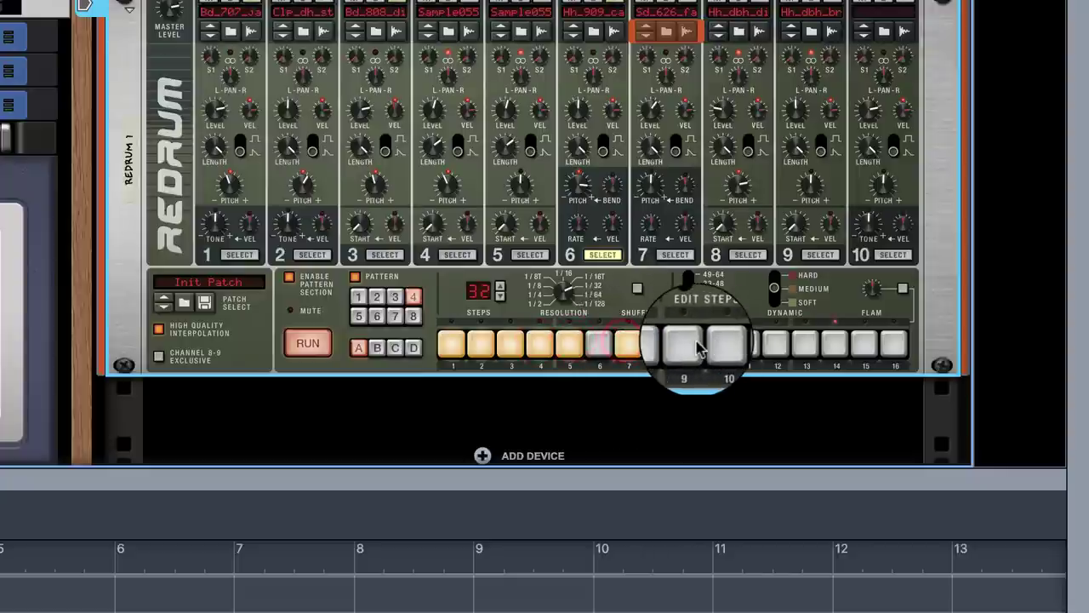
pyautogui.click(686, 343)
pyautogui.click(742, 344)
pyautogui.click(808, 344)
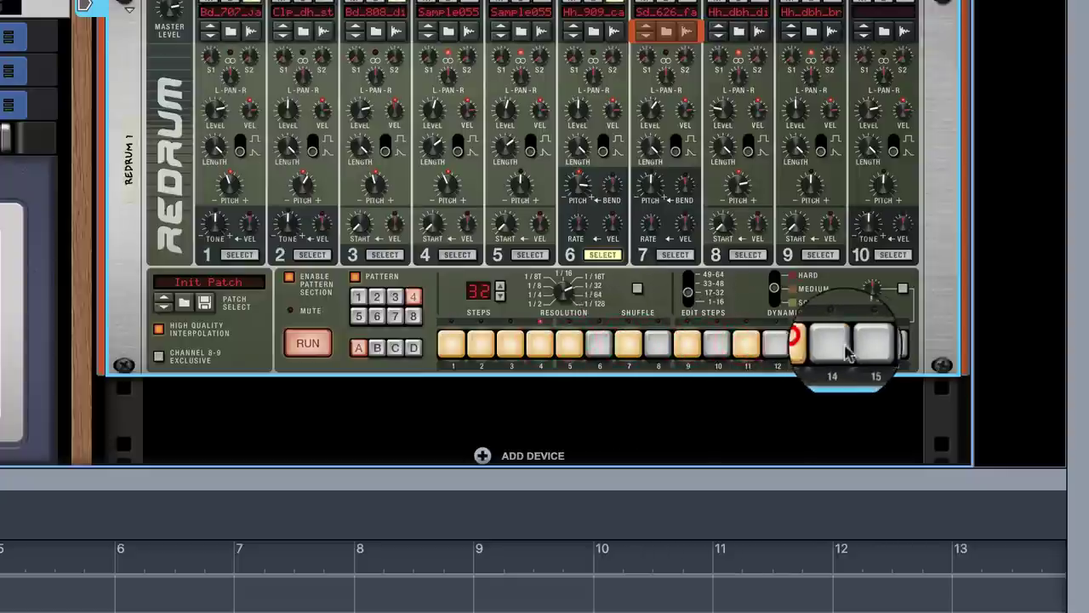
pyautogui.click(864, 343)
# Set Dynamic to Soft and redo steps 17, 19 and 21 as soft hits.
pyautogui.click(774, 301)
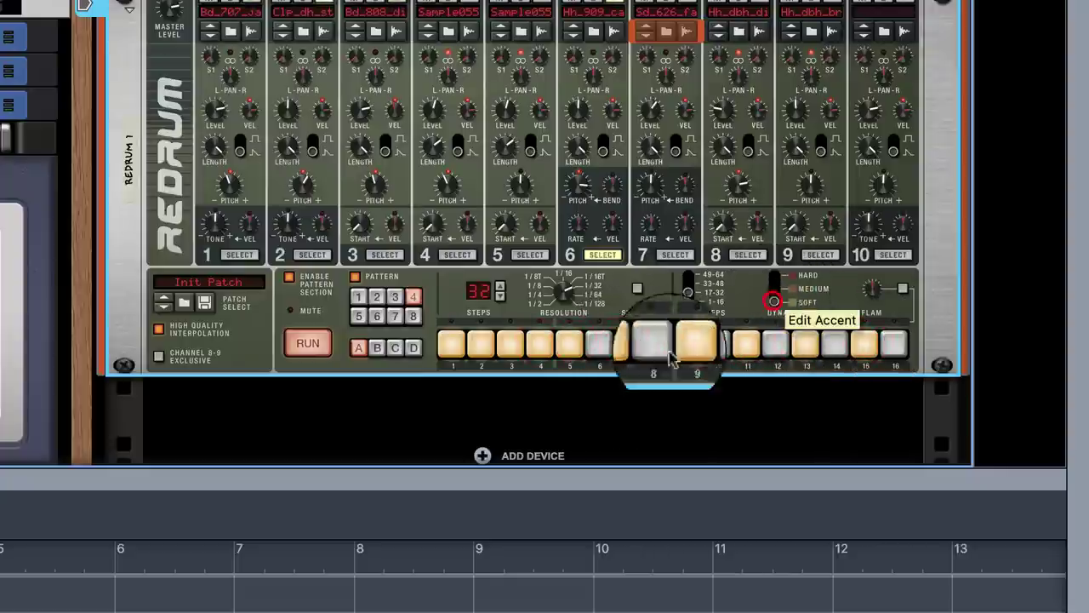
pyautogui.click(452, 344)
pyautogui.click(504, 344)
pyautogui.click(570, 344)
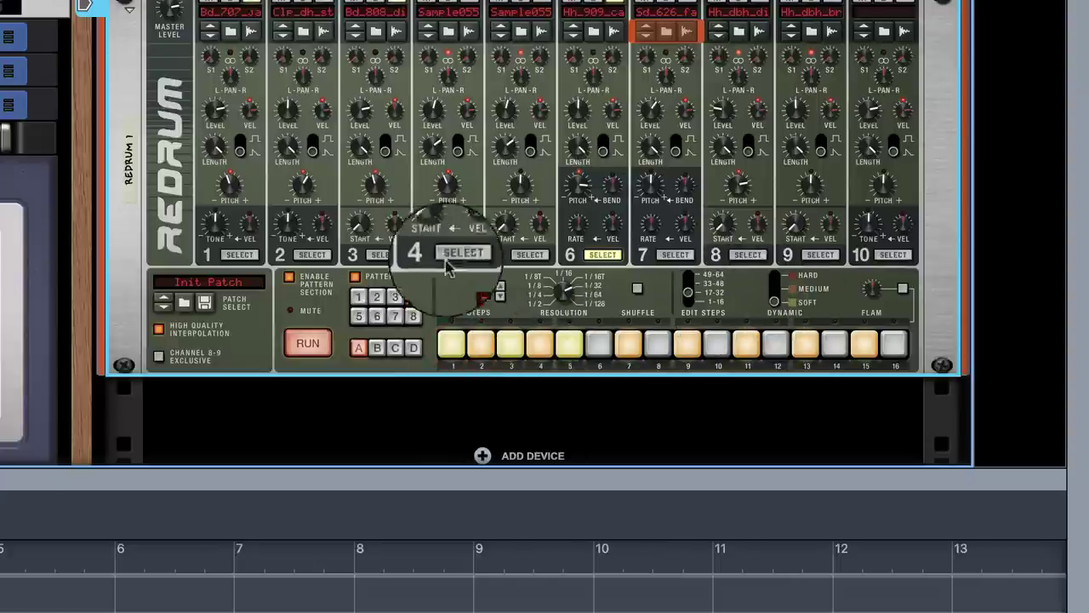
pyautogui.click(688, 292)
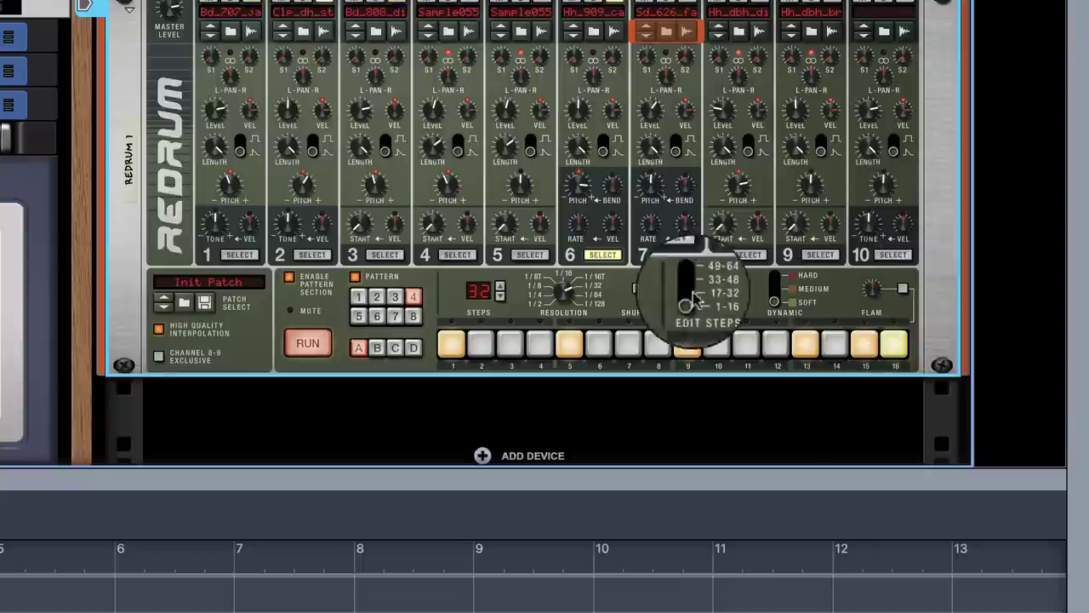
# Give channel 4 a hit on step 1, removing the one on step 2.
pyautogui.click(457, 256)
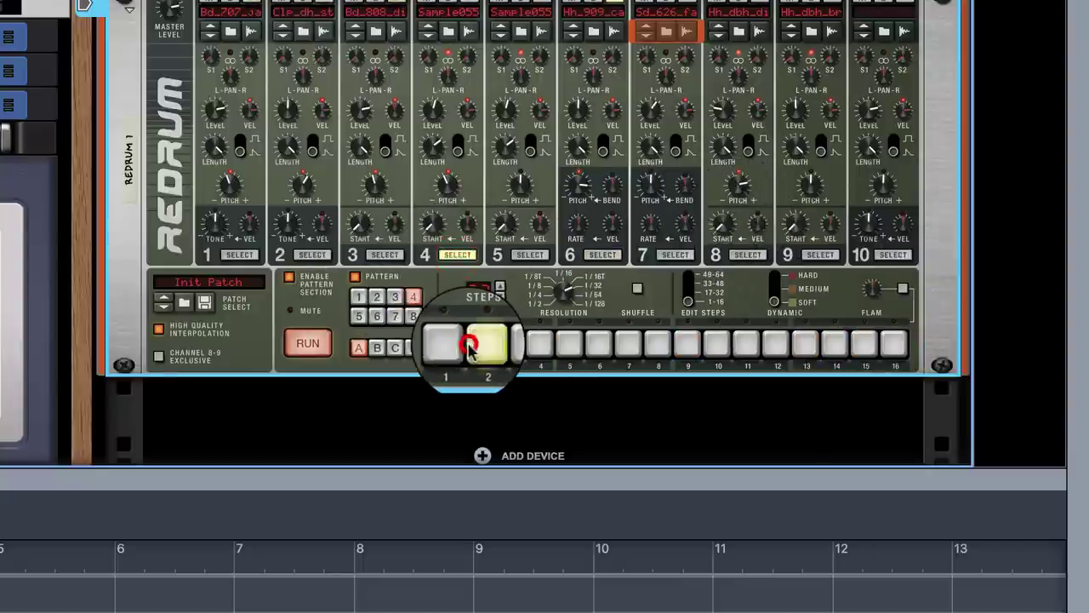
pyautogui.click(473, 344)
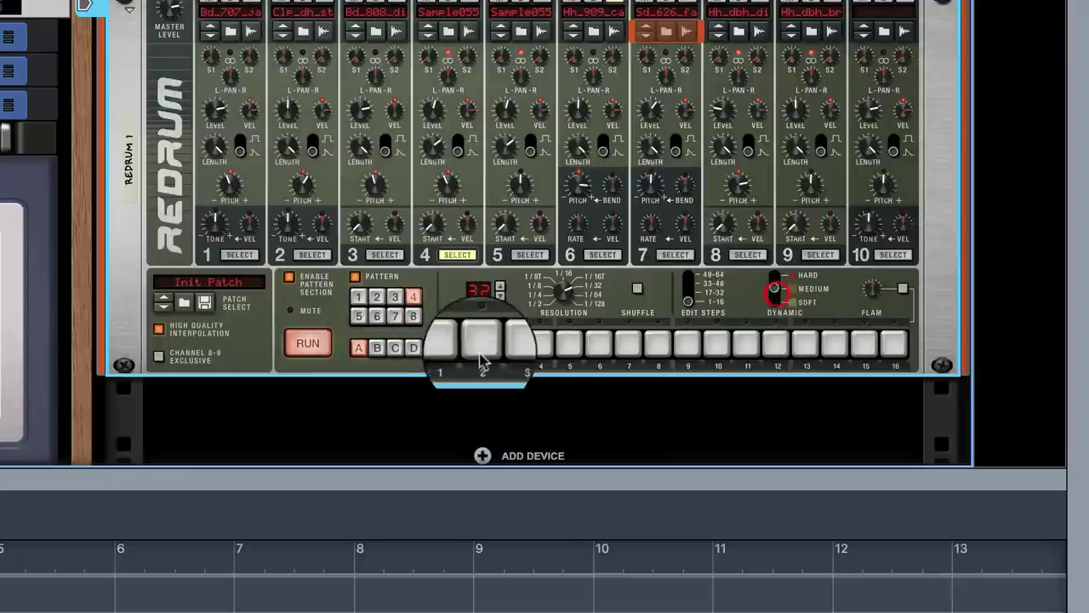
pyautogui.click(454, 345)
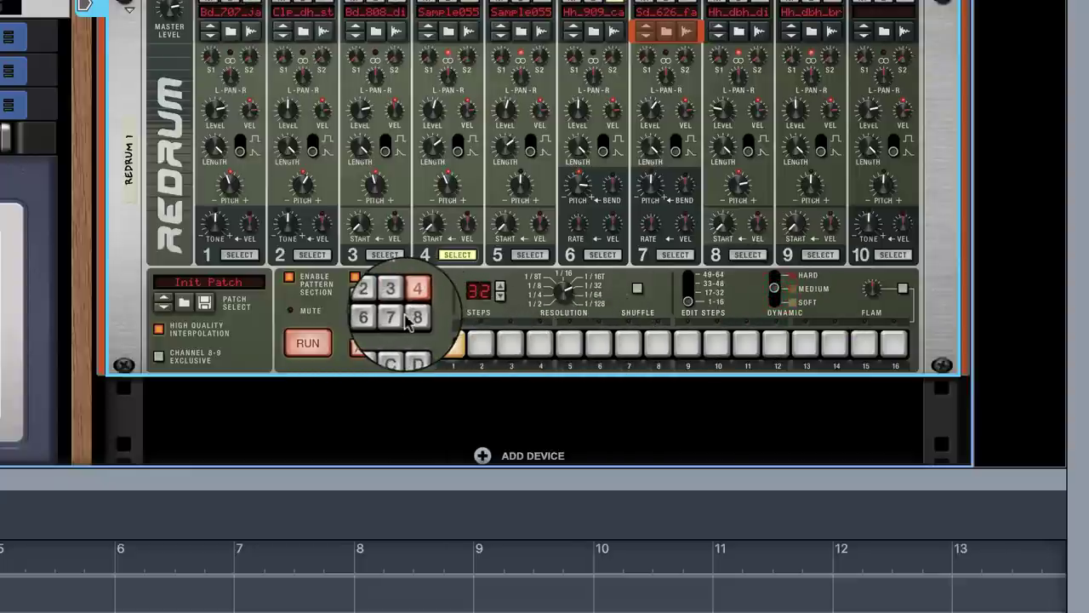
pyautogui.click(688, 292)
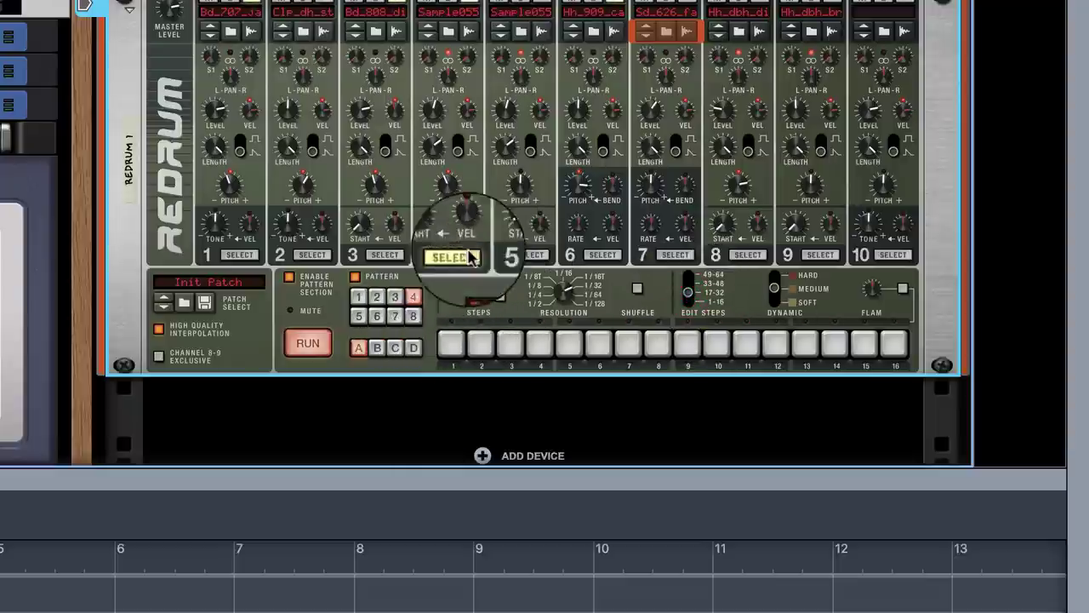
# Copy pattern 4 into pattern 5 and add a channel 4 hit on step 1.
pyautogui.rightClick(476, 182)
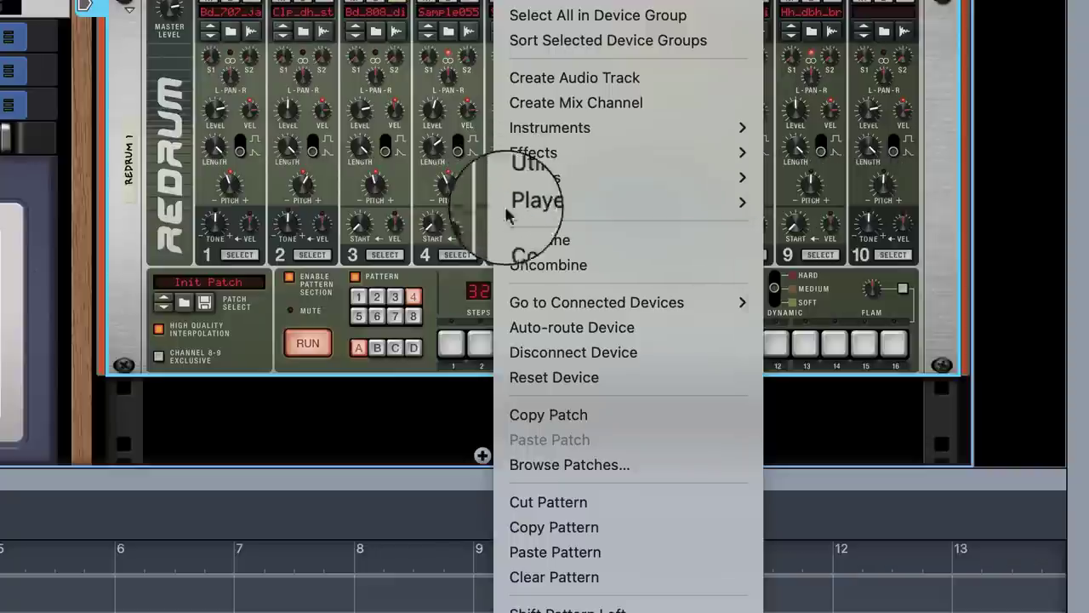
pyautogui.click(536, 520)
pyautogui.click(358, 315)
pyautogui.rightClick(476, 186)
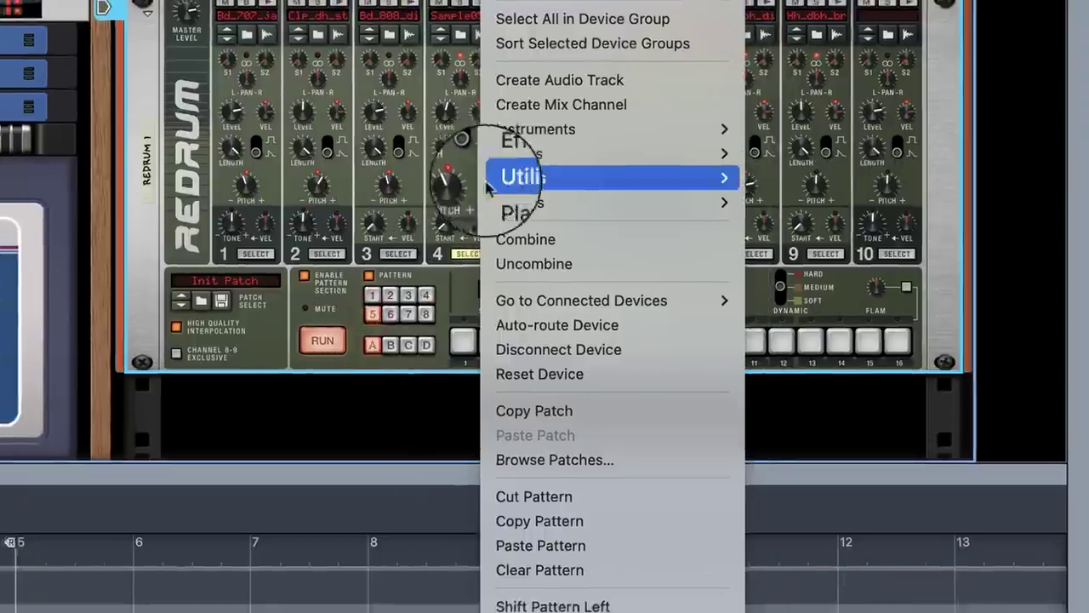
pyautogui.click(549, 542)
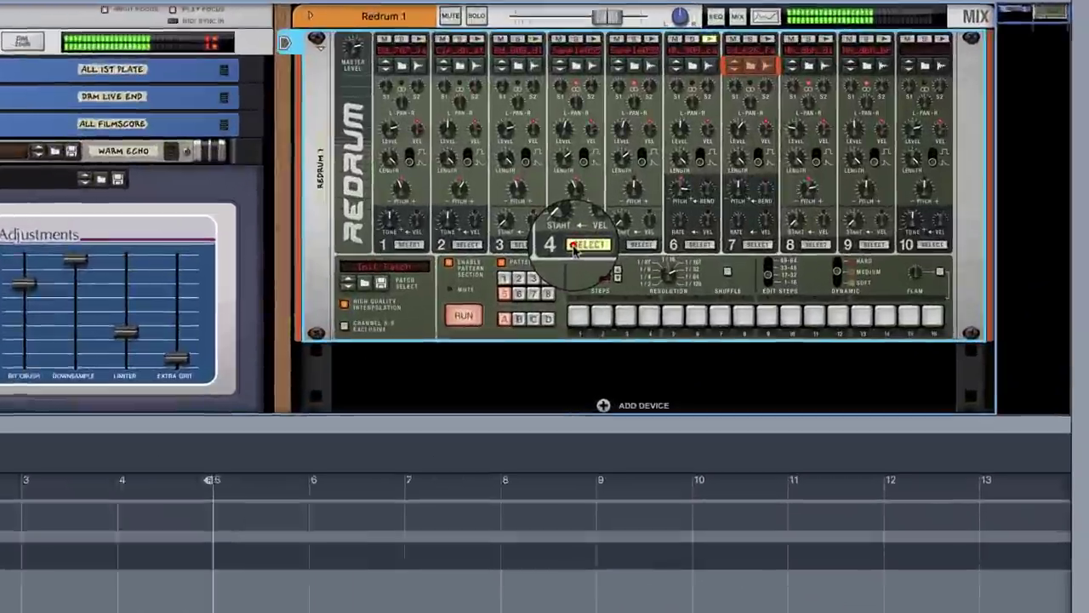
pyautogui.click(786, 230)
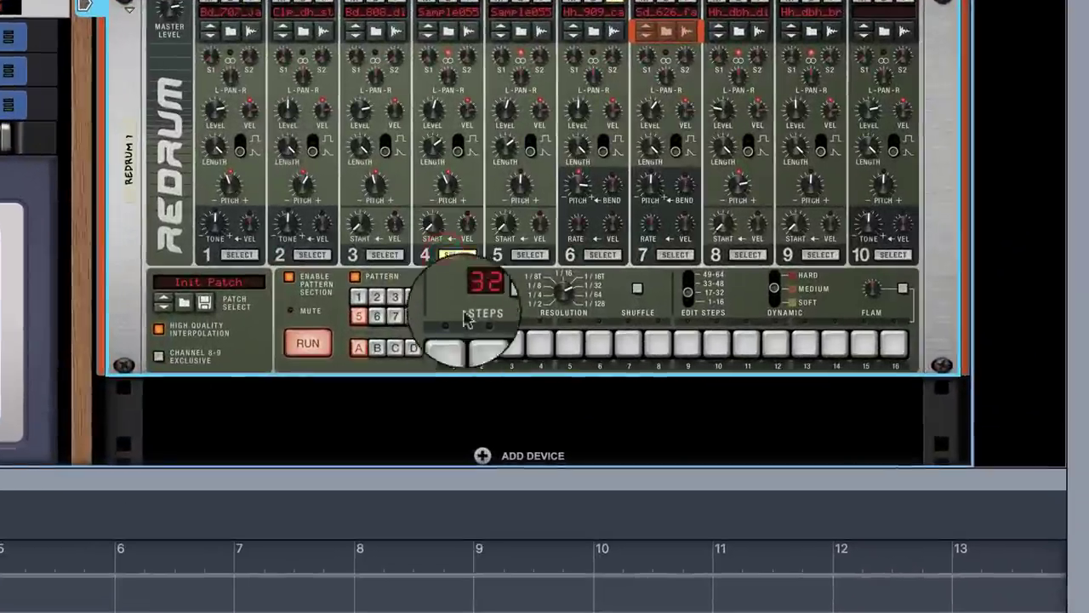
pyautogui.click(687, 298)
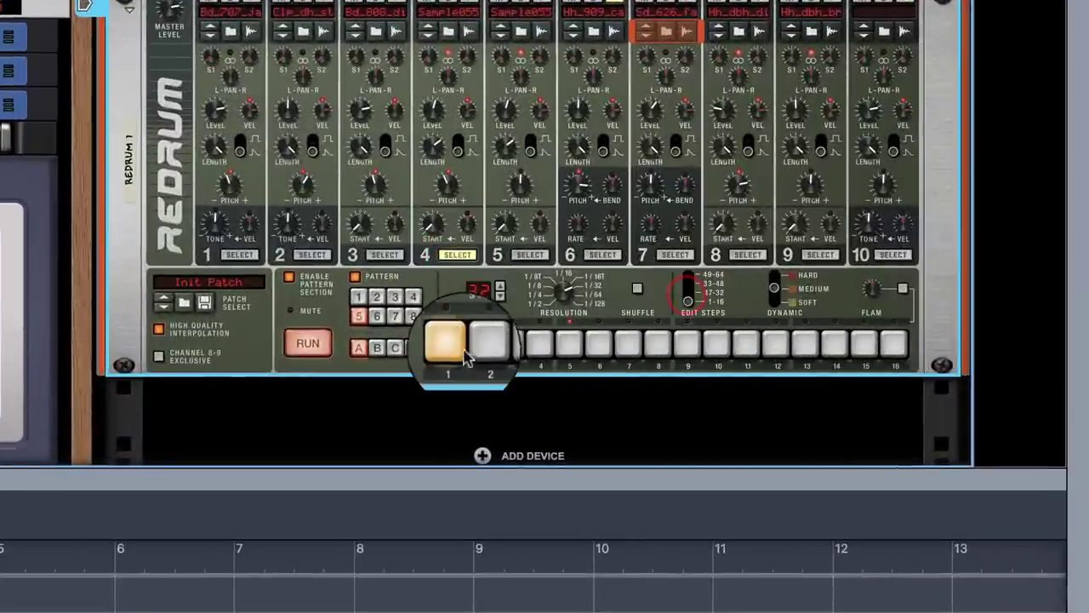
pyautogui.click(451, 344)
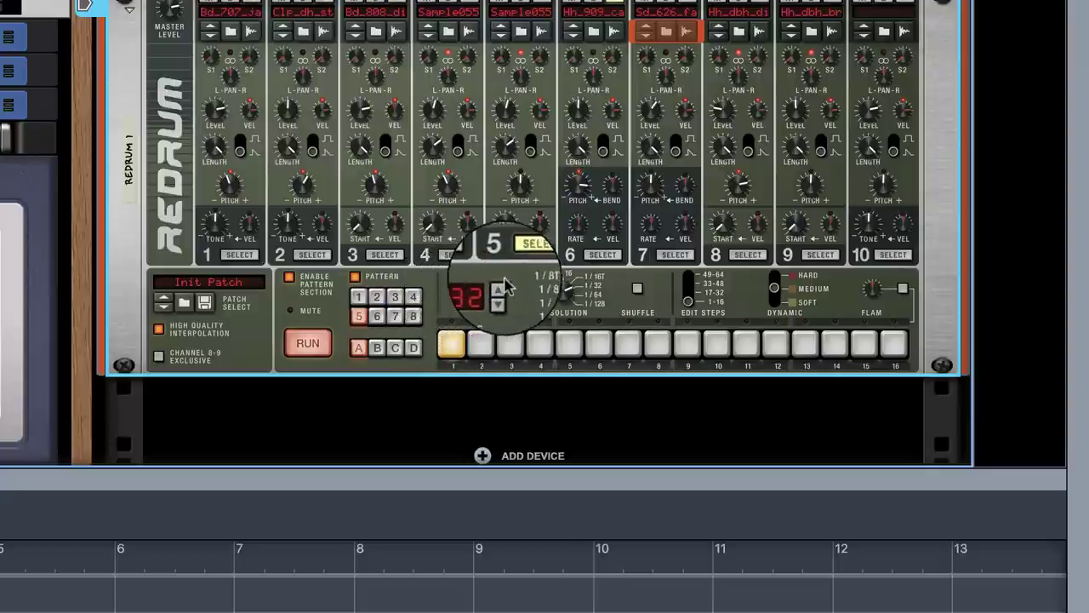
# Copy pattern 5 into pattern 6 and add a channel 7 hit on step 9.
pyautogui.rightClick(436, 291)
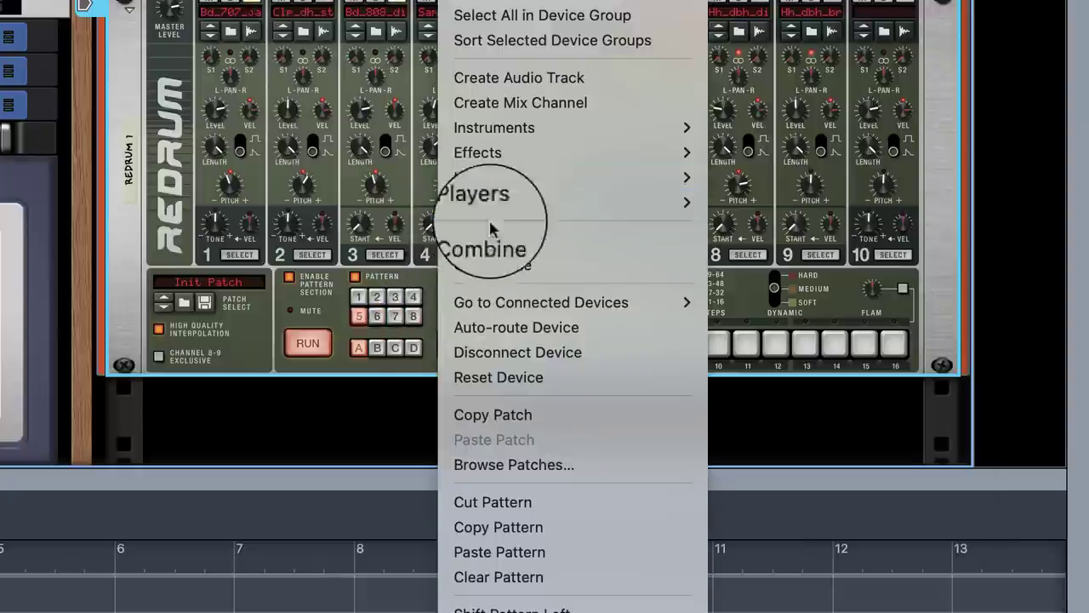
pyautogui.click(506, 524)
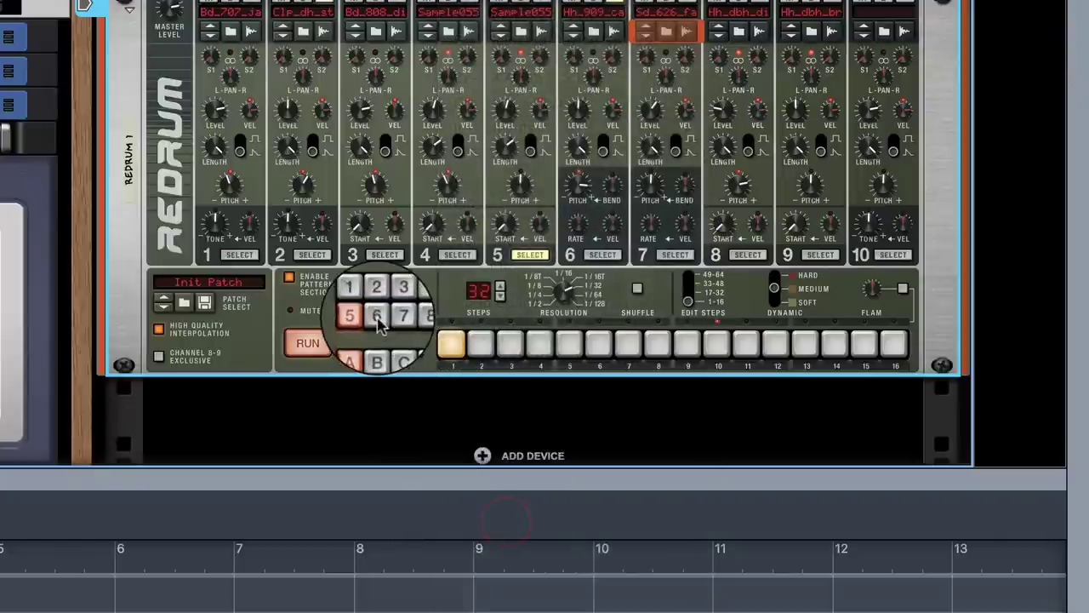
pyautogui.rightClick(449, 300)
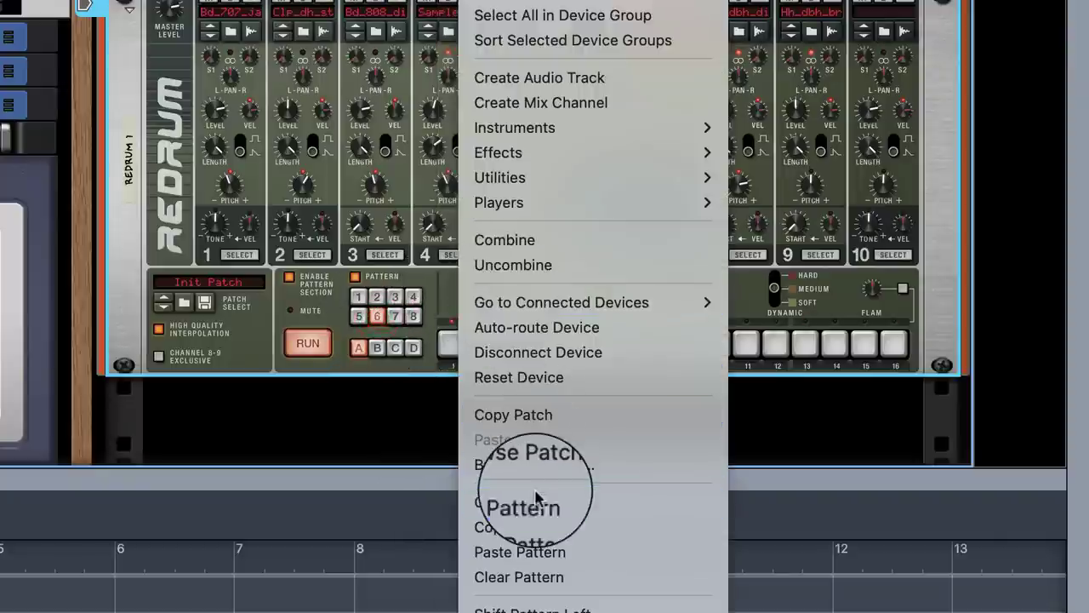
pyautogui.click(542, 526)
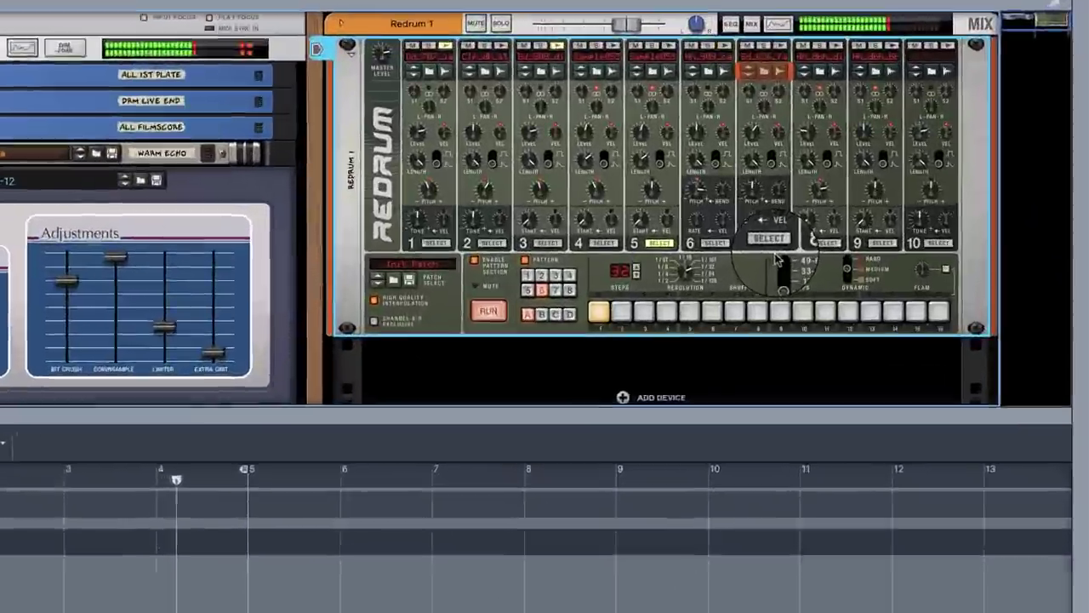
pyautogui.click(885, 228)
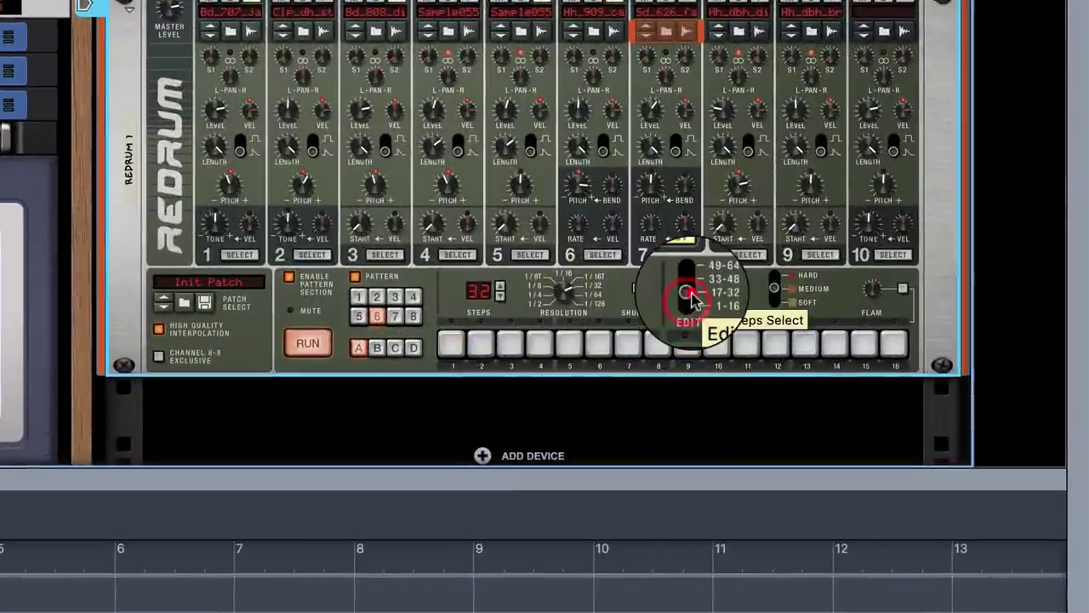
pyautogui.click(687, 356)
pyautogui.click(687, 345)
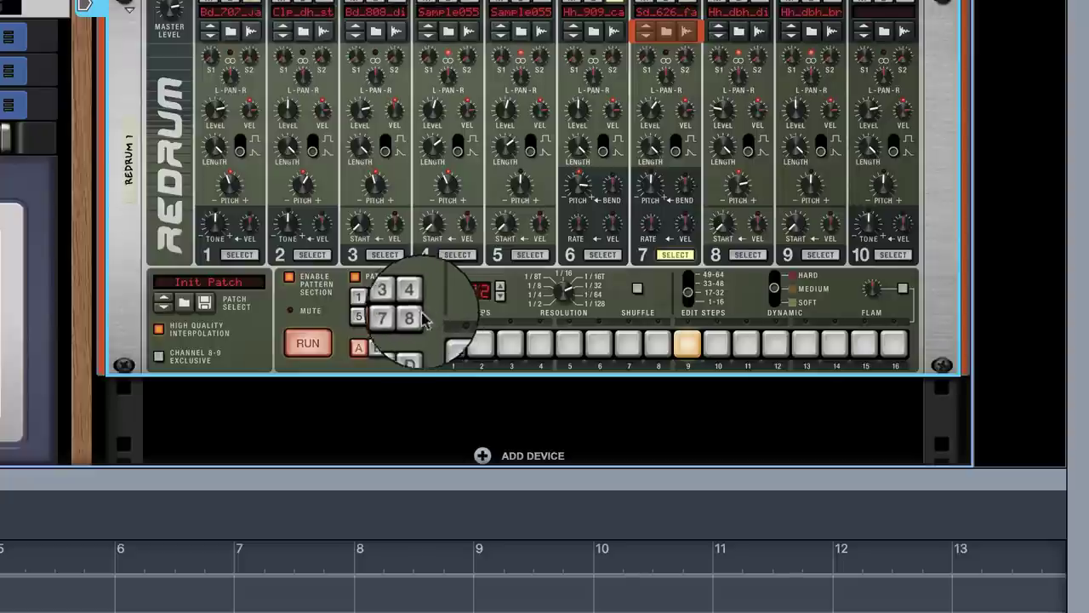
# Copy pattern 6 into pattern 7 and add step 1 hits for channels 5 and 4.
pyautogui.rightClick(440, 292)
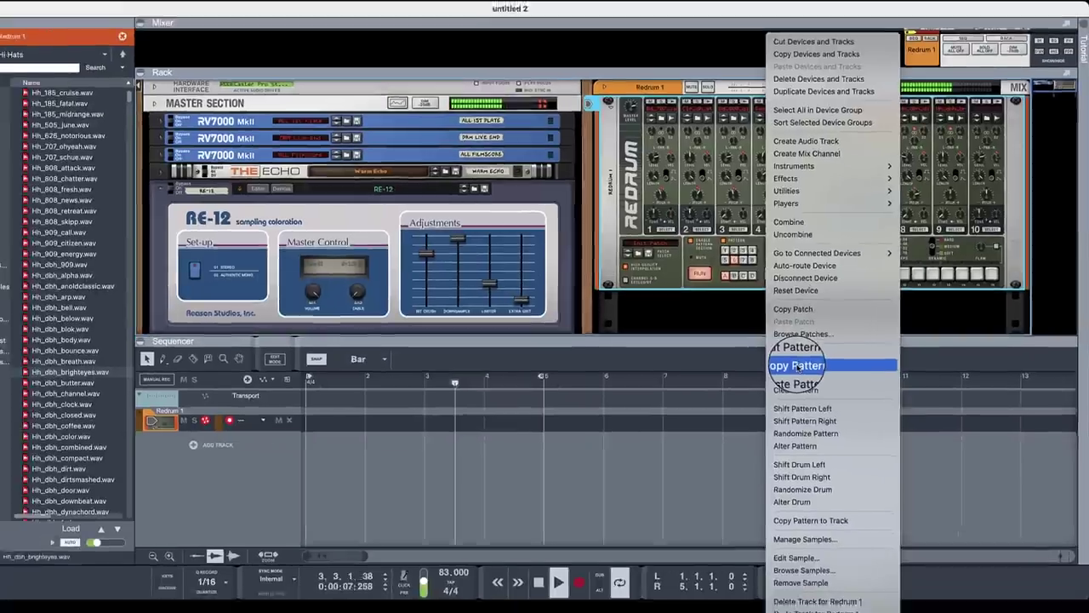
pyautogui.click(797, 366)
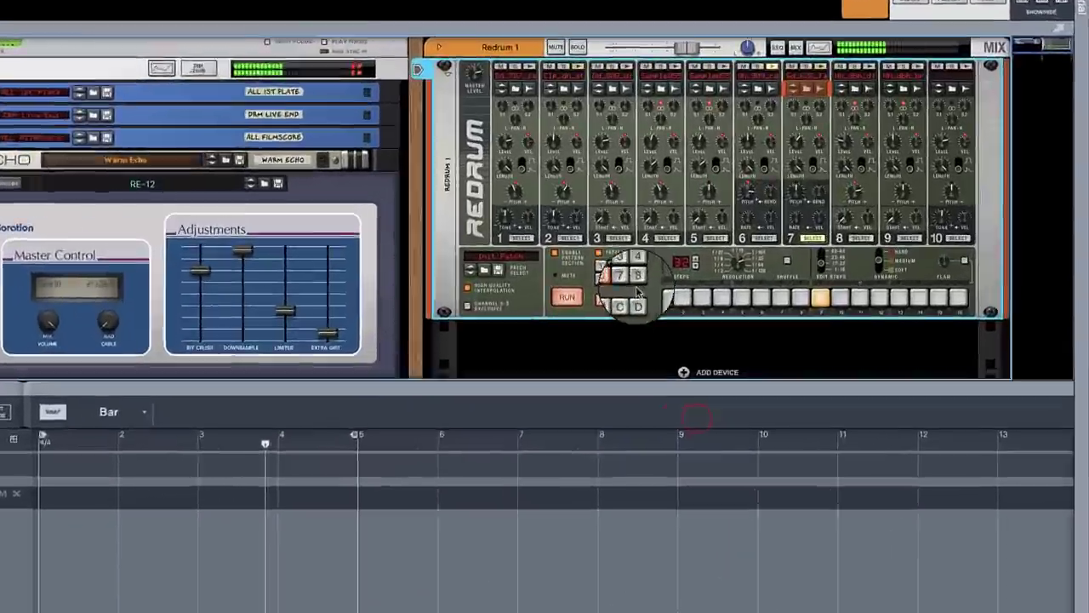
pyautogui.click(743, 259)
pyautogui.rightClick(620, 260)
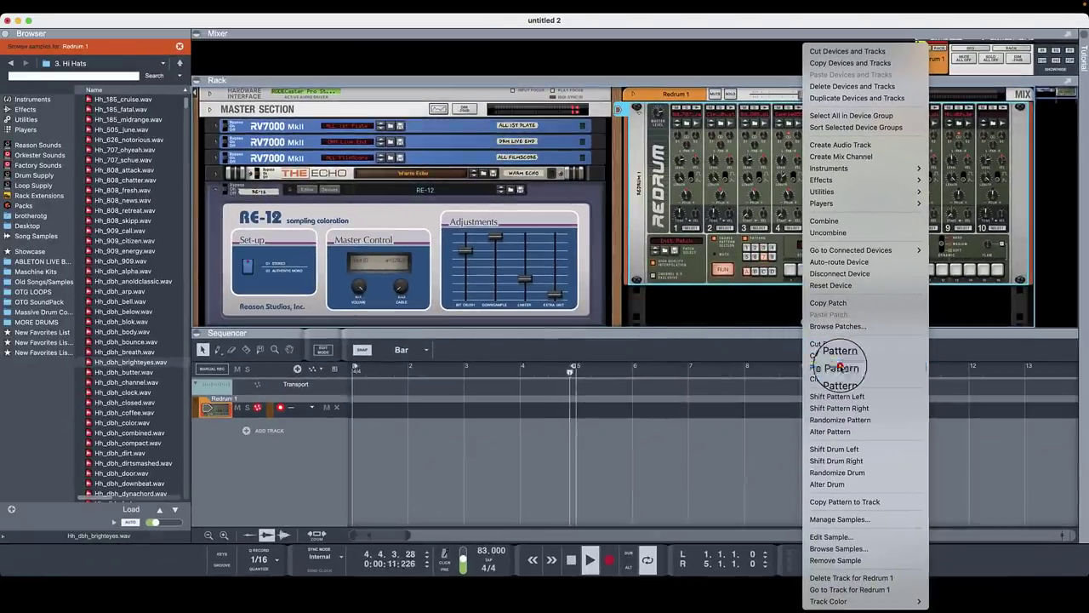
pyautogui.click(840, 368)
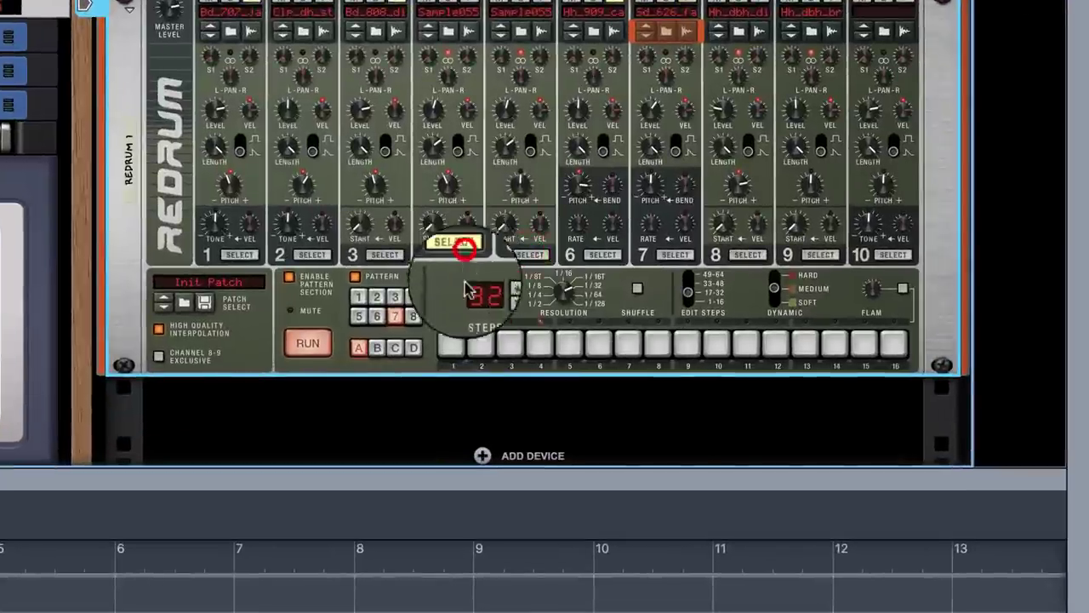
pyautogui.click(687, 294)
pyautogui.click(528, 255)
pyautogui.click(451, 344)
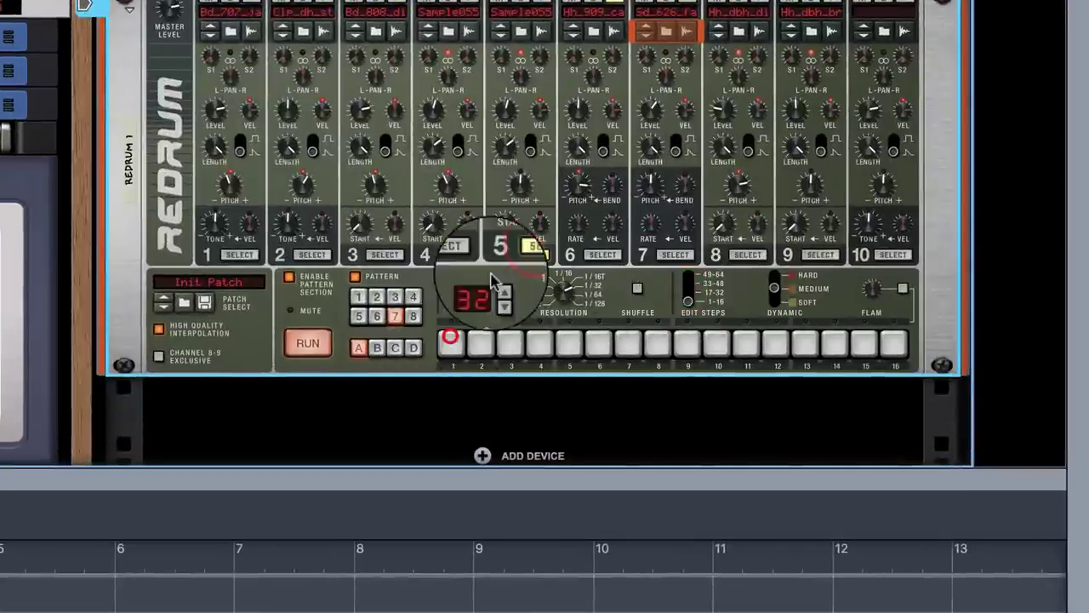
pyautogui.click(455, 254)
pyautogui.click(452, 343)
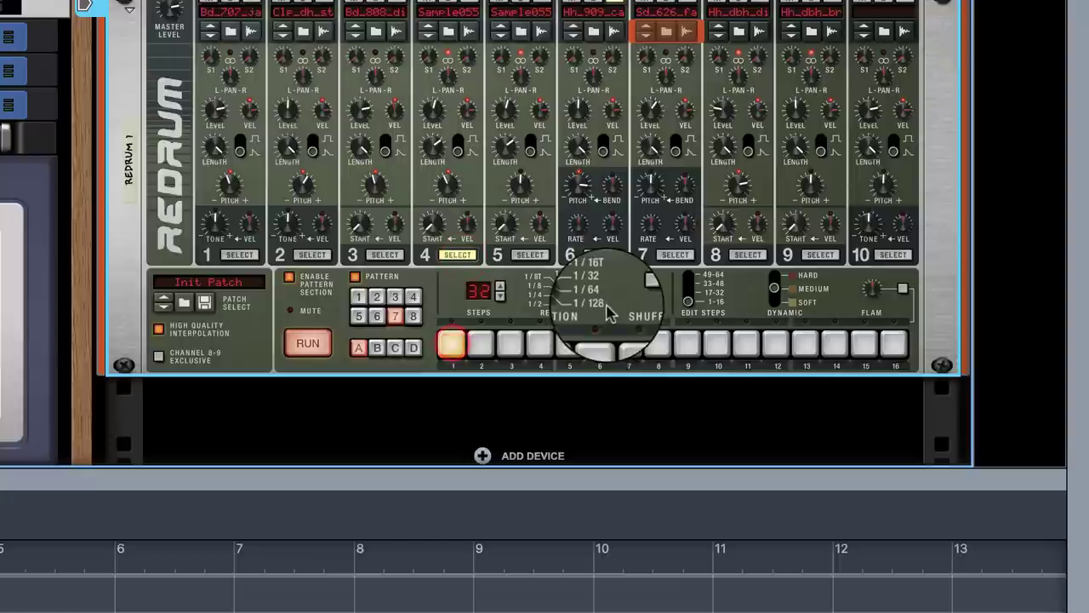
# Copy pattern 7's contents with Copy Pattern from the Redrum device commands.
pyautogui.click(413, 315)
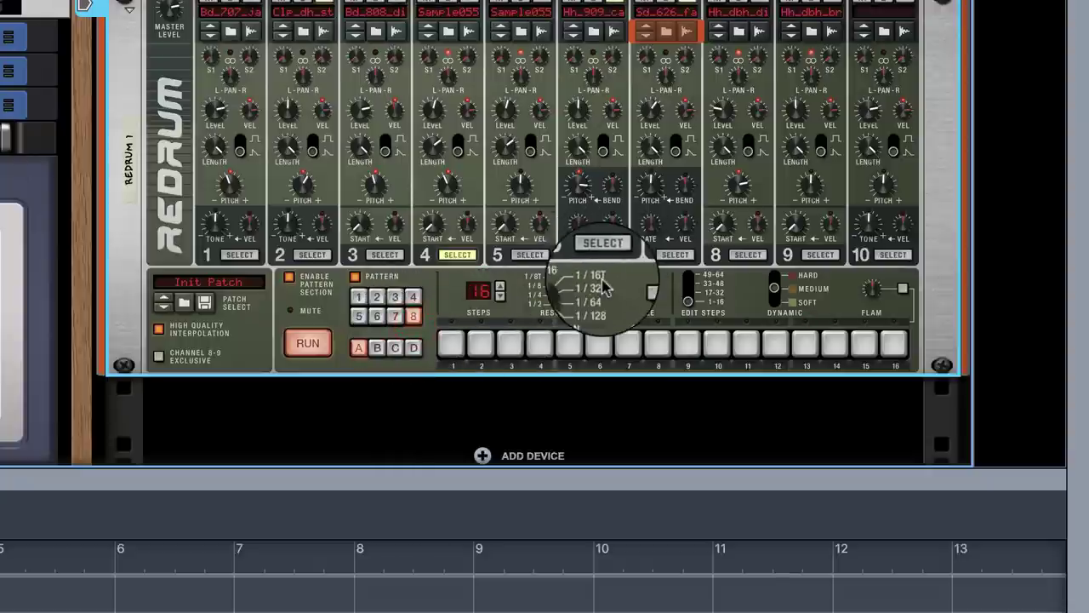
pyautogui.rightClick(627, 259)
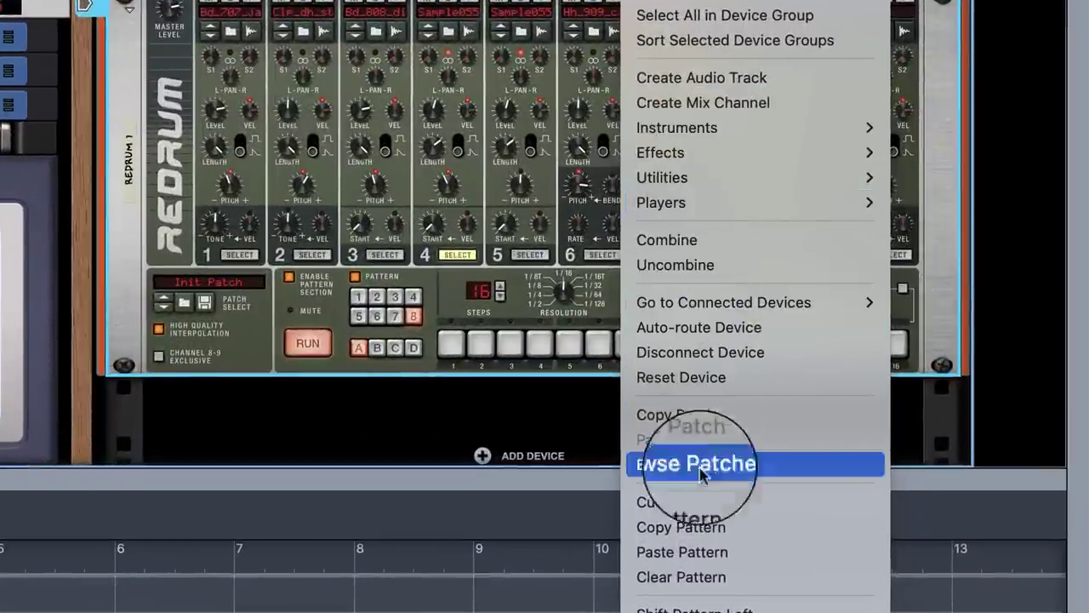
pyautogui.click(696, 527)
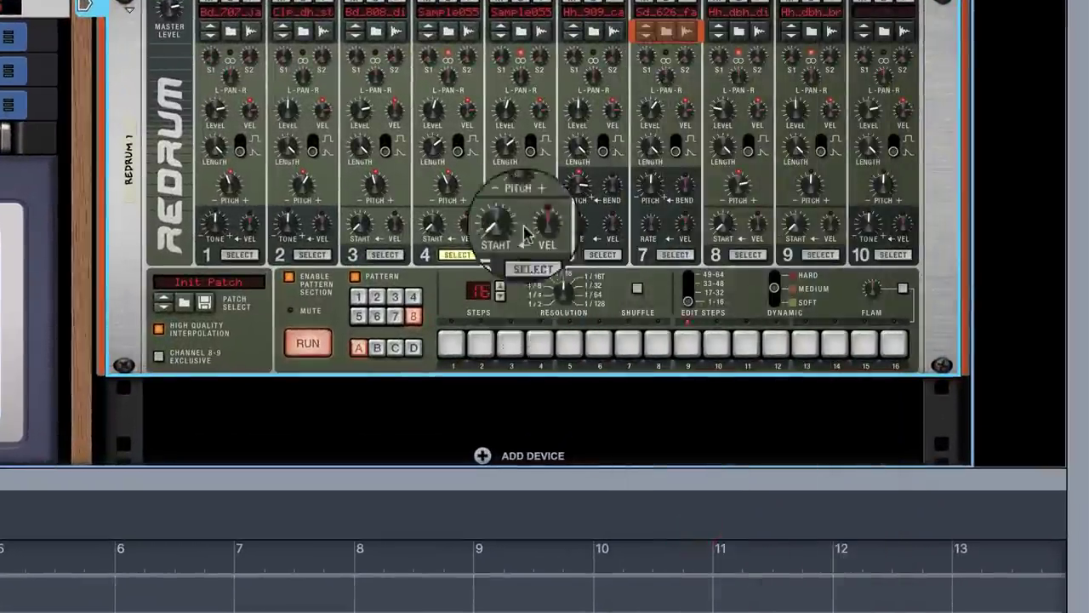
pyautogui.rightClick(562, 119)
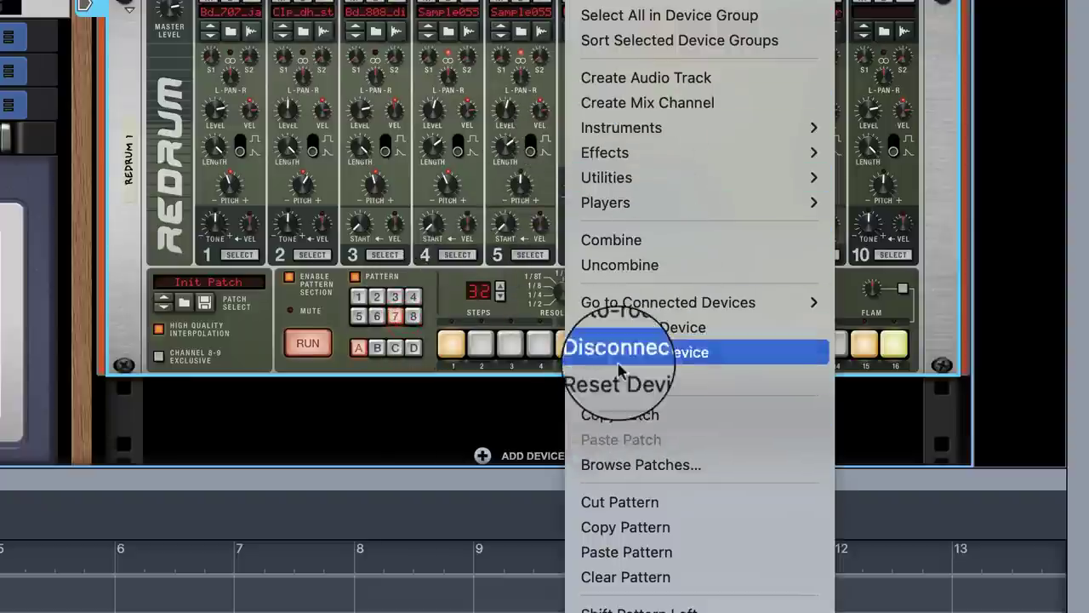
pyautogui.click(619, 542)
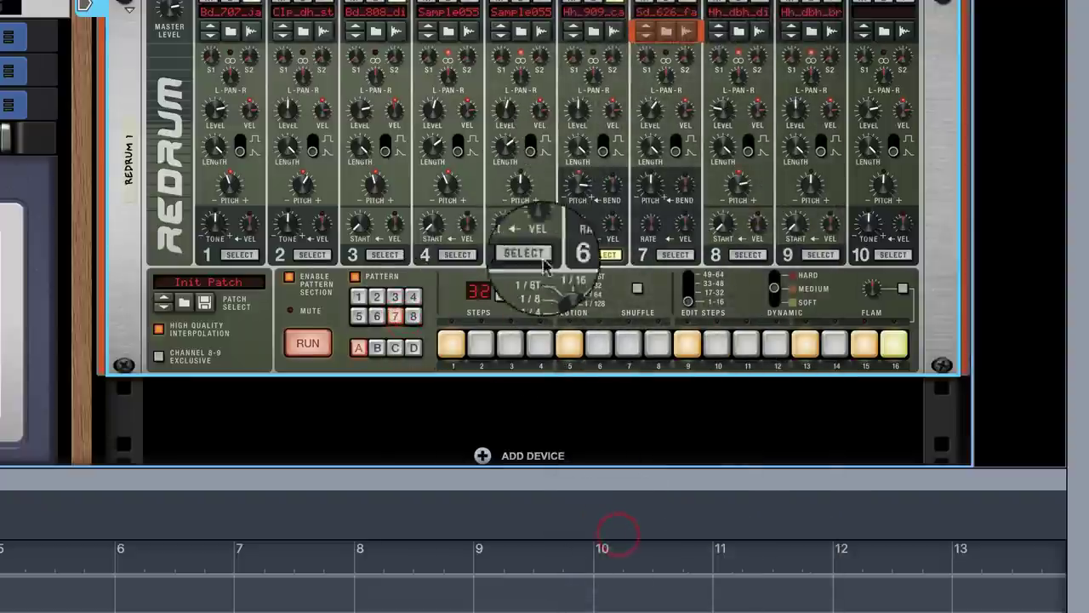
pyautogui.rightClick(536, 145)
pyautogui.rightClick(568, 319)
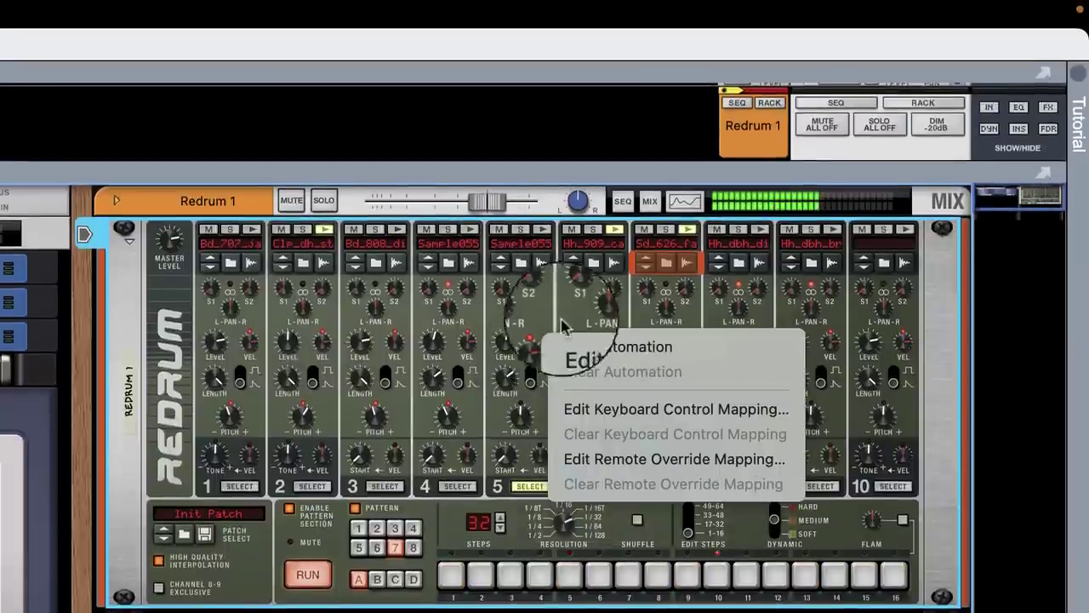
pyautogui.rightClick(559, 318)
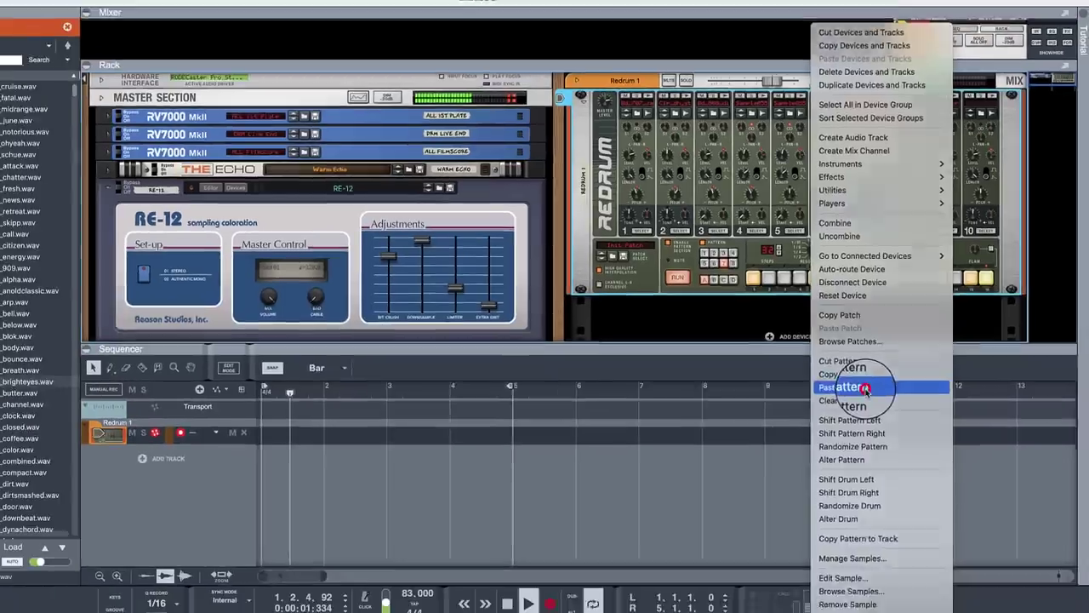
pyautogui.click(646, 576)
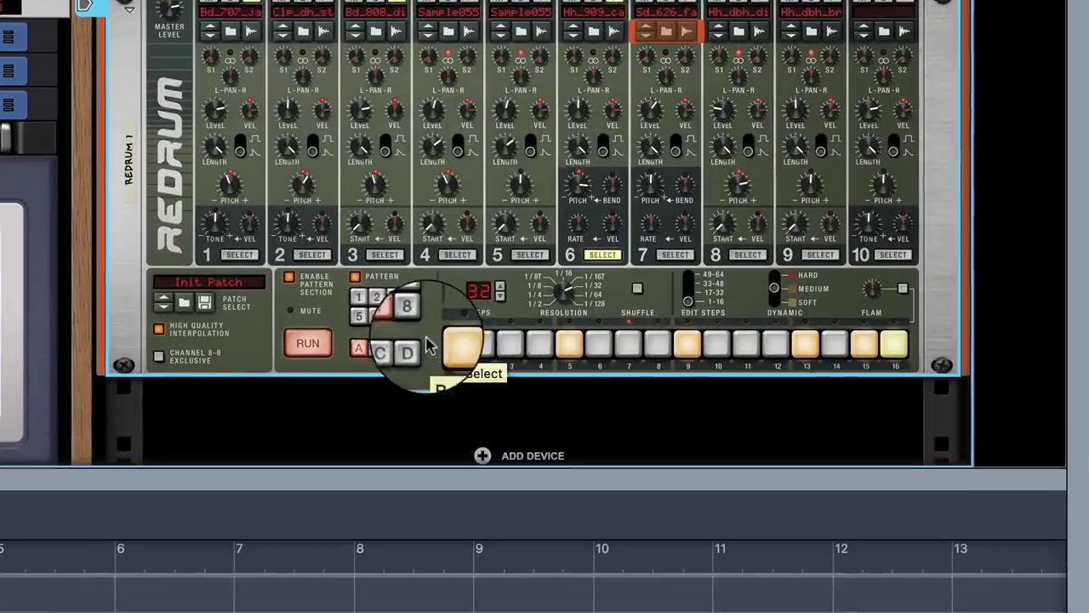
# Paste pattern 7 into pattern 8 and select drum channel 2 for editing.
pyautogui.click(766, 255)
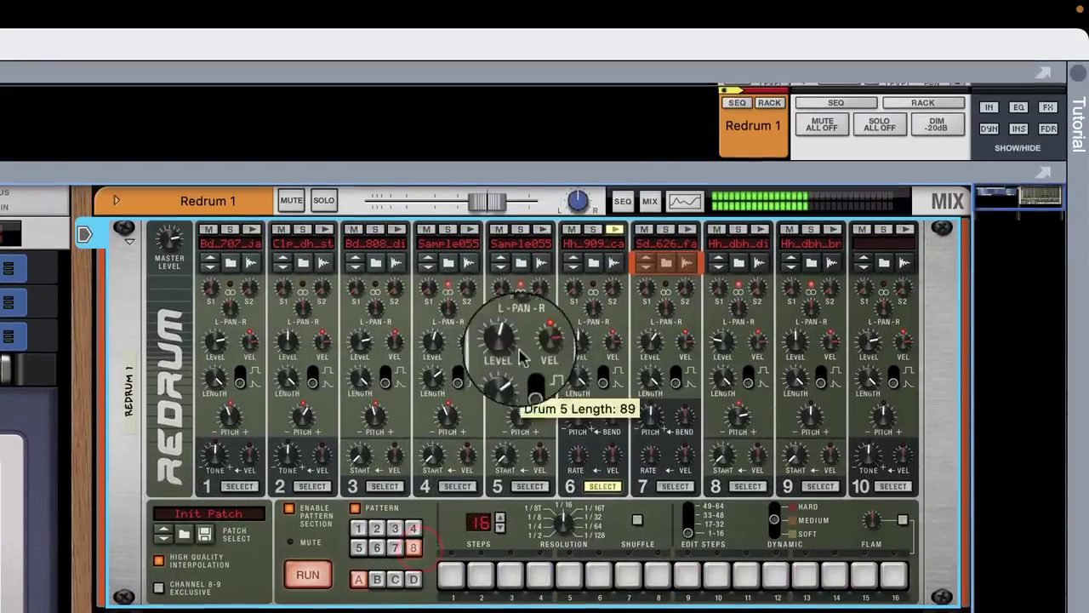
pyautogui.rightClick(458, 234)
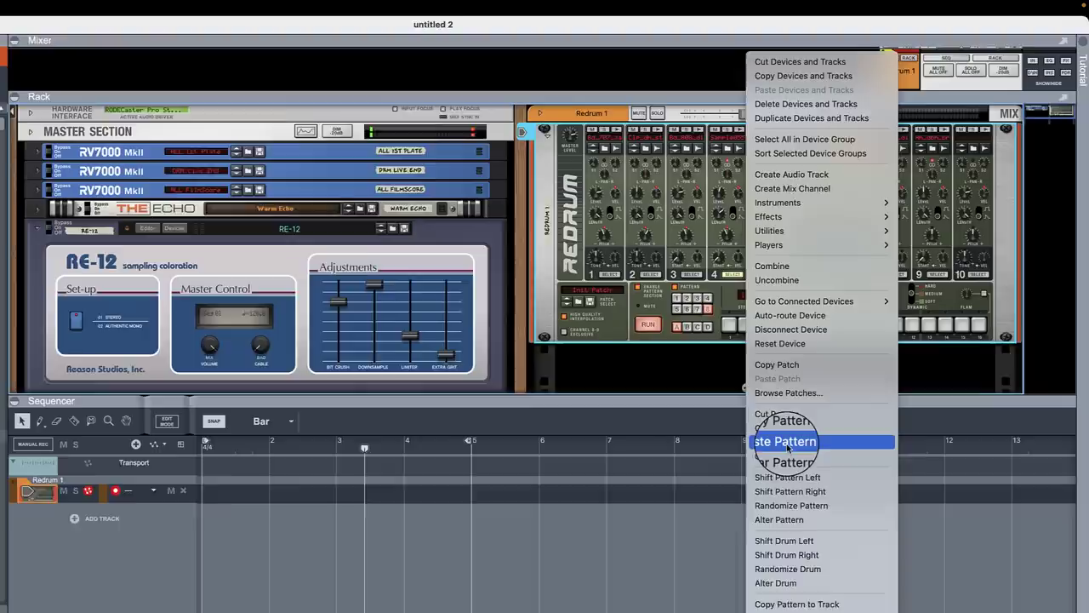
pyautogui.click(839, 439)
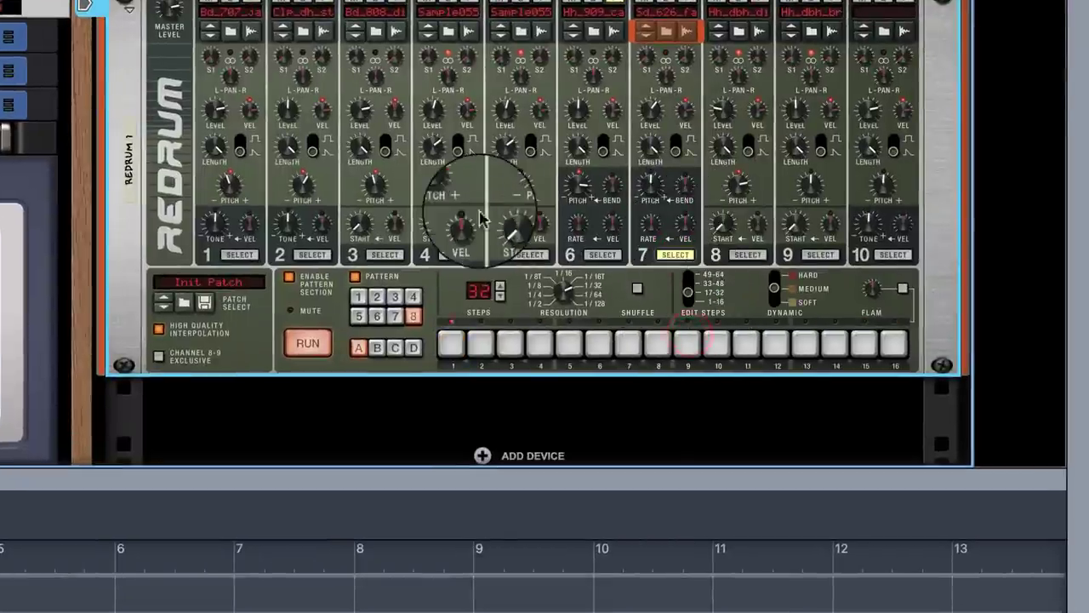
pyautogui.click(312, 256)
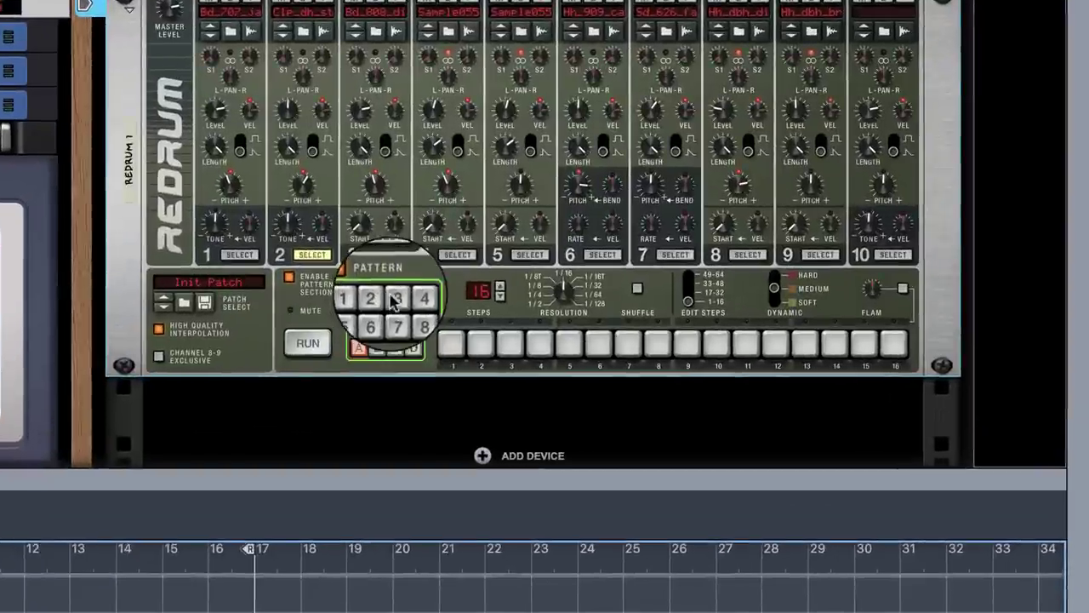
# Record pattern switches to patterns 3 and 4, then stop and play back the recorded changes.
pyautogui.click(764, 250)
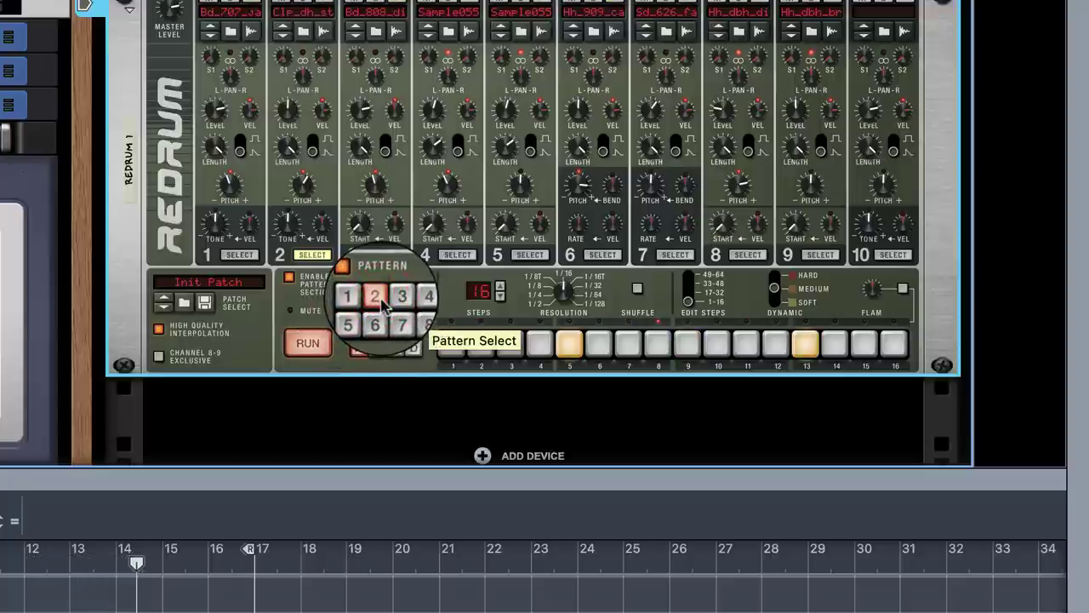
pyautogui.click(414, 298)
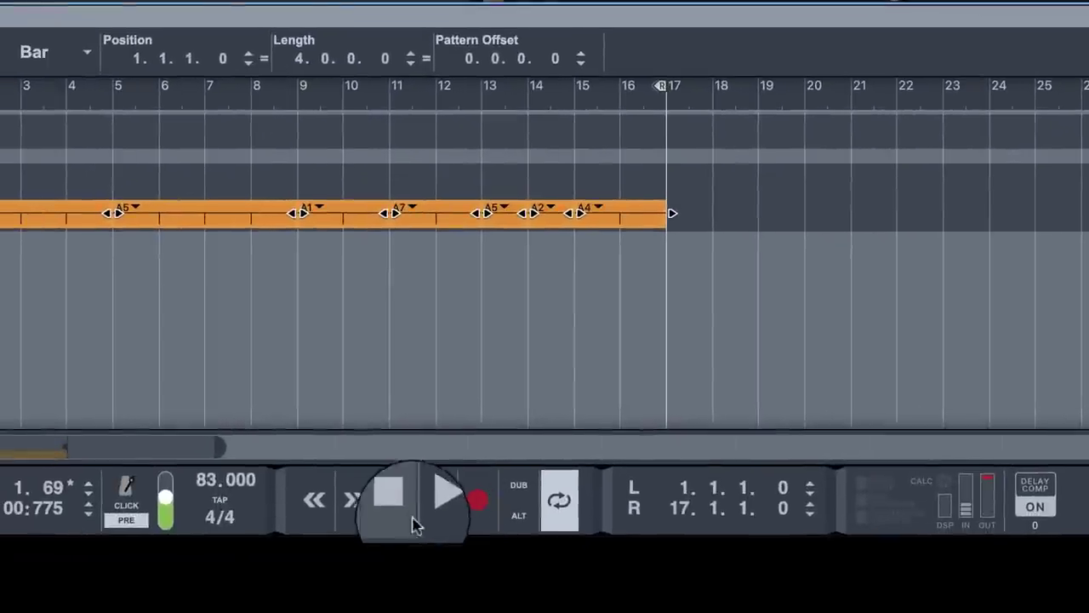
pyautogui.click(408, 508)
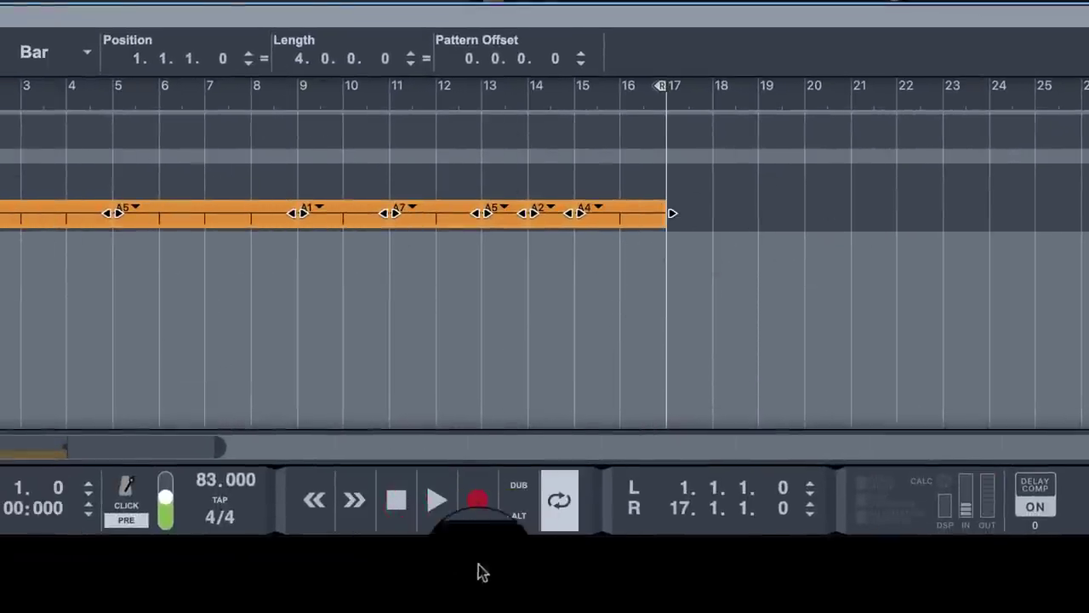
pyautogui.click(417, 510)
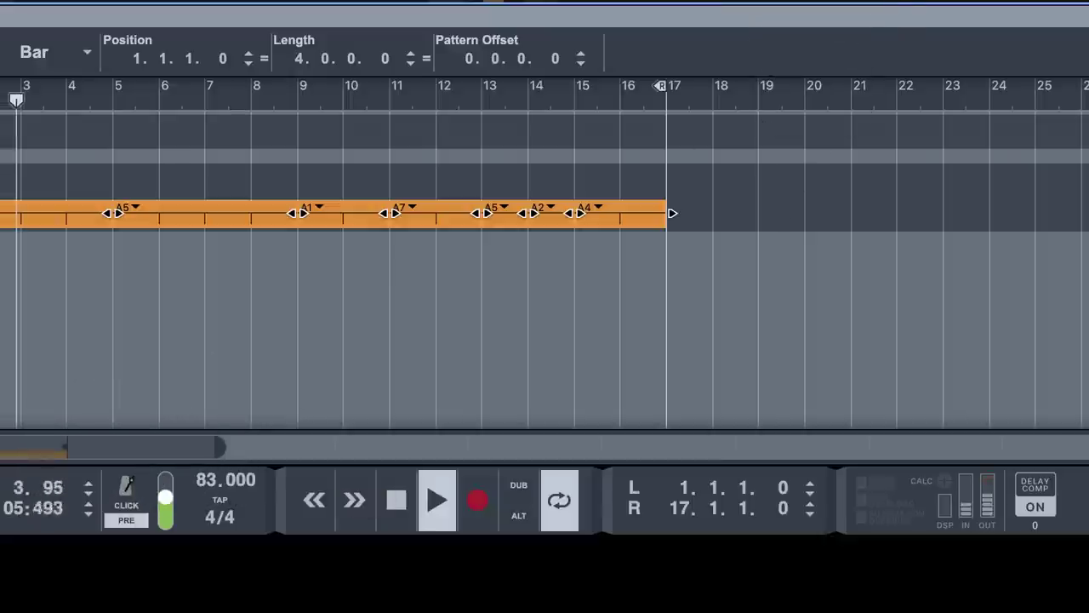
pyautogui.click(2, 240)
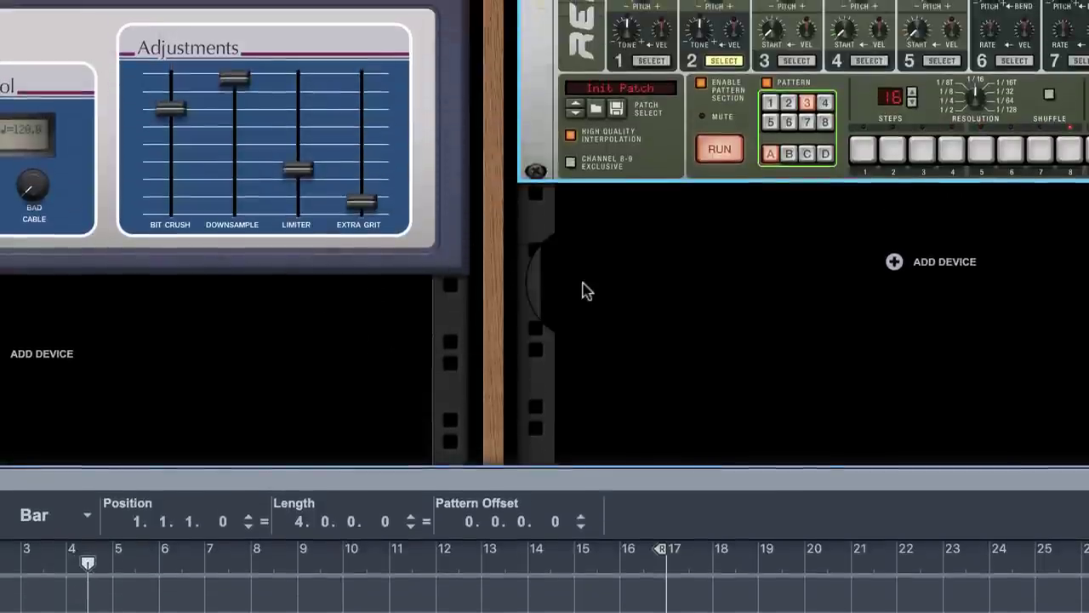
# Add a second Redrum drum machine to the rack from the browser.
pyautogui.rightClick(585, 288)
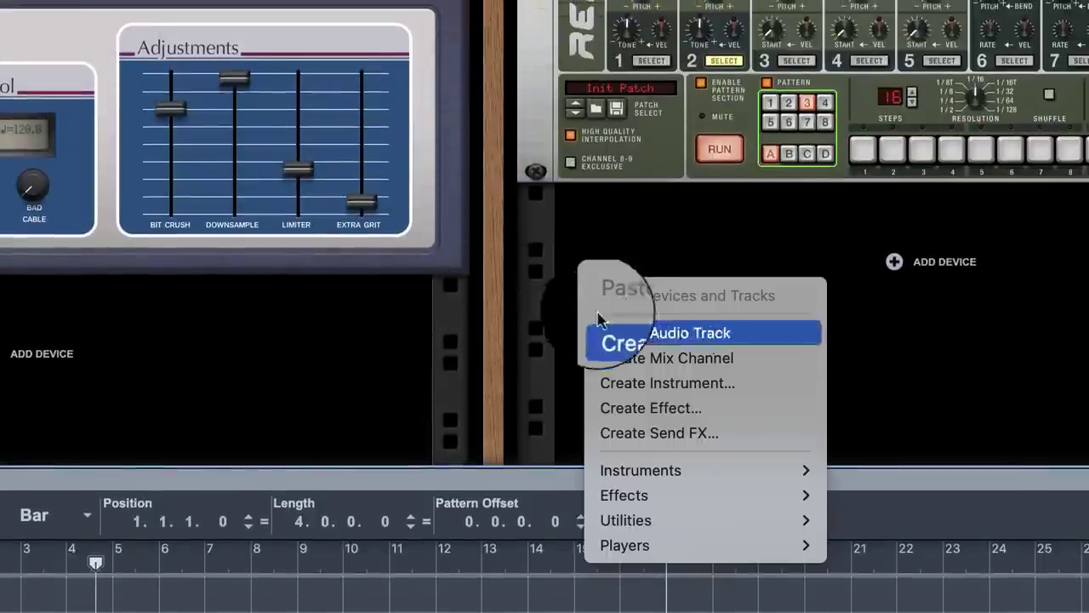
pyautogui.click(685, 407)
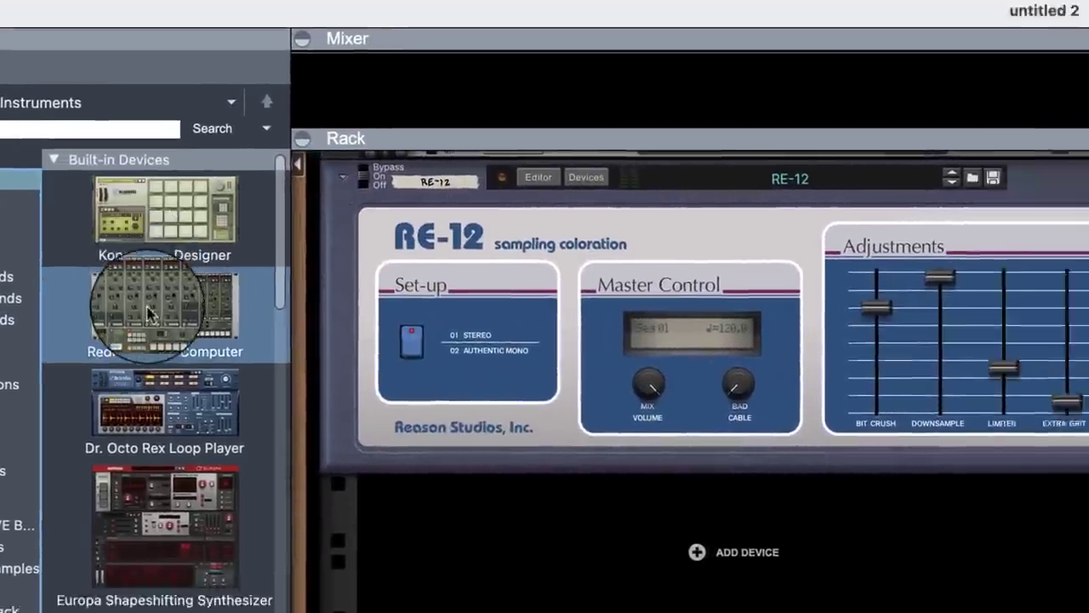
pyautogui.moveTo(165, 316); pyautogui.dragTo(727, 429)
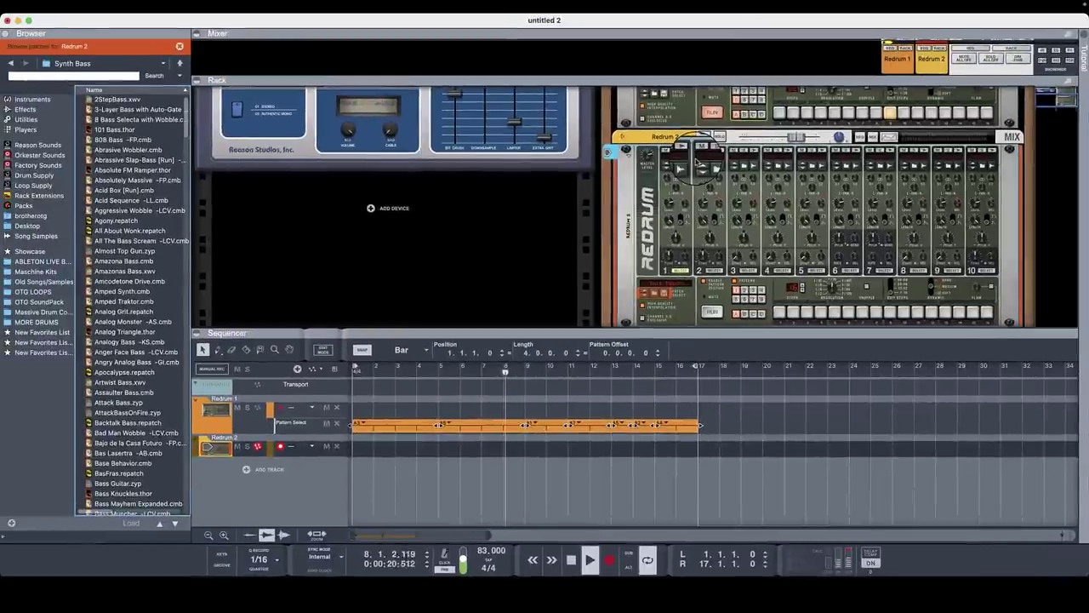
# On the rack's back, cable Redrum 1's channel 1 and 2 gate outputs into Redrum 2's gate inputs.
pyautogui.press('Tab')
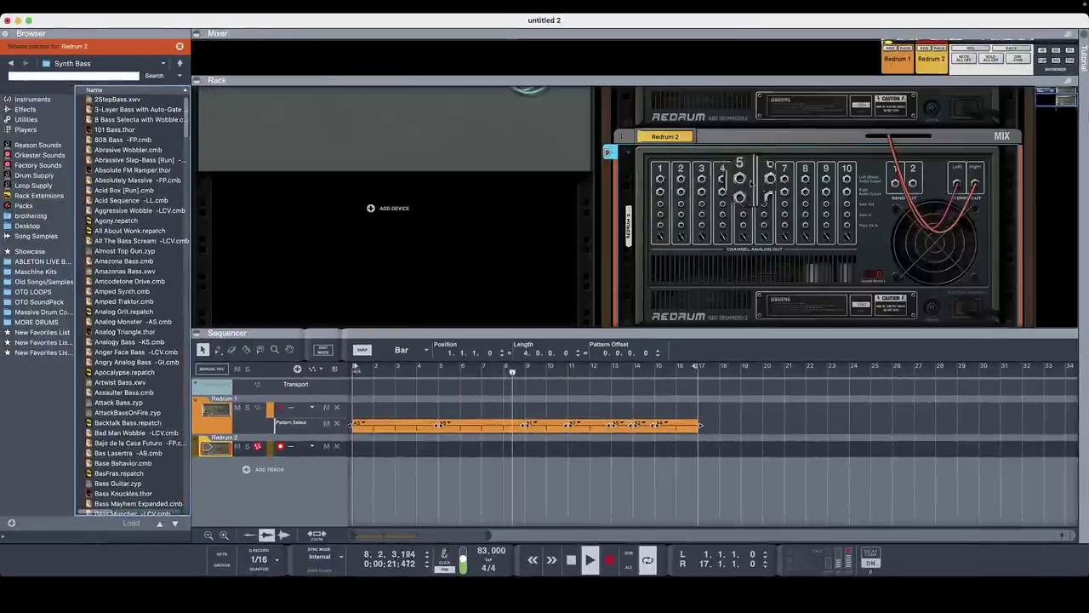
pyautogui.scroll(2, 774, 194)
pyautogui.scroll(5, 770, 191)
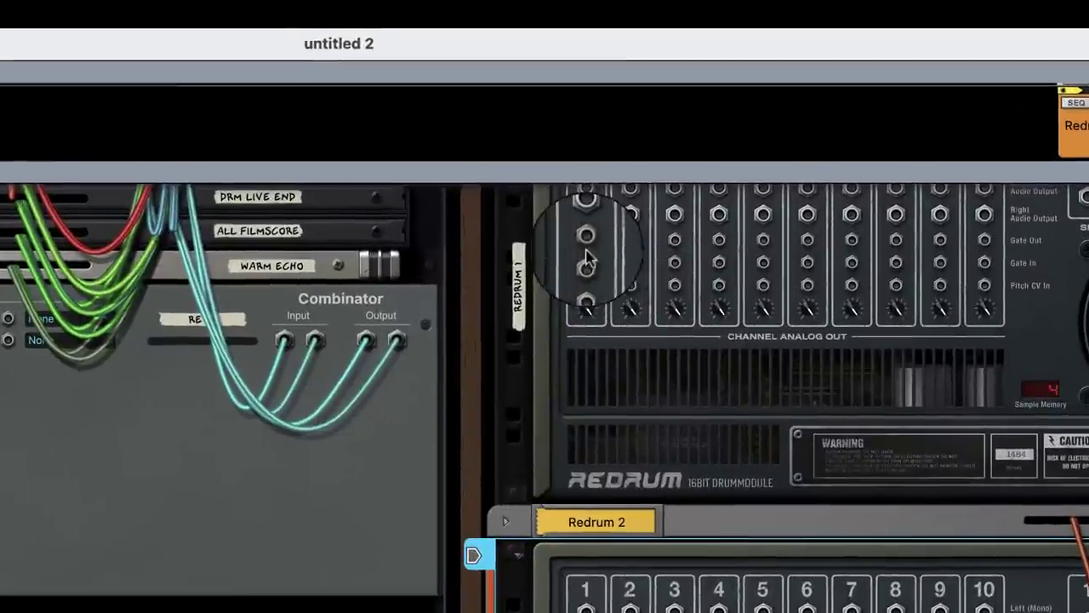
pyautogui.moveTo(659, 130); pyautogui.dragTo(680, 297)
pyautogui.moveTo(628, 598); pyautogui.dragTo(587, 529)
pyautogui.scroll(5, 624, 522)
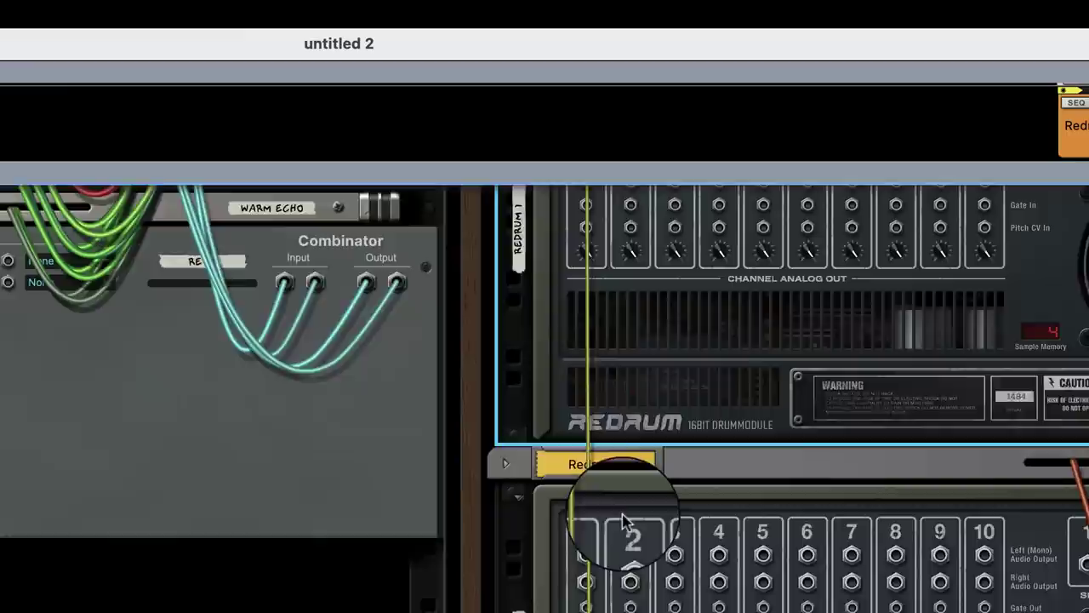
pyautogui.scroll(-3, 624, 522)
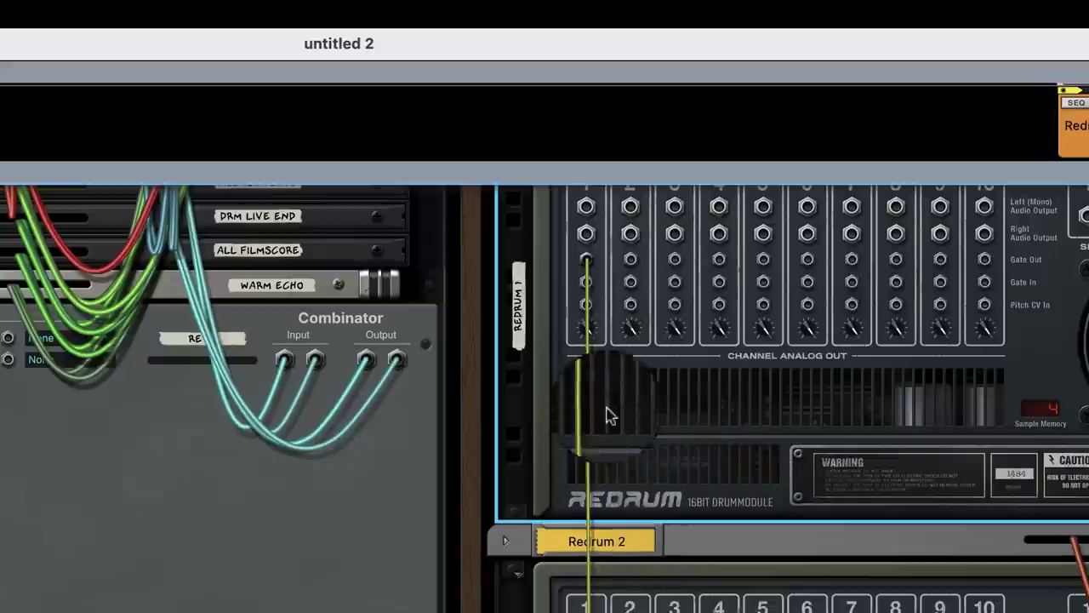
pyautogui.moveTo(632, 265); pyautogui.dragTo(631, 571)
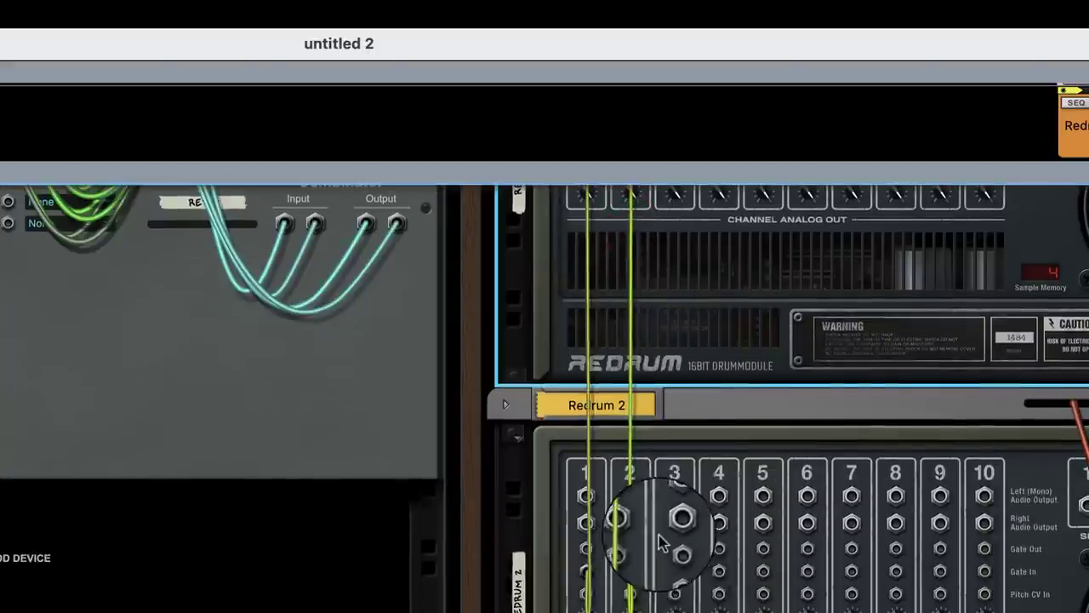
pyautogui.scroll(8, 681, 515)
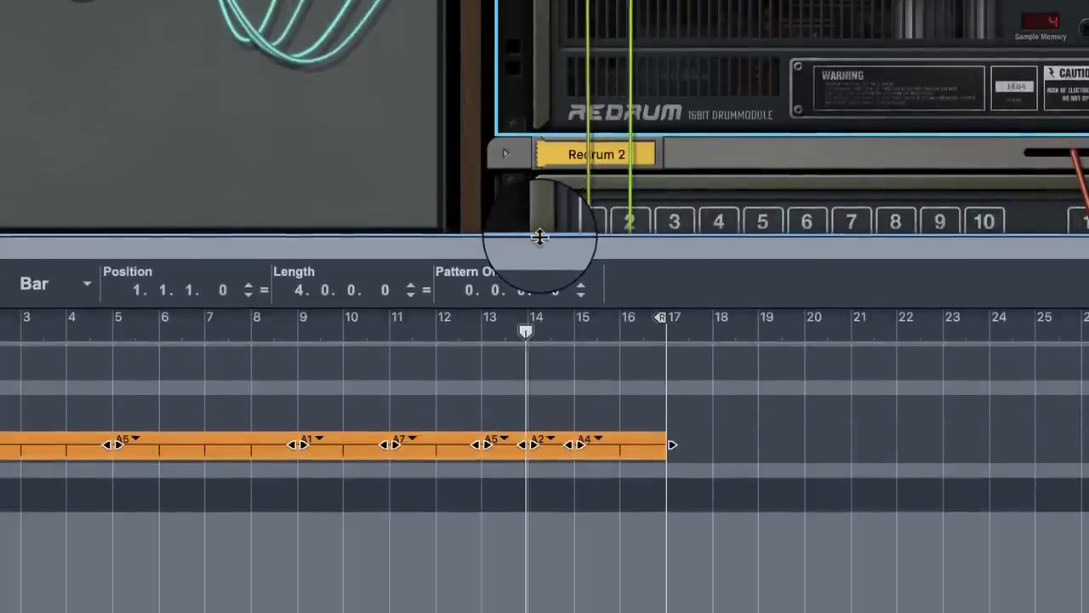
pyautogui.moveTo(537, 574); pyautogui.dragTo(596, 612)
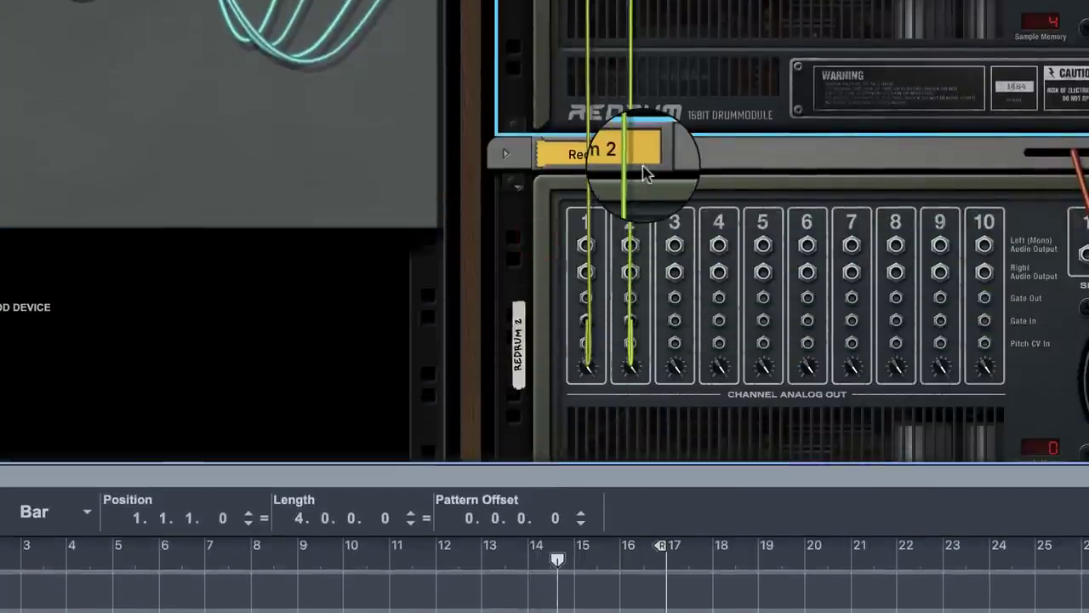
# Back on the front panels, open Reason Drum Supply's 1. Bass Drums folder and preview a kick.
pyautogui.press('Tab')
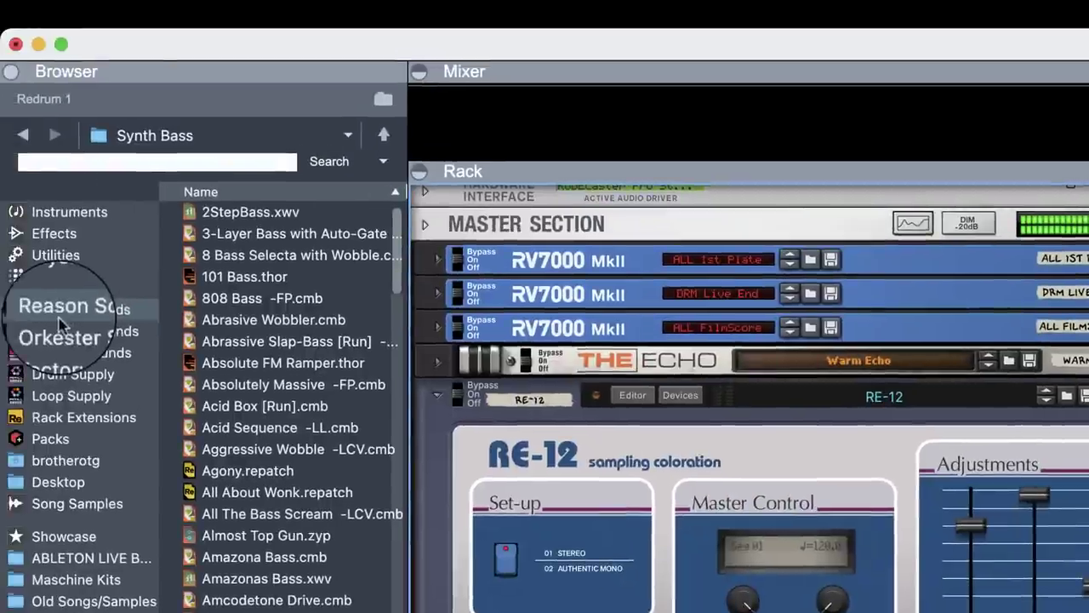
pyautogui.click(71, 373)
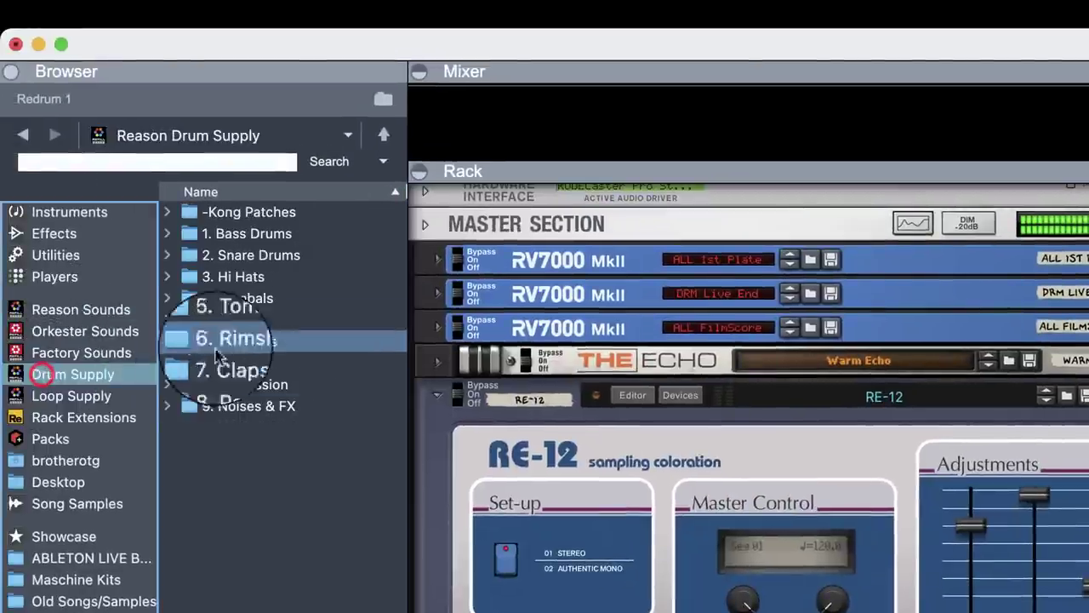
pyautogui.click(166, 233)
pyautogui.click(286, 469)
# Audition Bd_ip_screw, Bd_ip_sport and other kicks, then drag a Bd_kck kick toward Redrum 2 channel 1.
pyautogui.scroll(-15, 299, 284)
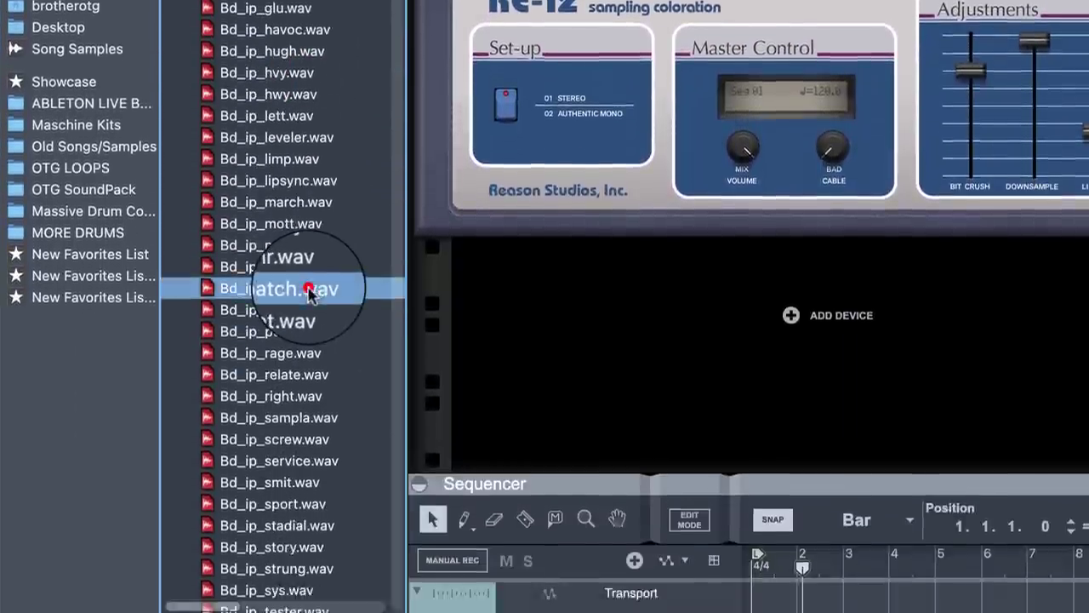
pyautogui.click(268, 372)
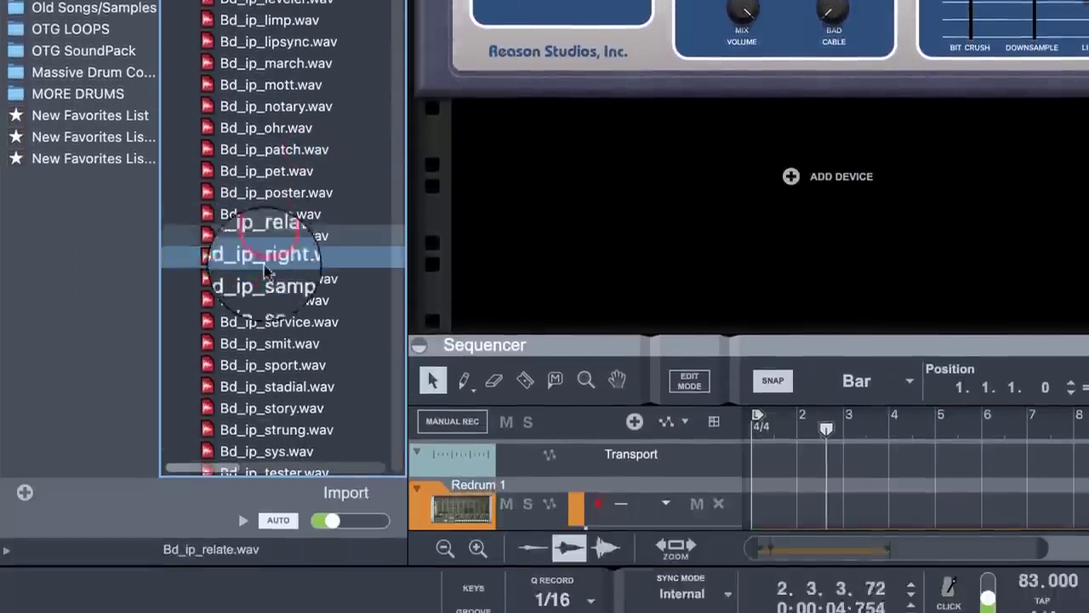
pyautogui.click(285, 431)
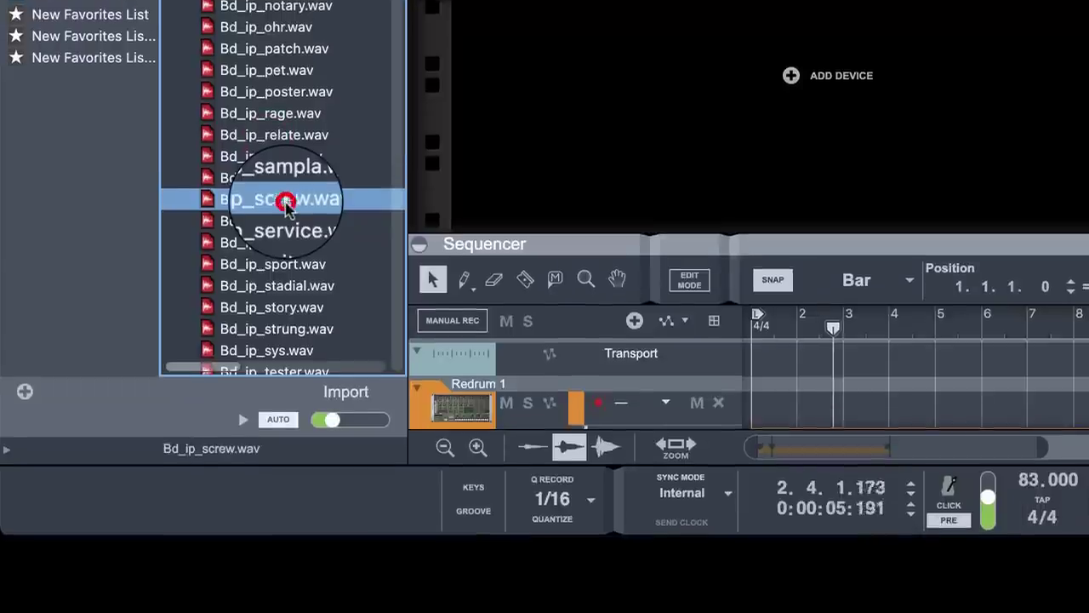
pyautogui.click(283, 494)
pyautogui.scroll(-8, 276, 239)
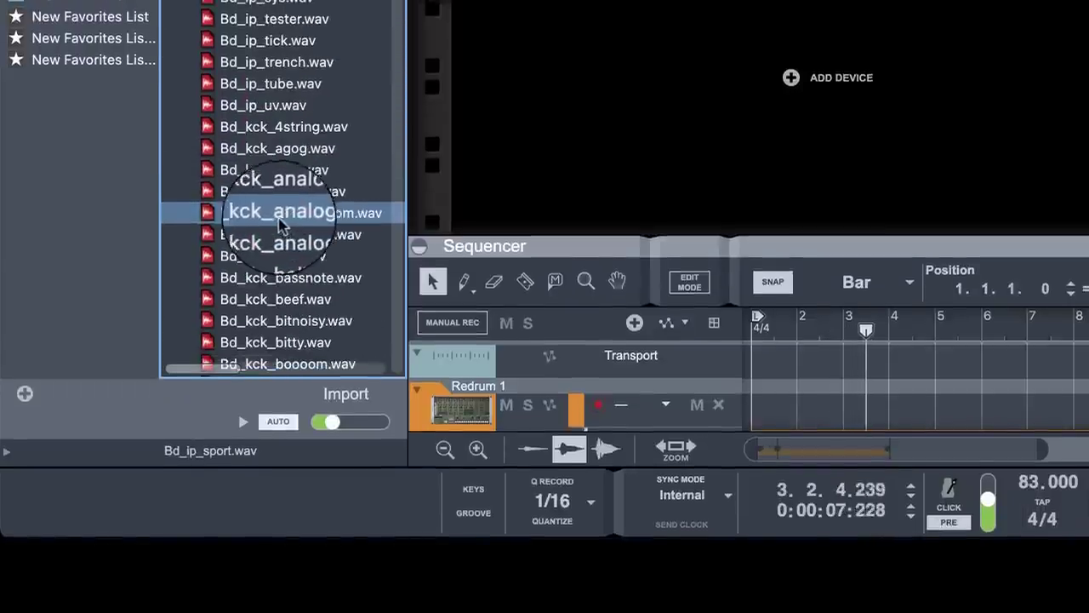
pyautogui.click(269, 170)
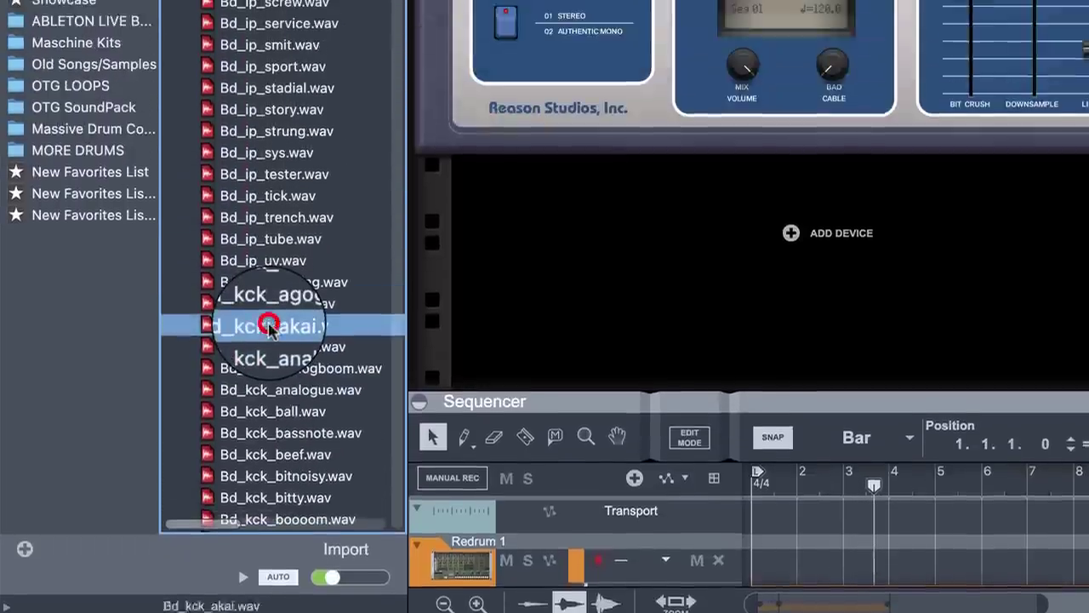
pyautogui.moveTo(269, 326); pyautogui.dragTo(1088, 283)
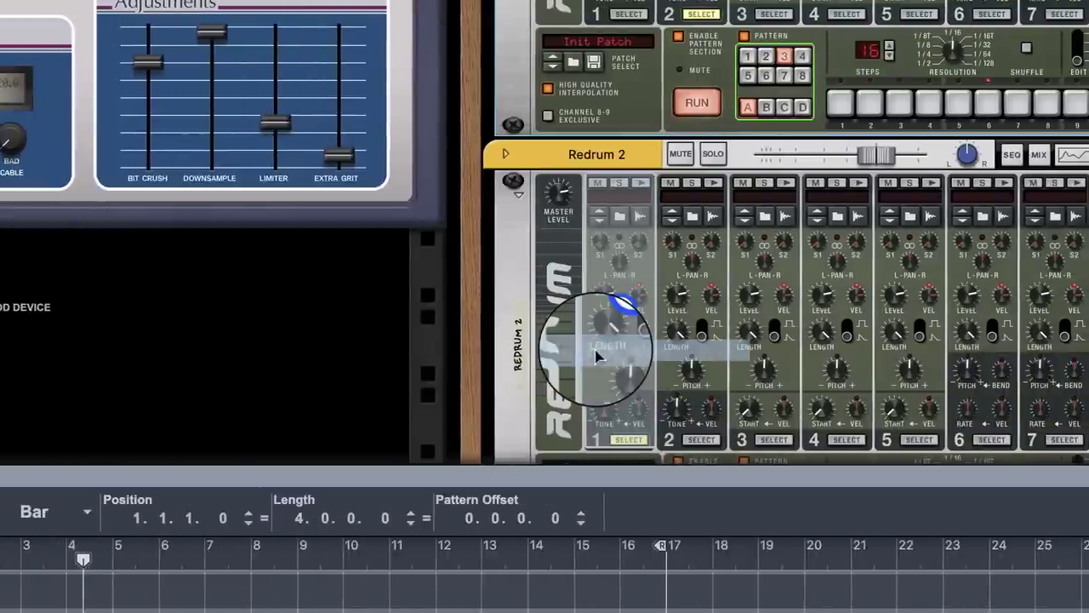
# Load the kick on Redrum 2 channel 1 with level 74, lowered pitch and length 87, then try the next sample.
pyautogui.moveTo(598, 356); pyautogui.dragTo(596, 357)
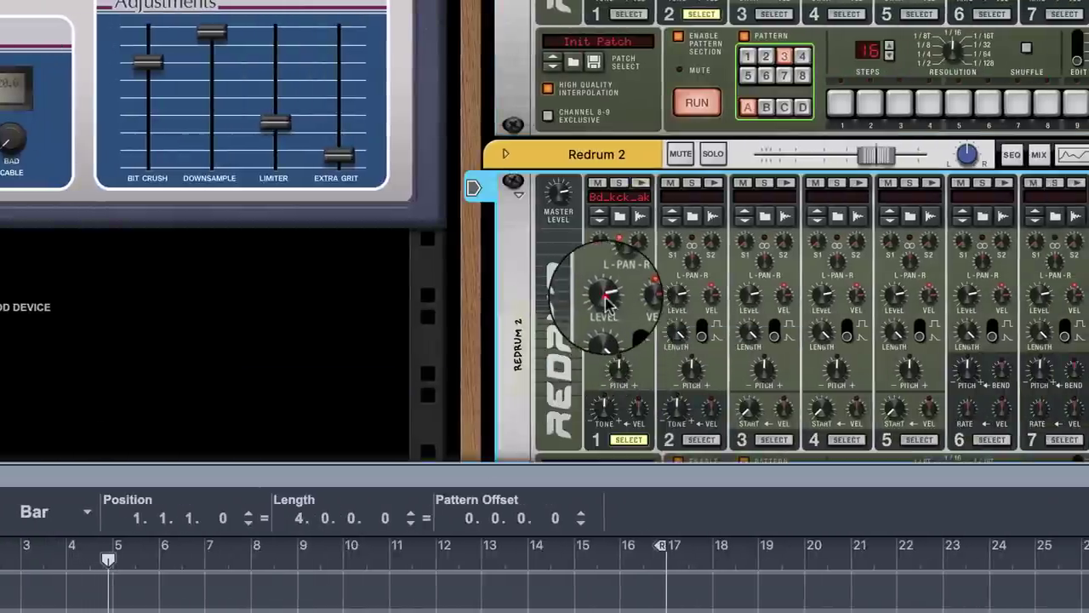
pyautogui.moveTo(606, 308); pyautogui.dragTo(606, 327)
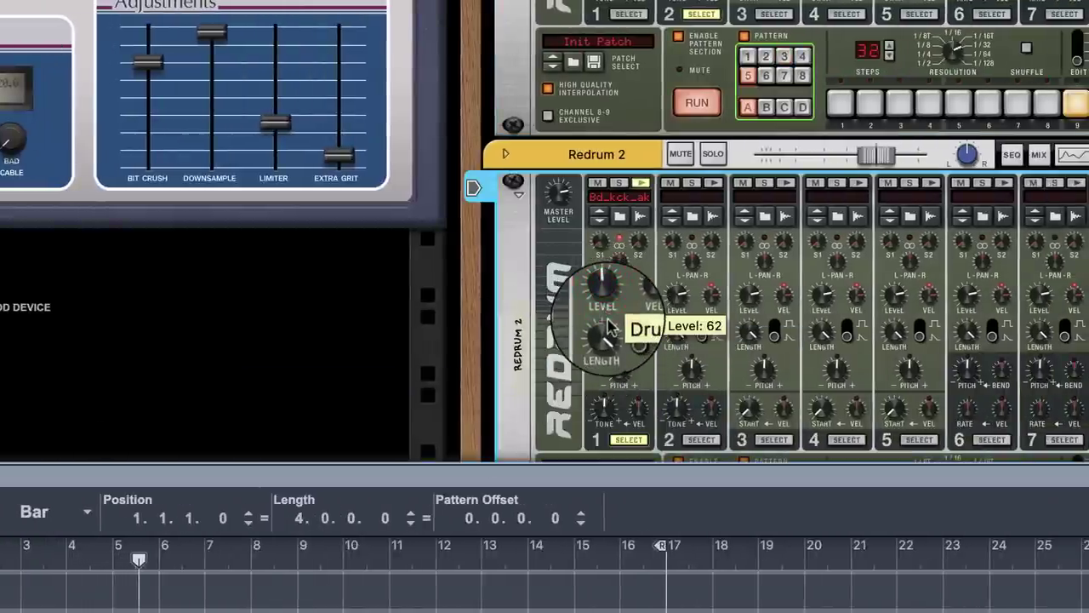
pyautogui.moveTo(625, 378); pyautogui.dragTo(627, 395)
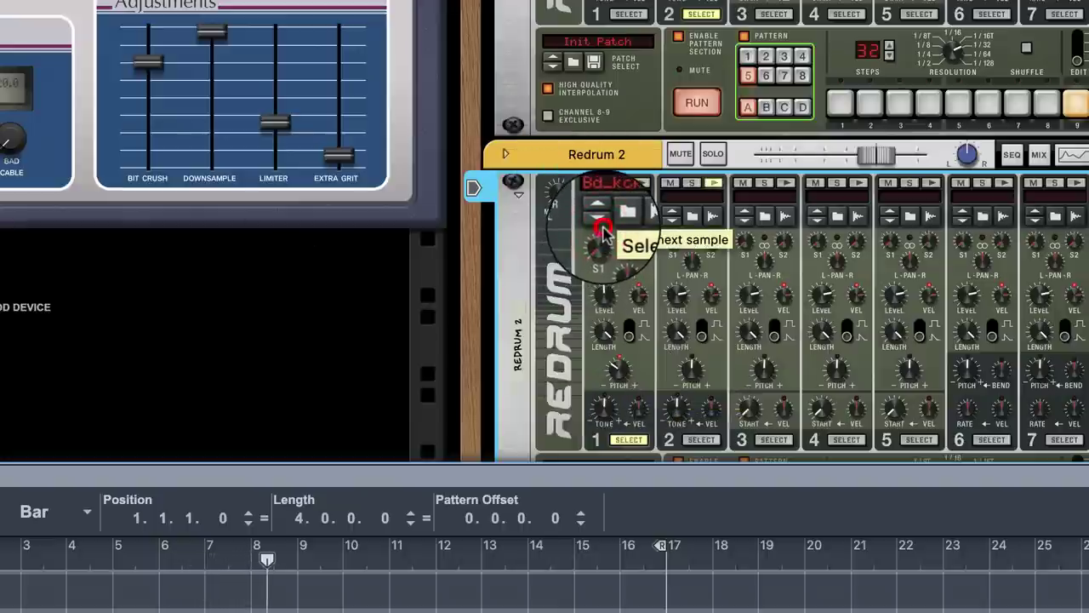
pyautogui.moveTo(616, 298); pyautogui.dragTo(608, 293)
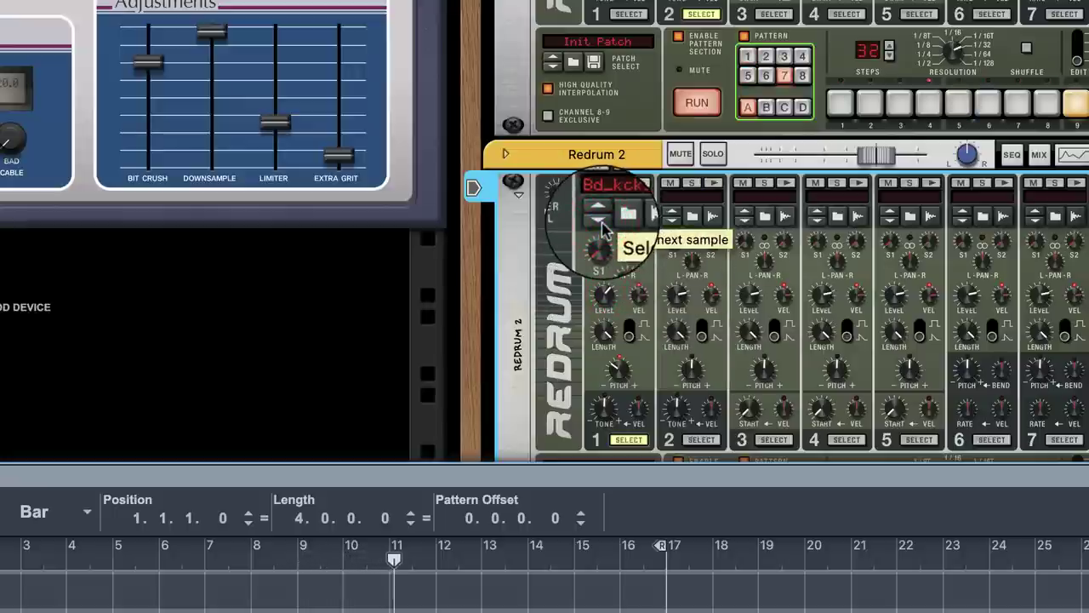
pyautogui.click(607, 296)
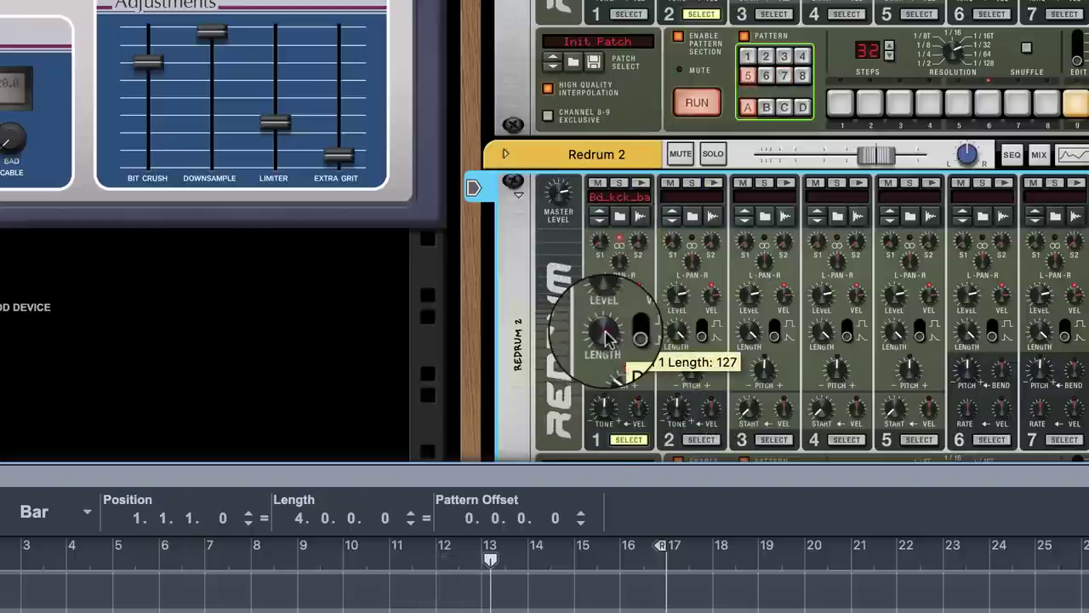
pyautogui.moveTo(602, 327)
pyautogui.mouseDown()
pyautogui.moveTo(609, 380)
pyautogui.moveTo(610, 344)
pyautogui.mouseUp()
pyautogui.click(601, 225)
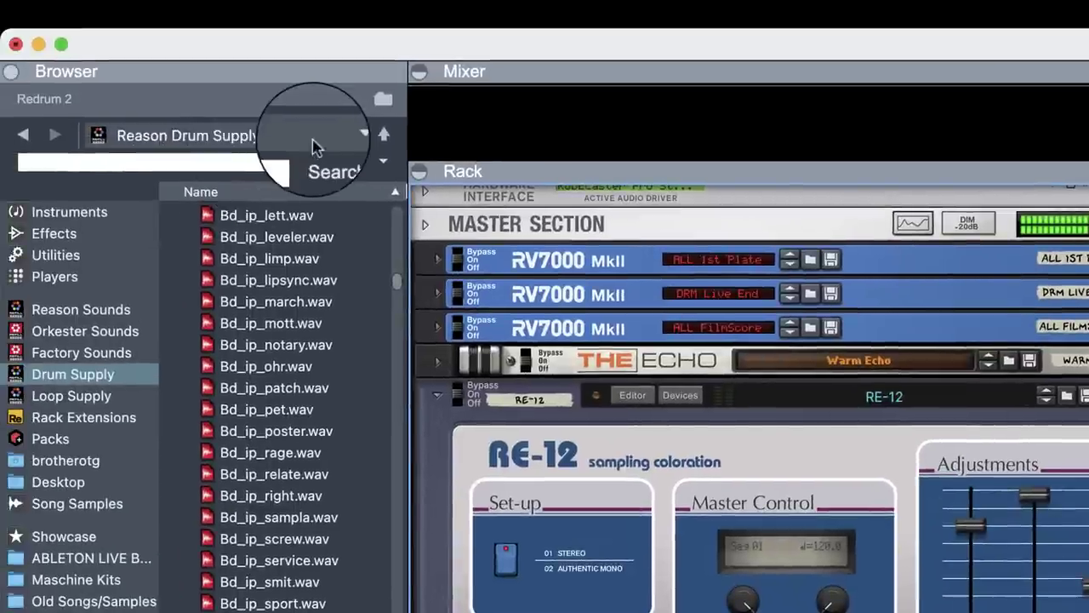
# Preview claps in Reason Drum Supply's 7. Claps folder and load a Clp_dh2 clap onto Redrum 2 channel 2.
pyautogui.click(313, 139)
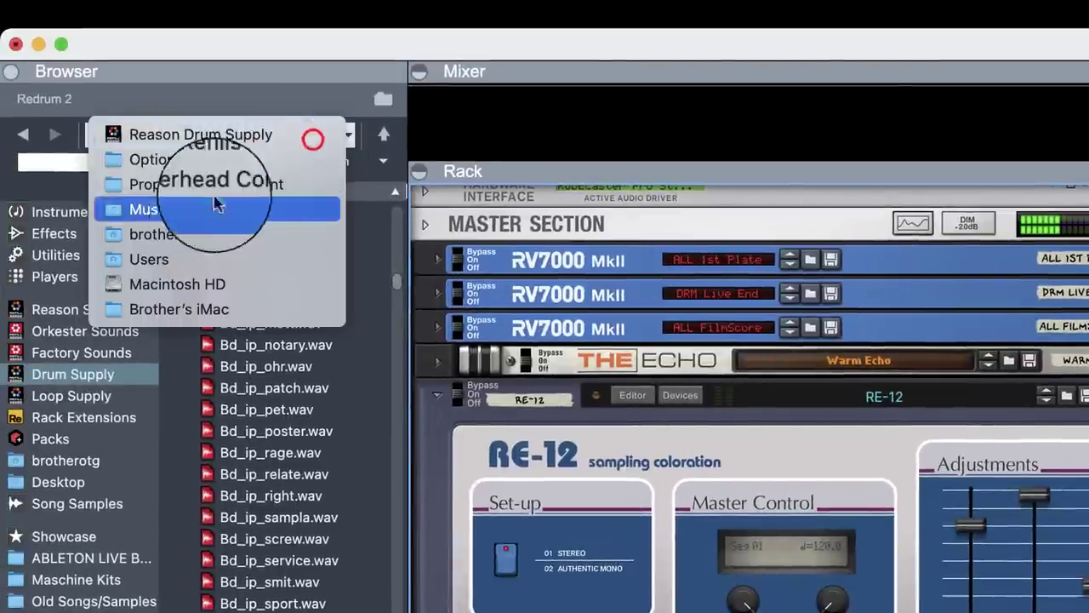
pyautogui.click(201, 136)
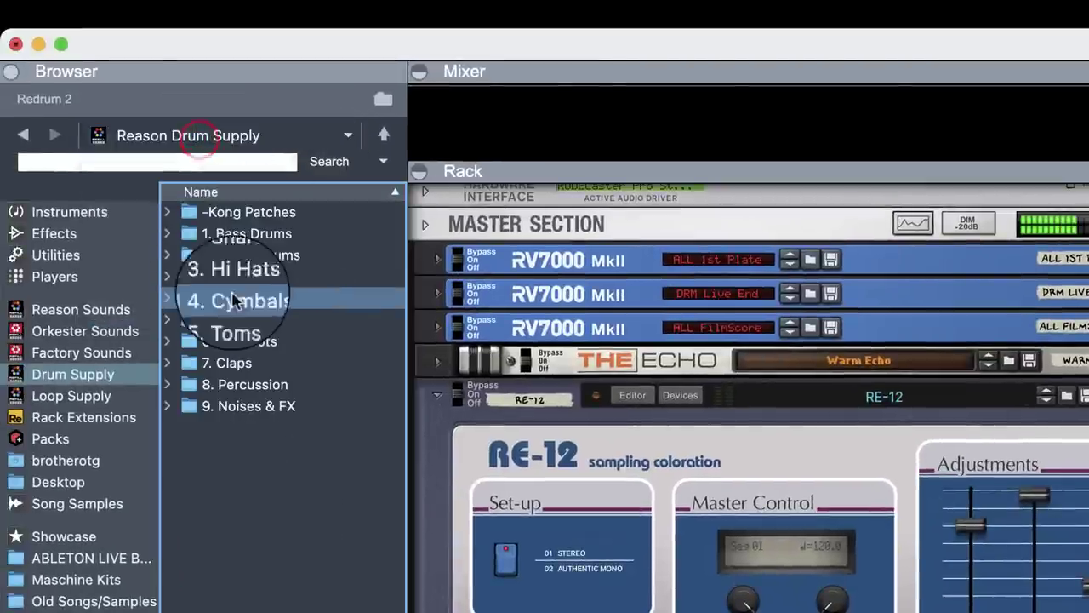
pyautogui.doubleClick(214, 362)
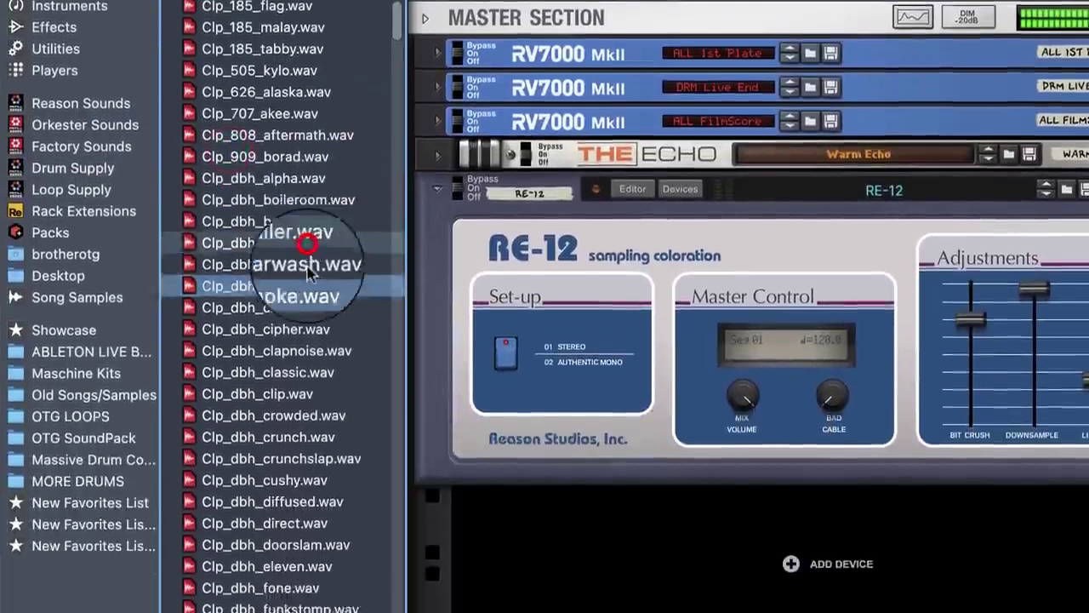
pyautogui.scroll(-20, 315, 409)
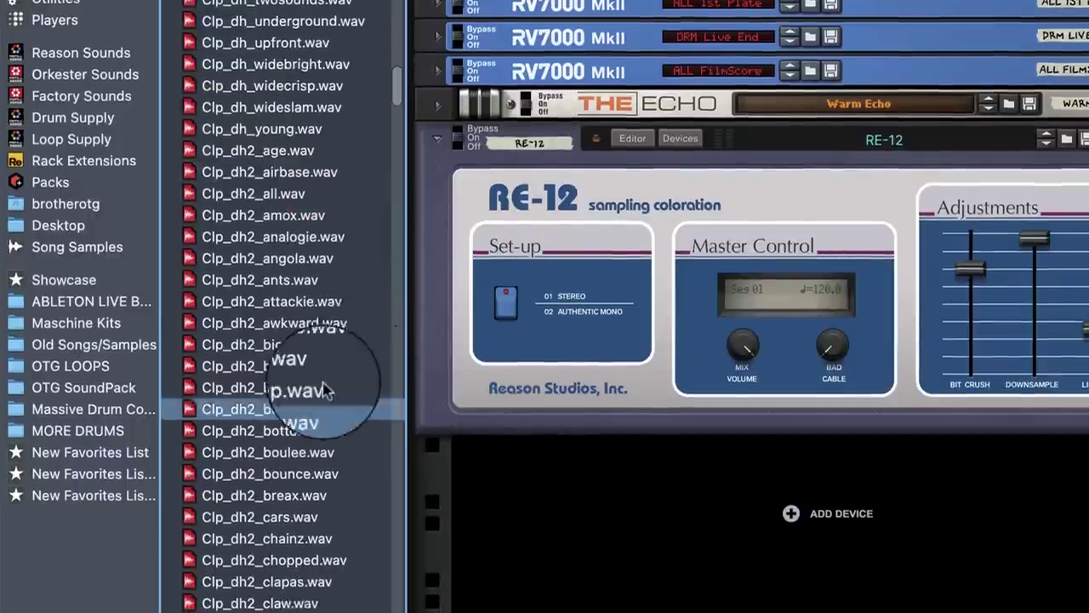
pyautogui.click(281, 559)
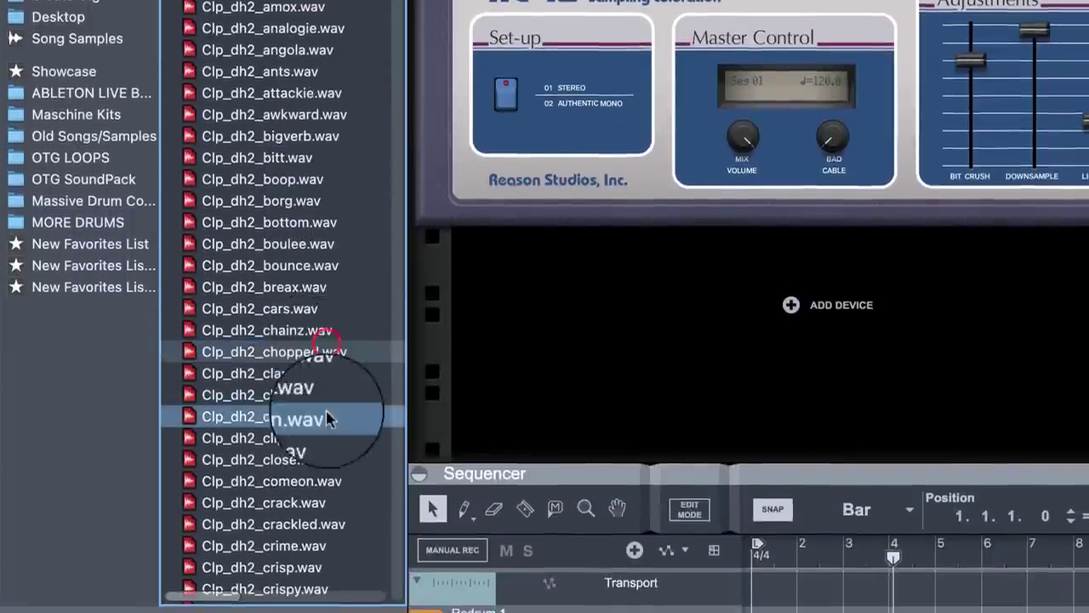
pyautogui.click(294, 282)
pyautogui.click(249, 273)
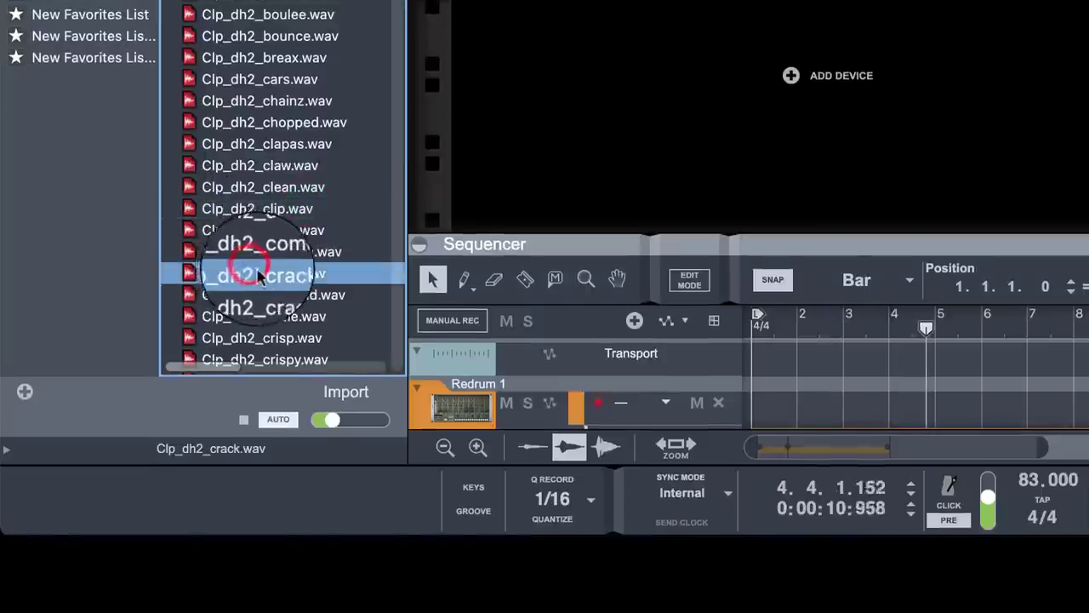
pyautogui.scroll(-10, 259, 274)
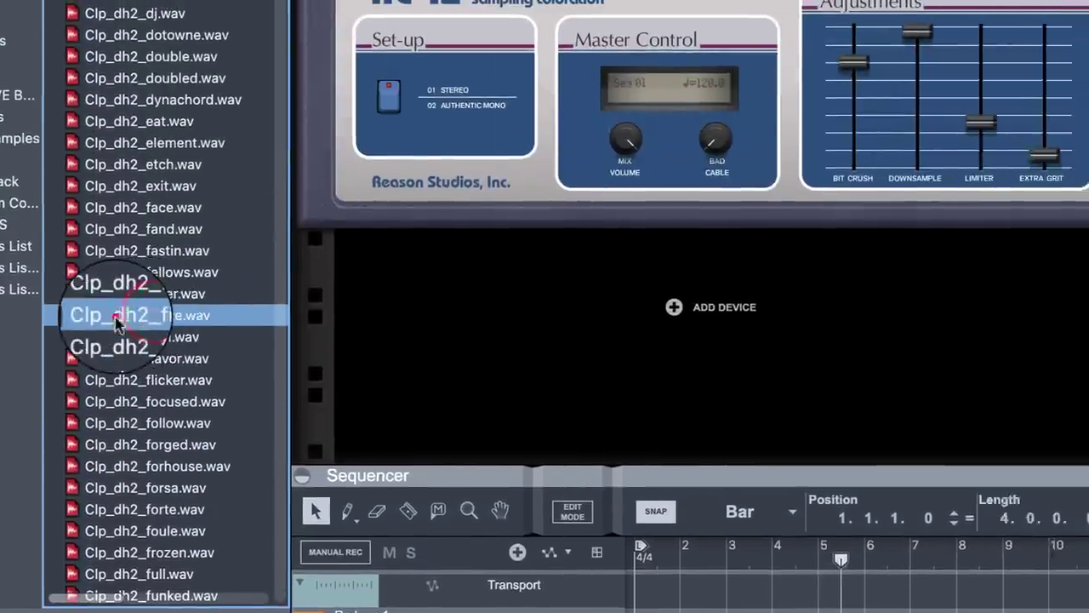
pyautogui.moveTo(261, 218); pyautogui.dragTo(711, 328)
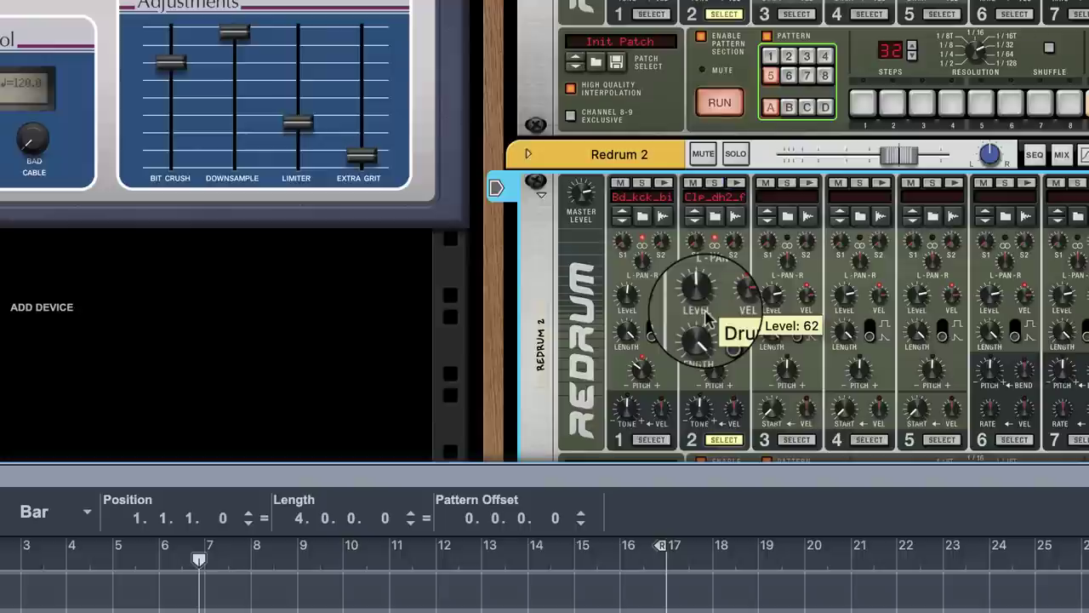
# Set Redrum 2's channel 2 clap to level 52 and pitch 18, and make the pattern 16 steps.
pyautogui.click(722, 387)
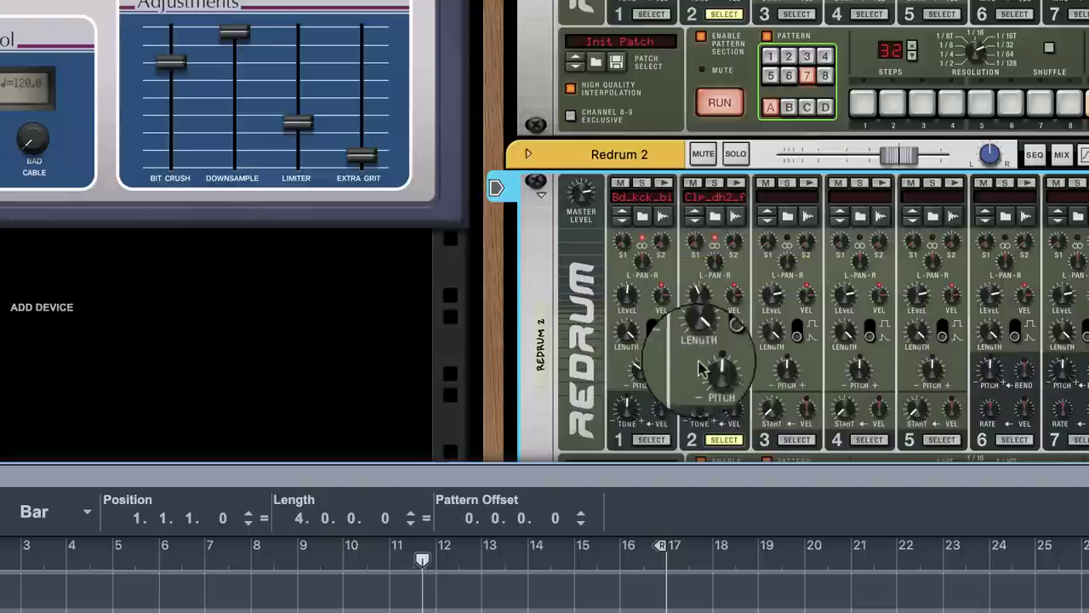
pyautogui.moveTo(721, 377); pyautogui.dragTo(725, 362)
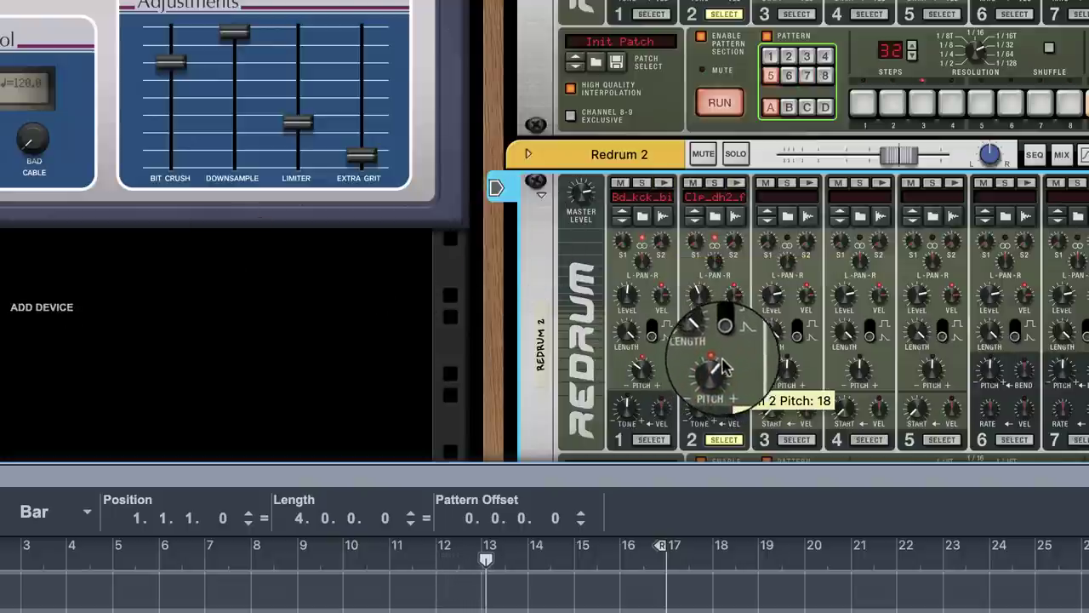
pyautogui.scroll(-6, 721, 366)
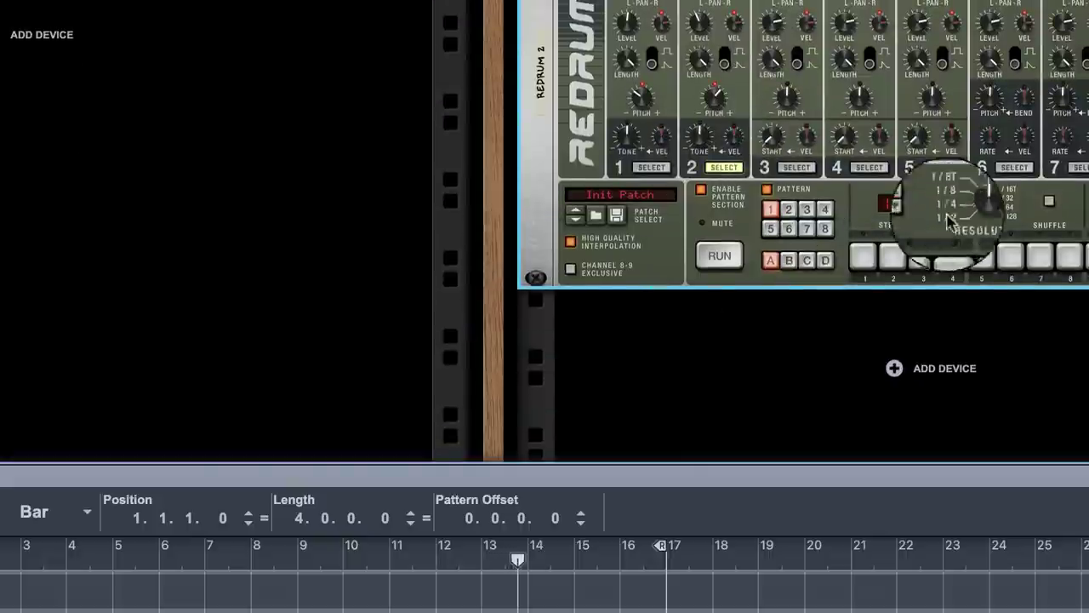
pyautogui.click(911, 198)
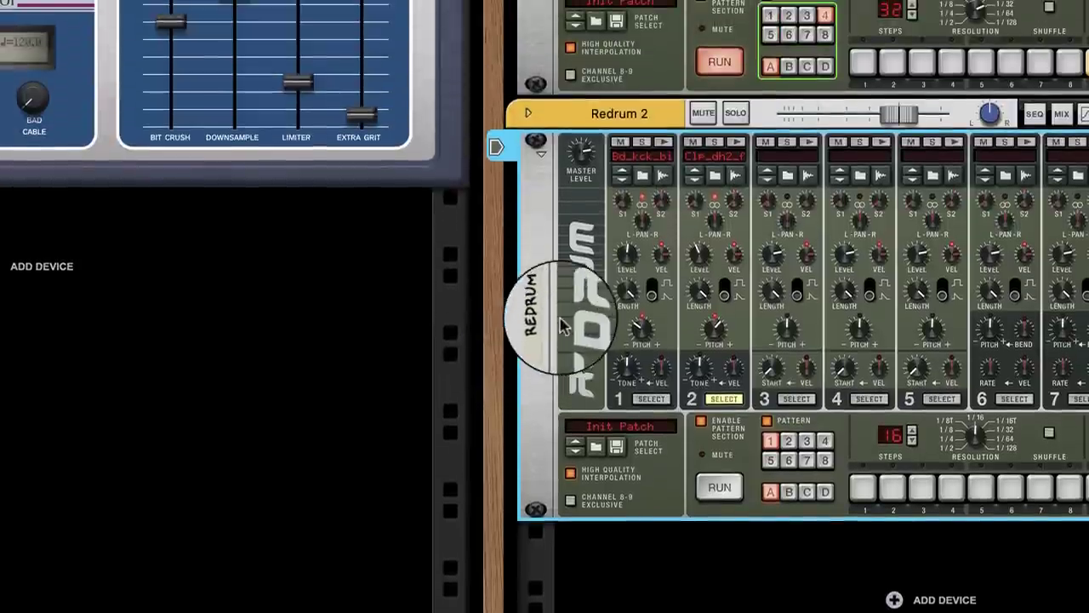
# Open and dismiss Redrum 2's actions menu, scroll up to Redrum 1, and list the built-in effects.
pyautogui.rightClick(561, 323)
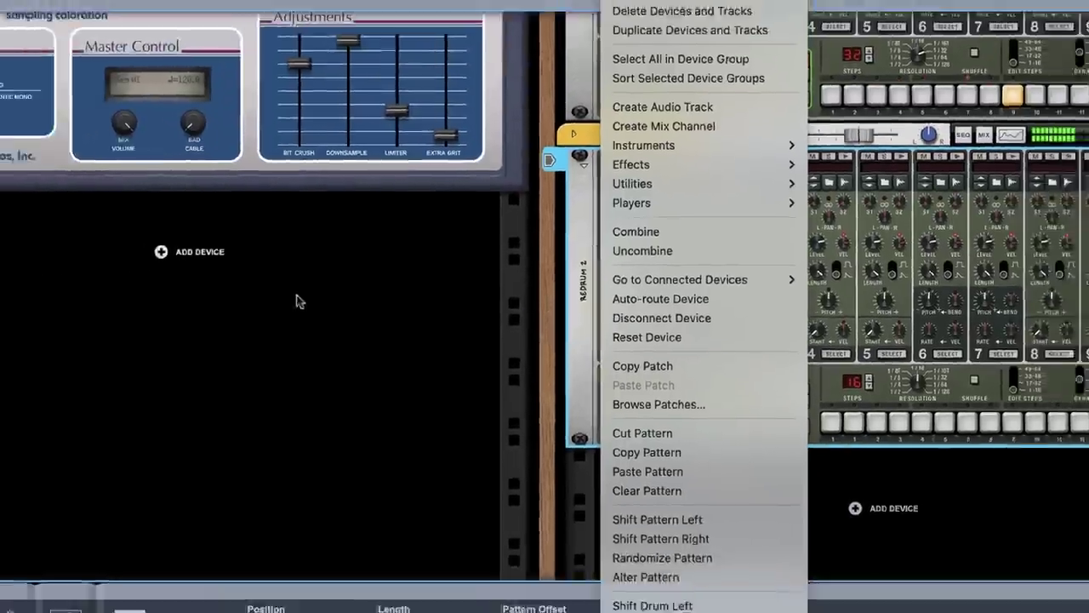
pyautogui.click(169, 322)
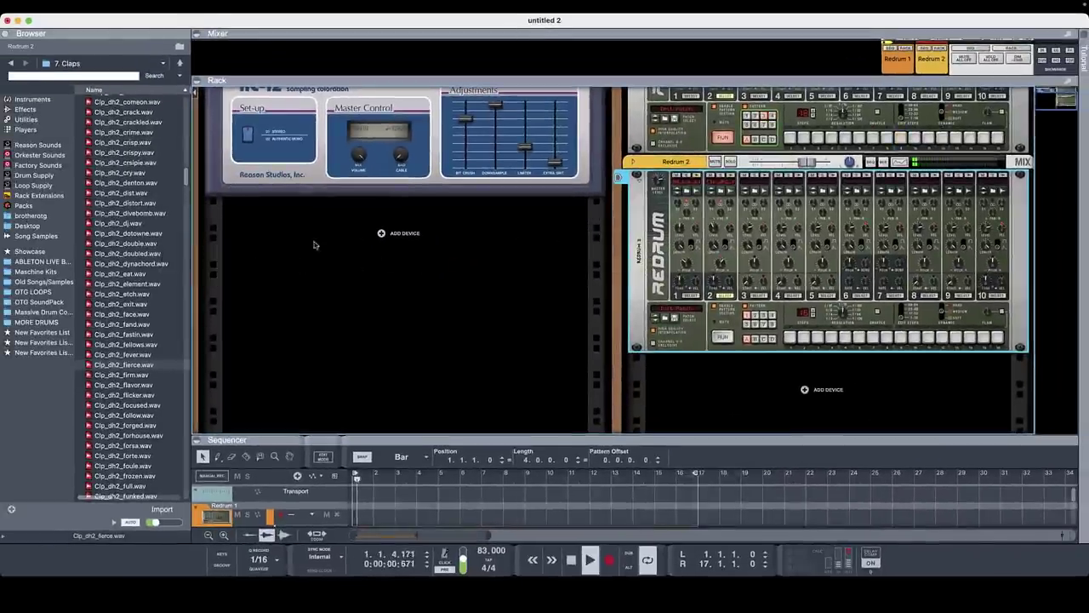
pyautogui.scroll(5, 692, 245)
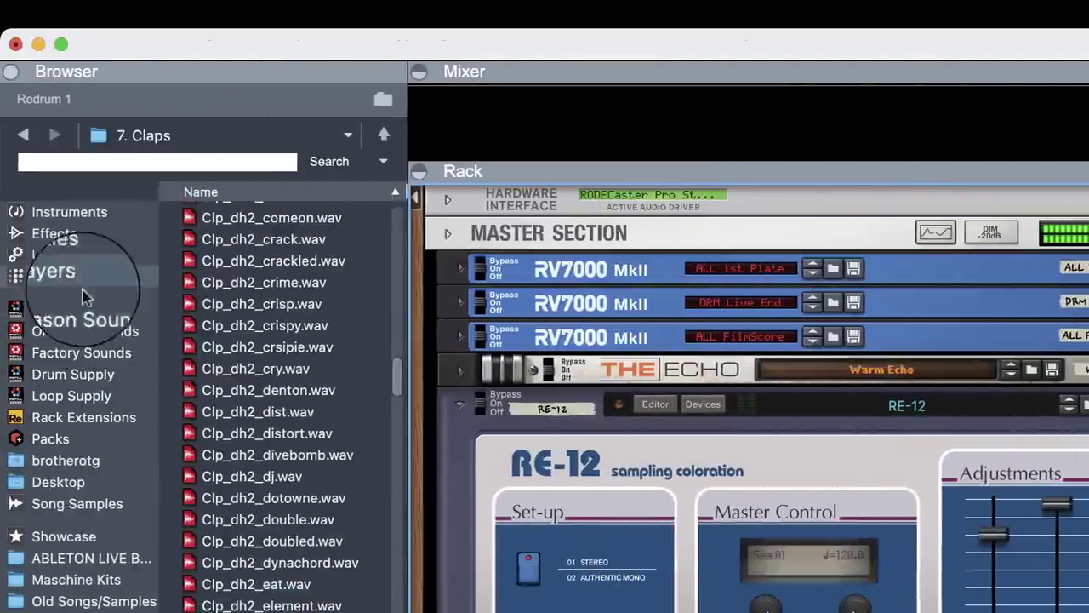
pyautogui.click(51, 235)
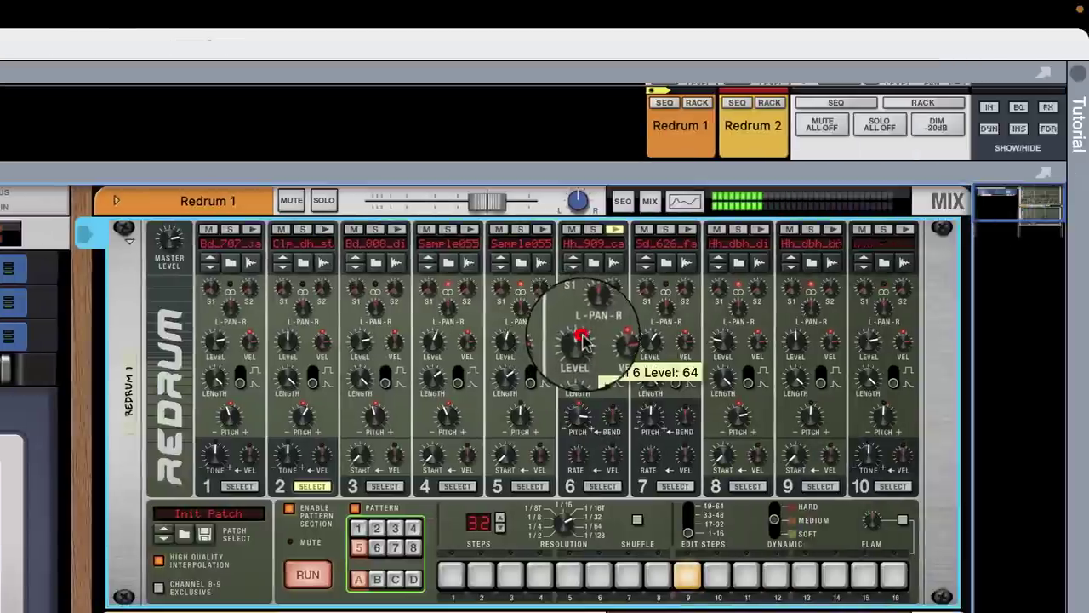
# Turn down Redrum 1's levels for drums 6, 8 and 9, with drum 9 at 32.
pyautogui.moveTo(583, 341); pyautogui.dragTo(592, 366)
pyautogui.moveTo(722, 340); pyautogui.dragTo(723, 348)
pyautogui.moveTo(797, 341); pyautogui.dragTo(803, 365)
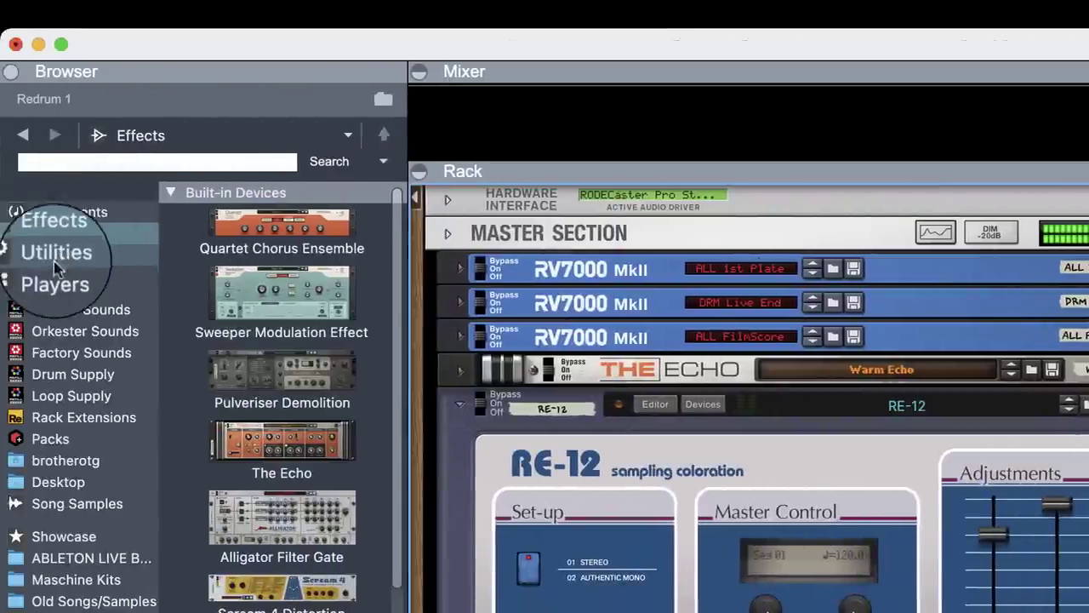
# Drop Scream 4 Distortion from the effects list into the rack, then undo the misplaced drop.
pyautogui.click(52, 254)
pyautogui.click(49, 275)
pyautogui.click(39, 238)
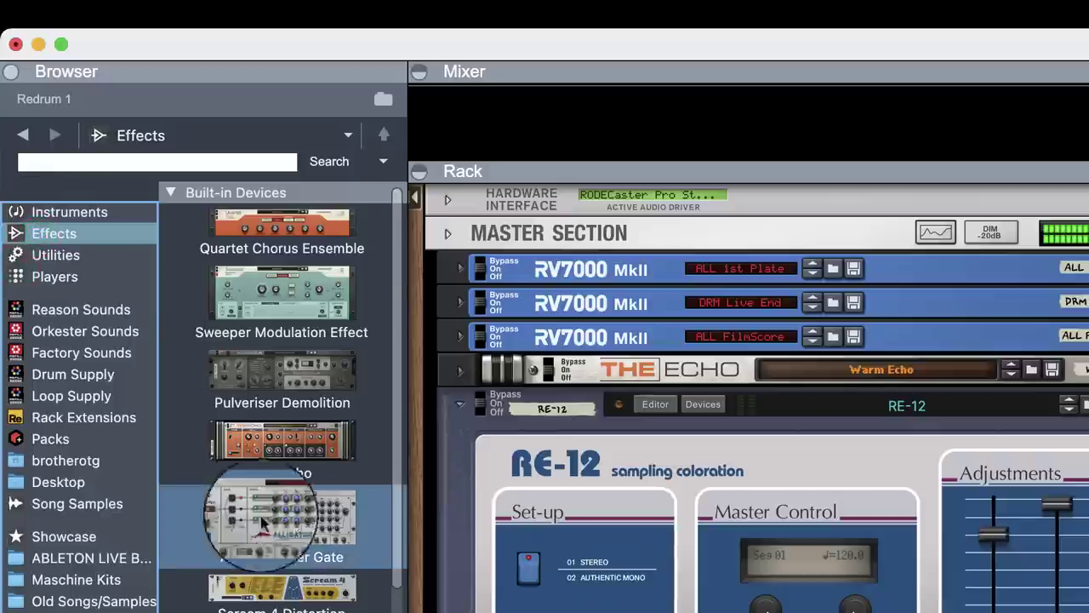
pyautogui.click(238, 446)
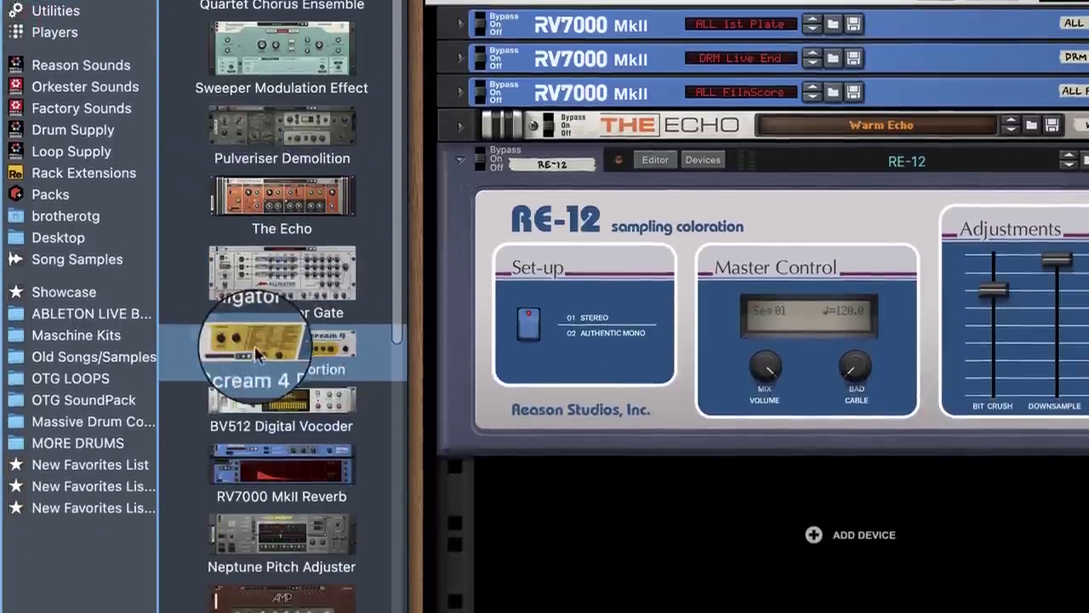
pyautogui.moveTo(276, 583); pyautogui.dragTo(826, 612)
pyautogui.moveTo(825, 367); pyautogui.dragTo(863, 408)
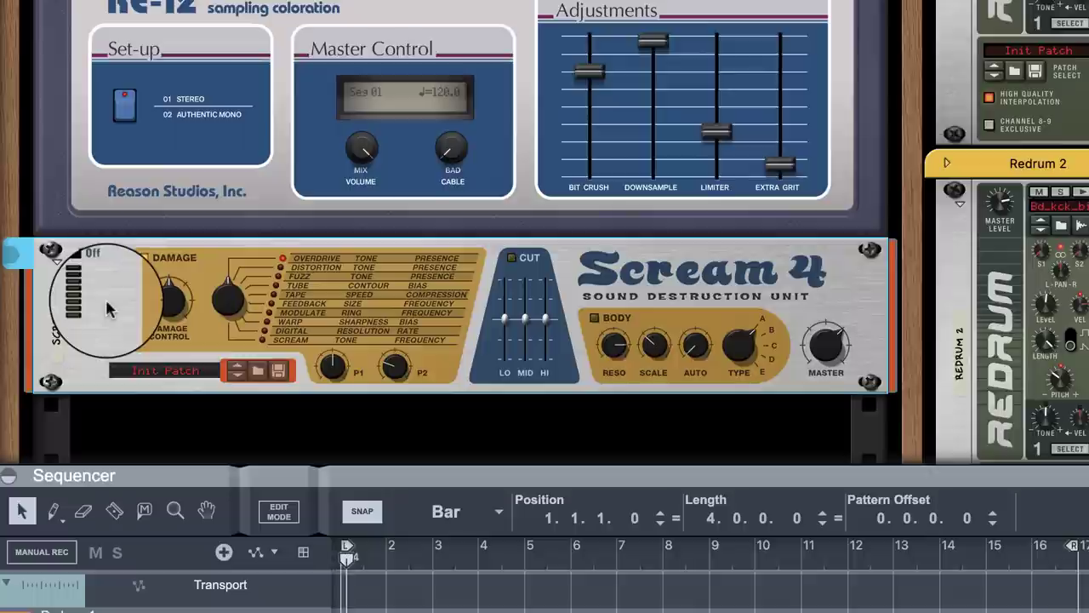
pyautogui.press('super+z')
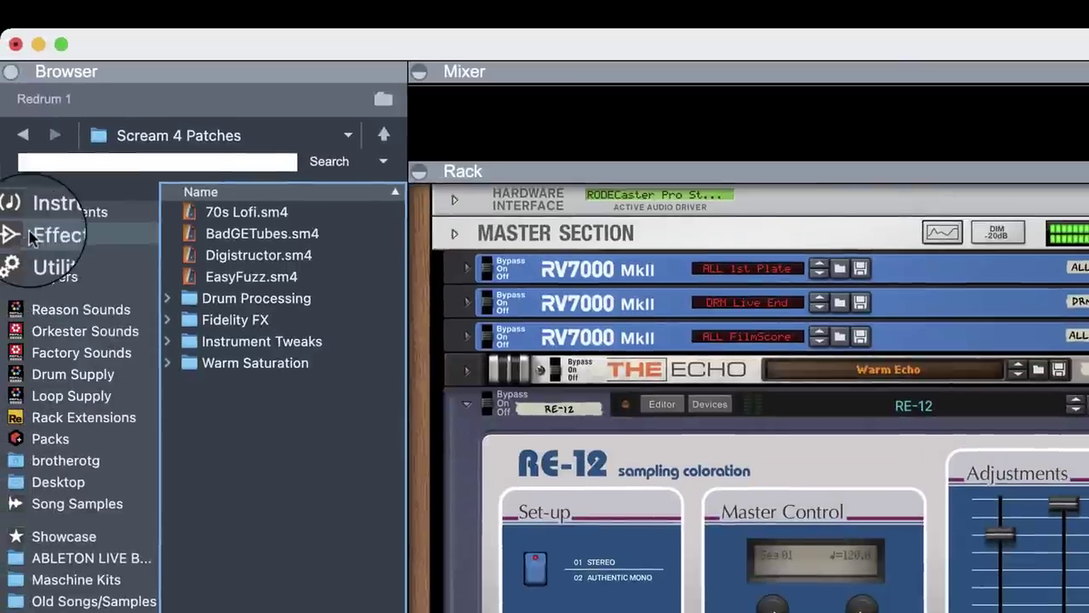
# Drag Scream 4 Distortion into the rack again, inserting it directly below the RE-12.
pyautogui.click(38, 232)
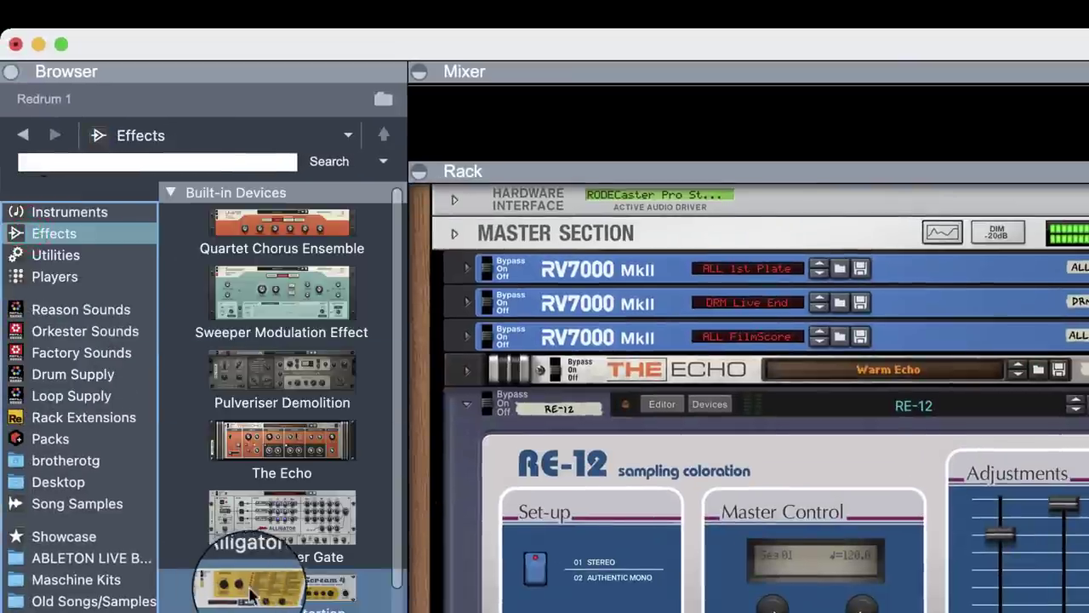
pyautogui.moveTo(243, 584)
pyautogui.mouseDown()
pyautogui.moveTo(267, 612)
pyautogui.moveTo(316, 597)
pyautogui.moveTo(834, 612)
pyautogui.mouseUp()
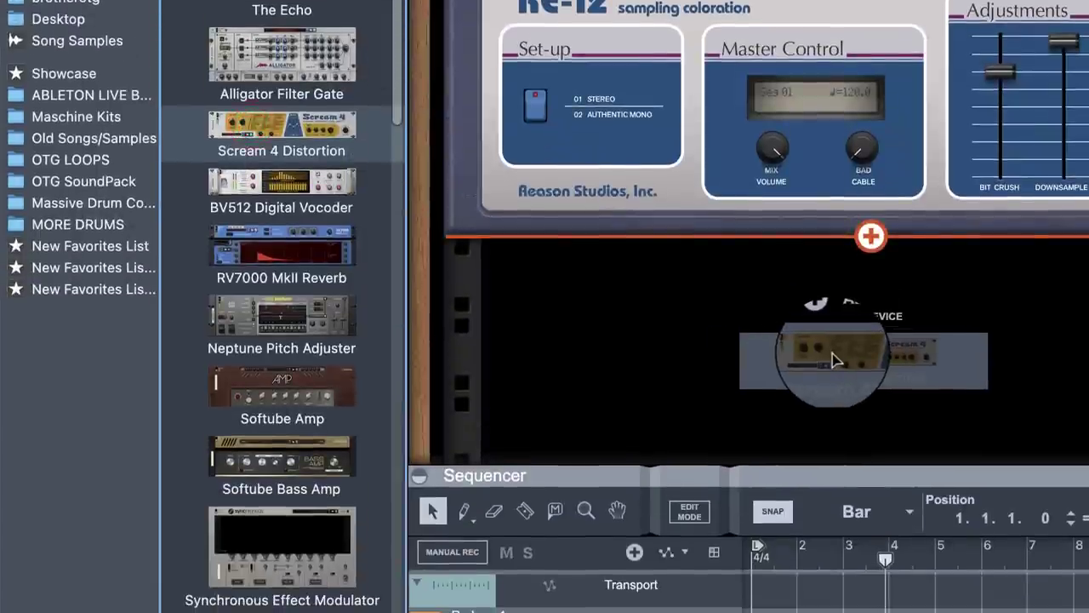
pyautogui.moveTo(834, 360); pyautogui.dragTo(262, 136)
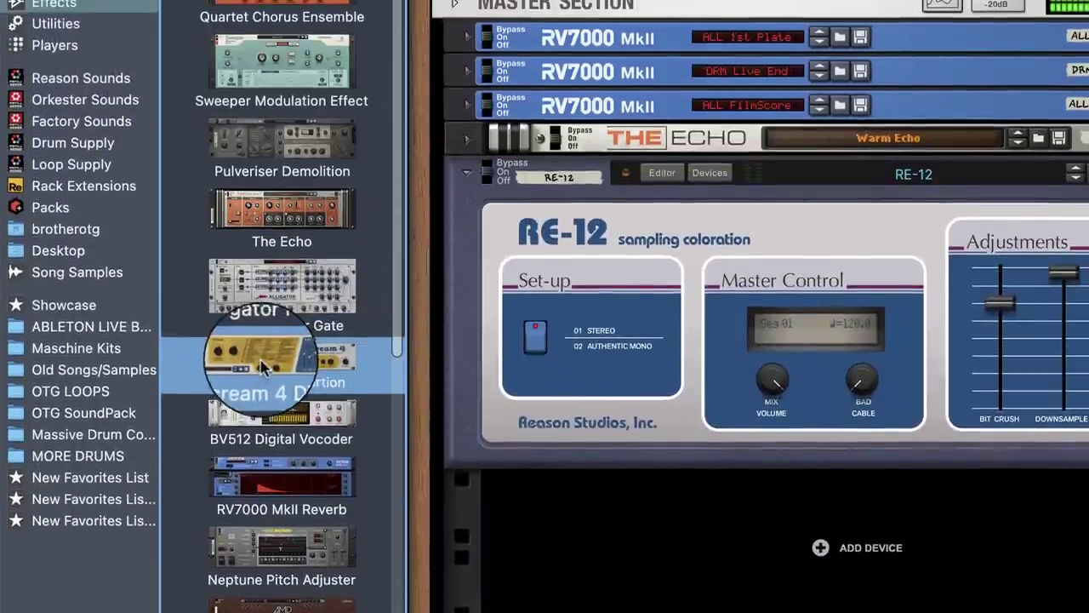
pyautogui.moveTo(262, 365); pyautogui.dragTo(840, 568)
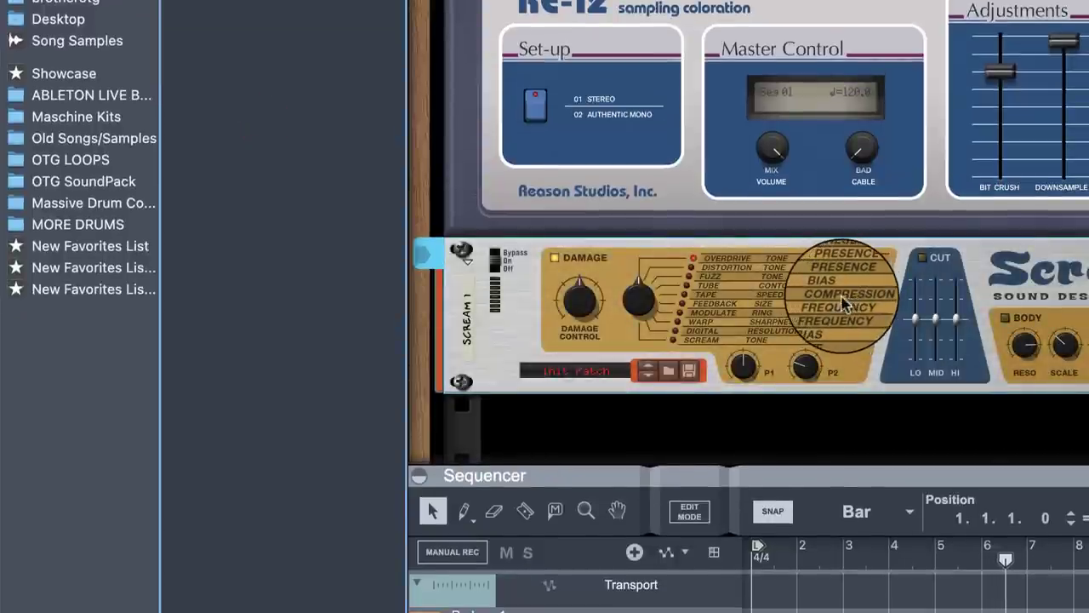
# Cable Redrum 1's send outputs into Scream 4 and route Scream 4's output to a new mix channel.
pyautogui.press('Tab')
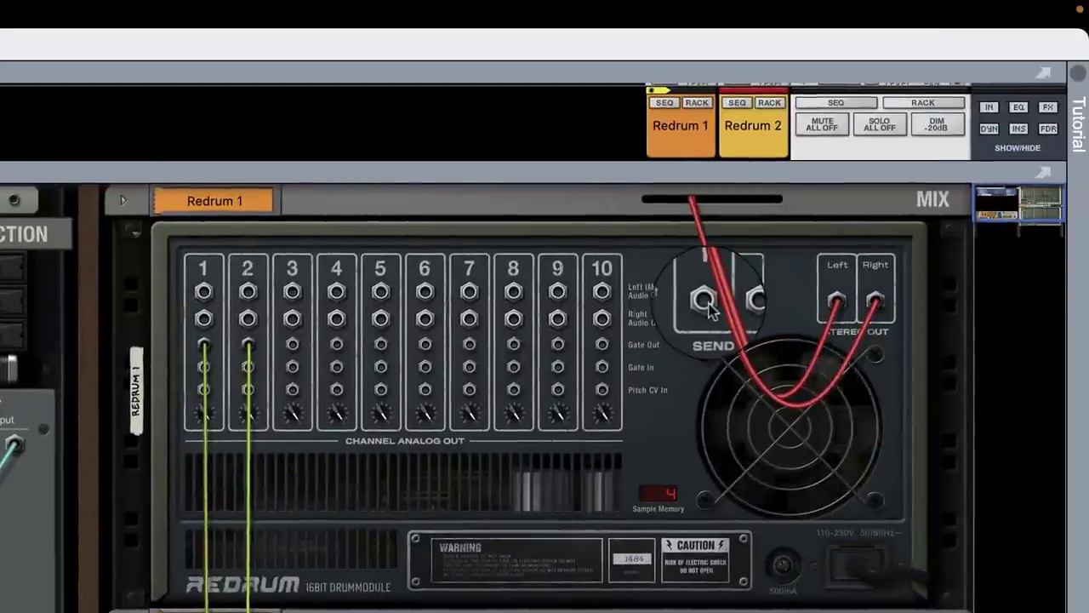
pyautogui.moveTo(706, 302); pyautogui.dragTo(672, 357)
pyautogui.moveTo(742, 300); pyautogui.dragTo(562, 611)
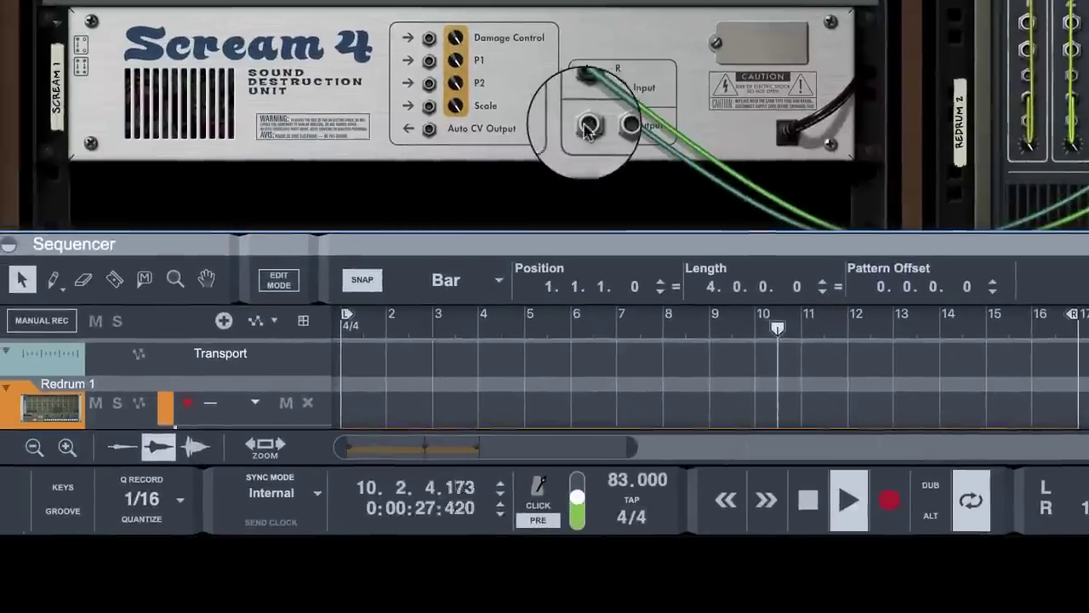
pyautogui.click(591, 128)
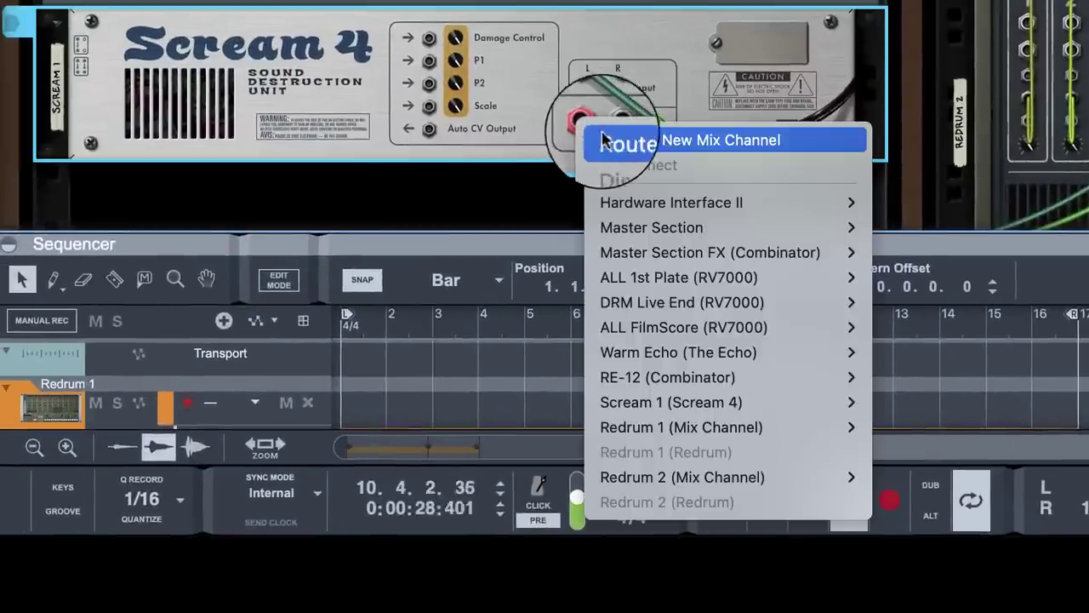
pyautogui.click(616, 141)
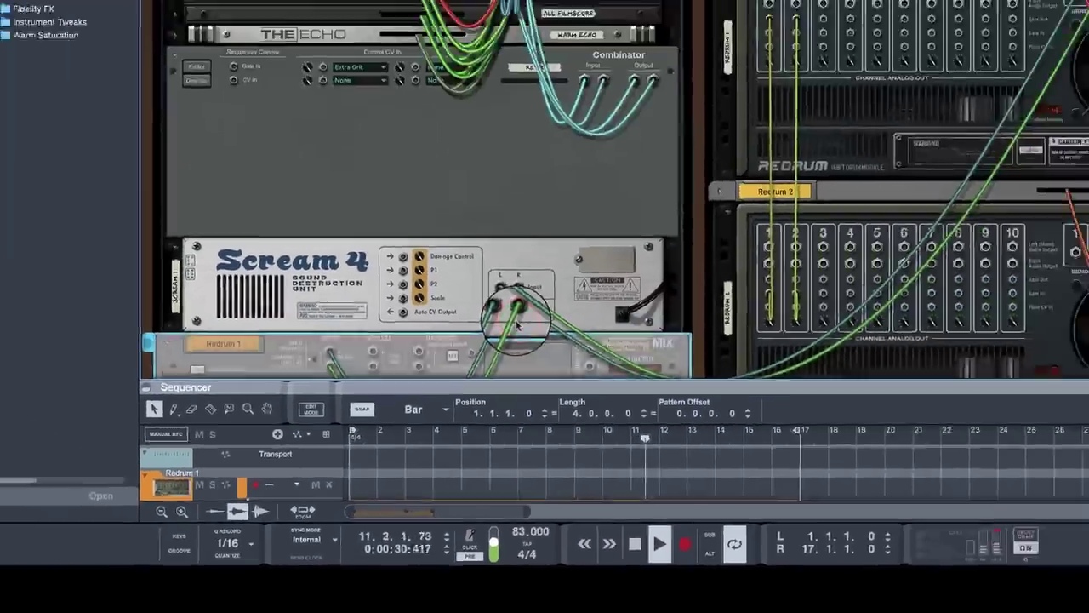
# On the front panel, raise Redrum 1 drum 3's Send 1 amount to 99.
pyautogui.press('Tab')
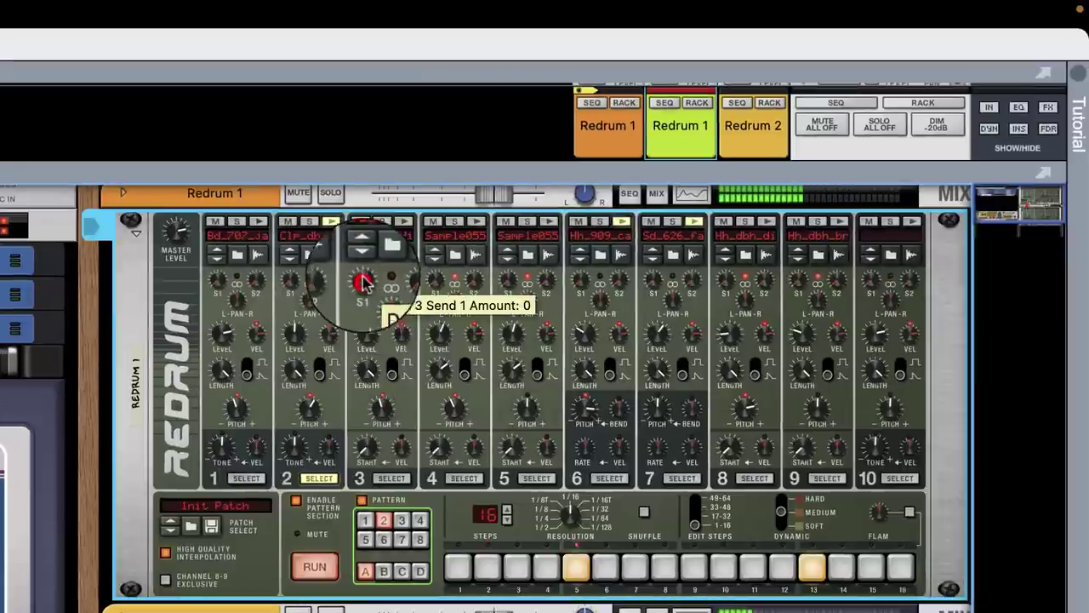
pyautogui.moveTo(362, 282); pyautogui.dragTo(364, 223)
pyautogui.scroll(-2, 528, 397)
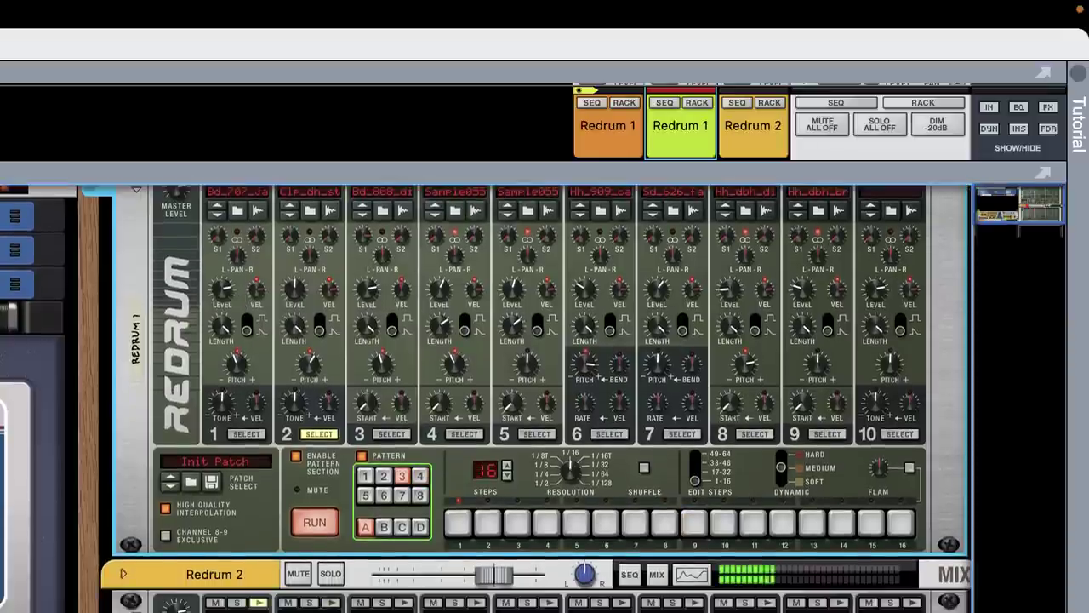
# On the rack's back, disconnect the cable from one of Scream 4's jacks.
pyautogui.press('Tab')
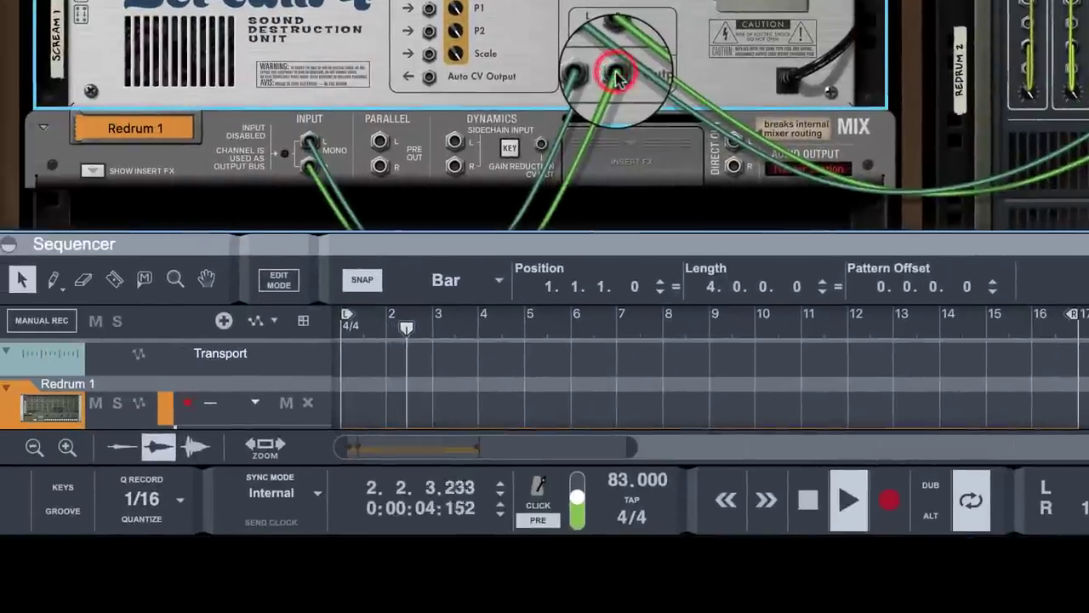
pyautogui.rightClick(616, 80)
pyautogui.click(659, 147)
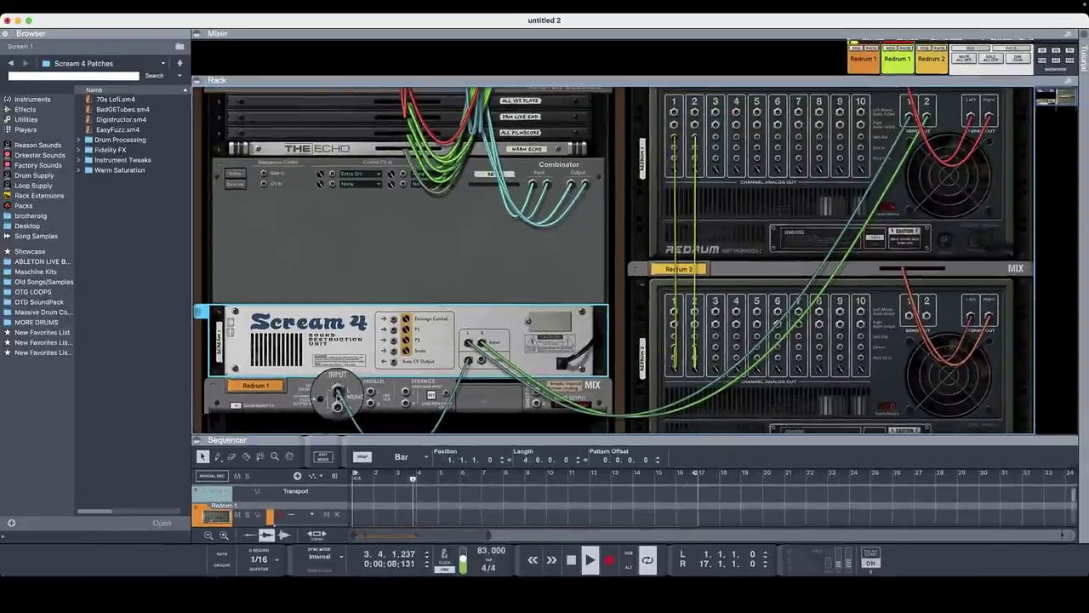
# Set Scream 4 to Distortion with more Damage Control, lift Cut Lo and Mid to 15, and lower drum 3's level.
pyautogui.press('Tab')
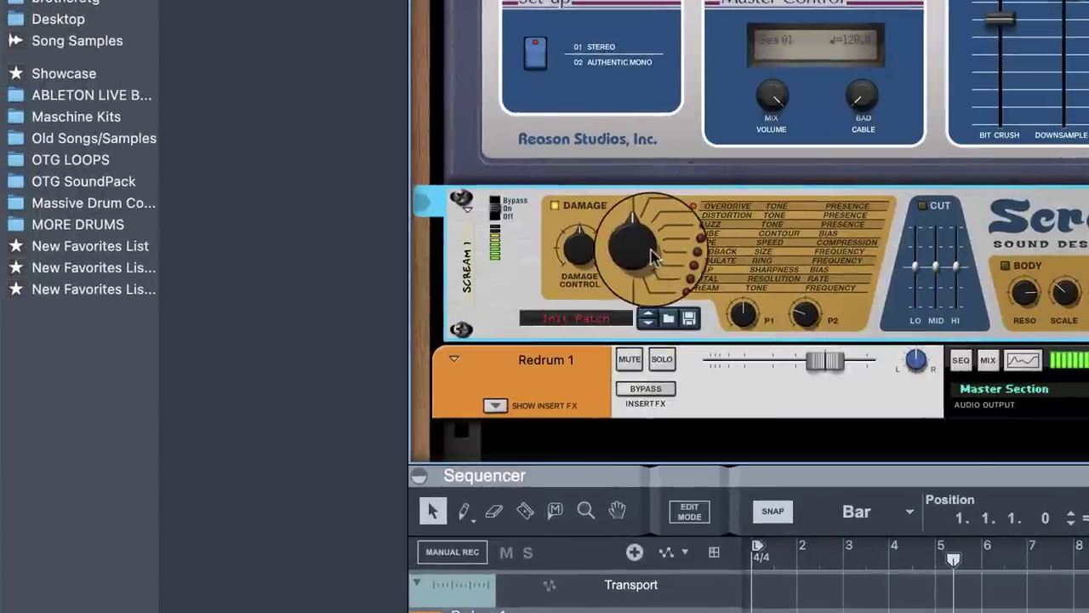
pyautogui.click(304, 336)
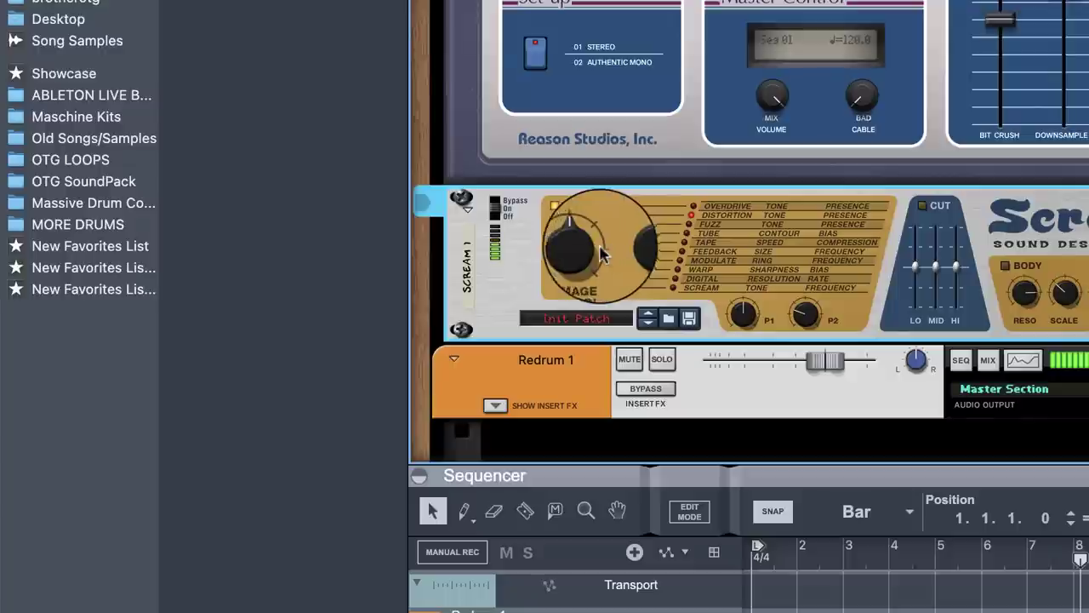
pyautogui.click(581, 255)
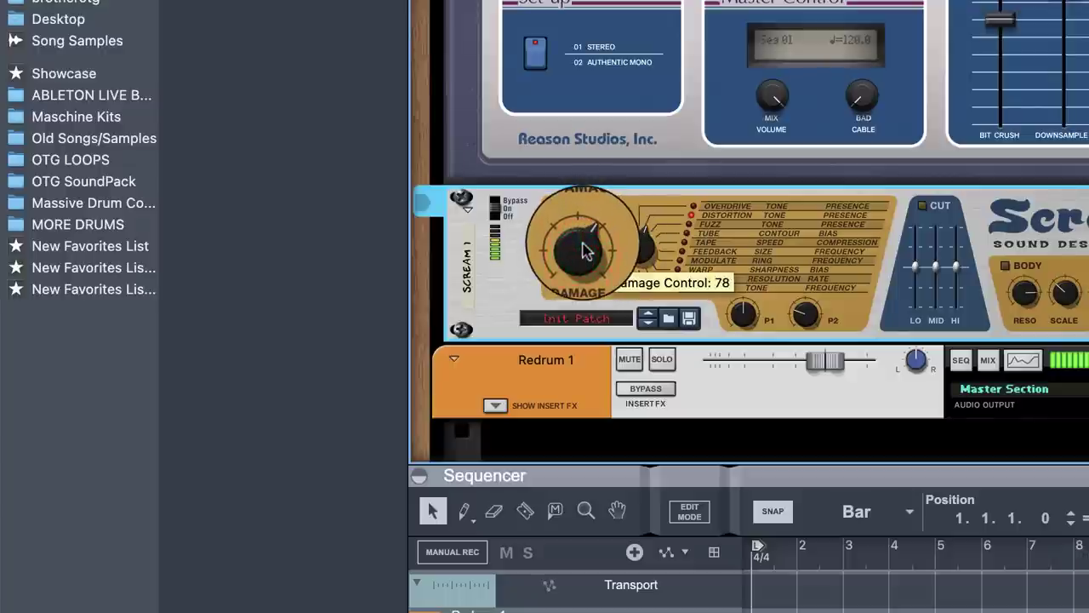
pyautogui.moveTo(589, 255); pyautogui.dragTo(568, 250)
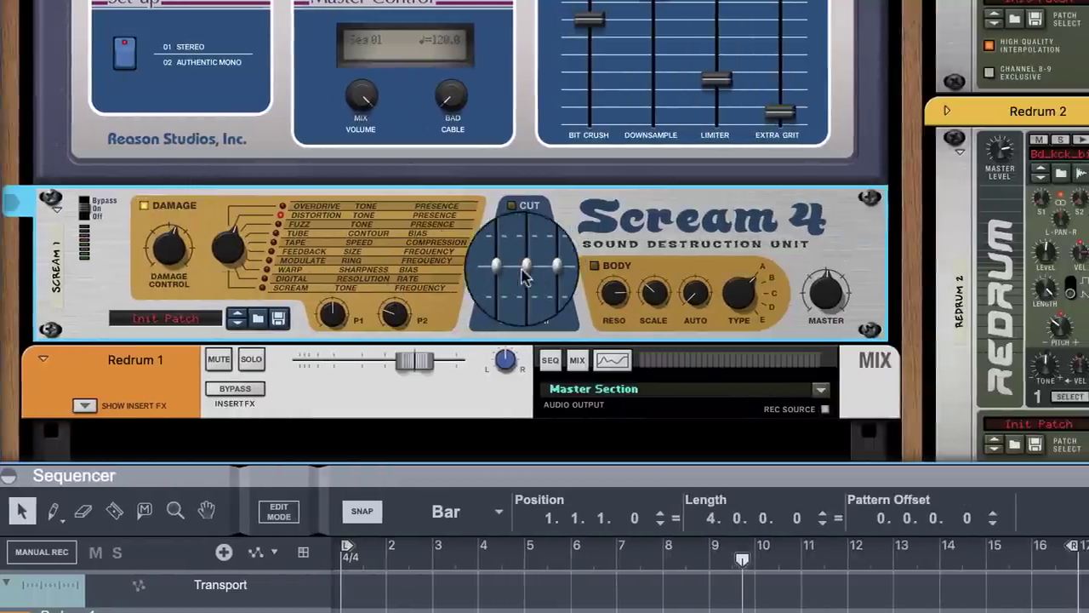
pyautogui.click(918, 268)
pyautogui.moveTo(506, 271); pyautogui.dragTo(505, 257)
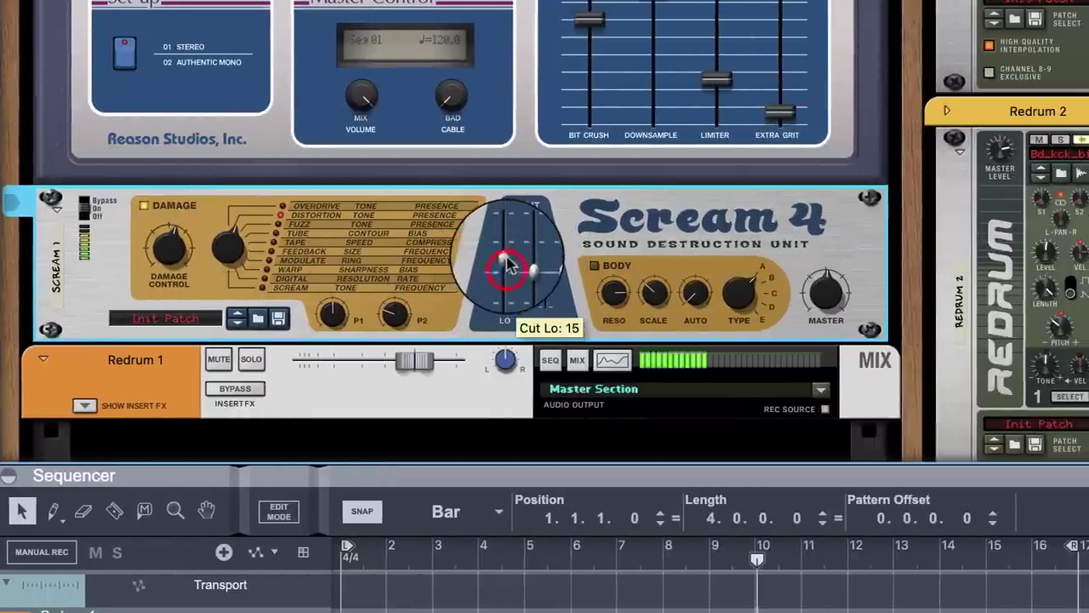
pyautogui.click(548, 270)
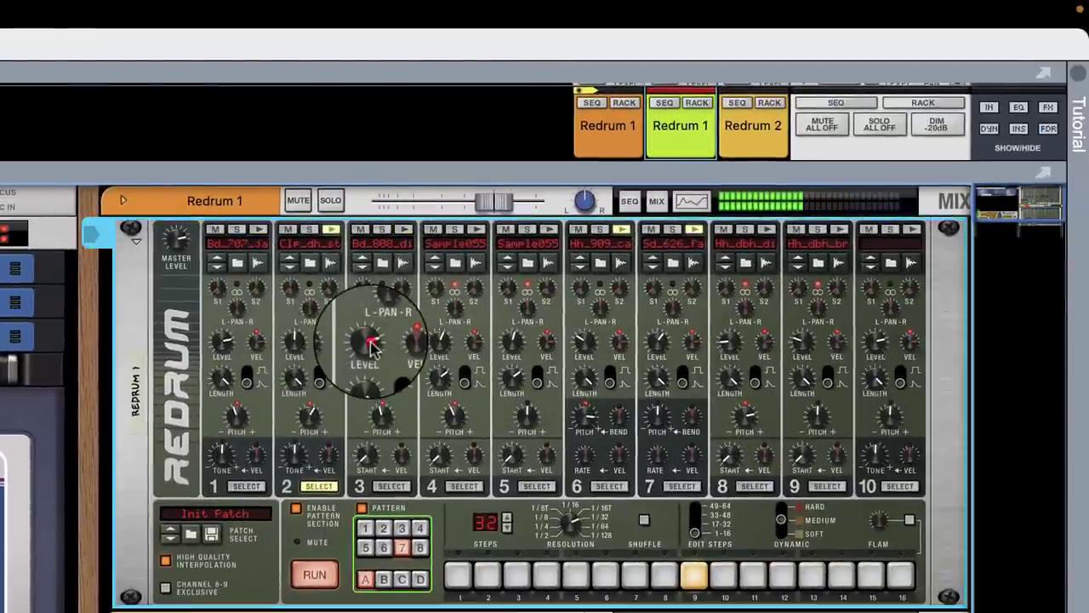
pyautogui.moveTo(369, 343); pyautogui.dragTo(371, 357)
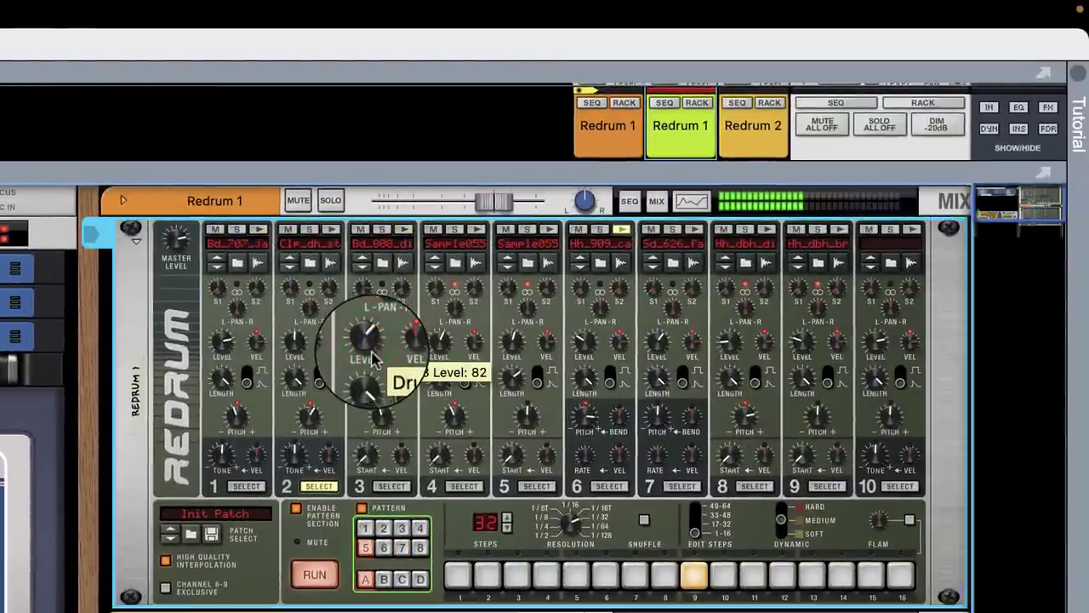
pyautogui.scroll(-3, 544, 400)
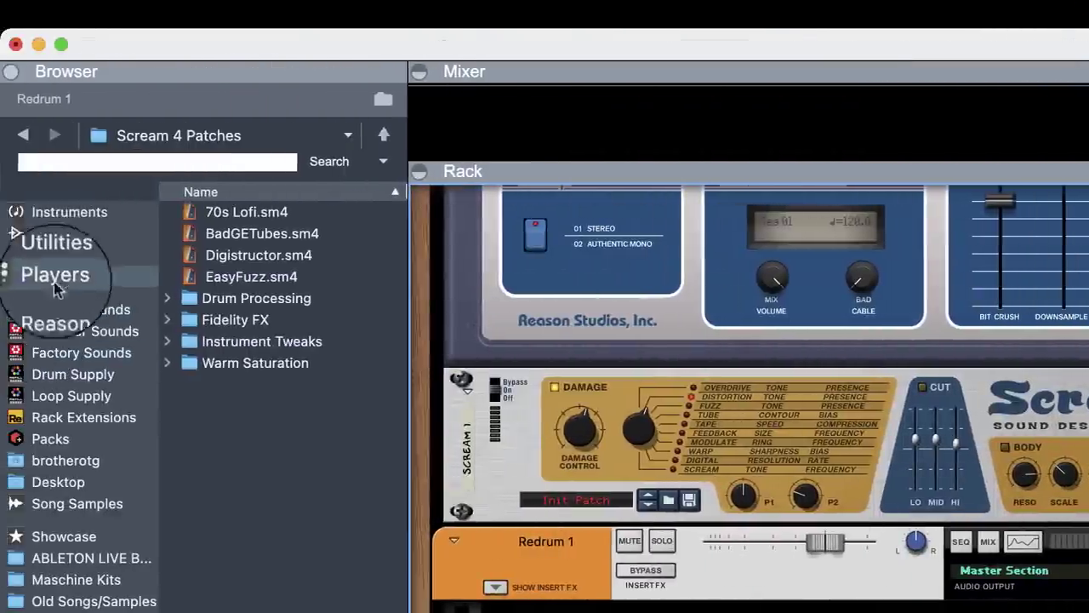
# Drag RV7000 MkII Reverb from the Effects list into the rack beneath Redrum 1's mix channel.
pyautogui.click(47, 237)
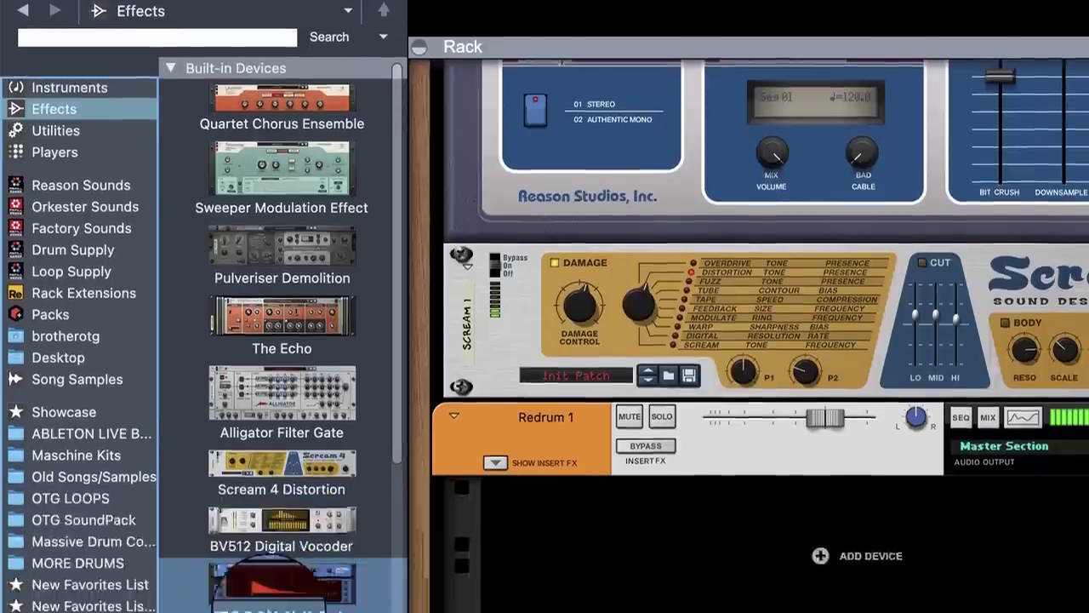
pyautogui.moveTo(244, 270); pyautogui.dragTo(847, 287)
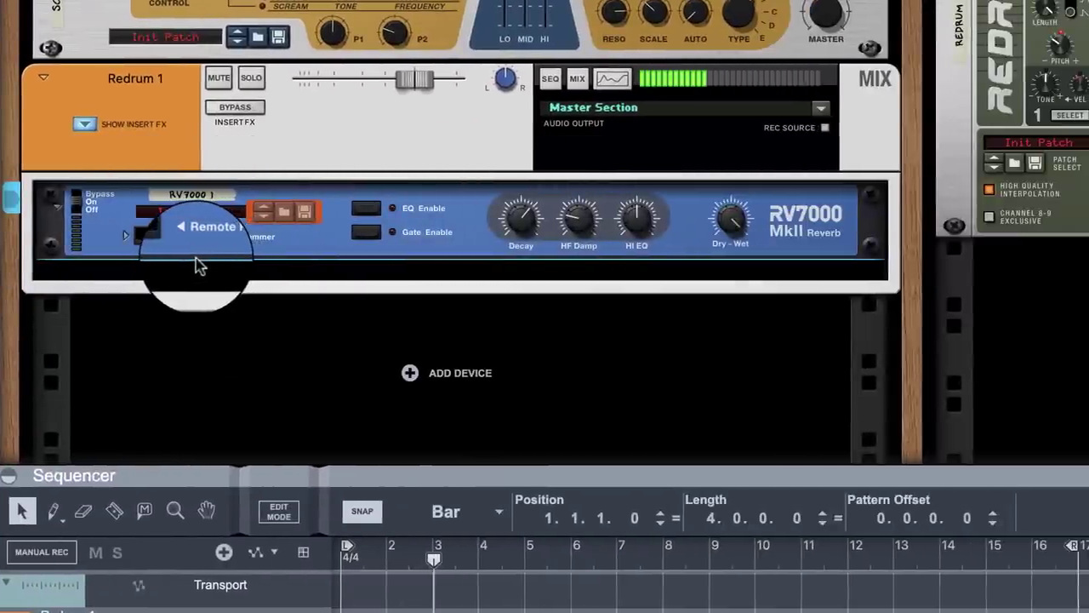
# On the back of the rack, disconnect the RV7000 reverb's cable from Redrum 1's mix channel input.
pyautogui.press('Tab')
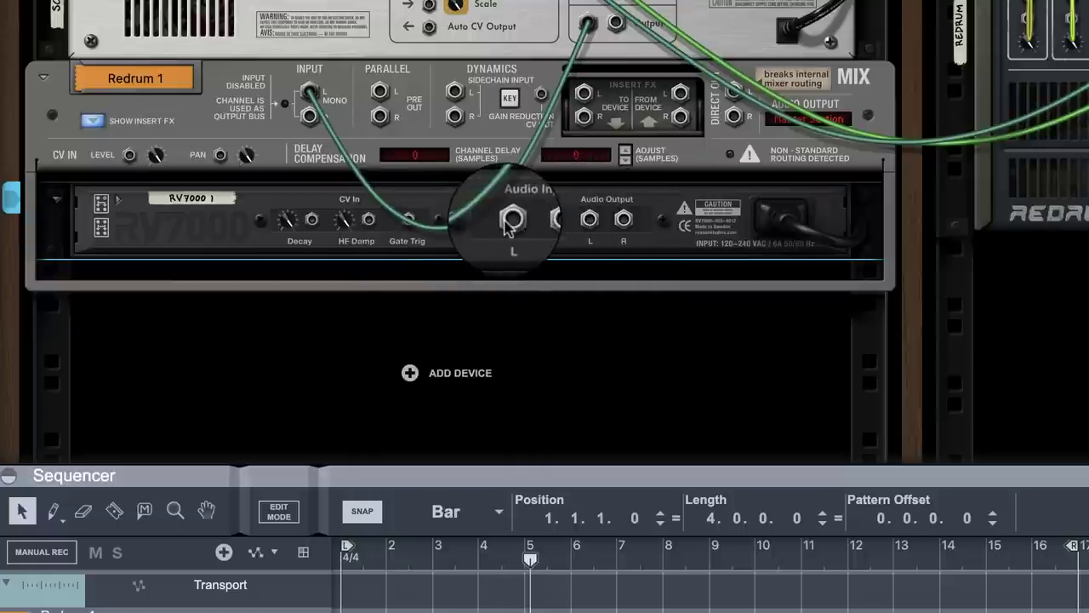
pyautogui.moveTo(590, 218); pyautogui.dragTo(321, 127)
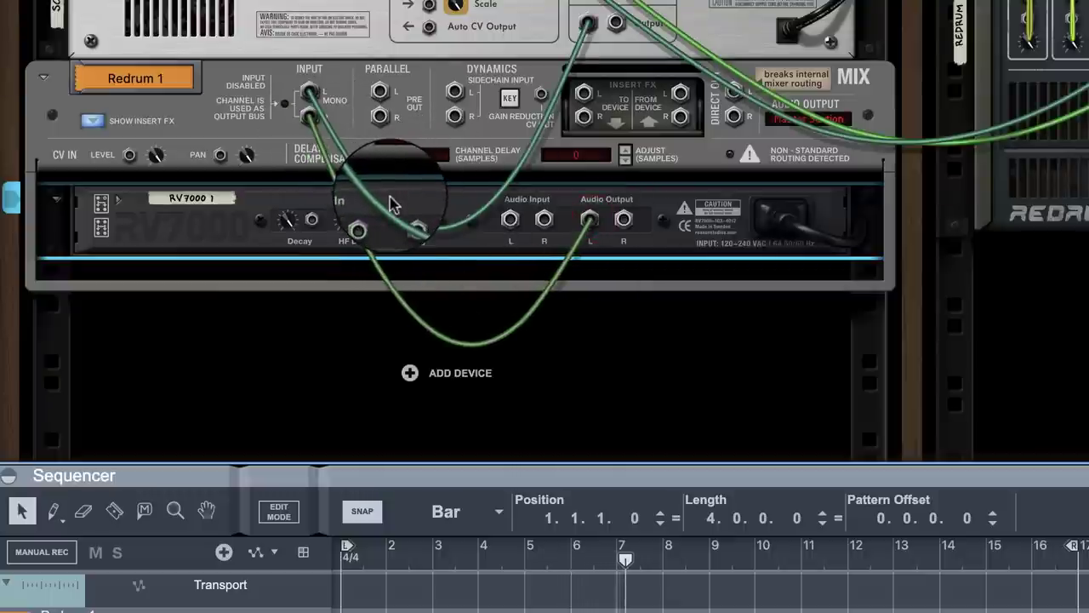
pyautogui.press('Tab')
pyautogui.press('Tab')
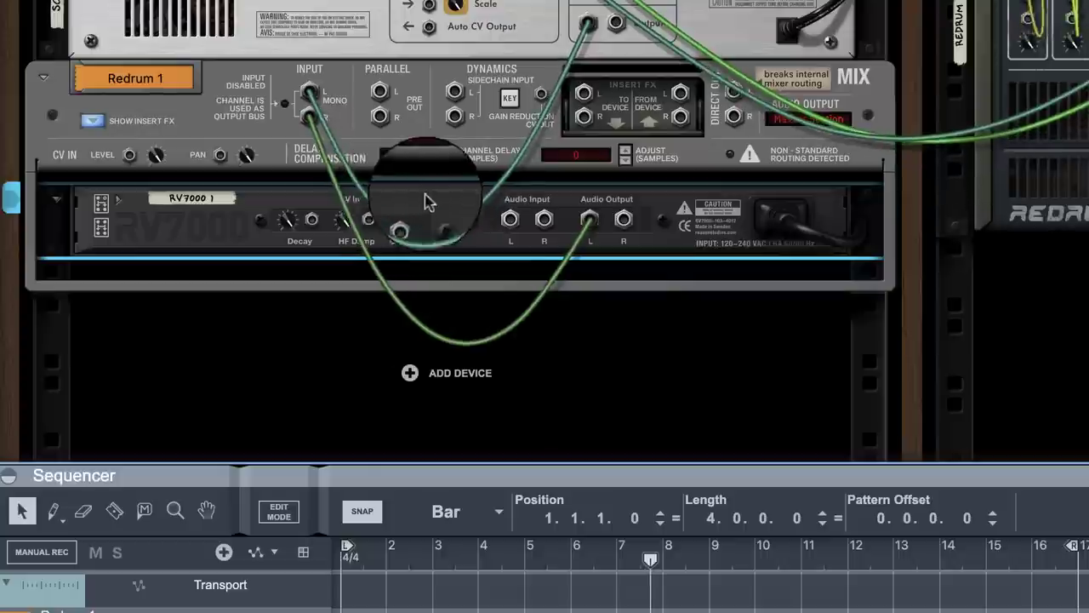
pyautogui.rightClick(314, 123)
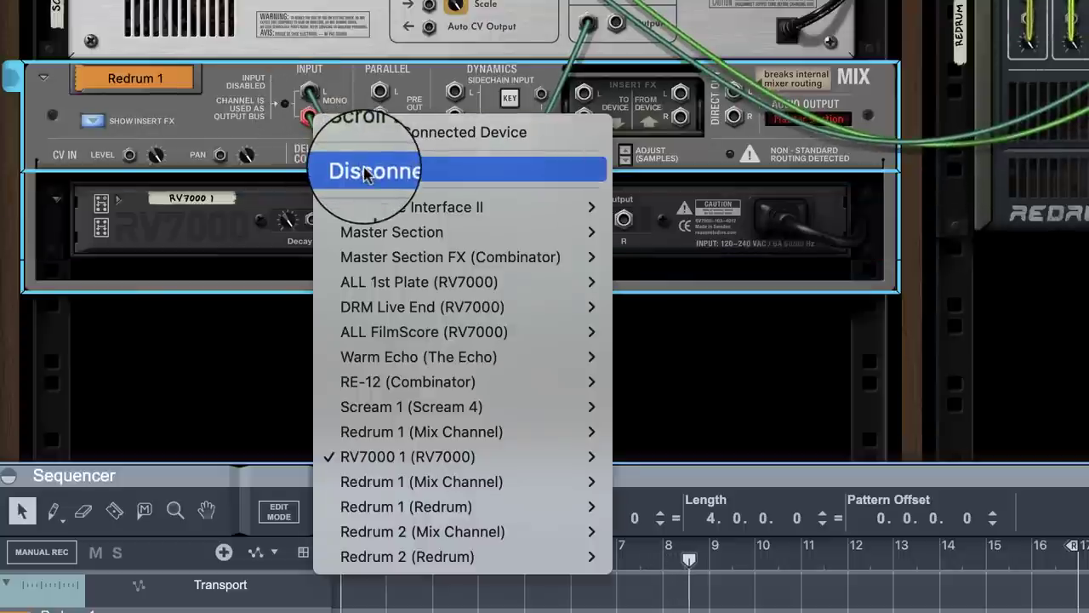
pyautogui.click(364, 173)
pyautogui.rightClick(223, 231)
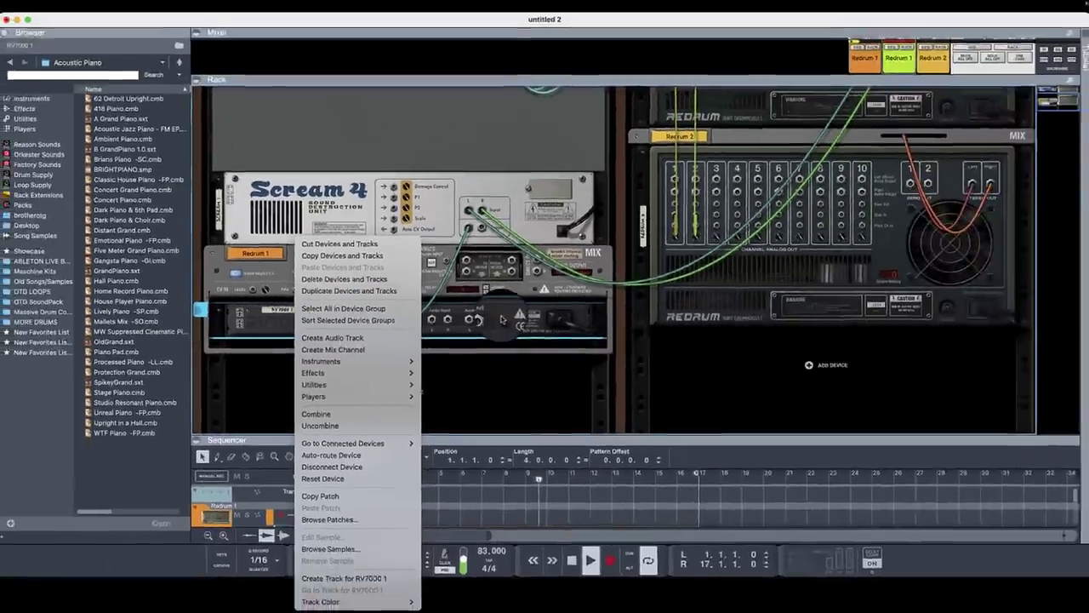
pyautogui.click(659, 211)
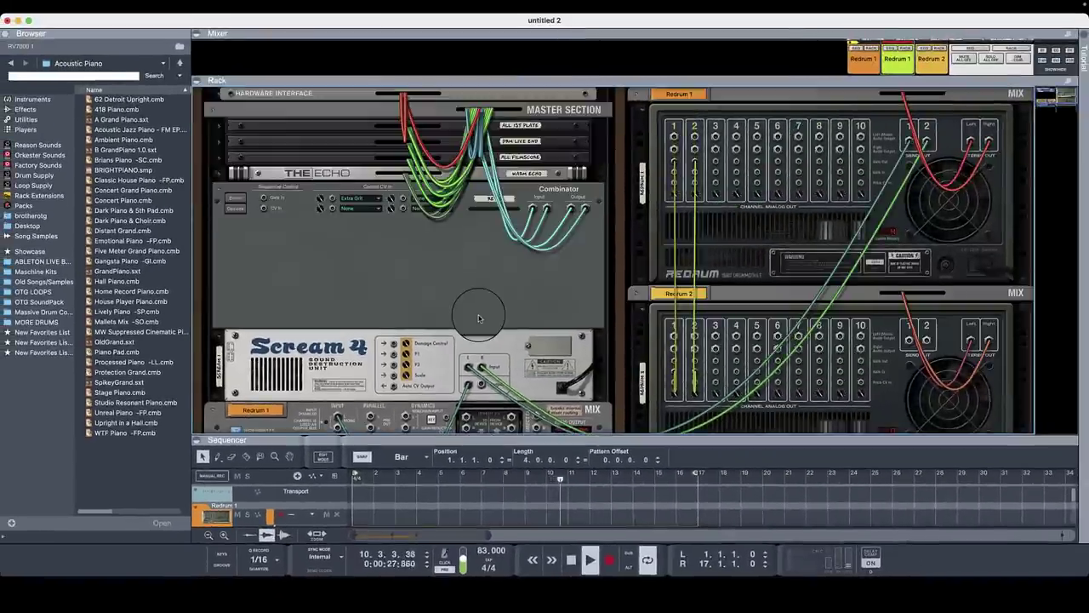
# Patch a cable from Redrum 1's Send Out 2 into the RV7000's audio input.
pyautogui.scroll(-1, 478, 318)
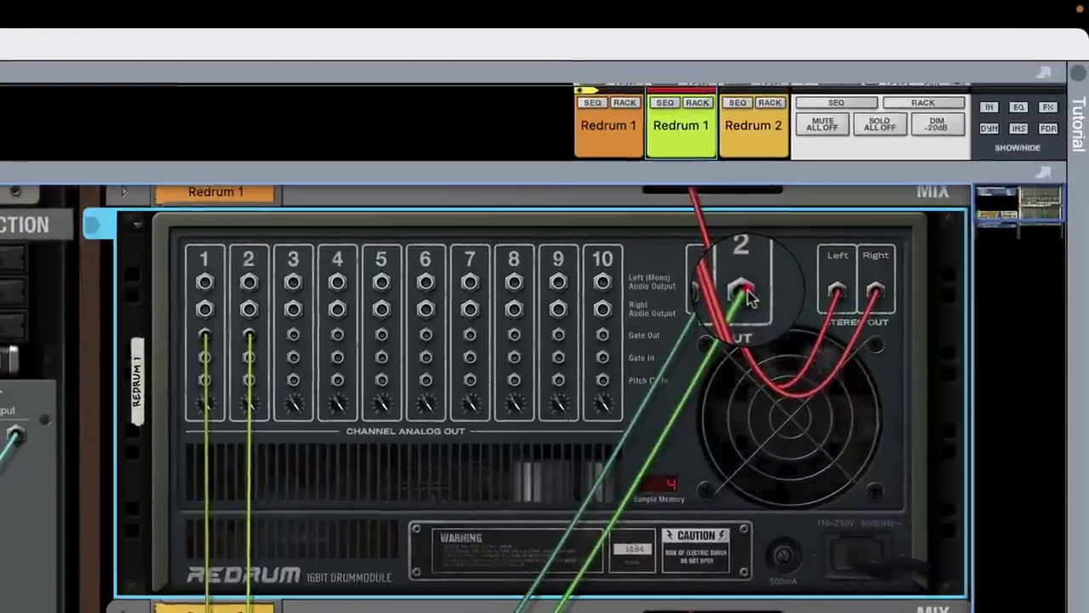
pyautogui.moveTo(926, 134); pyautogui.dragTo(927, 157)
pyautogui.moveTo(741, 265); pyautogui.dragTo(743, 218)
pyautogui.rightClick(742, 220)
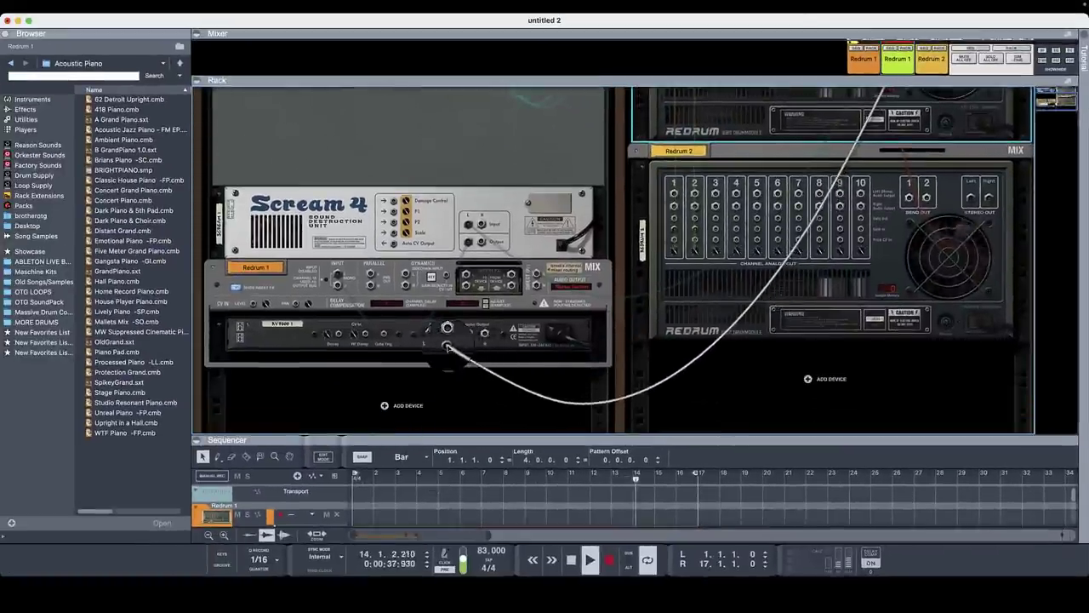
pyautogui.moveTo(433, 337); pyautogui.dragTo(434, 337)
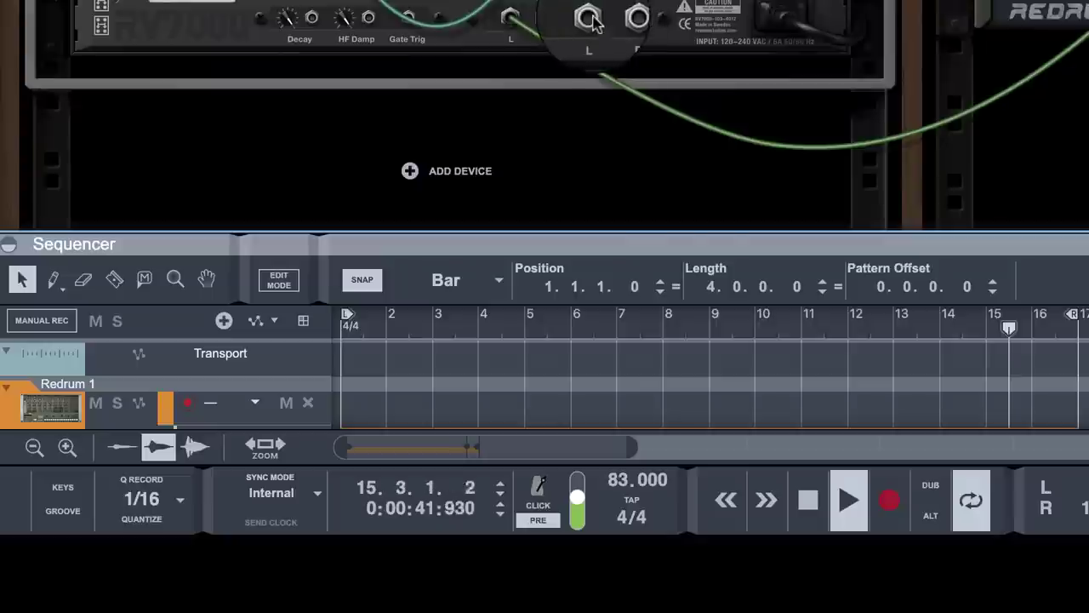
# Route the RV7000's output to a new mix channel and disconnect the leftover upper jack cable.
pyautogui.rightClick(469, 333)
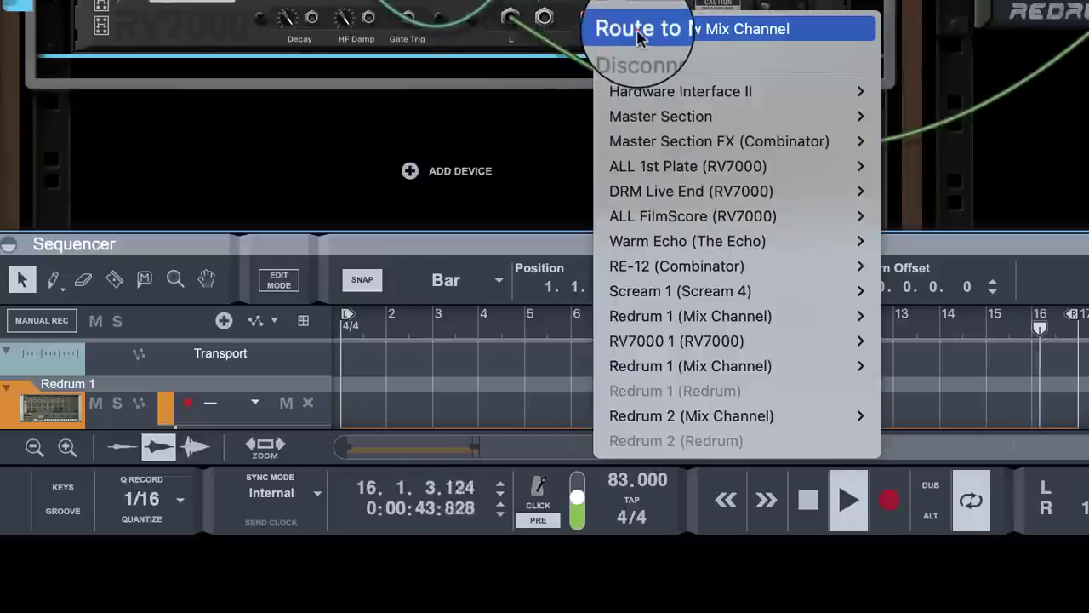
pyautogui.click(629, 29)
pyautogui.rightClick(625, 19)
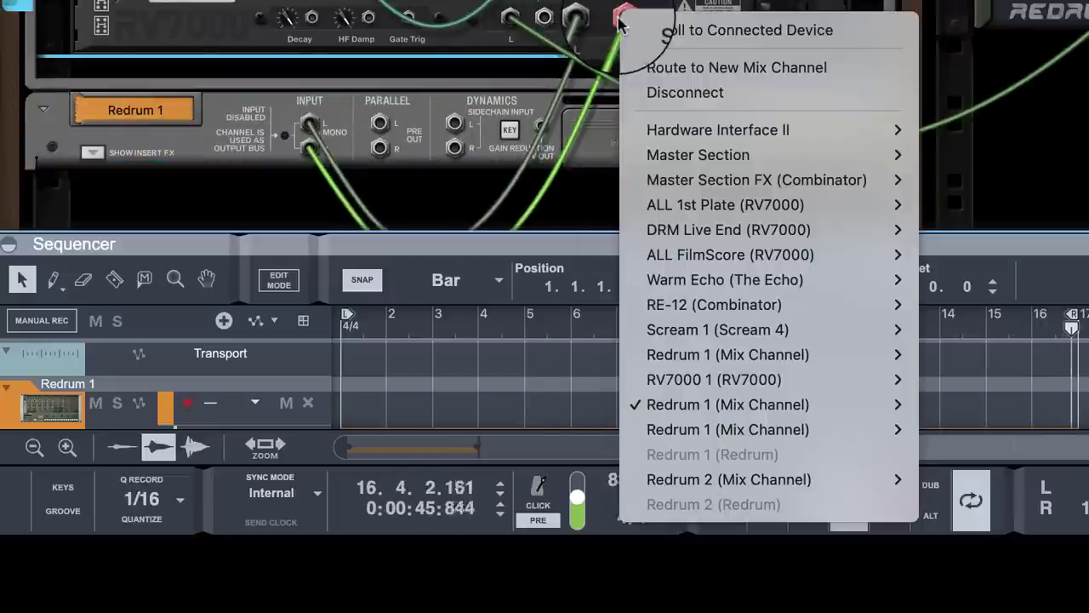
pyautogui.click(690, 94)
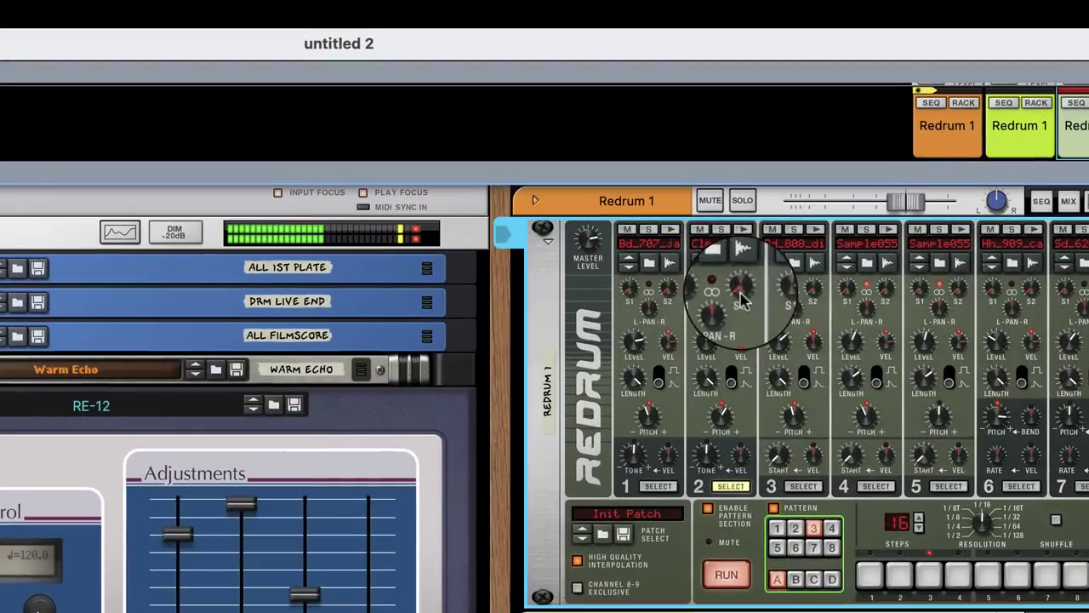
# Raise Redrum 1 drum 2's S2 send knob and lower the RV7000 Dry/Wet to 64.
pyautogui.moveTo(732, 134)
pyautogui.moveTo(741, 285); pyautogui.dragTo(743, 266)
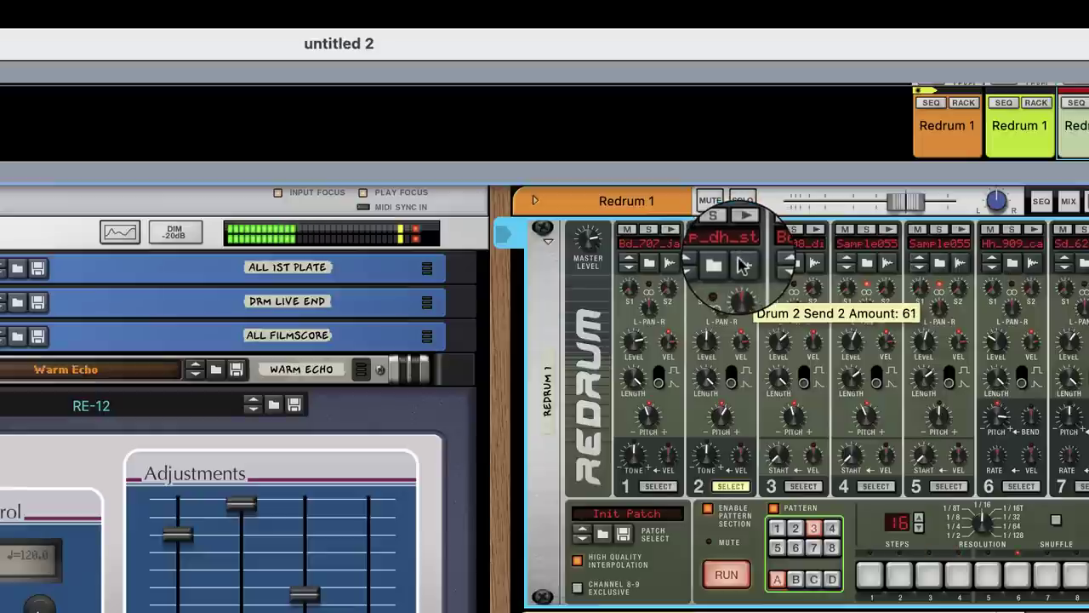
pyautogui.moveTo(742, 265); pyautogui.dragTo(738, 267)
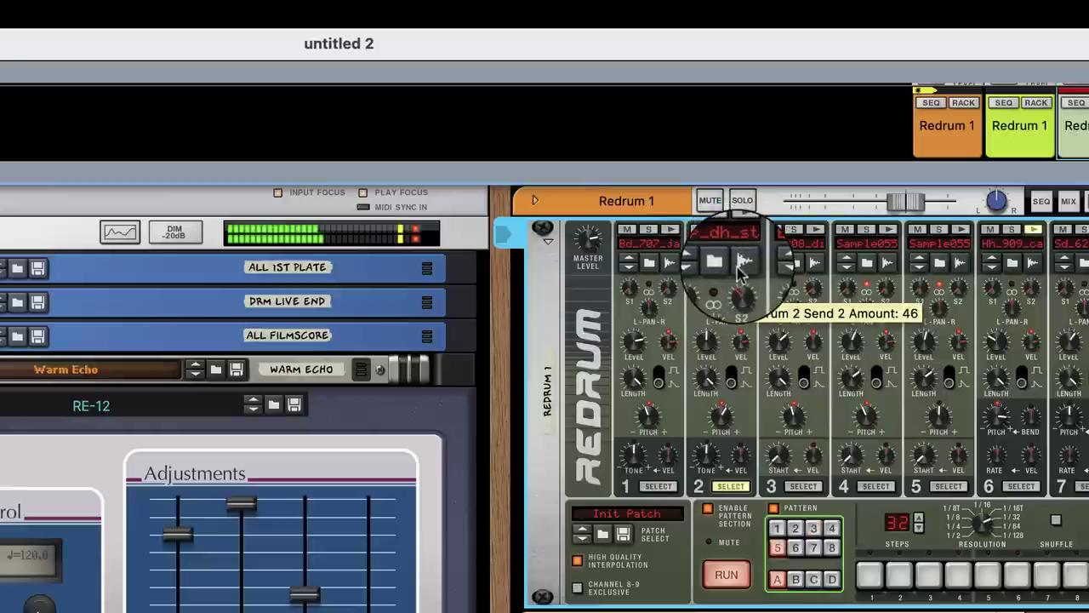
pyautogui.scroll(-10, 496, 554)
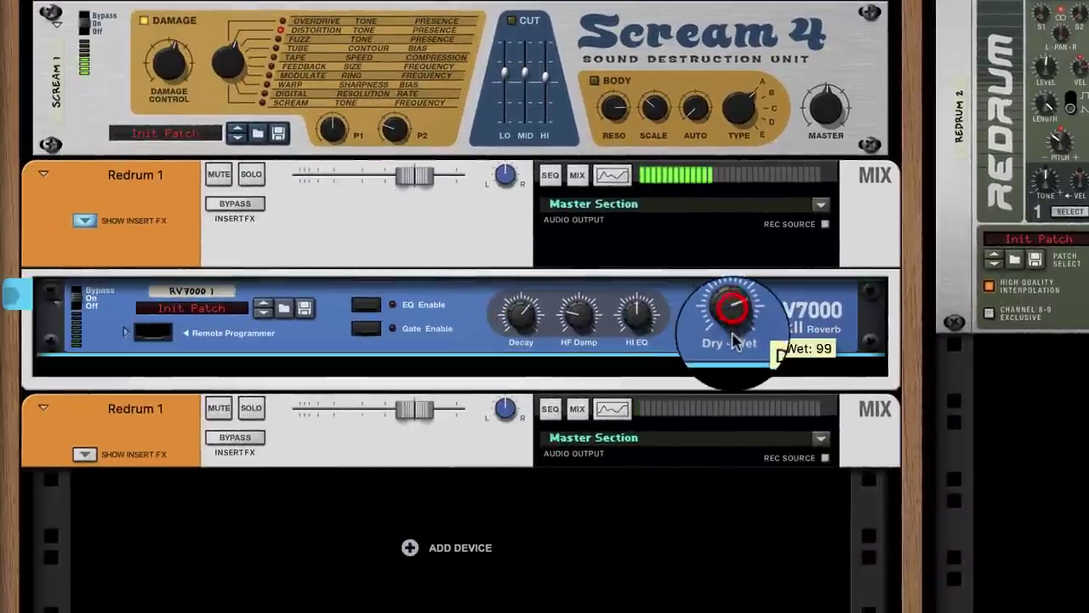
pyautogui.moveTo(734, 339); pyautogui.dragTo(740, 364)
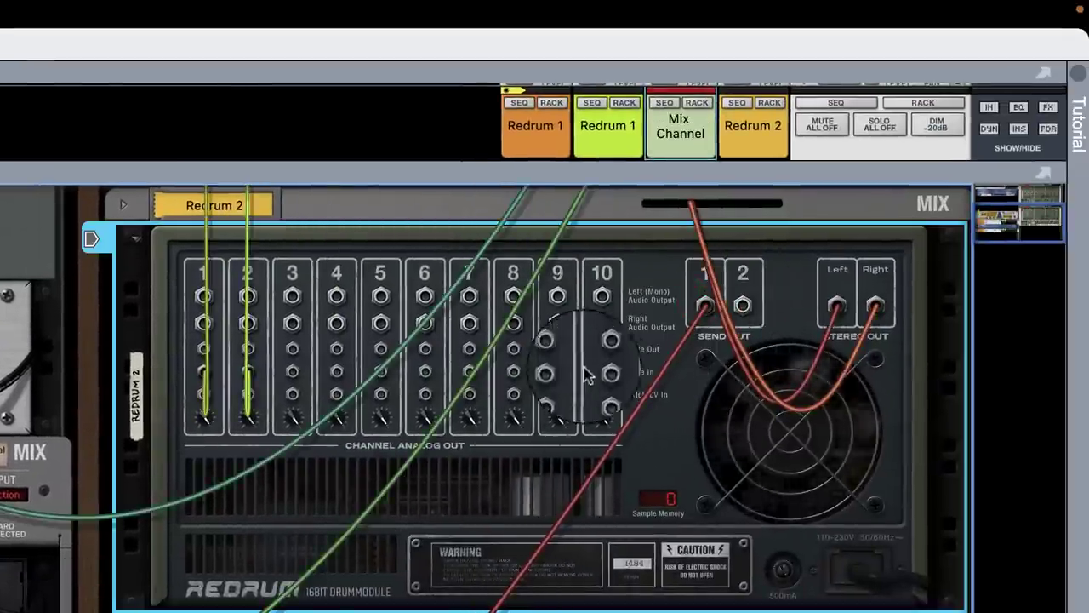
# On the front panels, set Redrum 2 drum 2's S1 knob to 38 and RV7000 Dry/Wet to 72.
pyautogui.press('Tab')
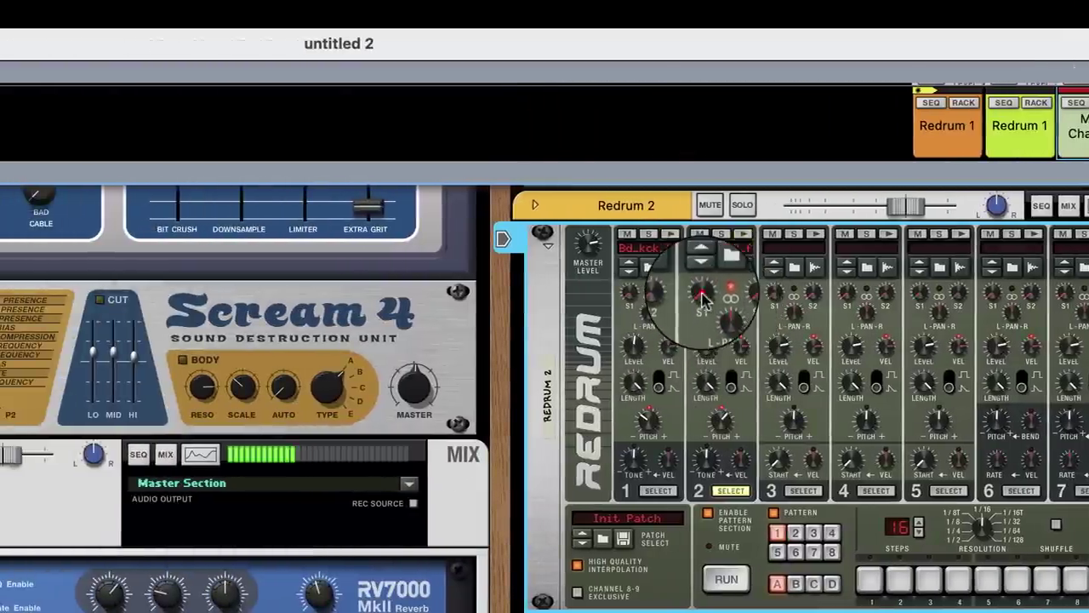
pyautogui.moveTo(702, 295); pyautogui.dragTo(706, 262)
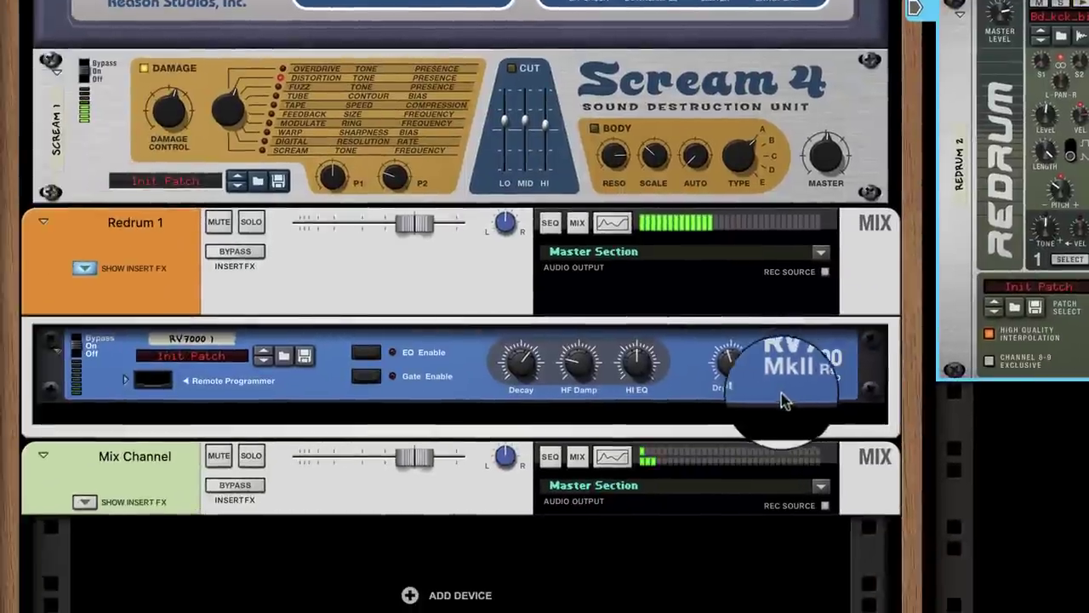
pyautogui.moveTo(728, 374)
pyautogui.mouseDown()
pyautogui.moveTo(742, 364)
pyautogui.moveTo(737, 391)
pyautogui.mouseUp()
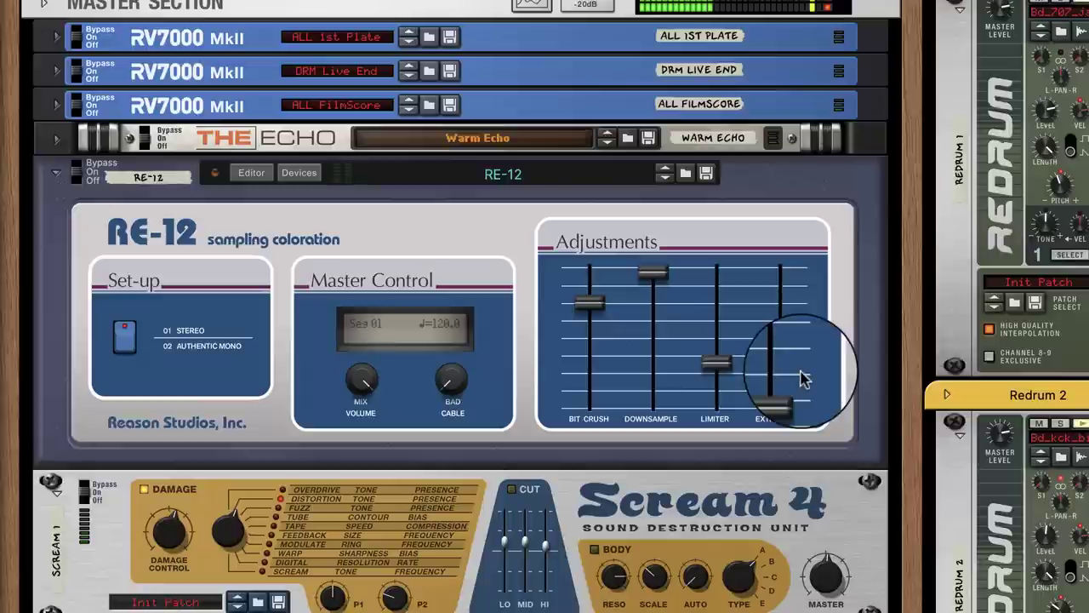
# Adjust Redrum 2 channel 2's S1 knob to 63, then scroll through the rack devices.
pyautogui.scroll(-1, 800, 379)
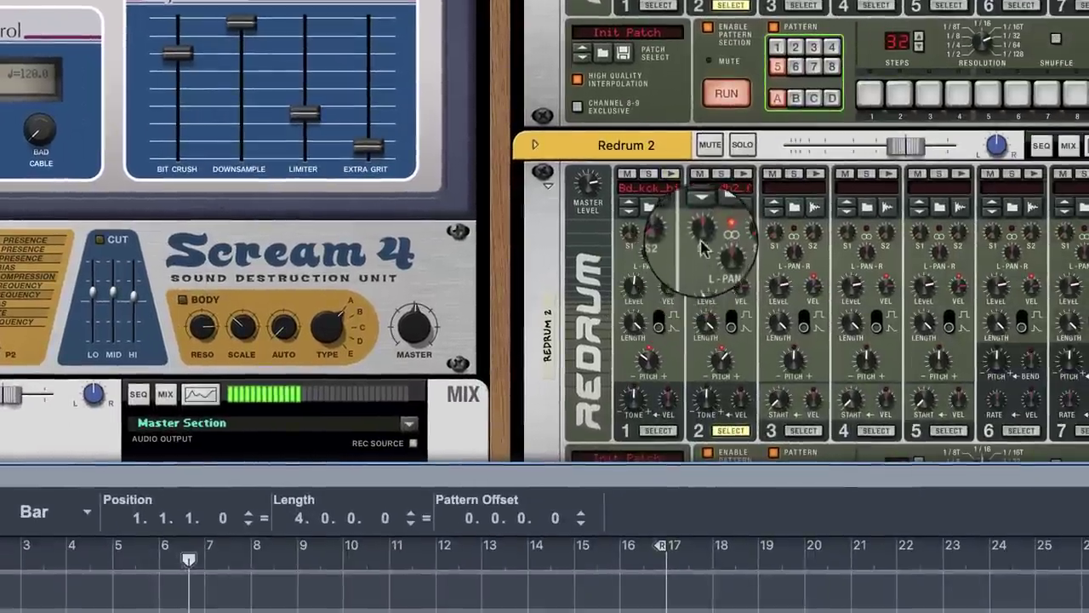
pyautogui.click(705, 241)
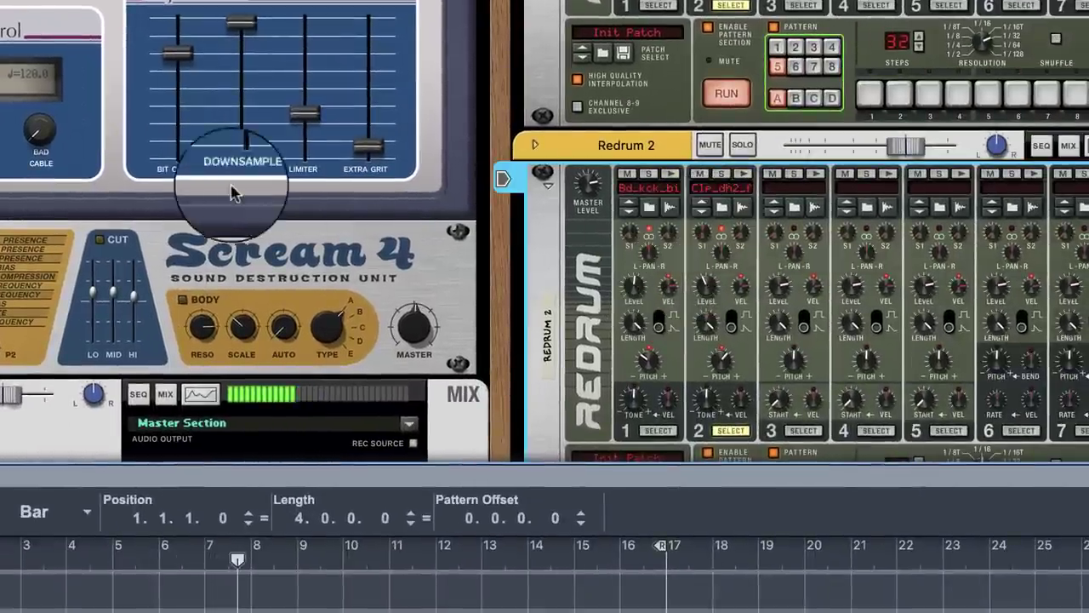
pyautogui.scroll(1, 121, 176)
pyautogui.scroll(-5, 123, 178)
pyautogui.scroll(1, 123, 193)
pyautogui.scroll(5, 124, 193)
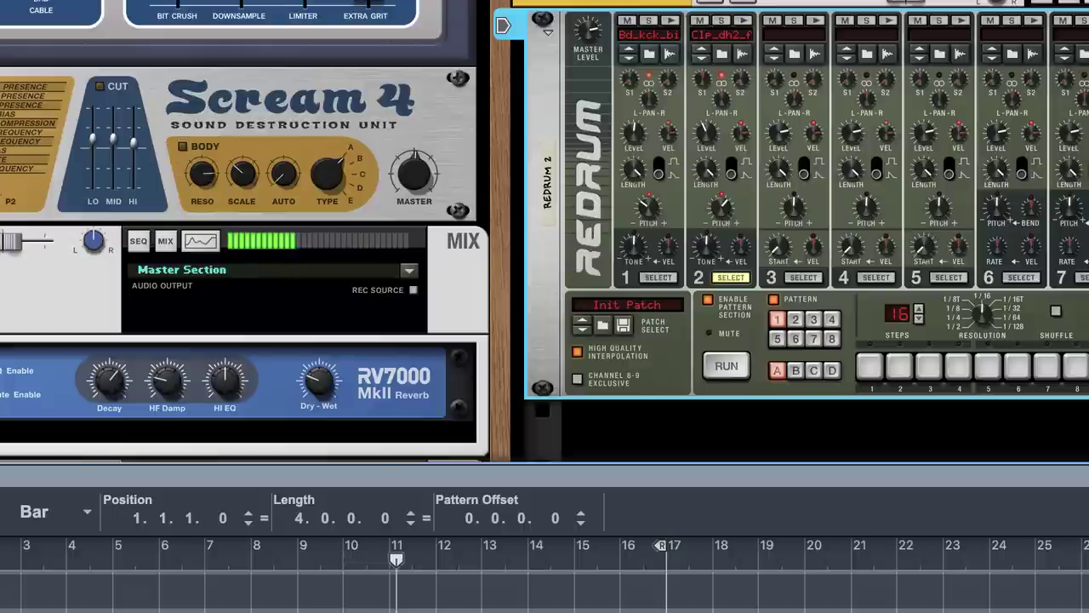
# Add a new Redrum from the Browser's Instruments list into the empty rack space.
pyautogui.scroll(-3, 781, 308)
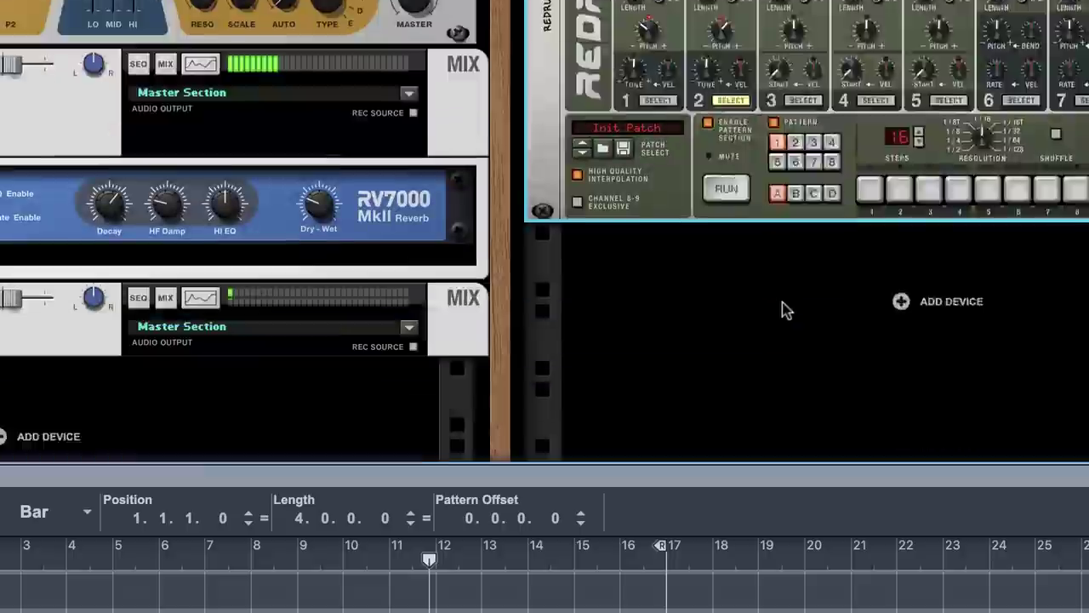
pyautogui.scroll(-2, 783, 308)
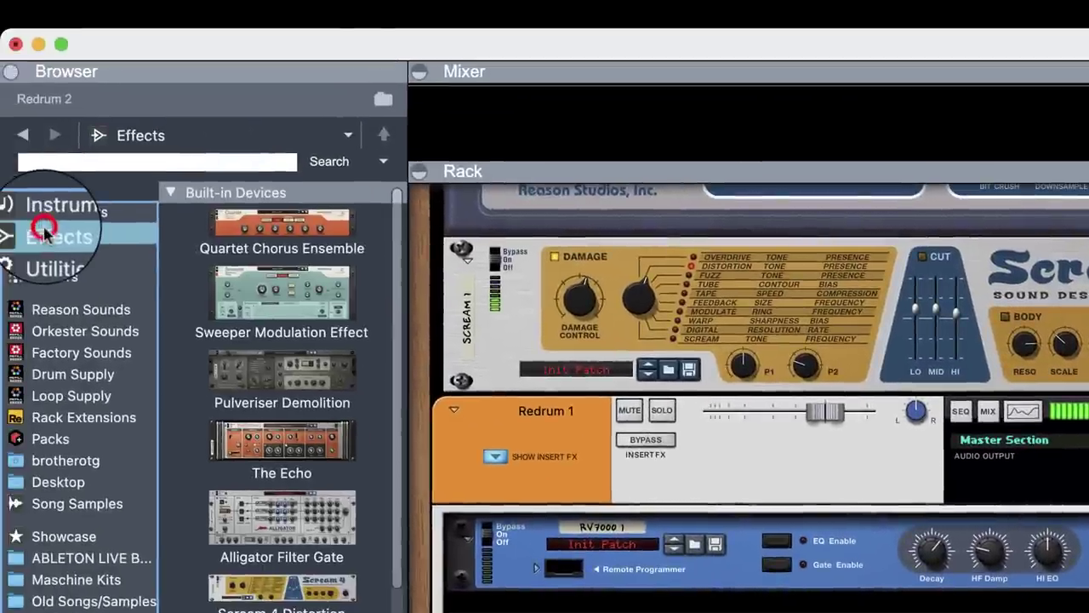
pyautogui.click(46, 217)
pyautogui.moveTo(282, 434); pyautogui.dragTo(804, 272)
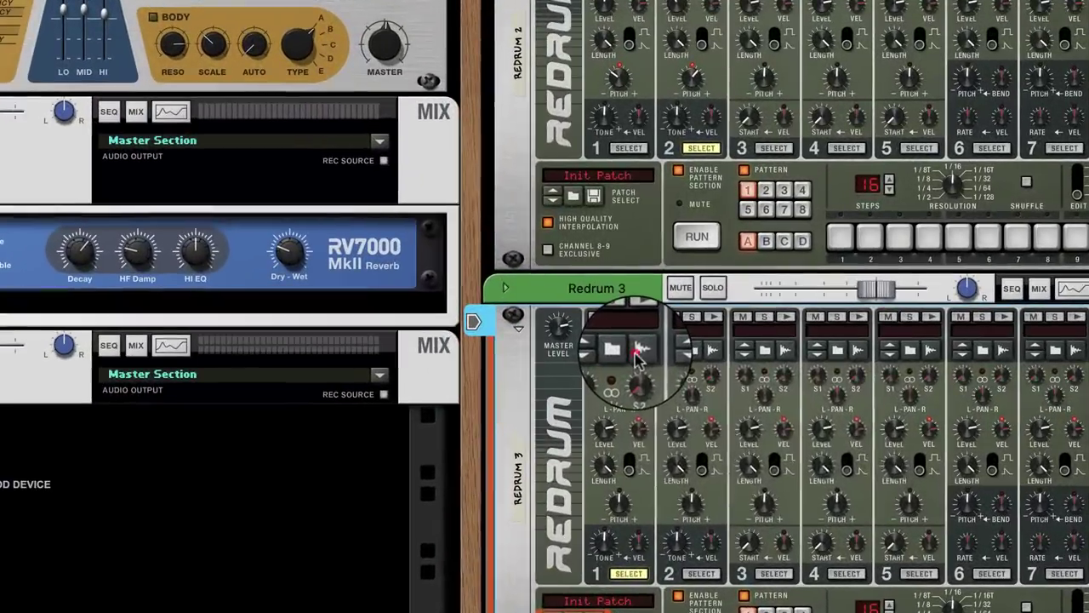
# Record Sample 1, Sample 2 and Sample 3 into Redrum 3's channels 1–3, then start its pattern.
pyautogui.click(683, 278)
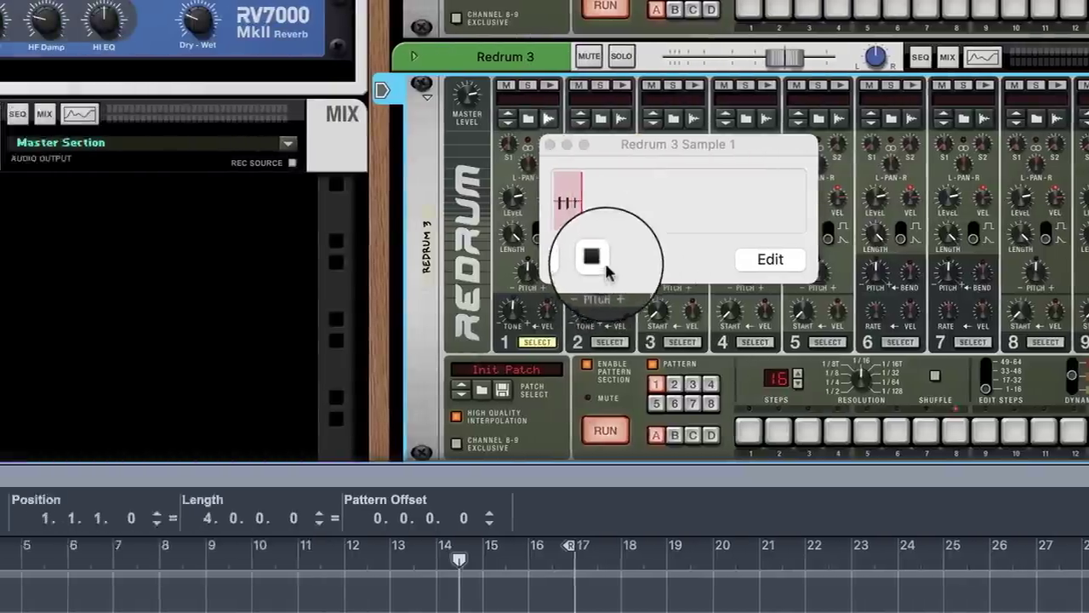
pyautogui.click(276, 259)
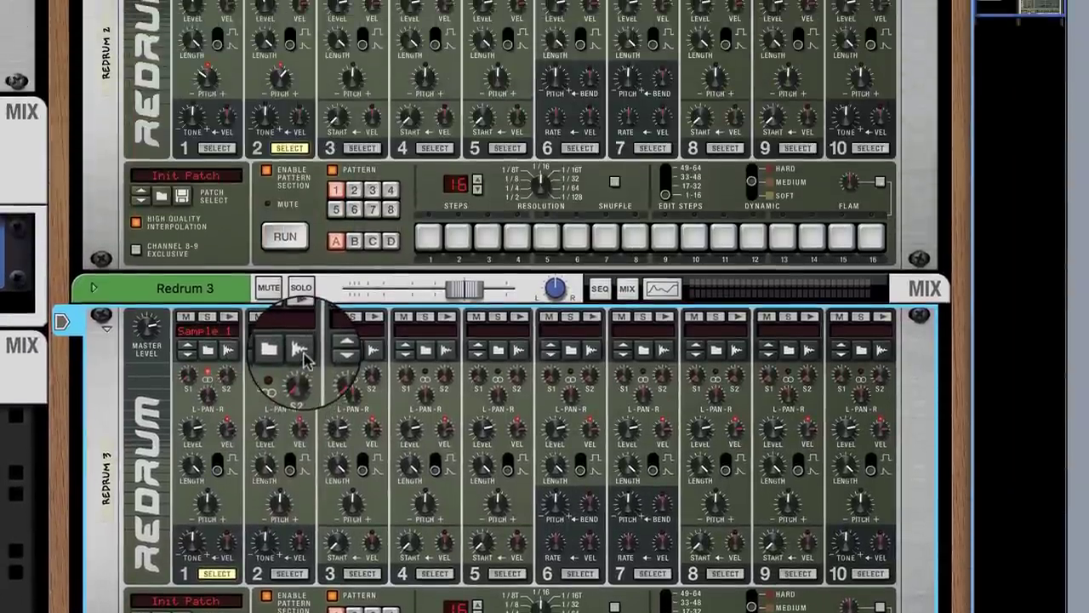
pyautogui.click(302, 356)
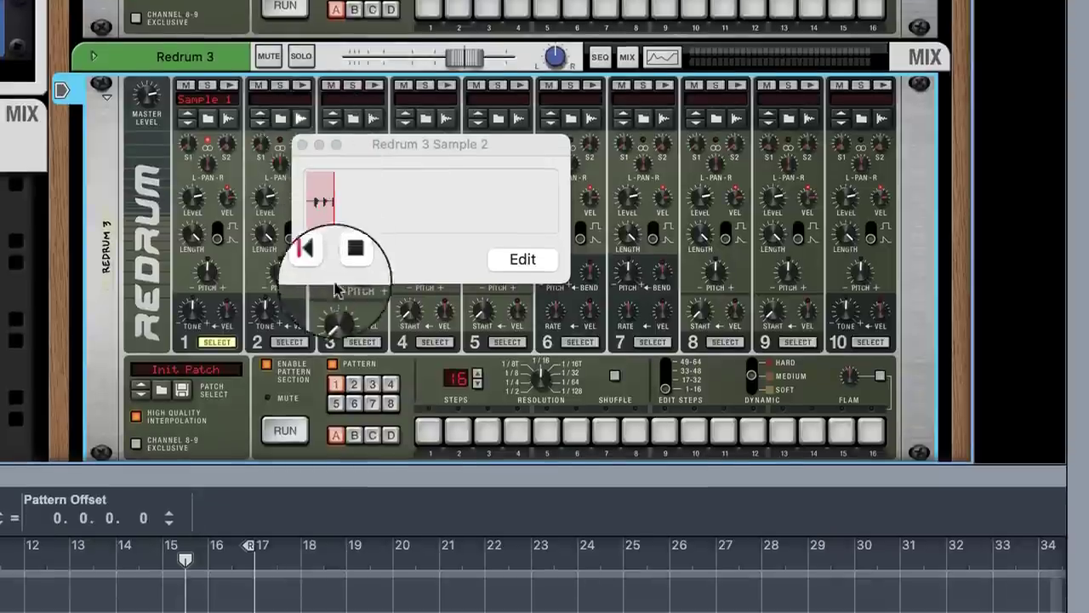
pyautogui.click(349, 260)
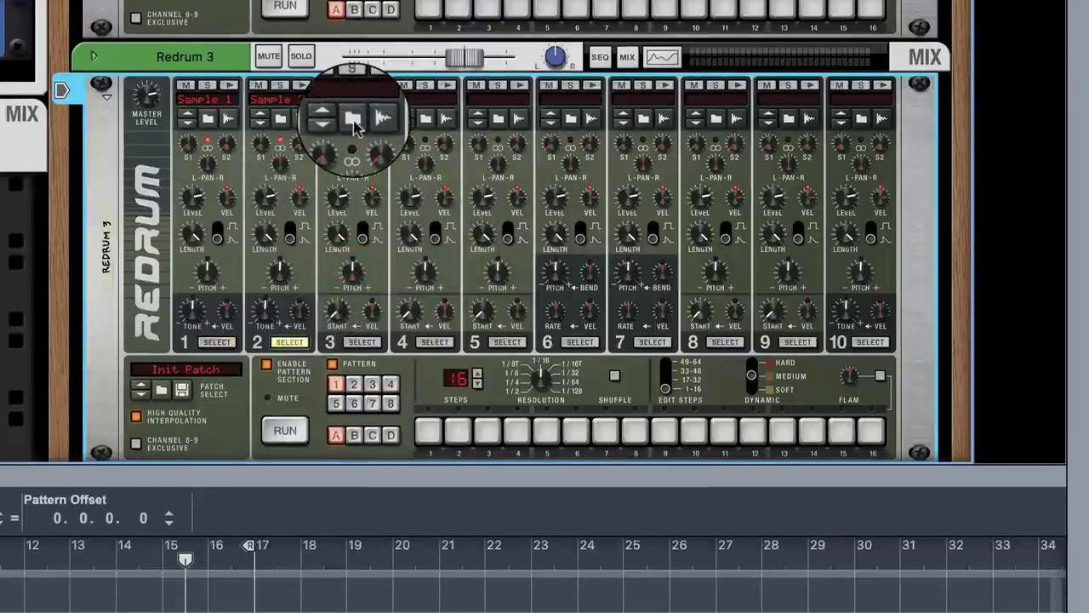
pyautogui.click(372, 122)
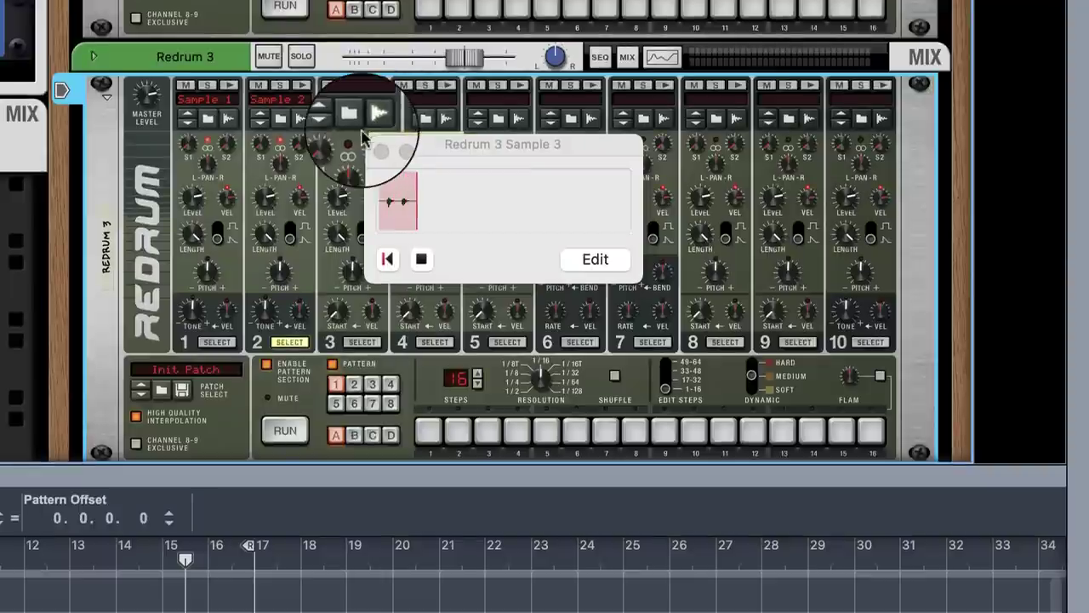
pyautogui.click(422, 261)
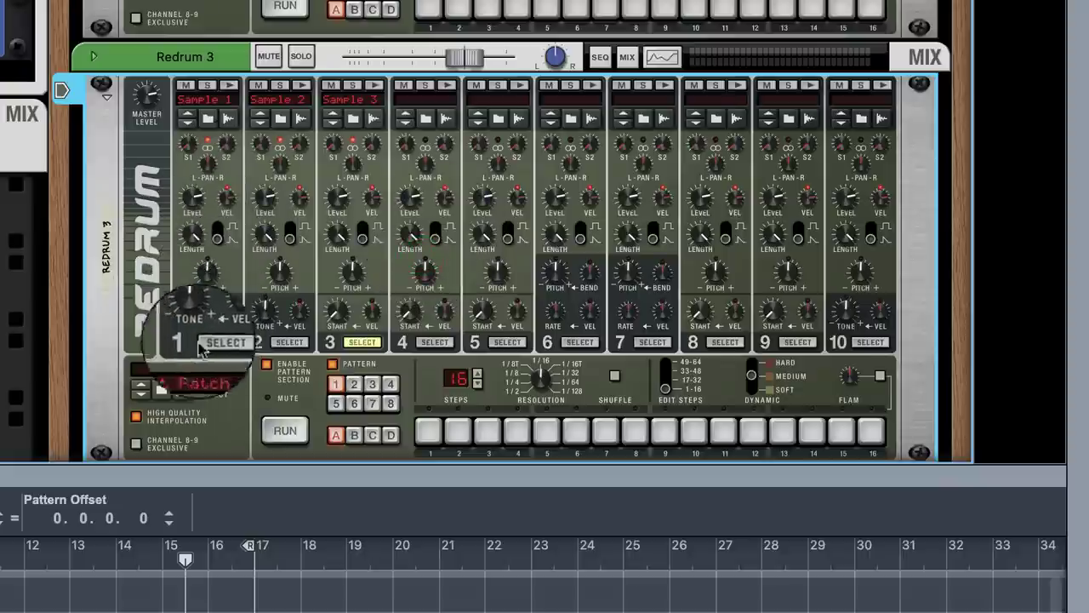
pyautogui.click(285, 430)
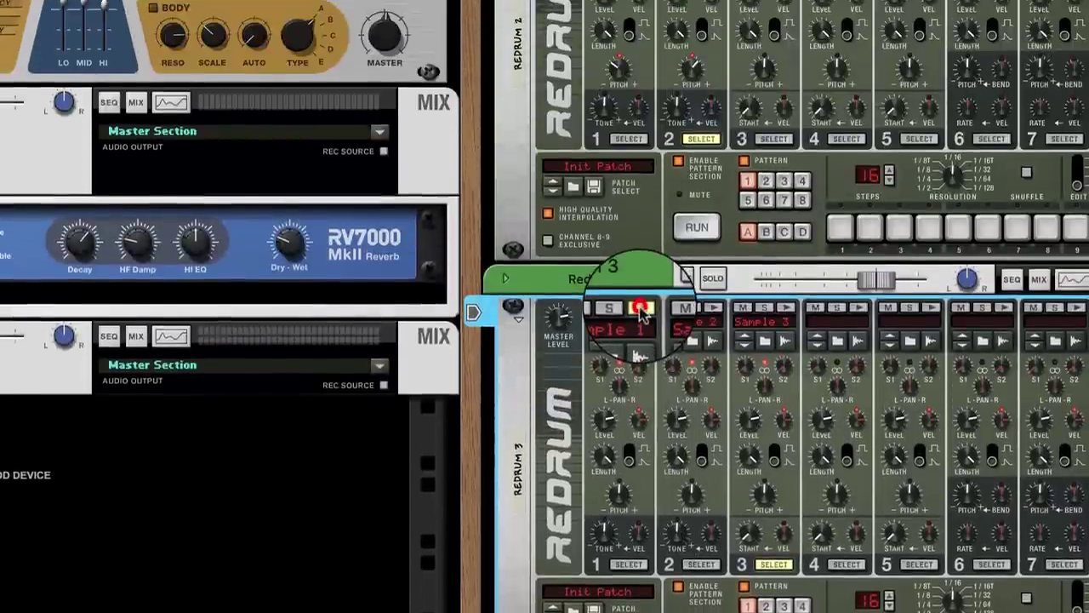
# Audition drum 1, shorten its length to 93, and program drum 1 on step 1.
pyautogui.click(640, 318)
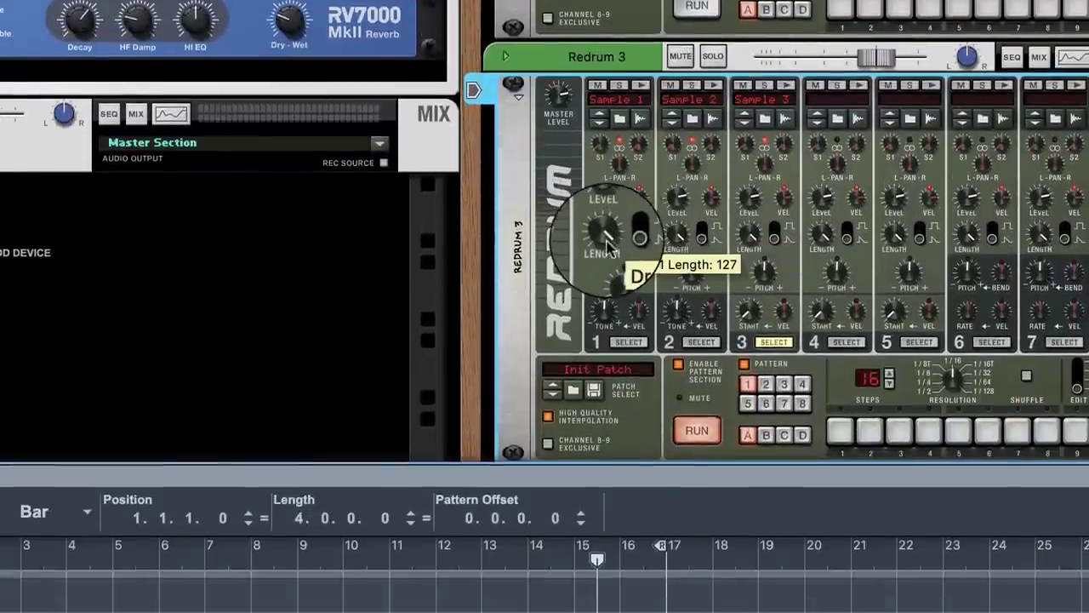
pyautogui.moveTo(605, 242); pyautogui.dragTo(614, 279)
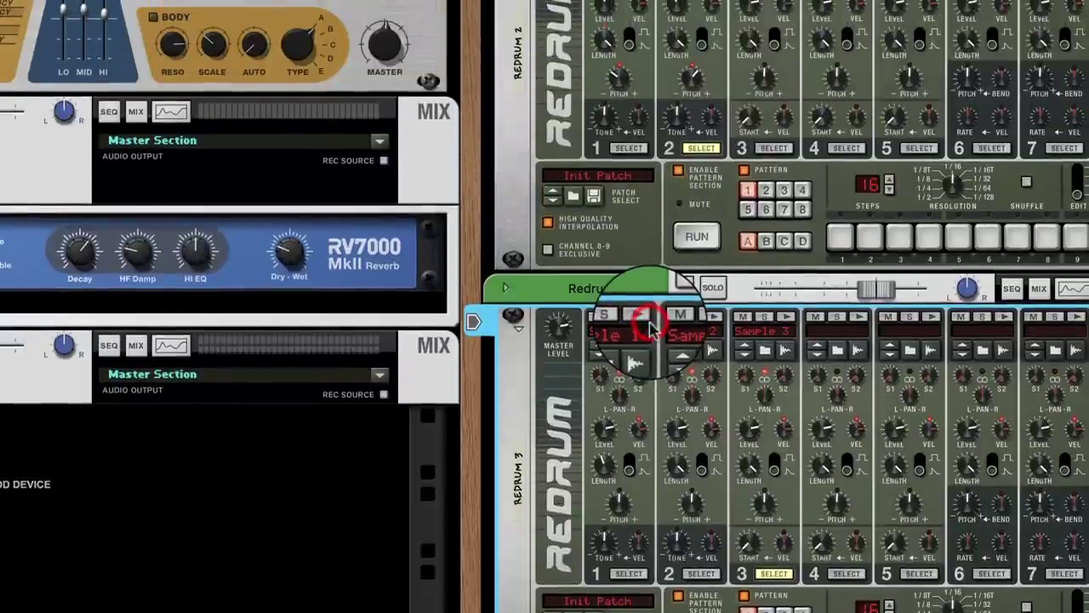
pyautogui.click(642, 86)
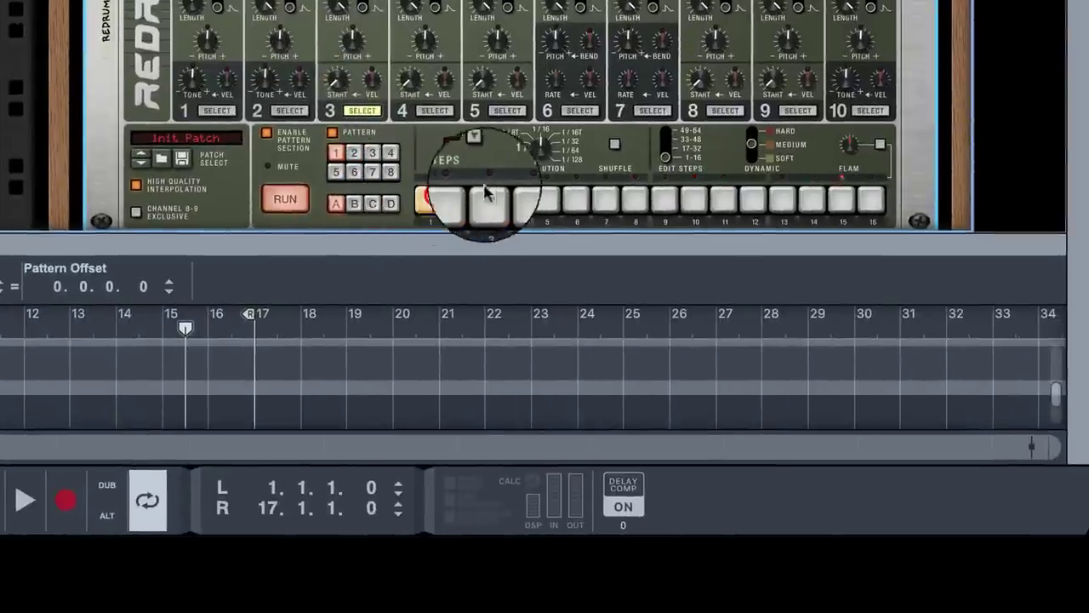
pyautogui.click(425, 201)
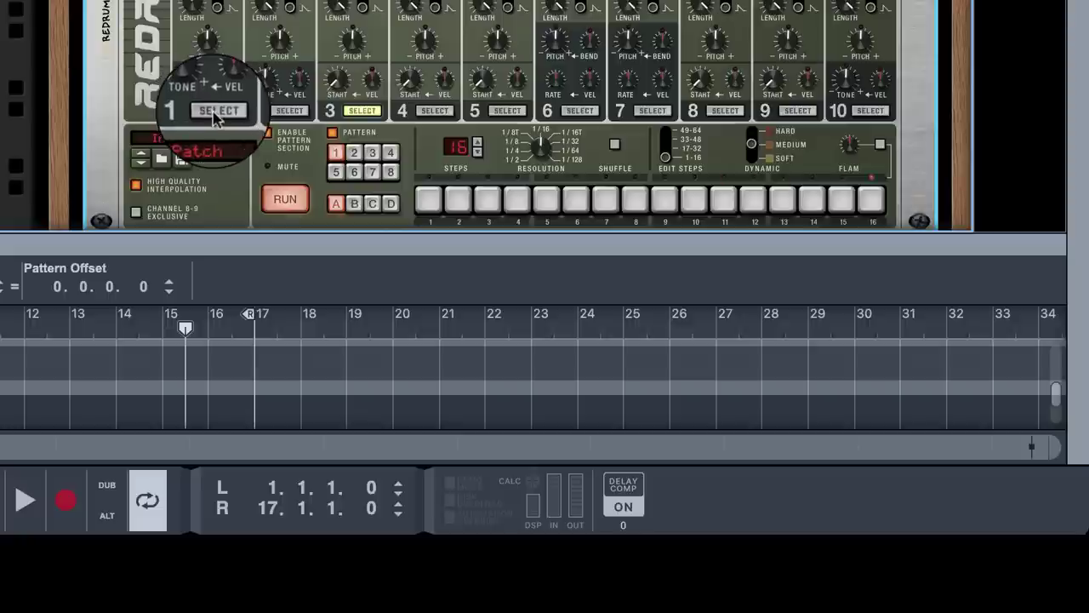
pyautogui.click(218, 111)
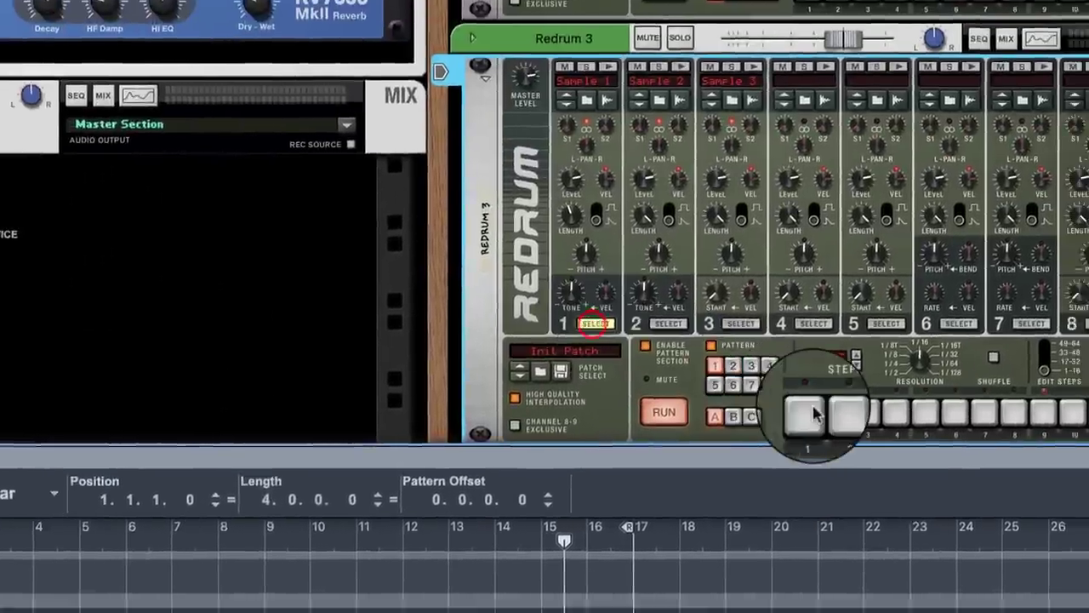
pyautogui.click(431, 199)
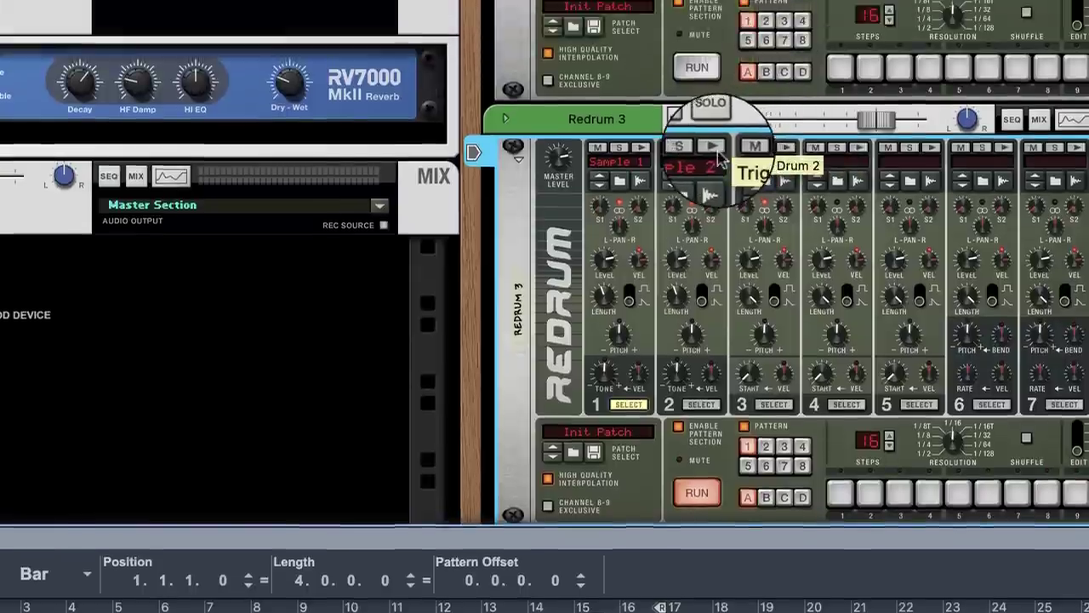
# Audition drum 2 while trying longer Length settings on it.
pyautogui.click(713, 85)
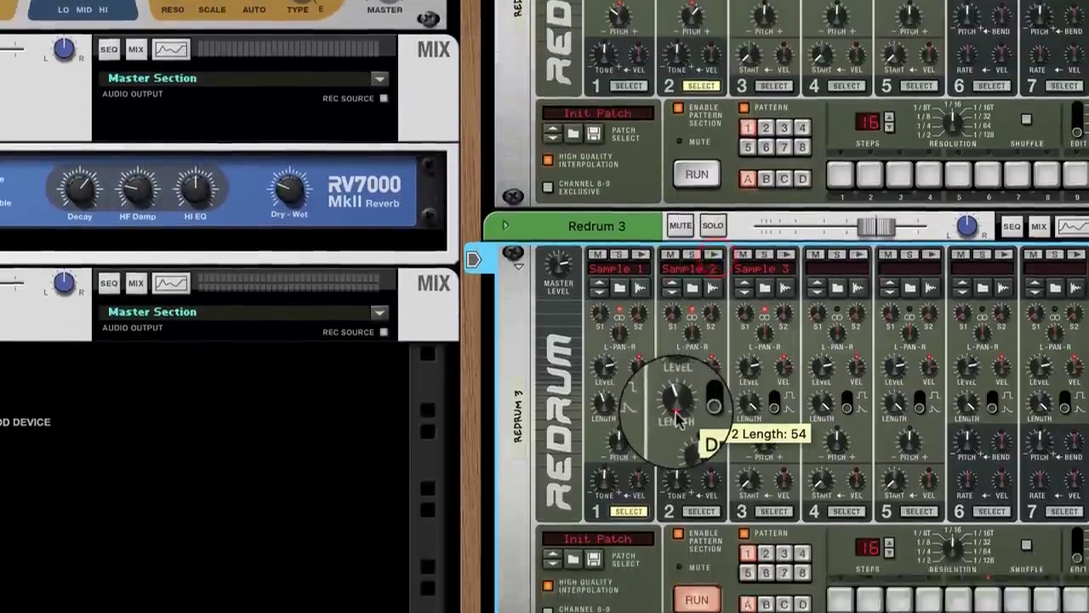
pyautogui.click(676, 467)
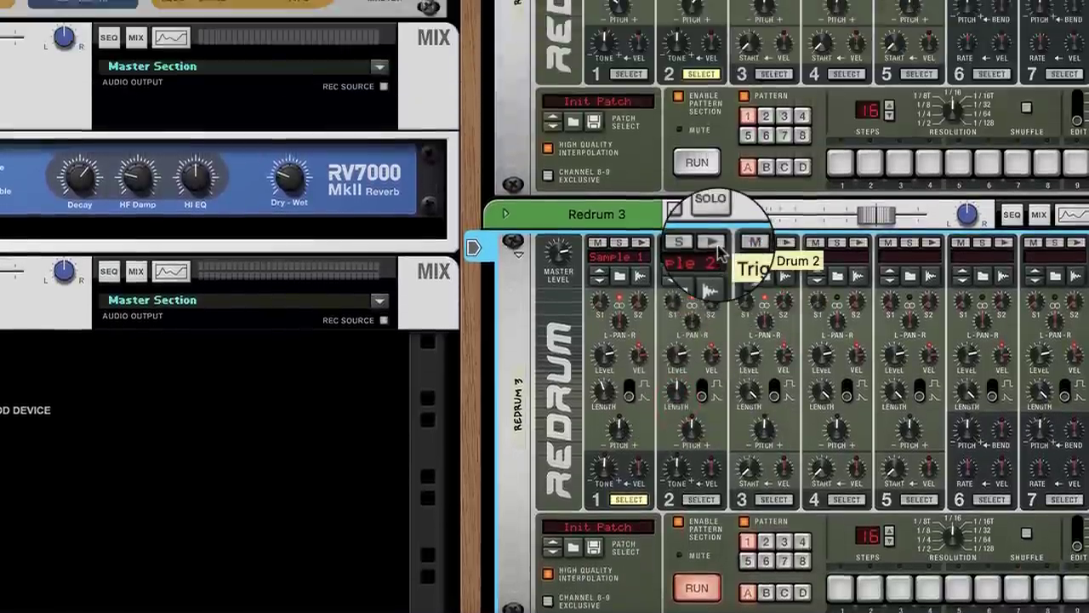
pyautogui.click(715, 244)
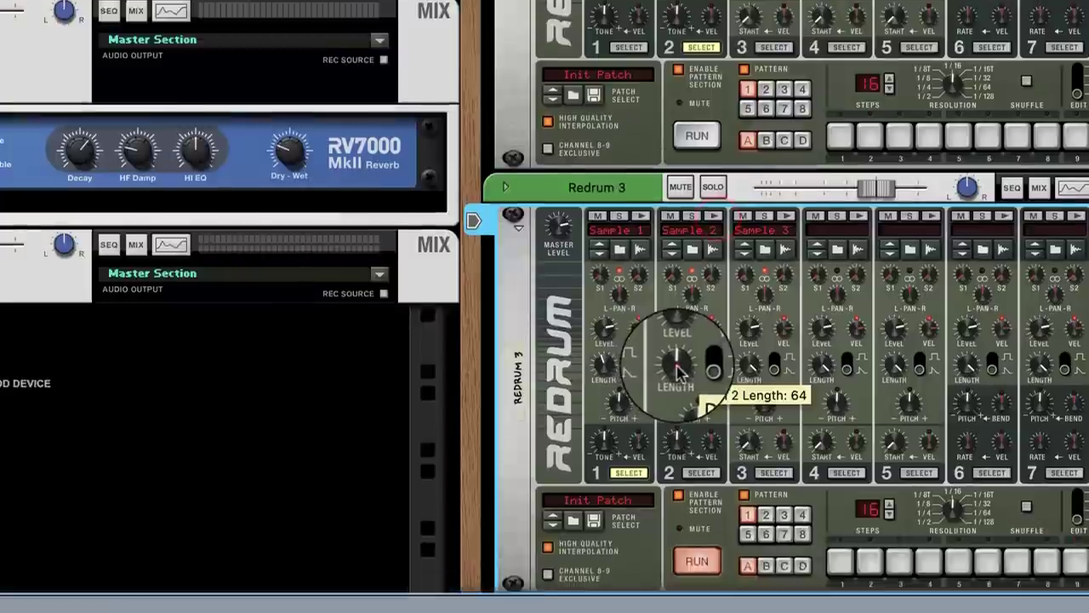
pyautogui.moveTo(677, 460); pyautogui.dragTo(683, 460)
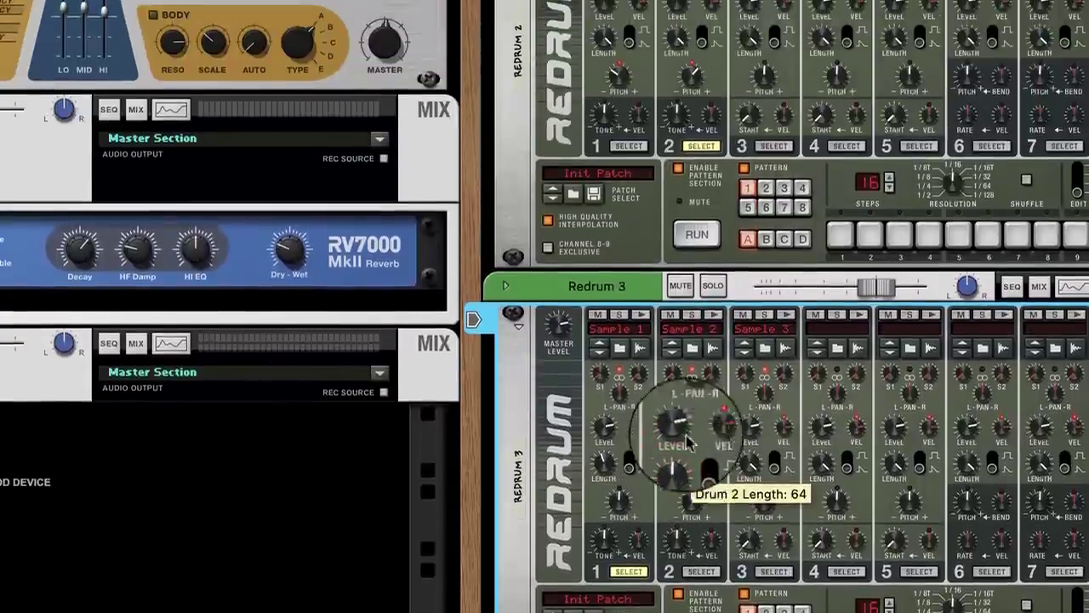
pyautogui.click(713, 317)
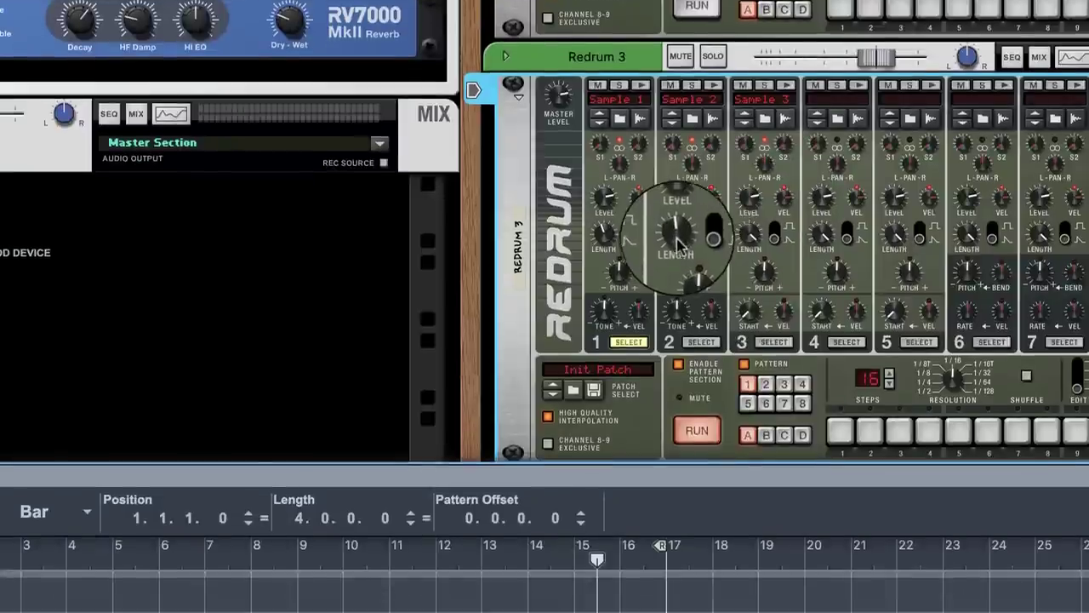
# Shorten drum 2's length to 54 and try drum 3's pitch before resetting it to 0.
pyautogui.moveTo(677, 466); pyautogui.dragTo(678, 471)
pyautogui.moveTo(678, 314); pyautogui.dragTo(672, 304)
pyautogui.click(712, 159)
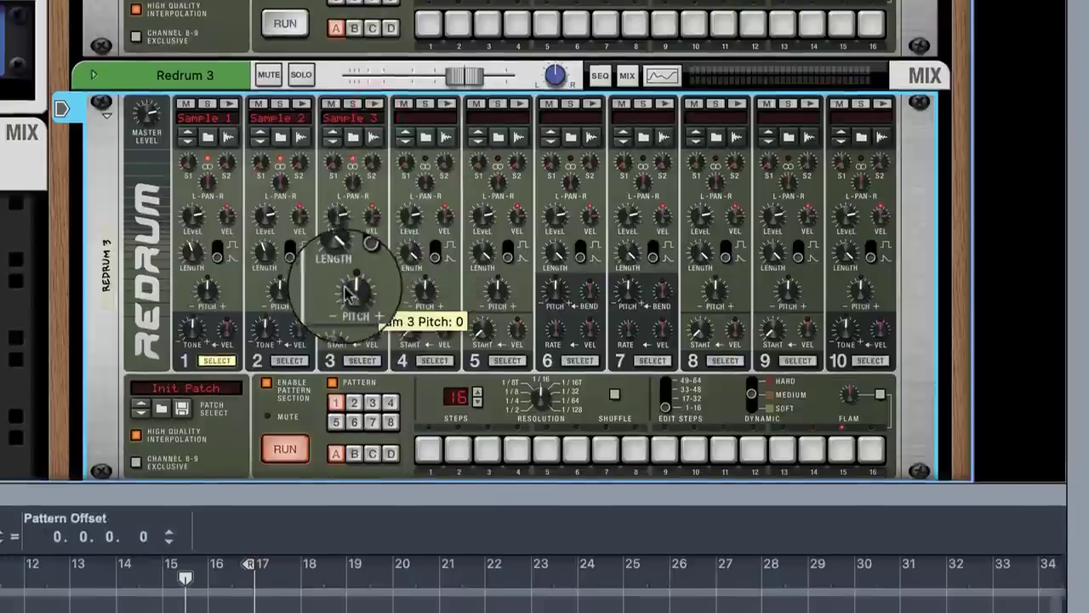
pyautogui.click(353, 506)
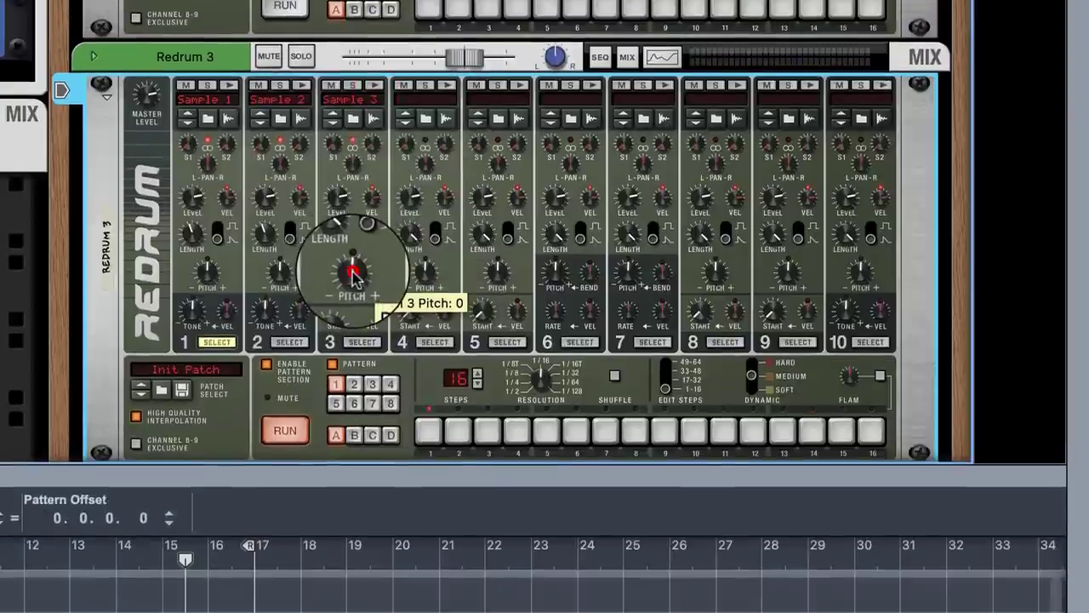
pyautogui.moveTo(354, 285); pyautogui.dragTo(358, 268)
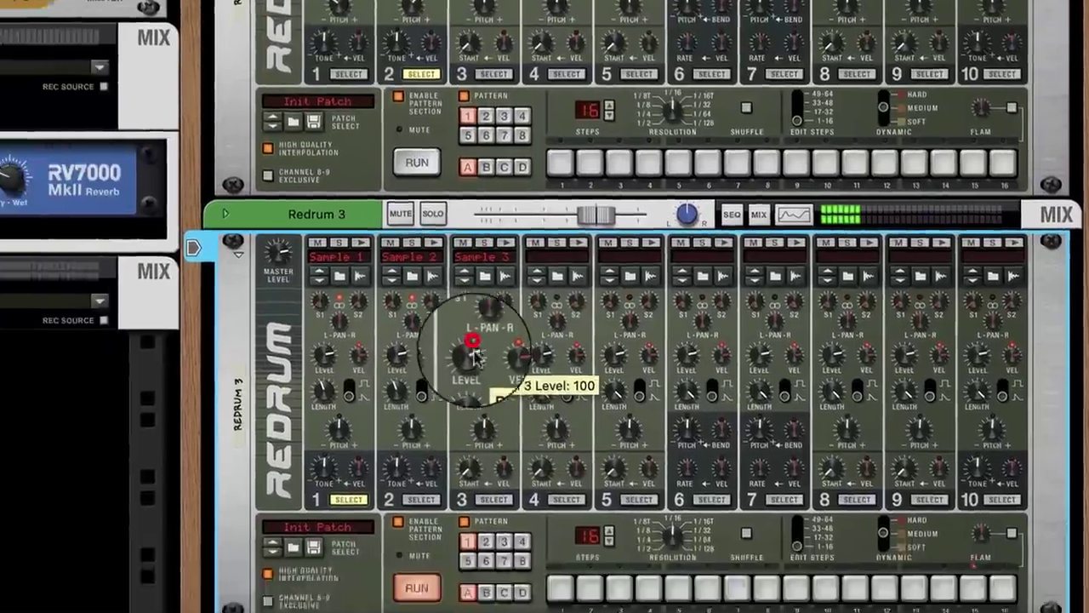
# Lower drum 3's level, shorten its length to 63, and add a drum 1 hit on step 3.
pyautogui.moveTo(341, 434); pyautogui.dragTo(355, 496)
pyautogui.moveTo(726, 281); pyautogui.dragTo(728, 308)
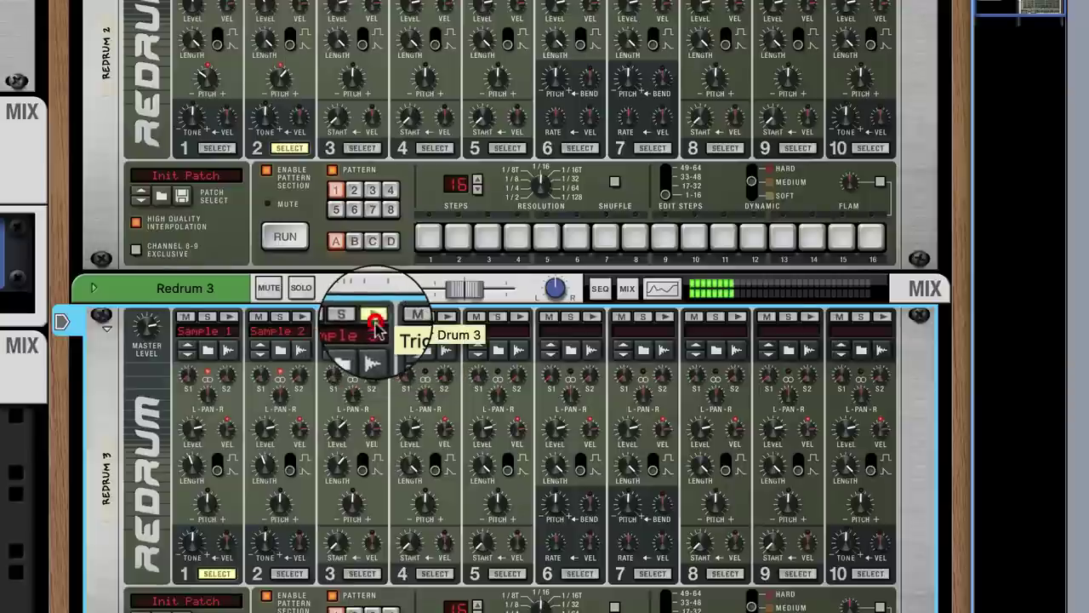
pyautogui.moveTo(341, 466); pyautogui.dragTo(341, 466)
pyautogui.moveTo(341, 246); pyautogui.dragTo(341, 252)
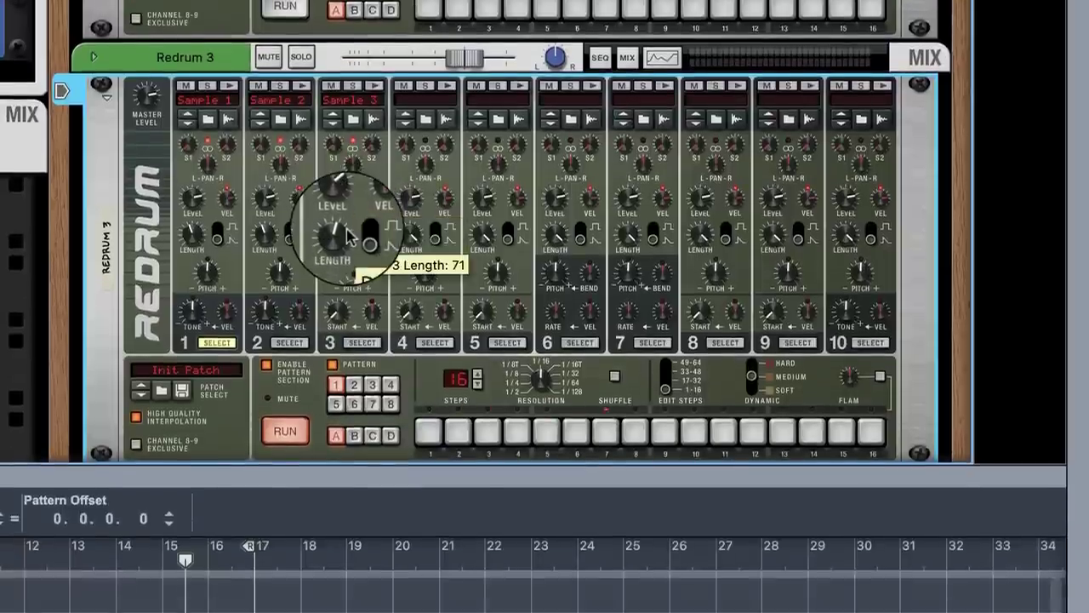
pyautogui.moveTo(349, 462); pyautogui.dragTo(351, 466)
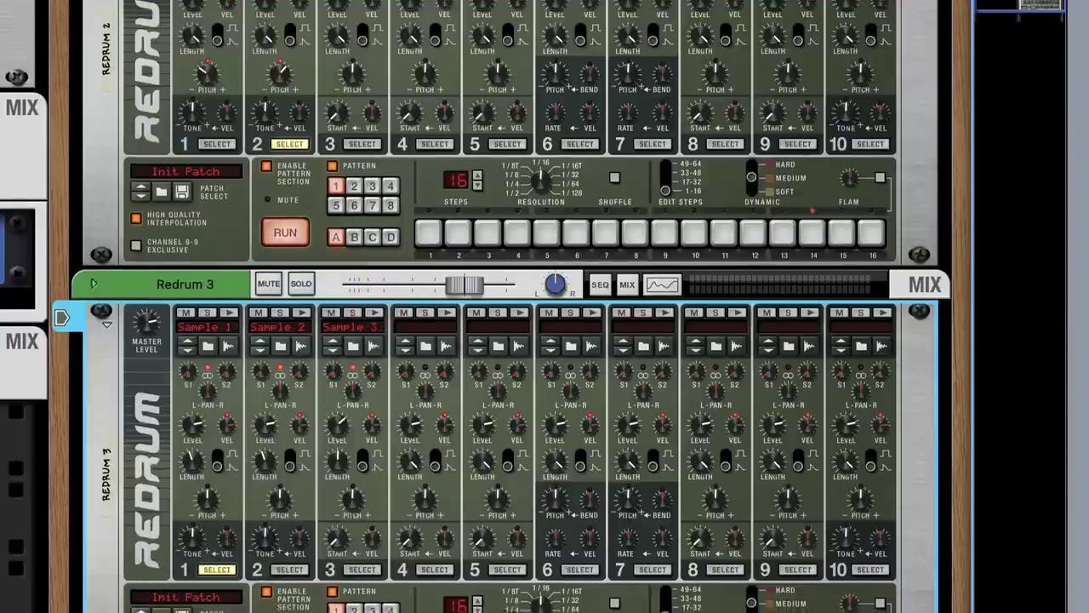
pyautogui.click(488, 372)
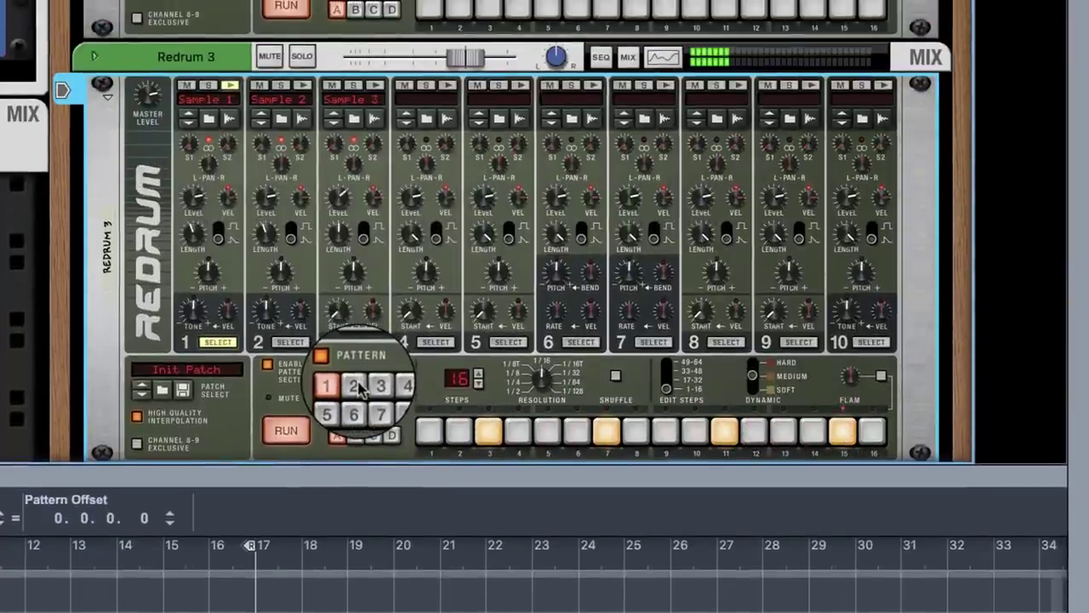
# On pattern 2, program drum 2 hits on steps 3, 11 and 15.
pyautogui.click(356, 386)
pyautogui.click(289, 342)
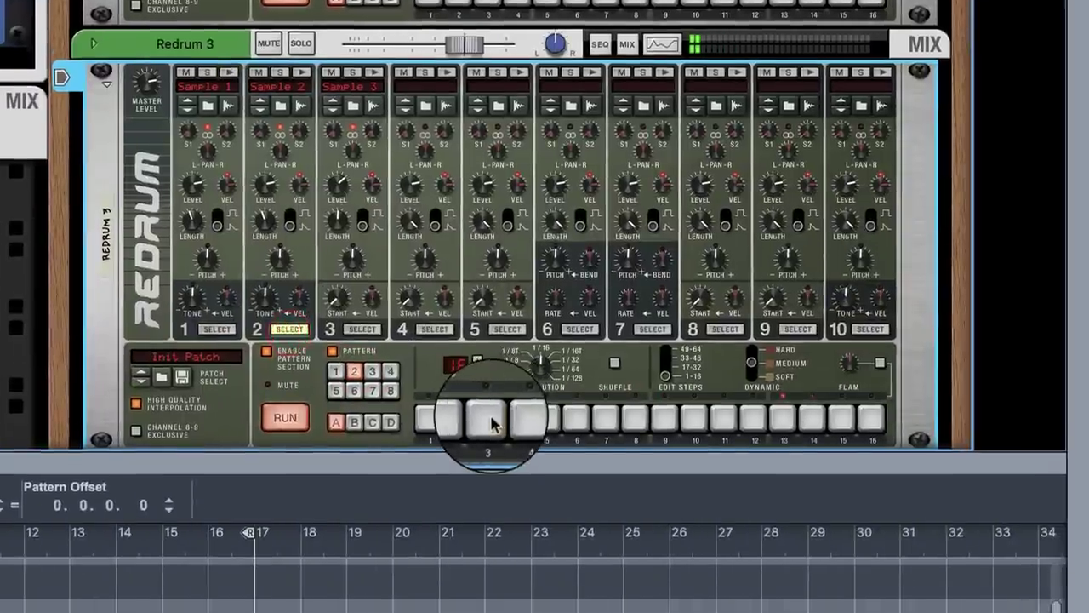
pyautogui.click(490, 431)
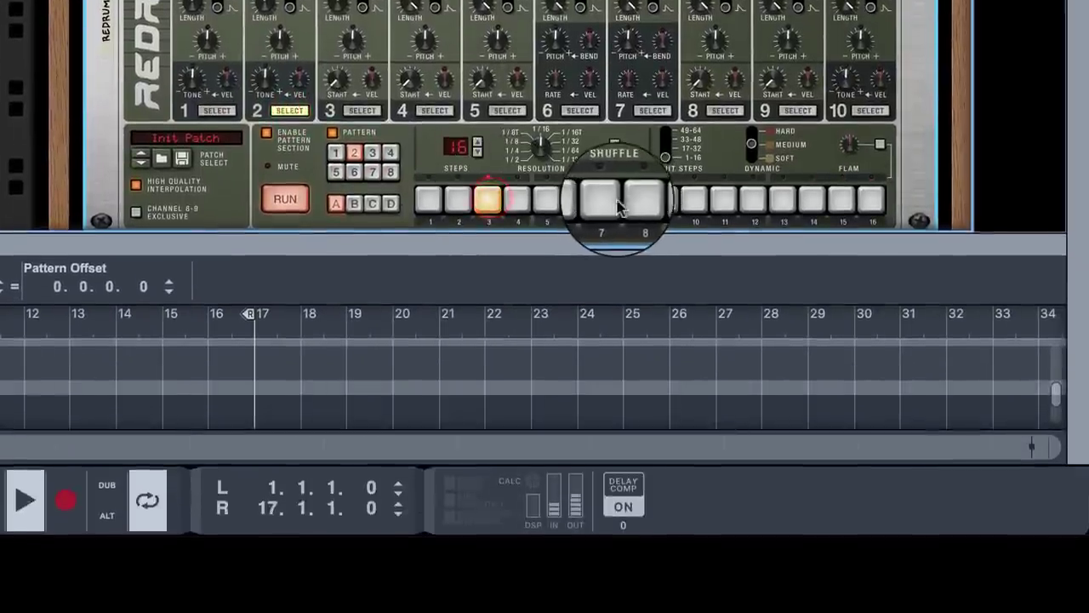
pyautogui.click(724, 201)
pyautogui.click(841, 201)
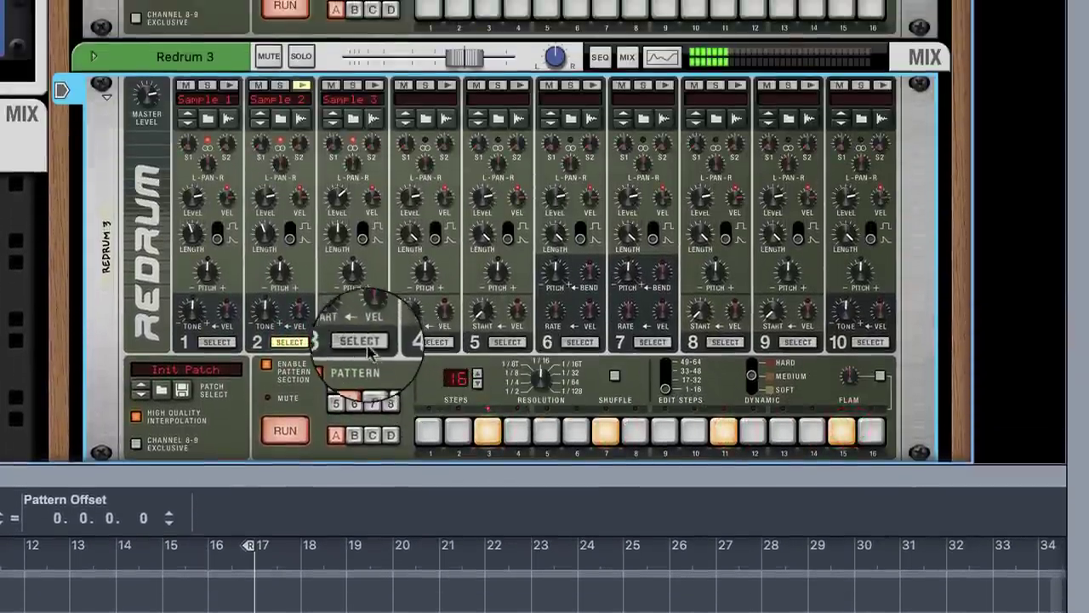
# Add a drum 3 hit on step 15 and pitch drum 3 down to -14.
pyautogui.click(362, 334)
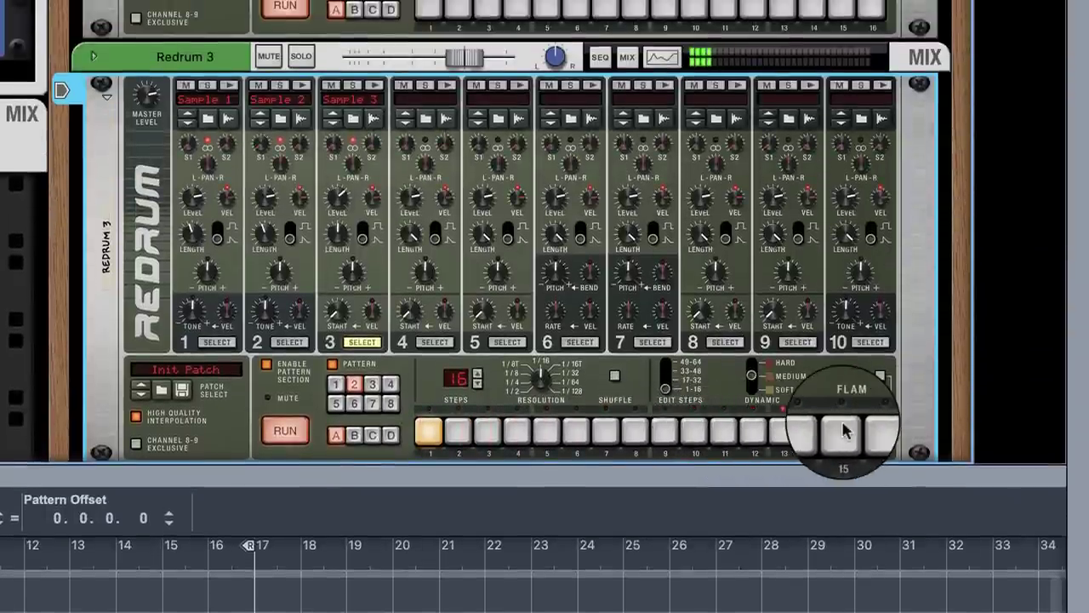
pyautogui.click(843, 429)
pyautogui.moveTo(366, 284)
pyautogui.mouseDown()
pyautogui.moveTo(350, 270)
pyautogui.moveTo(359, 284)
pyautogui.mouseUp()
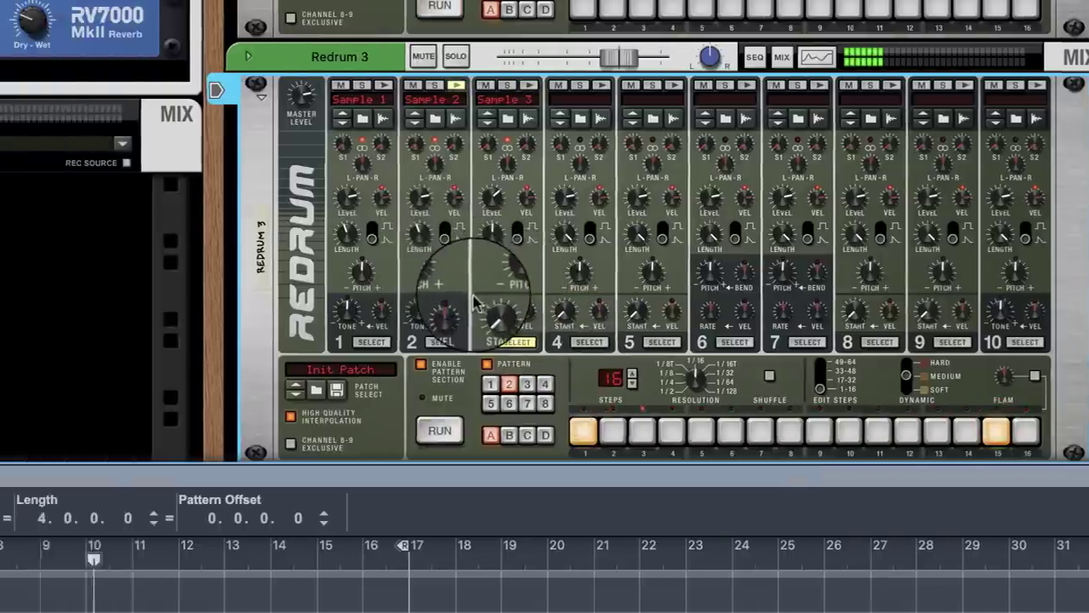
pyautogui.scroll(-3, 719, 303)
# In the Mixer, enable Redrum 3's Send 1 to the plate reverb return, then return to the Rack.
pyautogui.rightClick(228, 430)
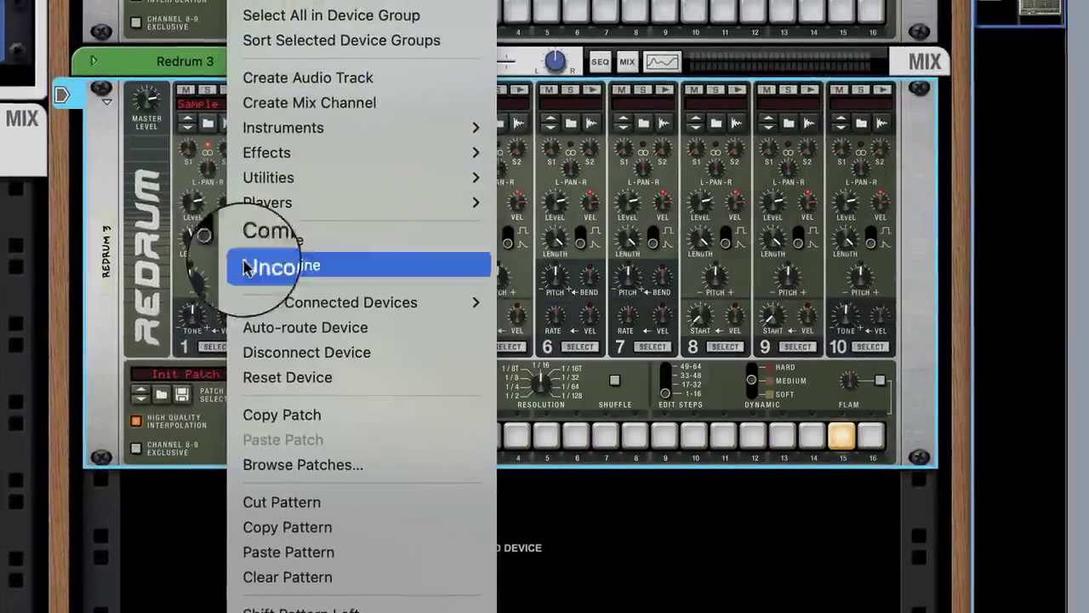
pyautogui.click(193, 447)
pyautogui.press('F5')
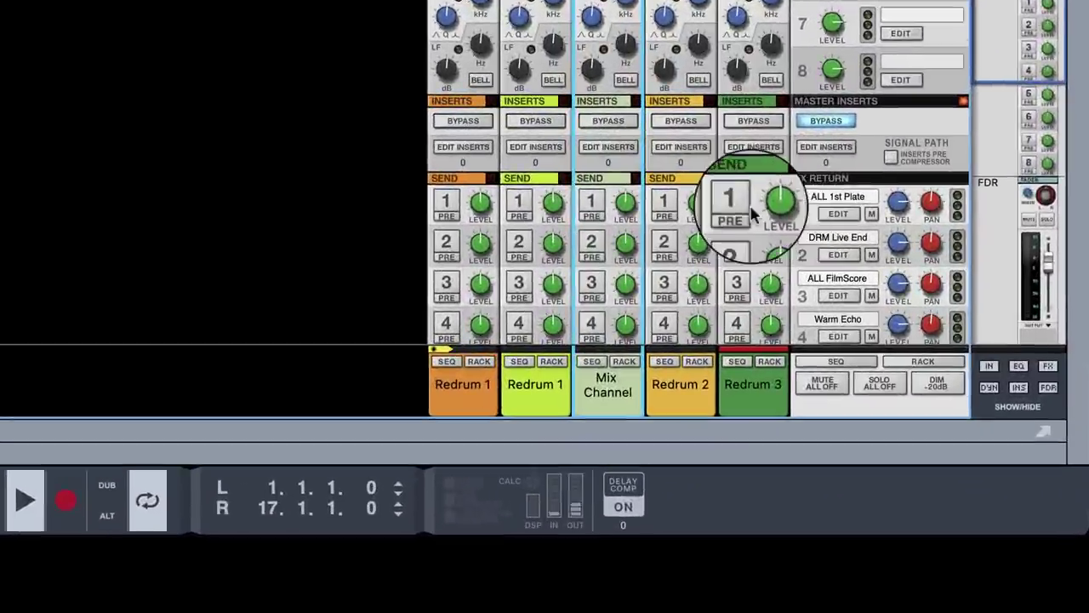
pyautogui.click(926, 422)
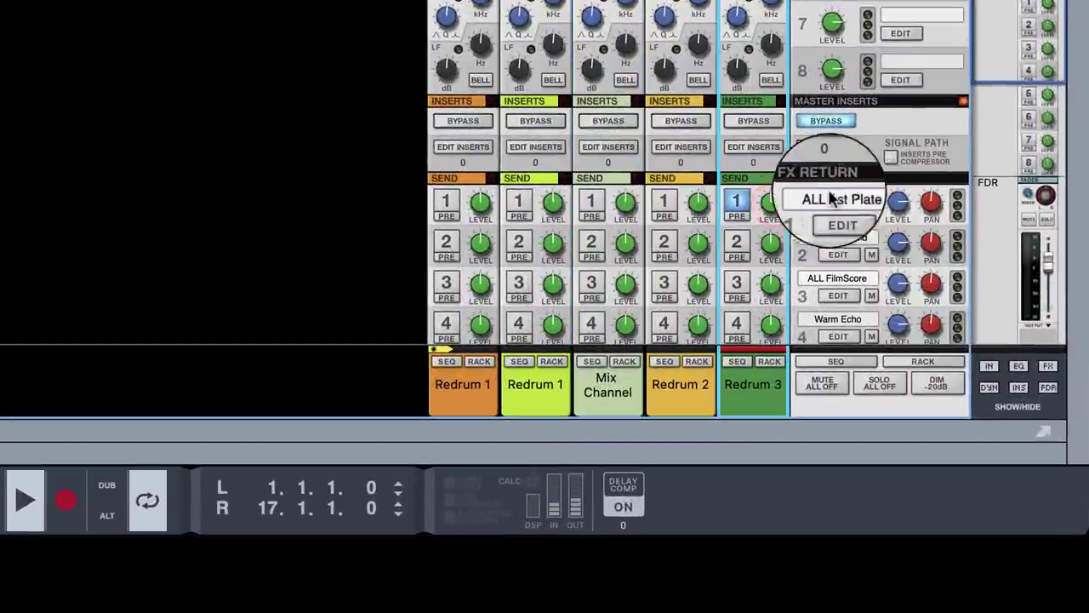
pyautogui.press('F6')
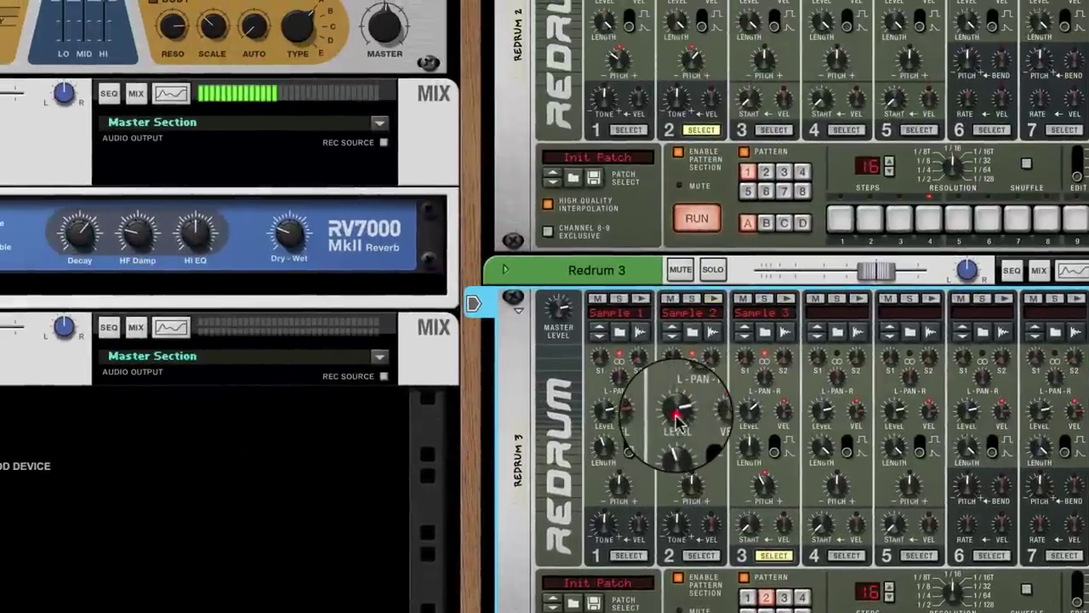
# Set Redrum 3's drum 2 level to 94 and drum 1 to level 90, pitch -4, then open pattern options.
pyautogui.moveTo(676, 417); pyautogui.dragTo(678, 426)
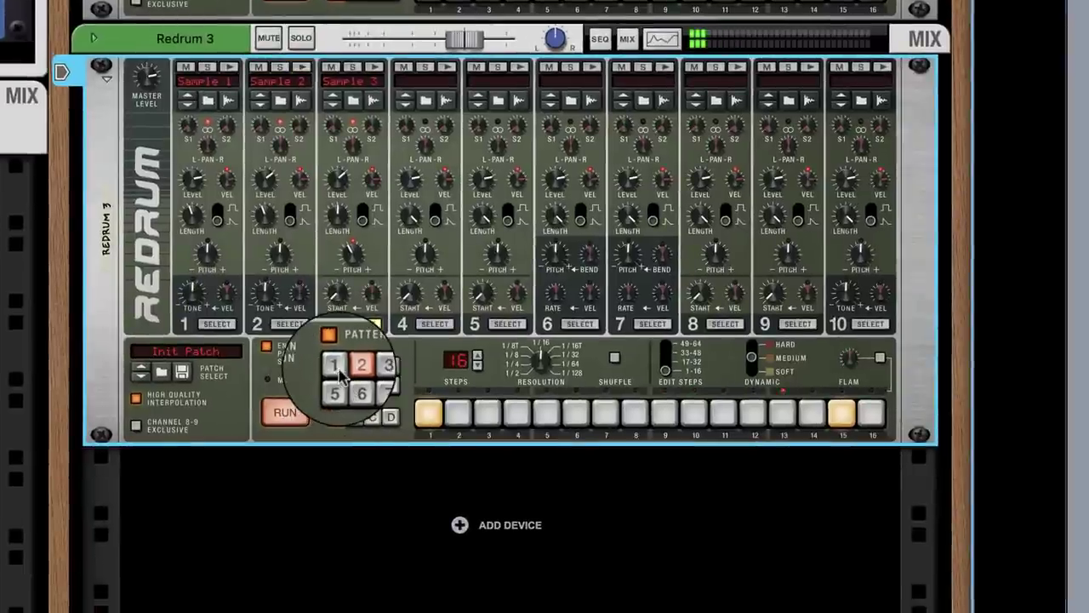
pyautogui.click(567, 496)
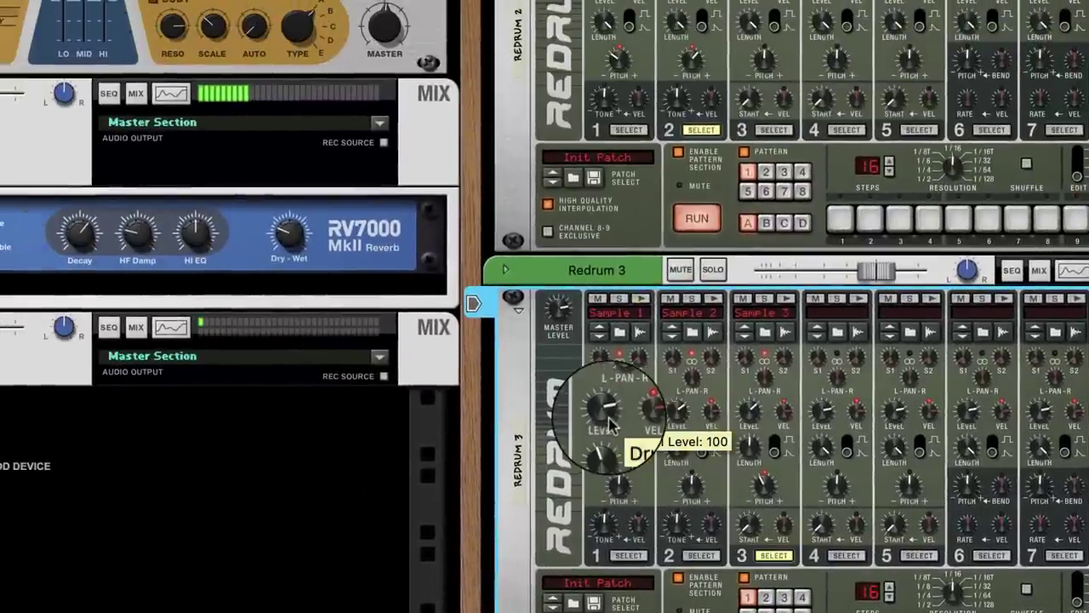
pyautogui.moveTo(192, 177); pyautogui.dragTo(198, 194)
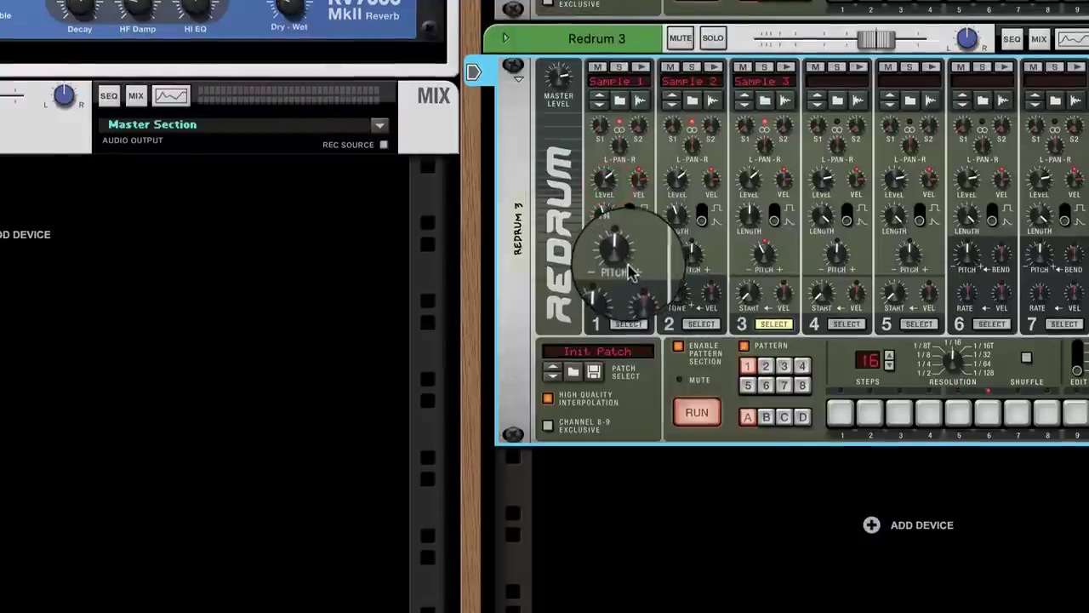
pyautogui.moveTo(627, 470); pyautogui.dragTo(629, 478)
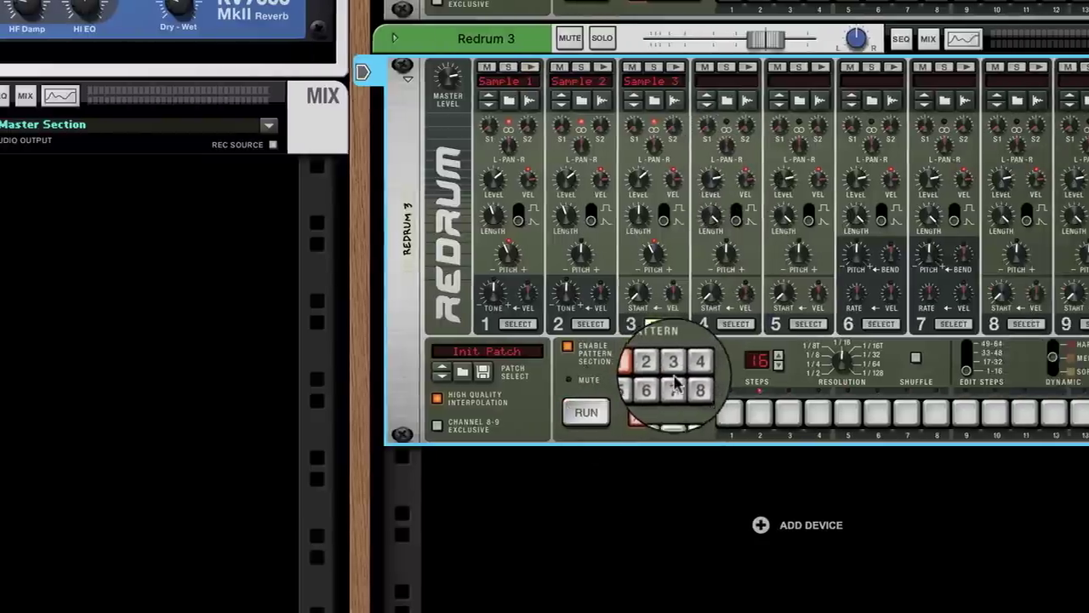
pyautogui.rightClick(674, 383)
# Show Redrum 3's pattern lane and record switches to patterns 8, 1, 8, then jump to bar 5.
pyautogui.click(753, 396)
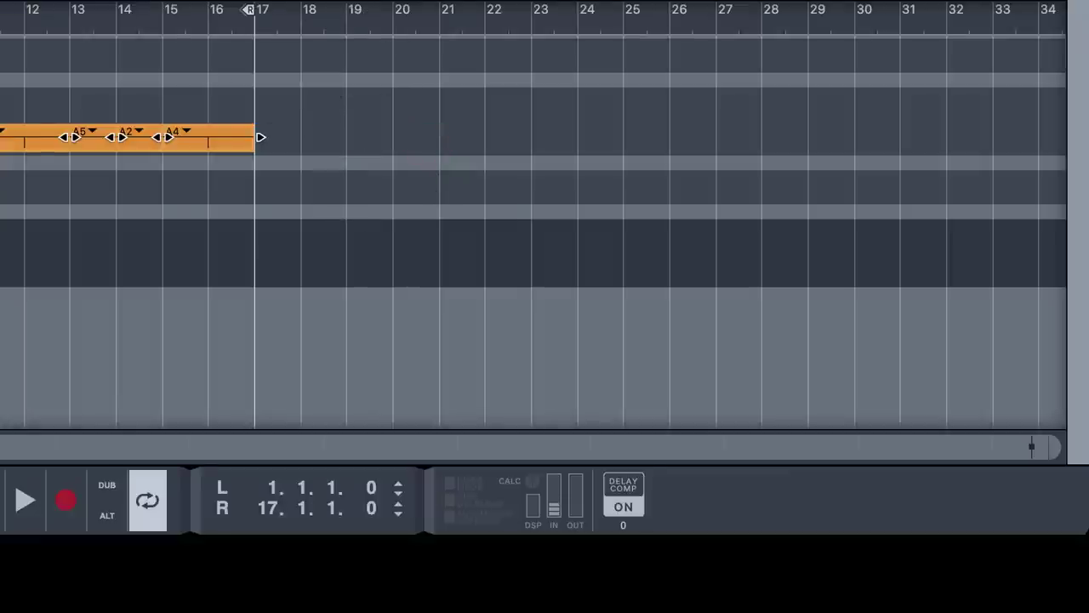
pyautogui.click(65, 501)
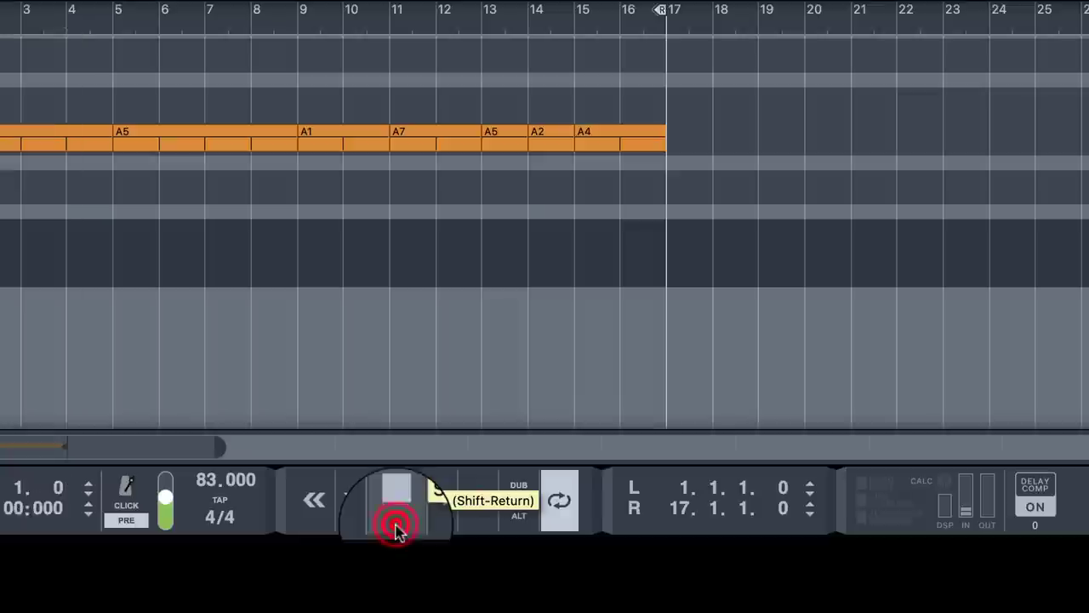
pyautogui.click(477, 515)
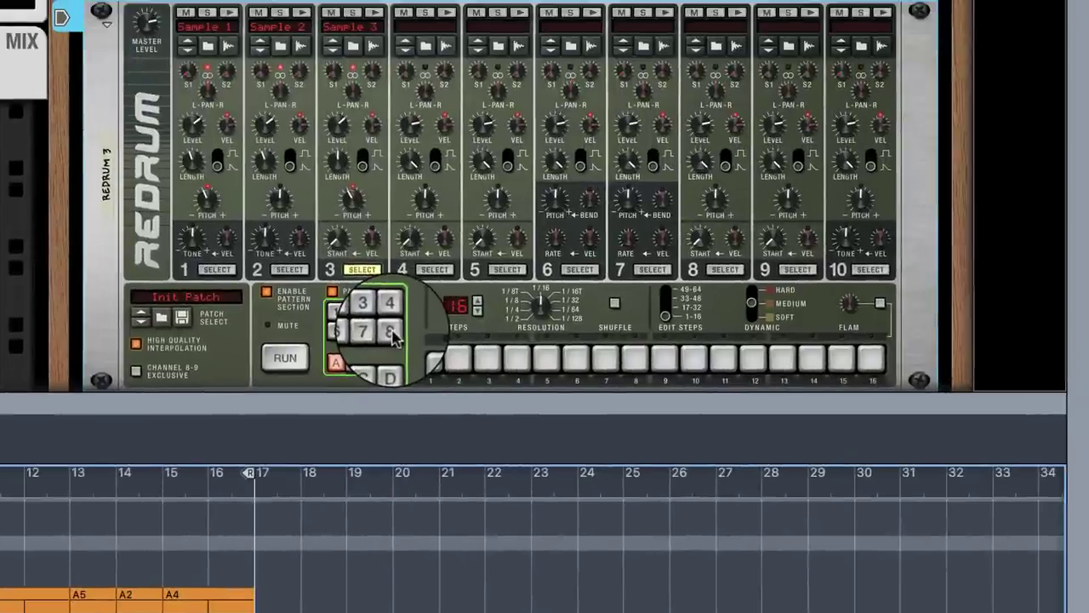
pyautogui.click(391, 334)
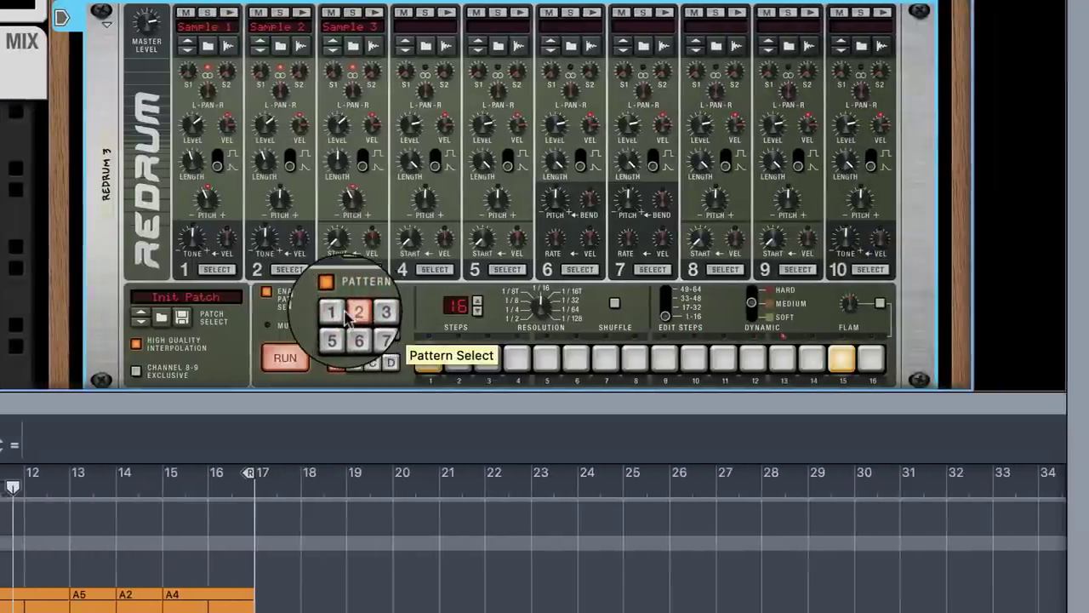
pyautogui.click(346, 314)
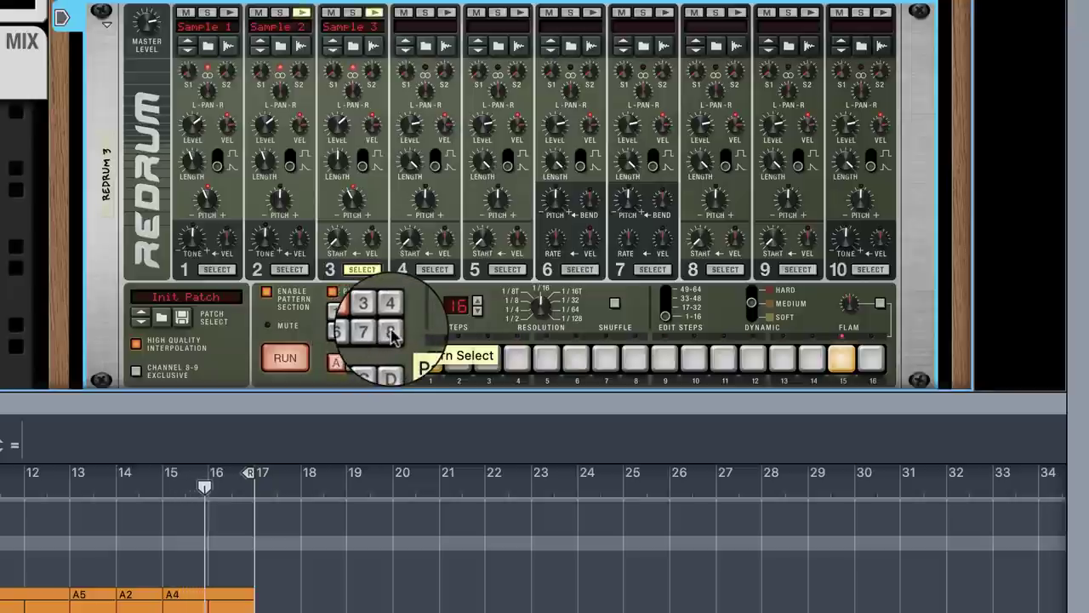
pyautogui.click(391, 334)
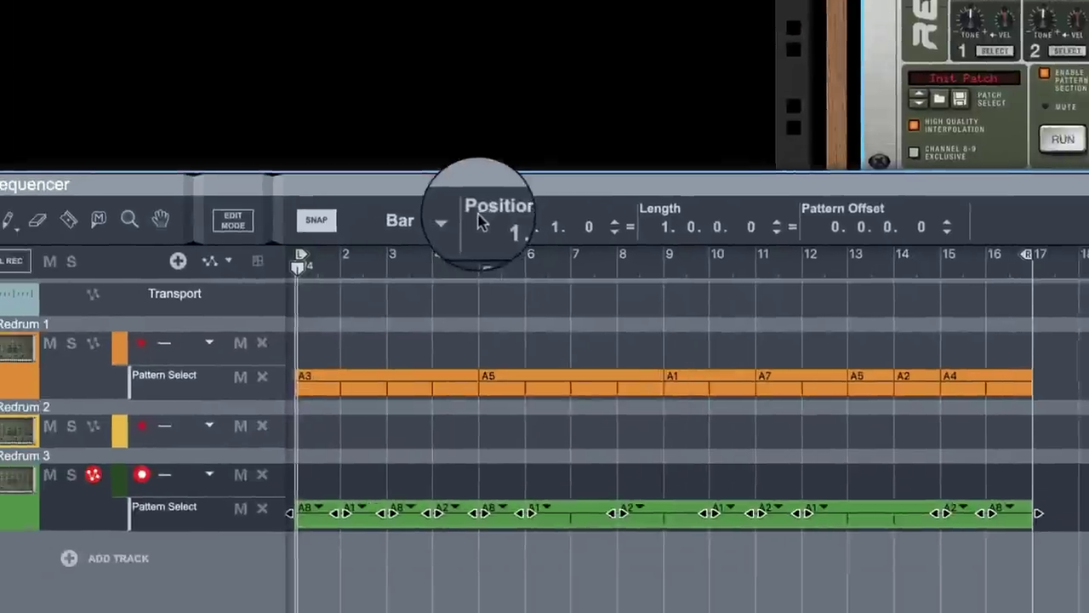
pyautogui.click(543, 244)
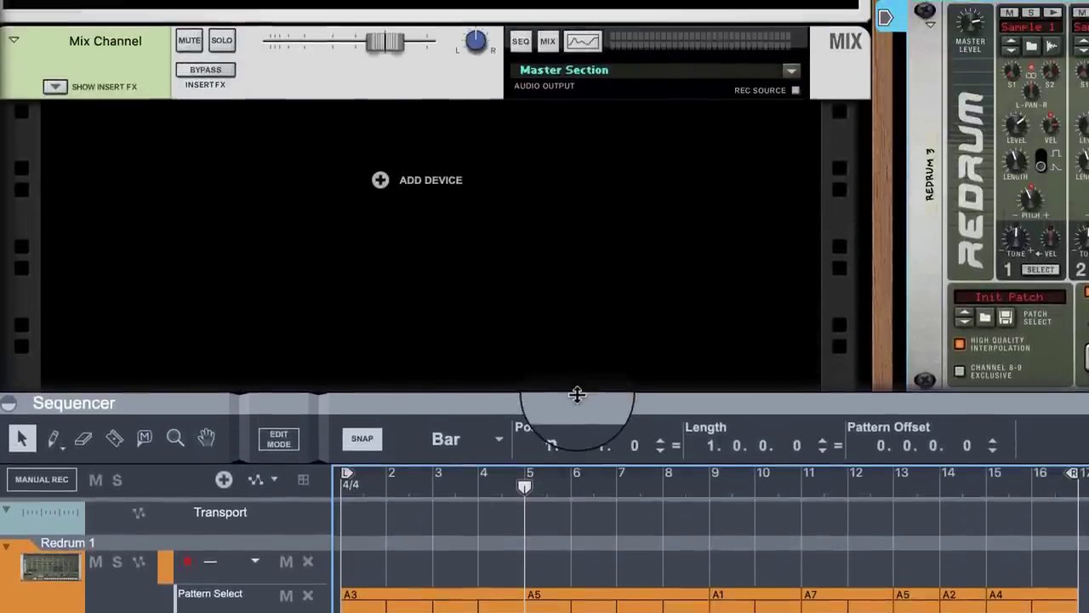
# Enlarge the sequencer, start playback, and razor-split the Redrum 3 pattern lane at three bars.
pyautogui.moveTo(576, 363); pyautogui.dragTo(564, 120)
pyautogui.press('space')
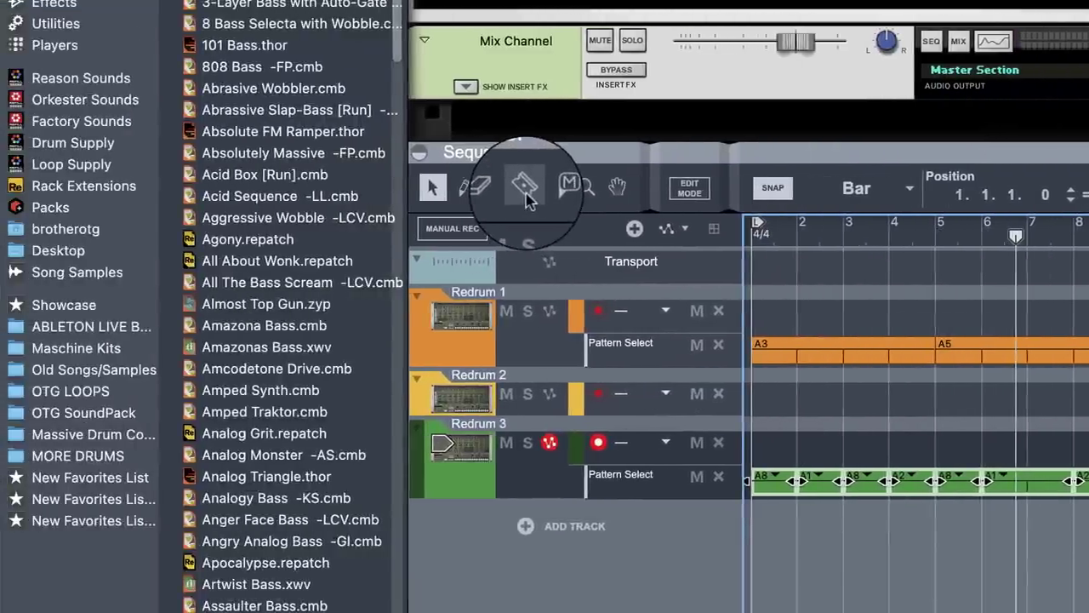
pyautogui.click(527, 200)
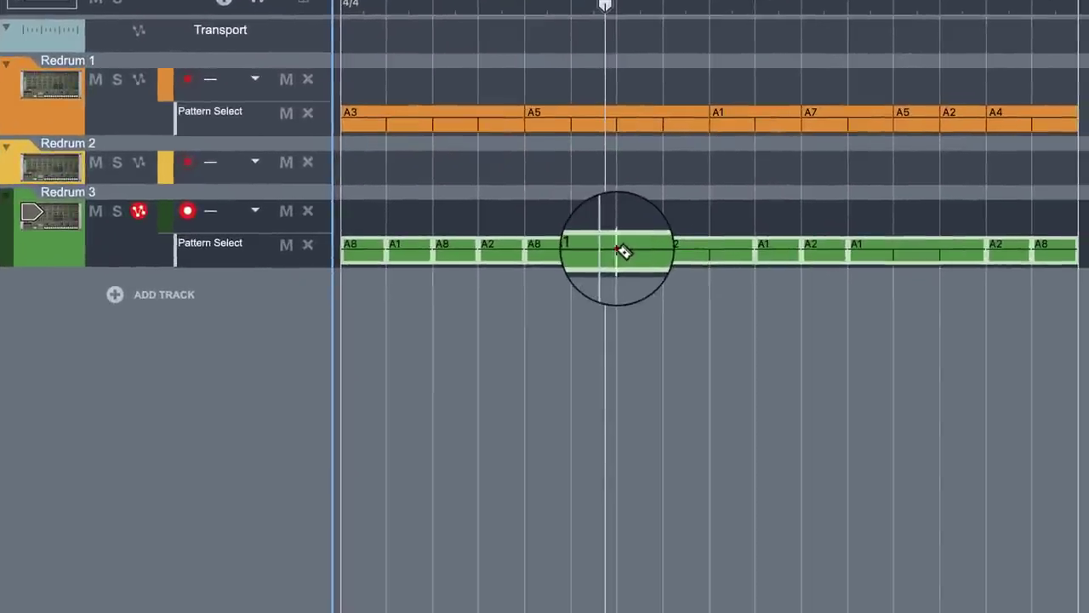
pyautogui.click(619, 248)
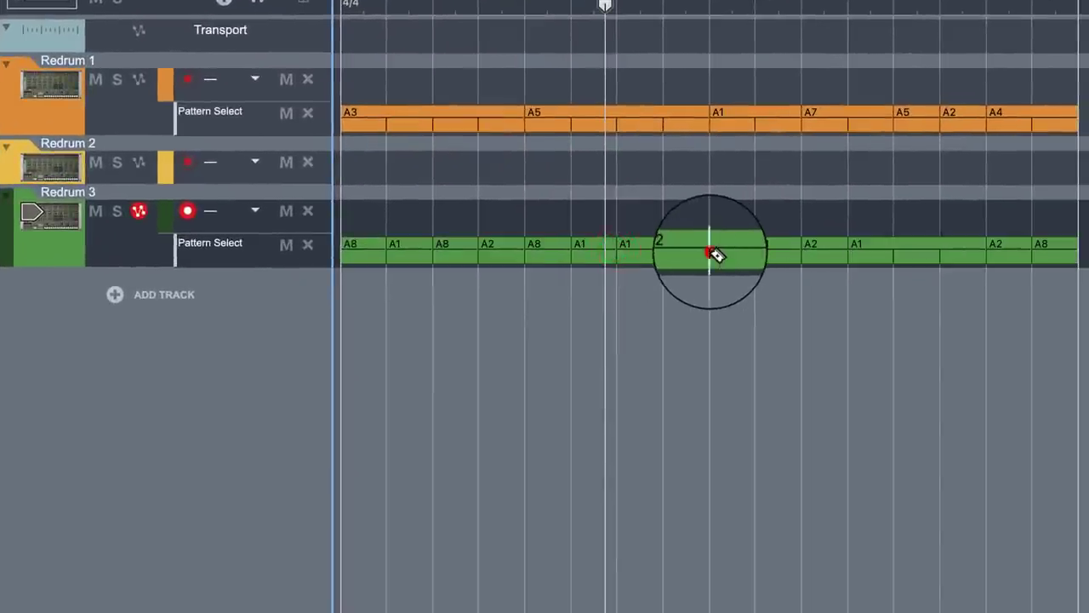
pyautogui.click(895, 253)
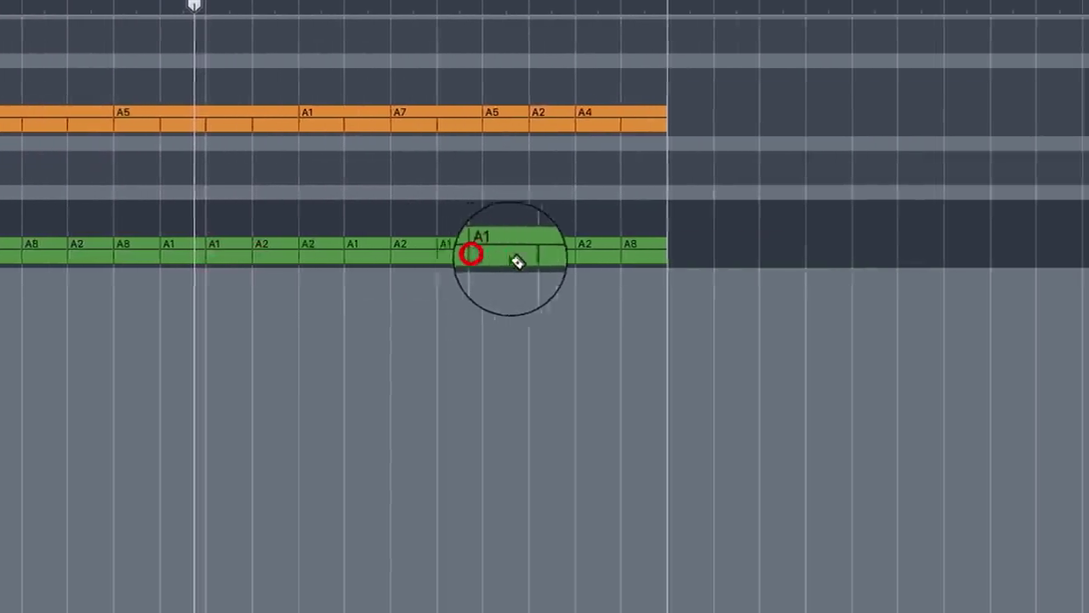
pyautogui.click(527, 260)
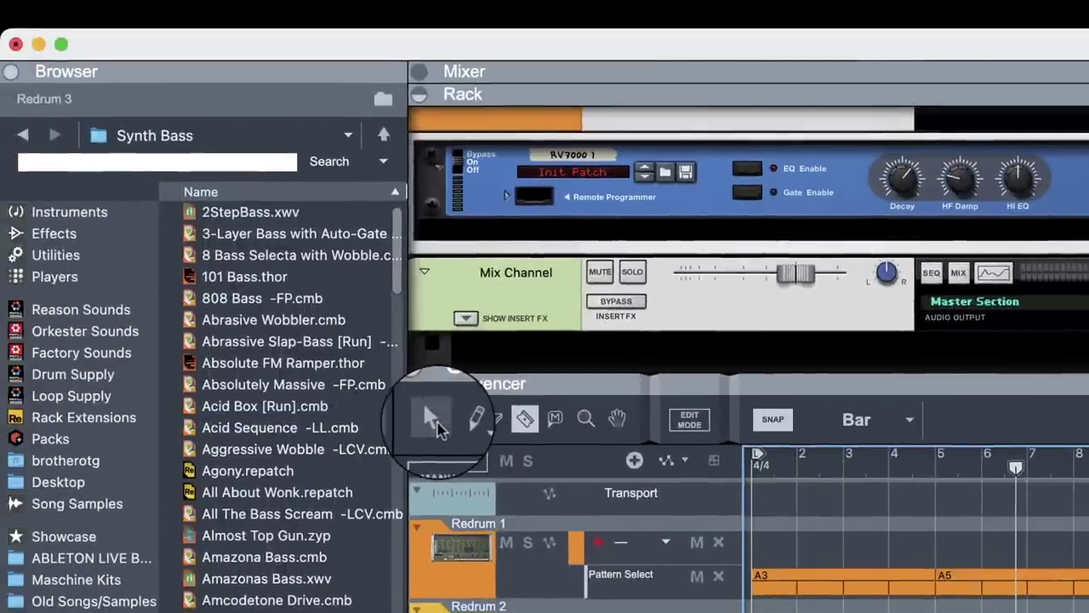
# Set the first Redrum 3 clip to pattern A1 and replay the song from the start.
pyautogui.click(436, 419)
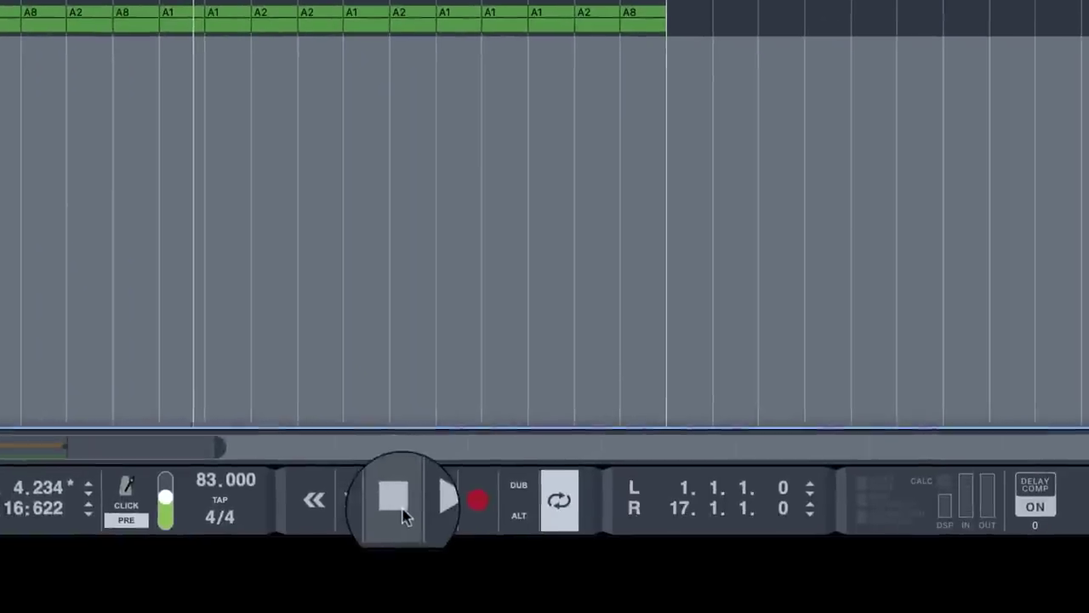
pyautogui.click(398, 509)
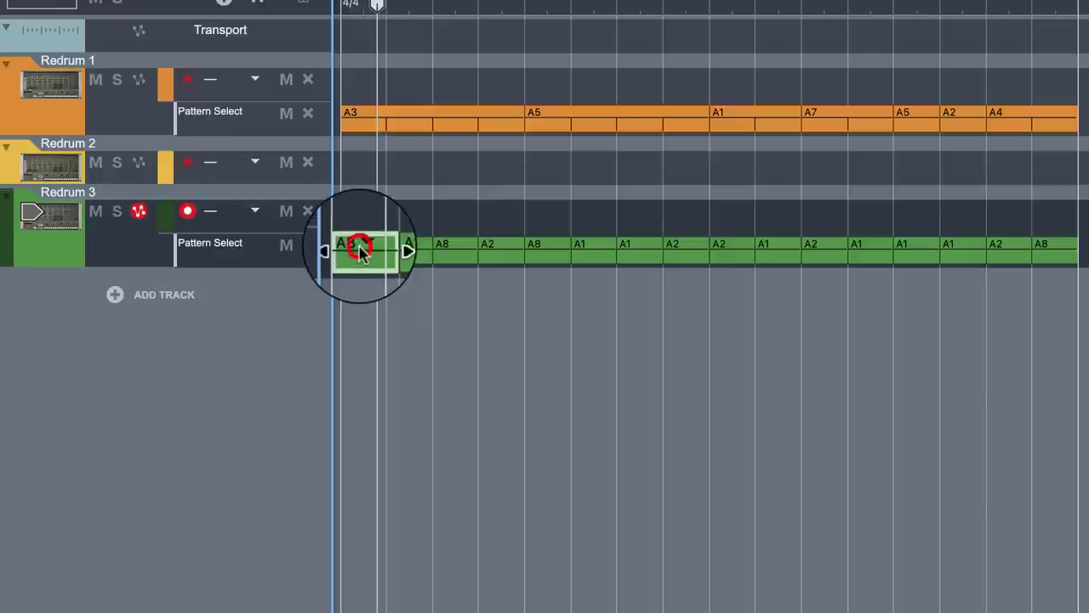
pyautogui.click(360, 251)
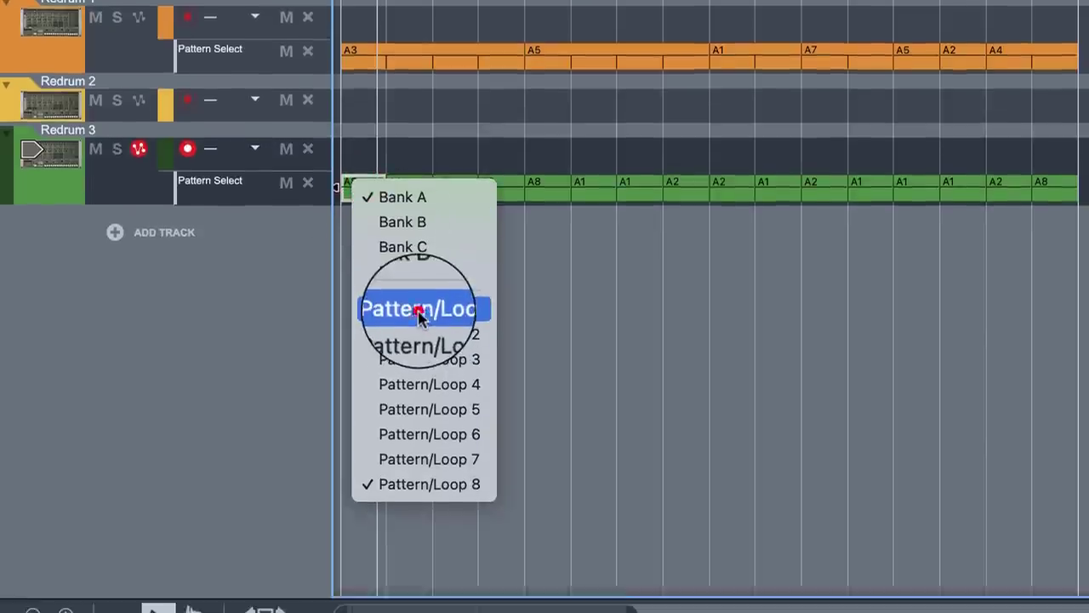
pyautogui.click(419, 311)
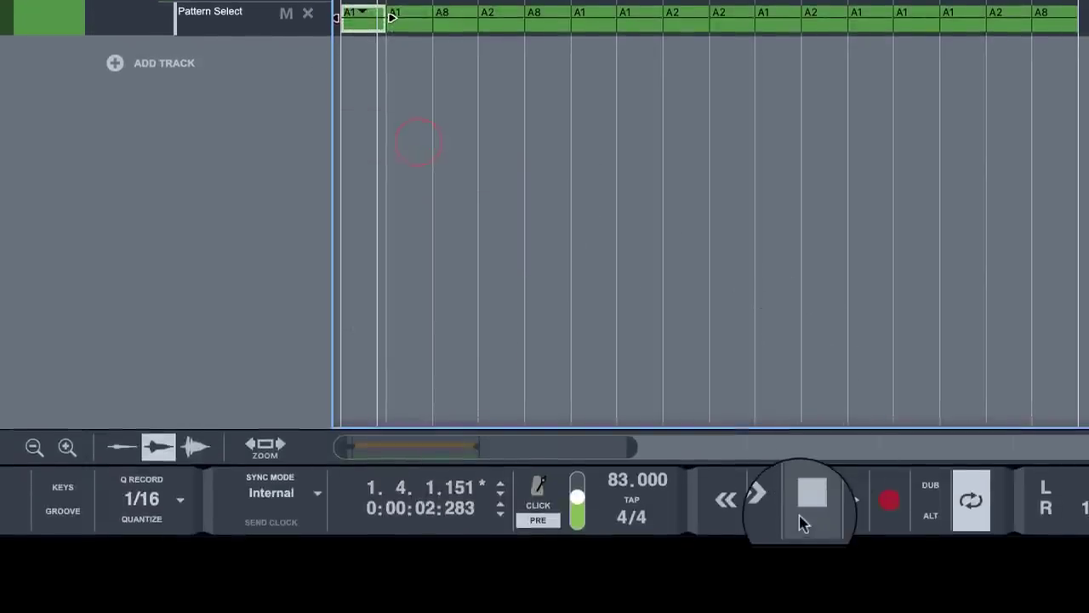
pyautogui.click(809, 508)
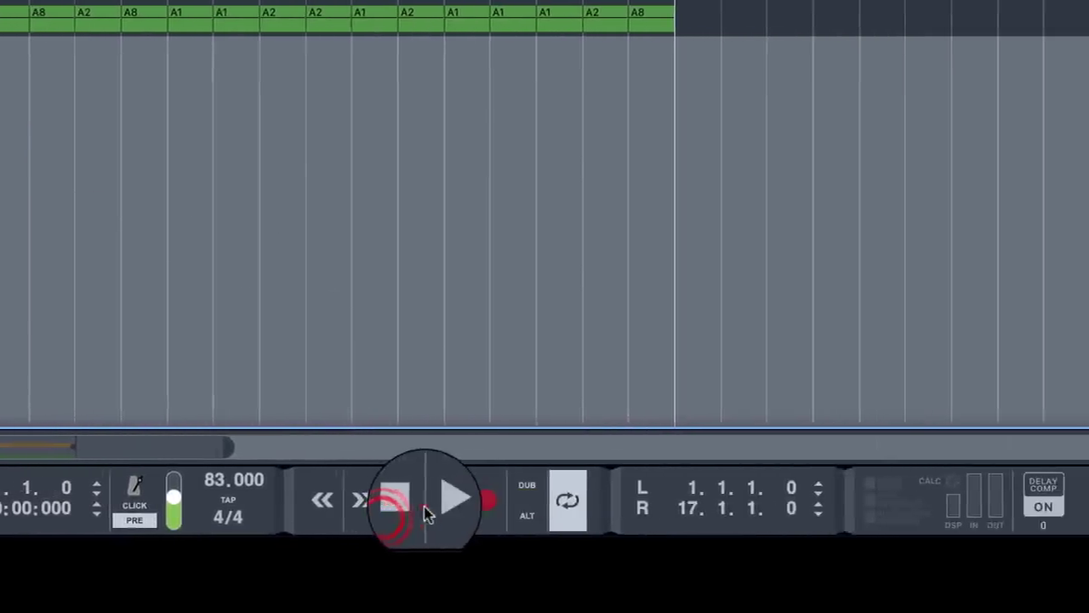
pyautogui.click(448, 503)
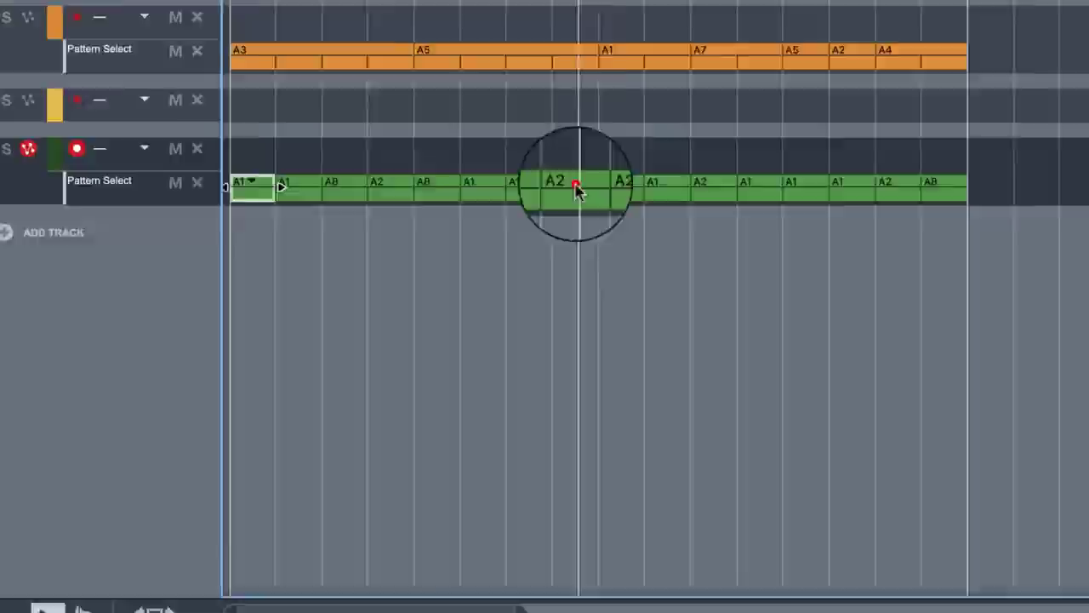
# Change the bar-8 Redrum 3 clip to pattern A1 and expand the rack to show Redrum 3.
pyautogui.click(289, 22)
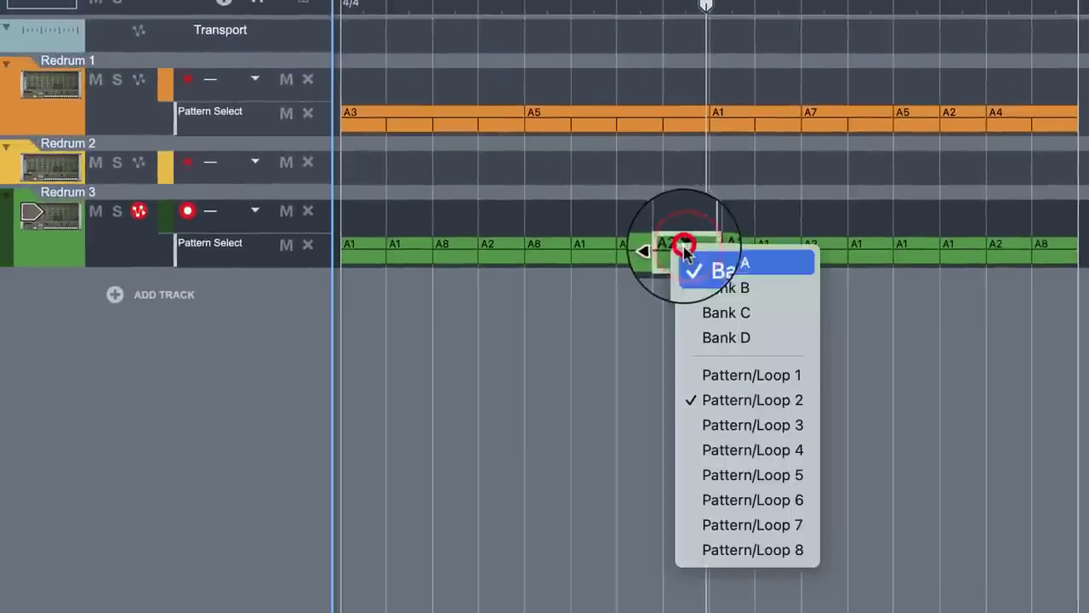
pyautogui.click(730, 381)
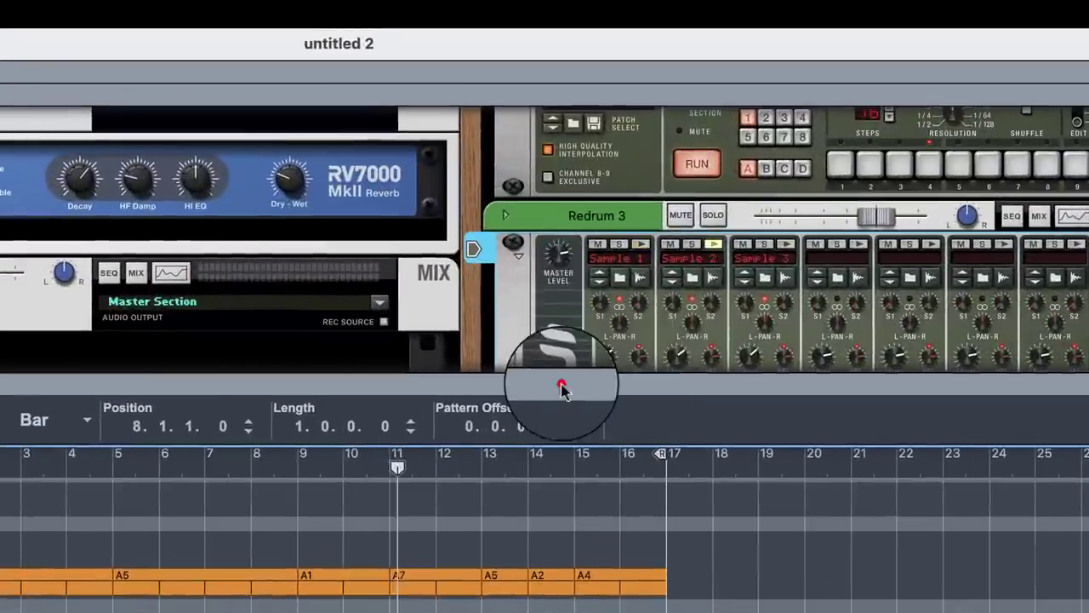
pyautogui.moveTo(562, 389); pyautogui.dragTo(633, 612)
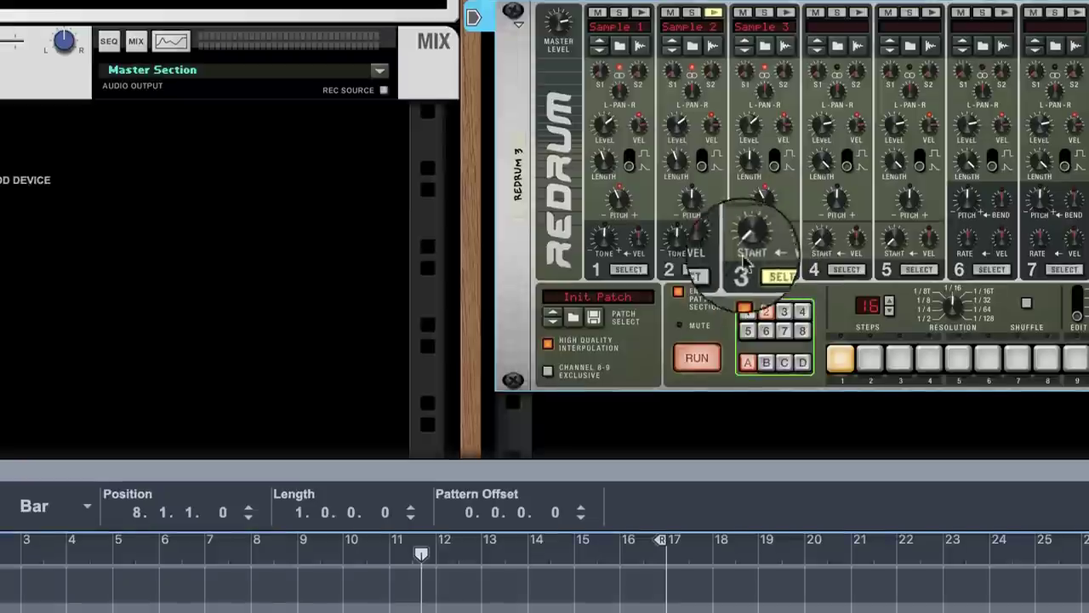
pyautogui.click(691, 510)
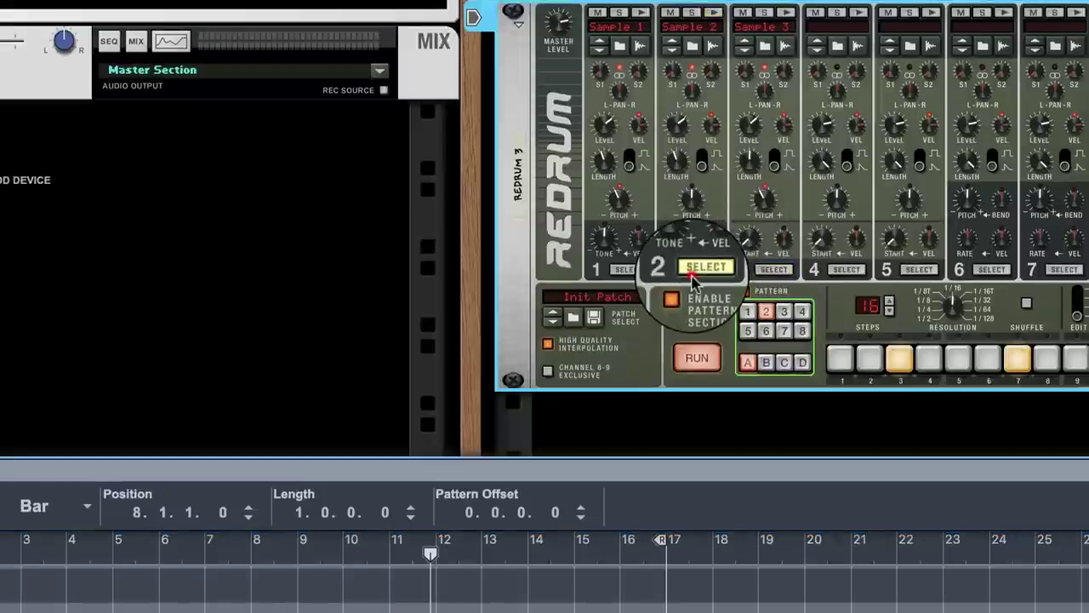
pyautogui.click(747, 311)
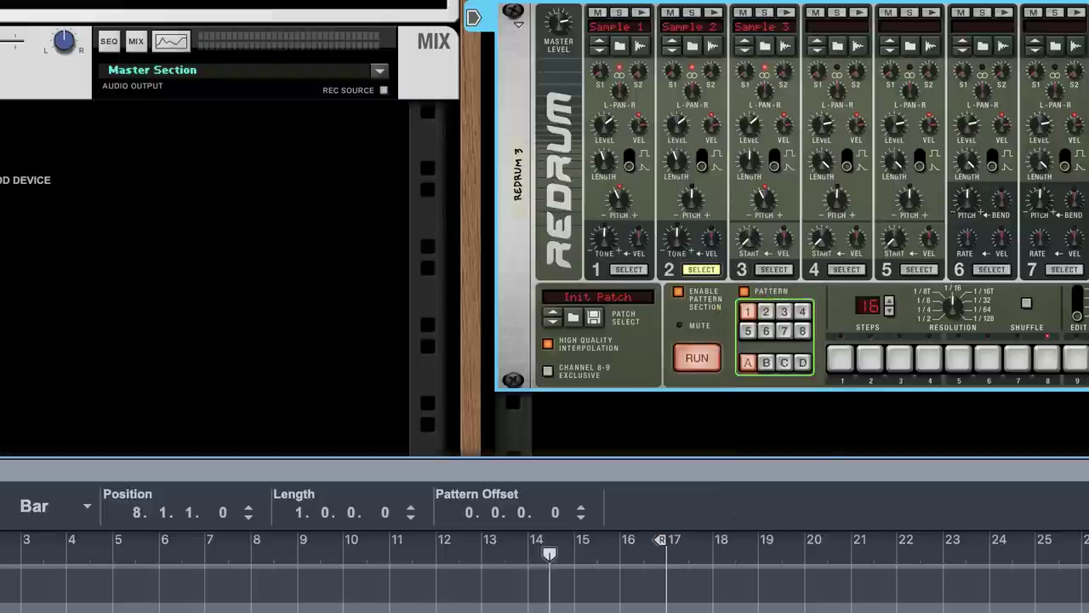
# Remove drum 3's hits on steps 1 and 15 of pattern 1, then restart playback.
pyautogui.click(773, 269)
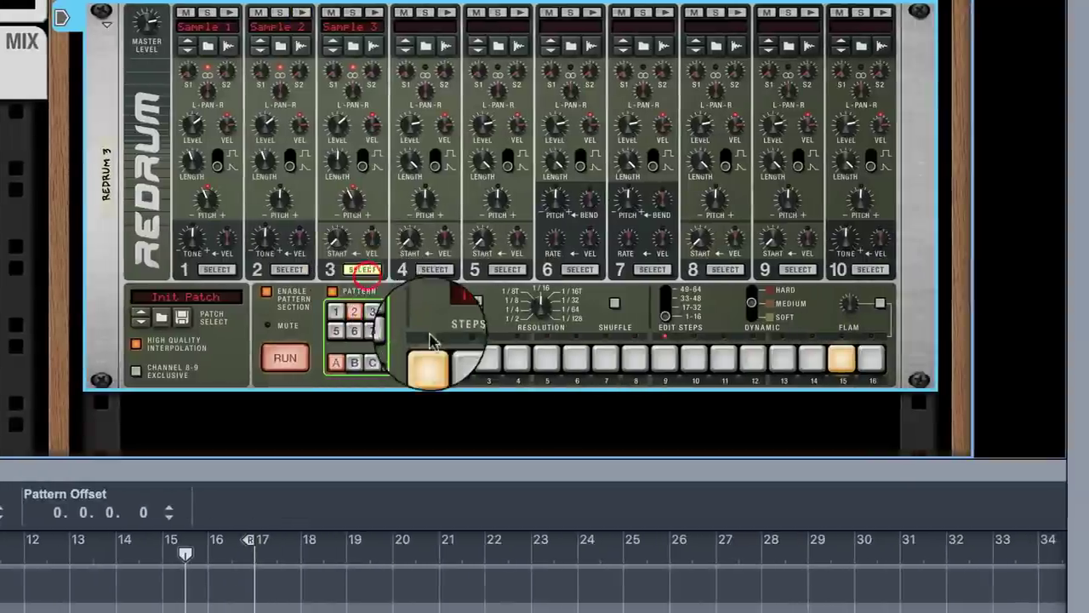
pyautogui.click(502, 358)
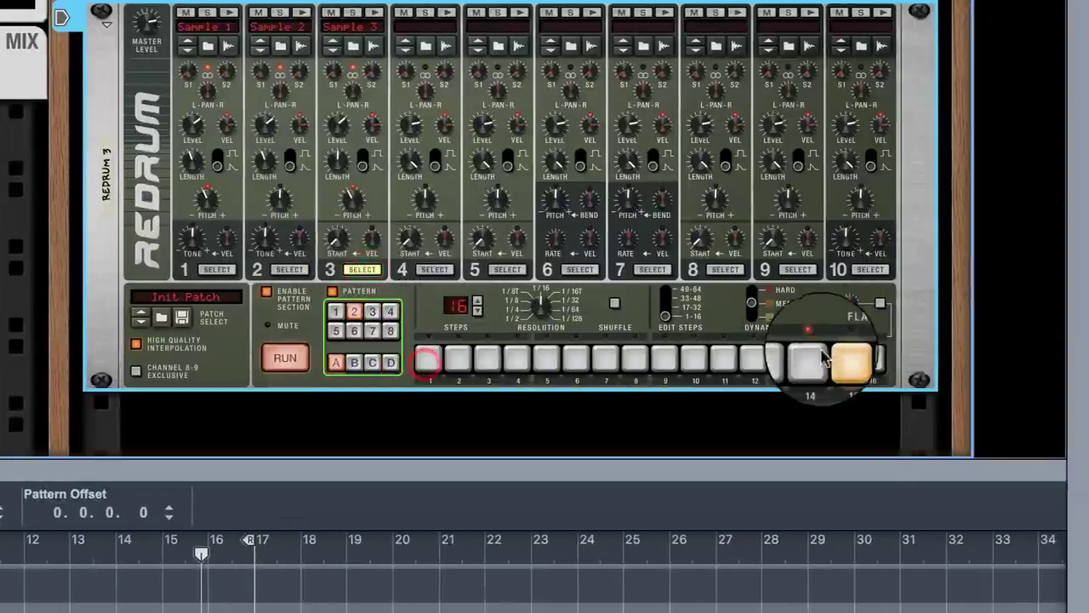
pyautogui.click(905, 358)
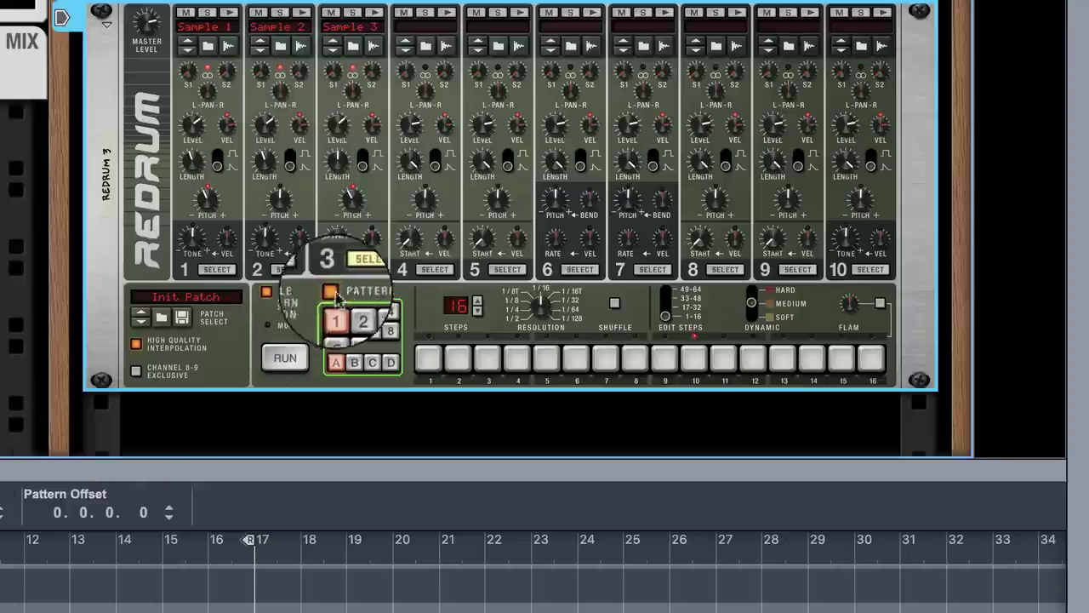
pyautogui.click(358, 312)
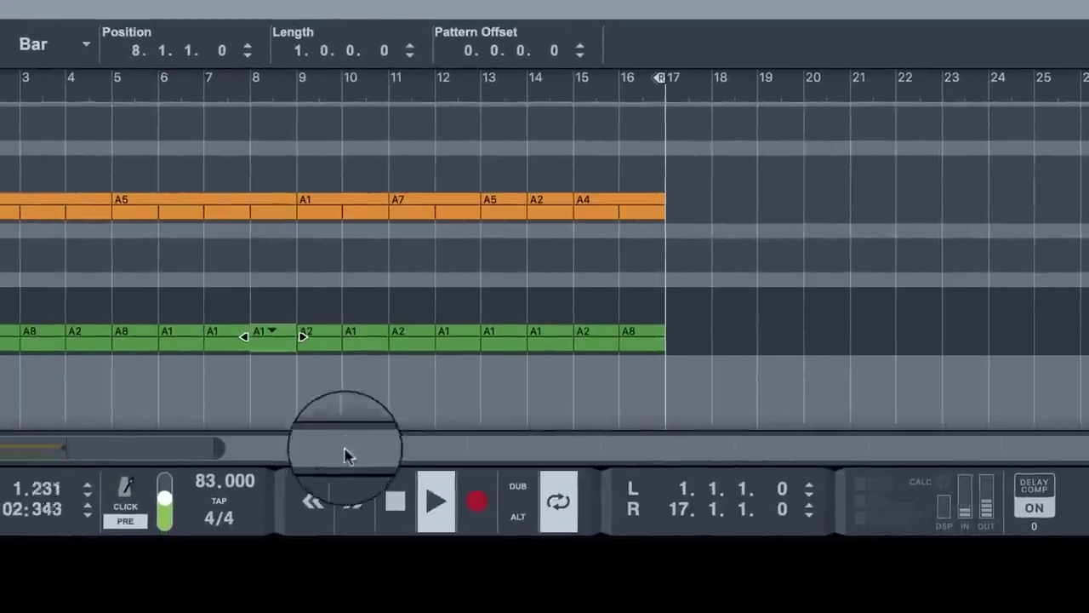
pyautogui.click(395, 501)
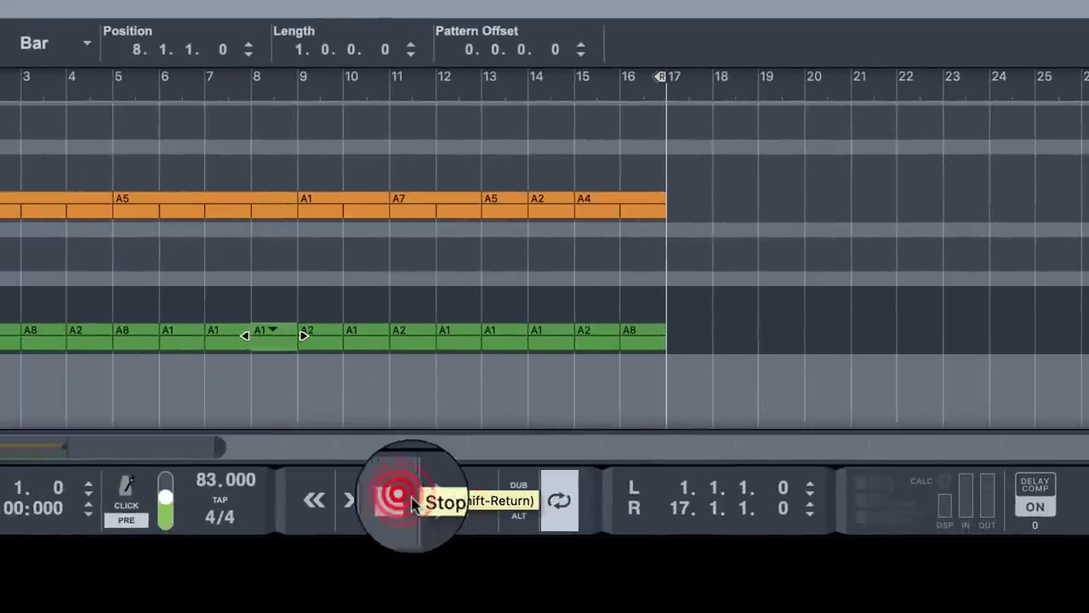
pyautogui.click(433, 500)
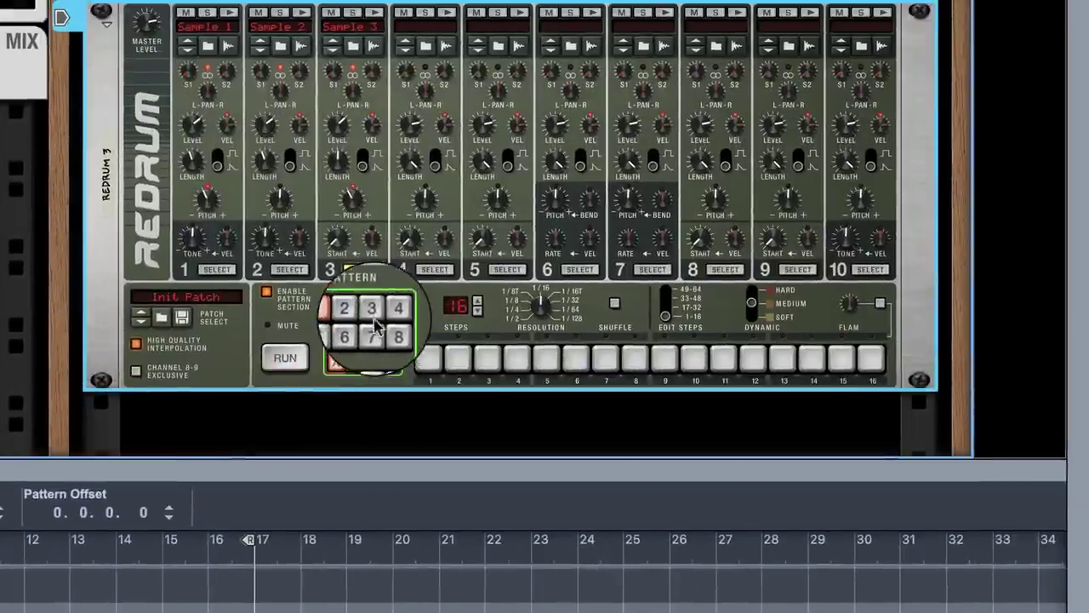
# Add a drum 3 hit on step 1 of Redrum pattern 3 and run the pattern sequencer.
pyautogui.click(372, 313)
pyautogui.click(361, 269)
pyautogui.click(431, 358)
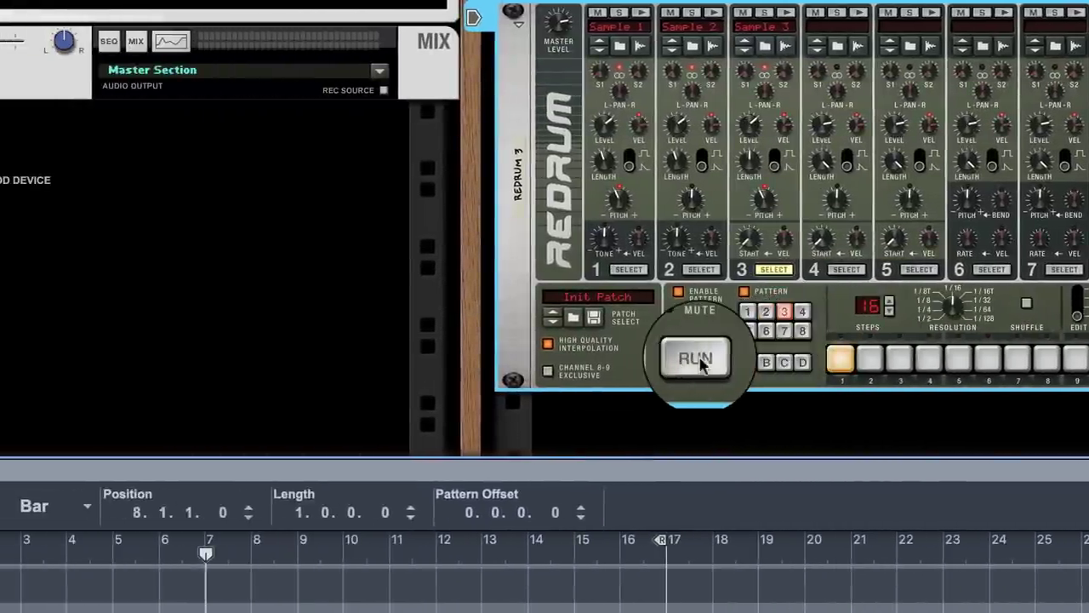
pyautogui.click(696, 359)
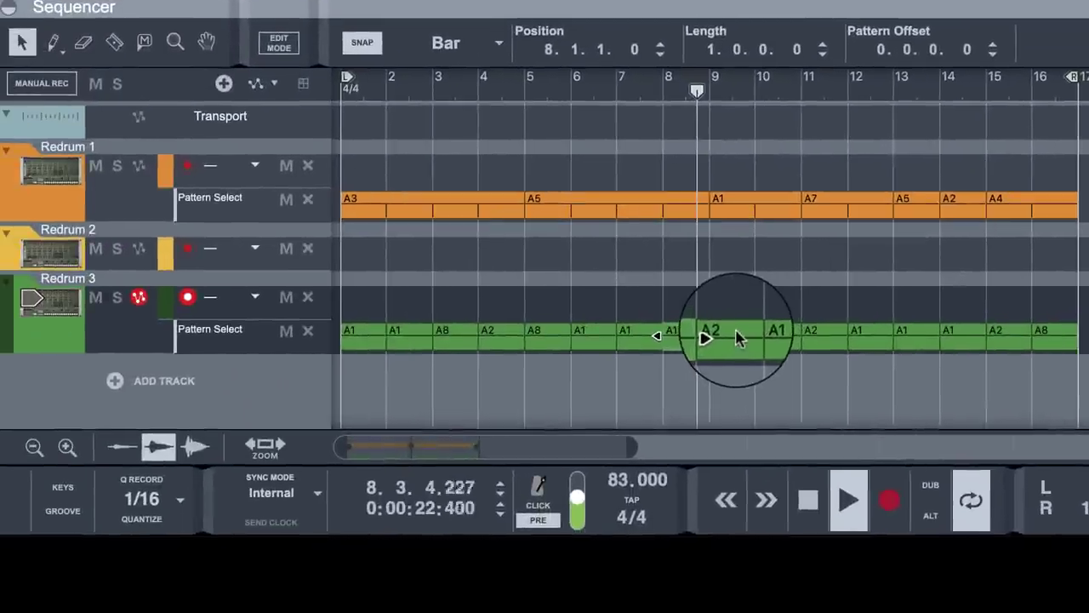
# Audition pattern A3 on the bar-11 Redrum 3 clip, then set it back to A2.
pyautogui.click(735, 333)
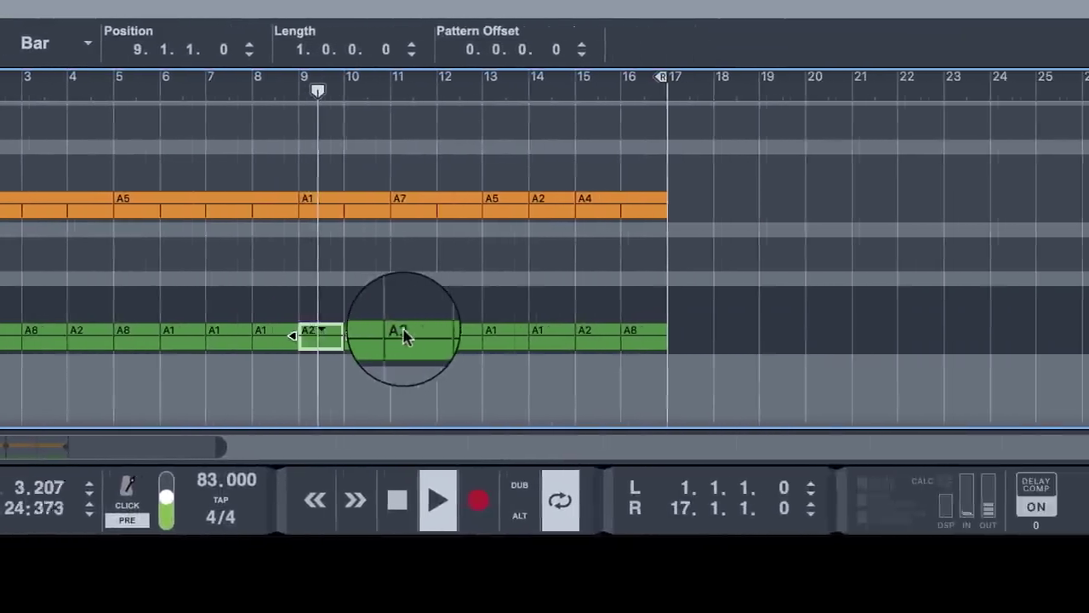
pyautogui.click(410, 334)
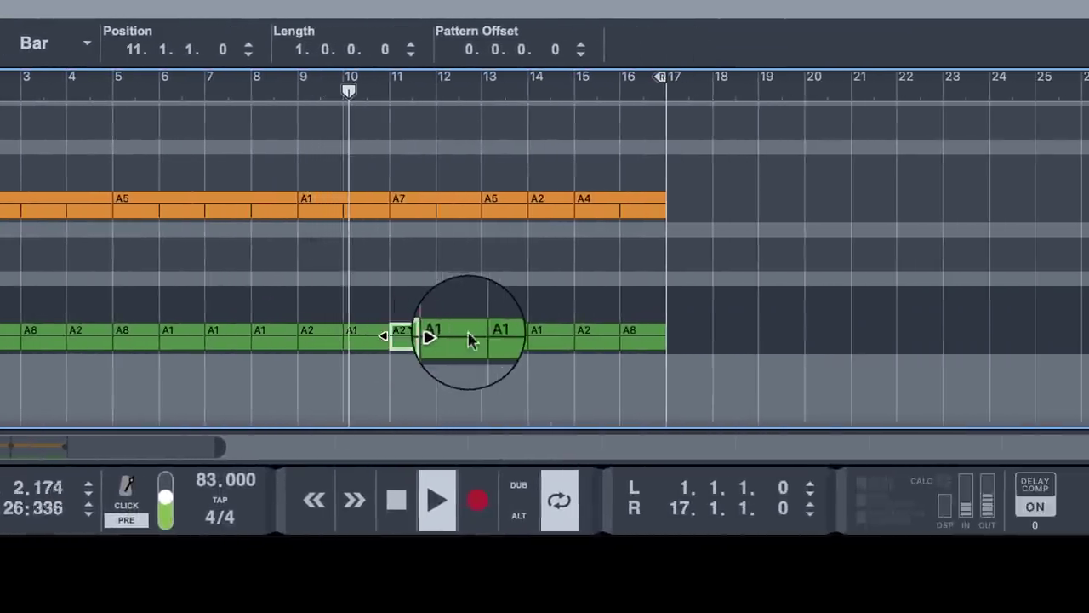
pyautogui.click(413, 330)
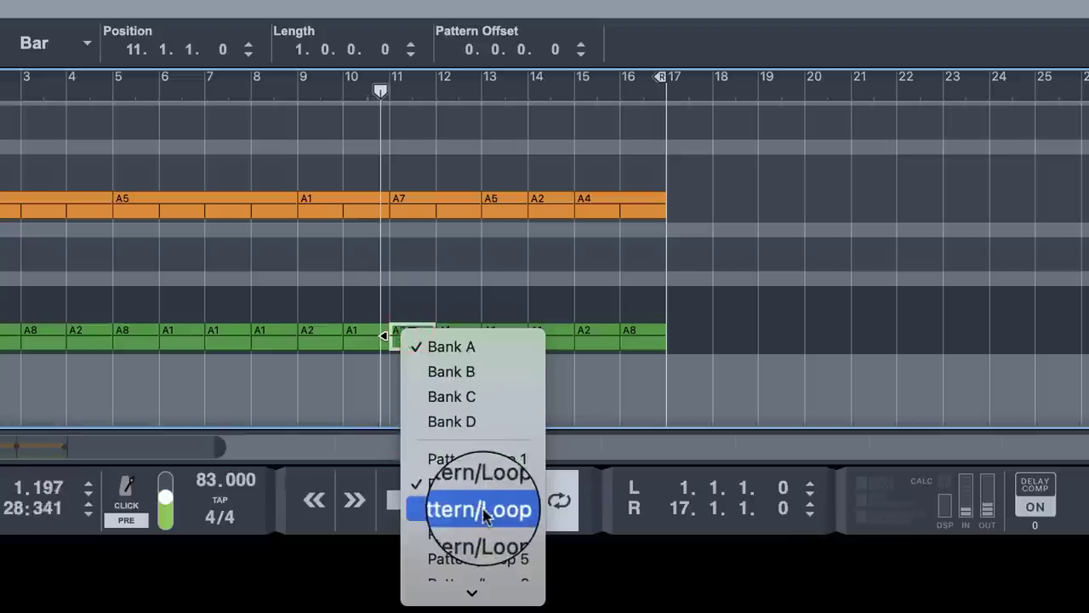
pyautogui.click(521, 509)
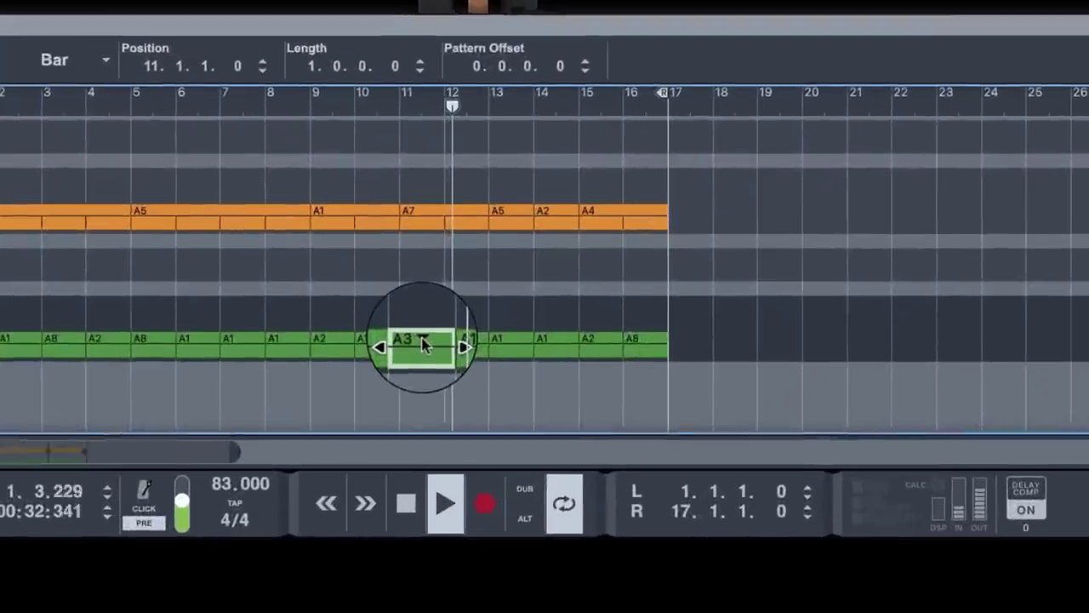
pyautogui.click(570, 474)
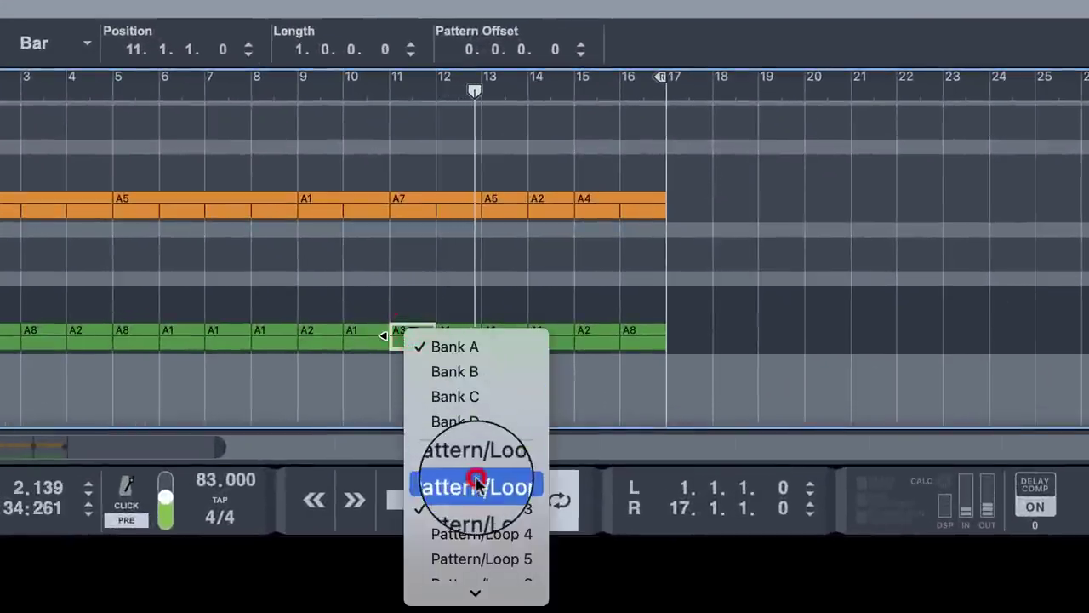
pyautogui.click(451, 484)
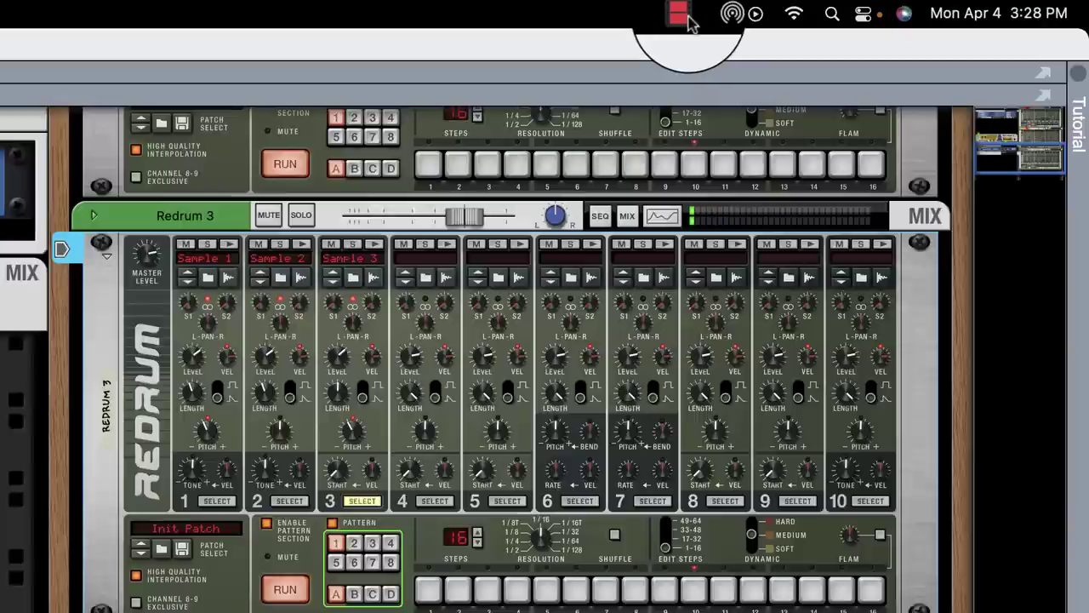
# Halt the song with the transport's Stop button.
pyautogui.click(1019, 3)
pyautogui.click(691, 23)
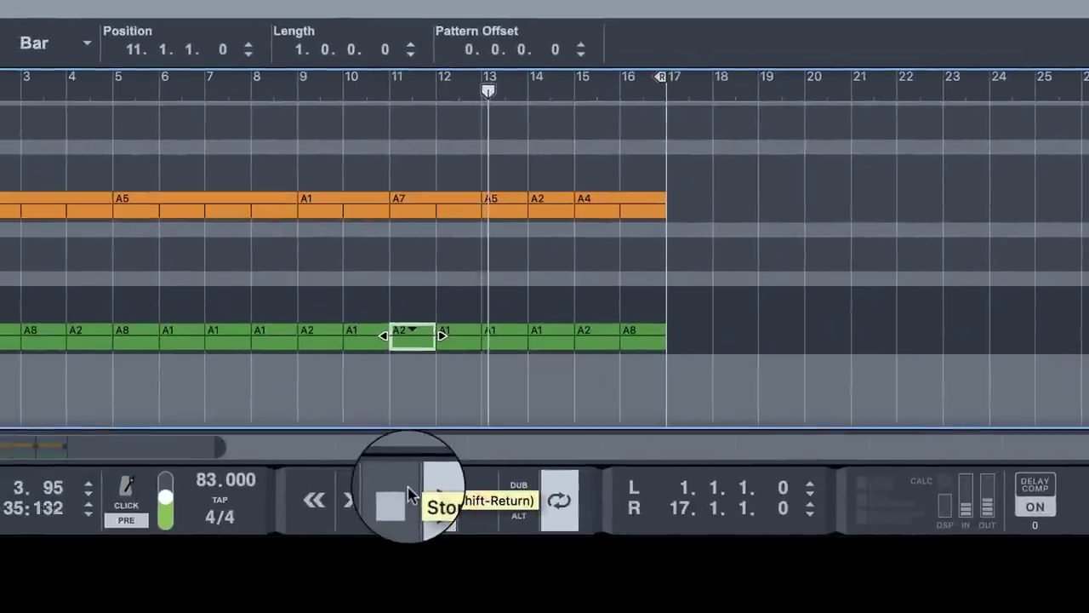
pyautogui.click(385, 523)
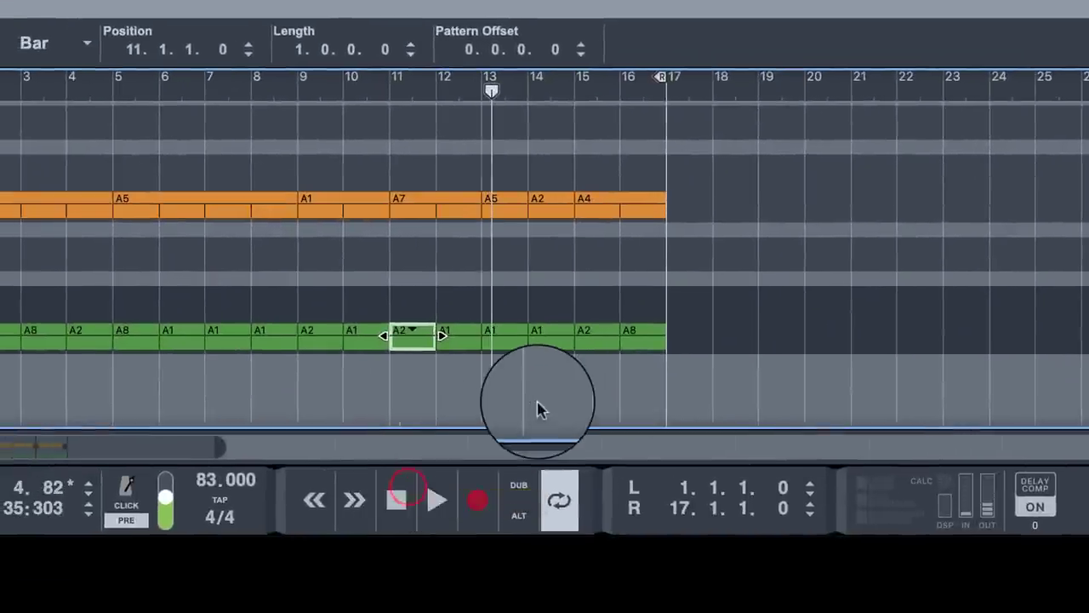